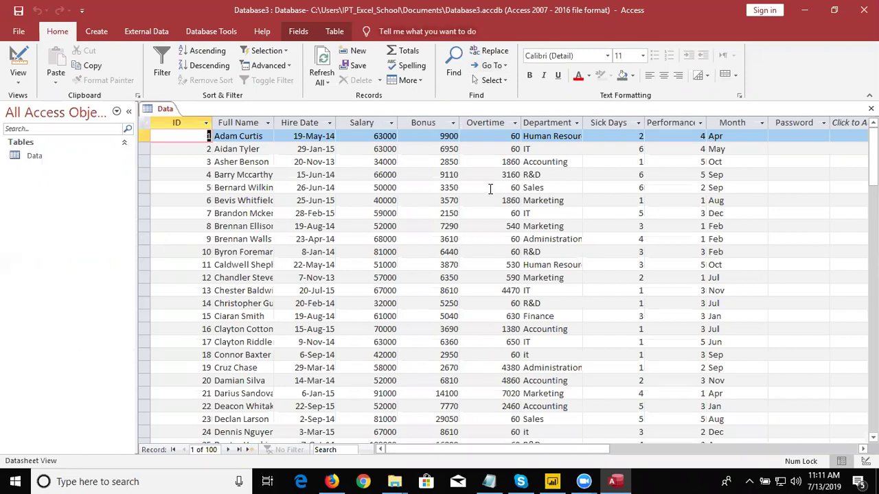
Inspect the Data table's ID column and record 1's fields, then close the table
left_click(176, 126)
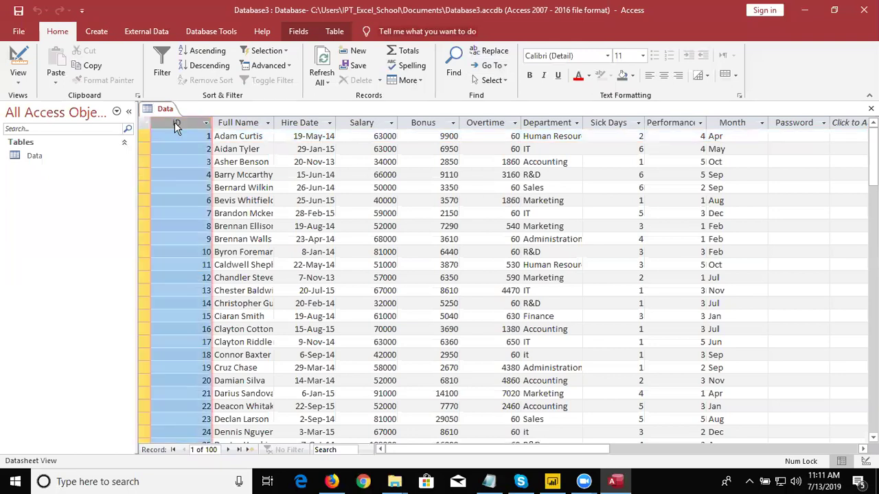
key("Tab")
key("Tab")
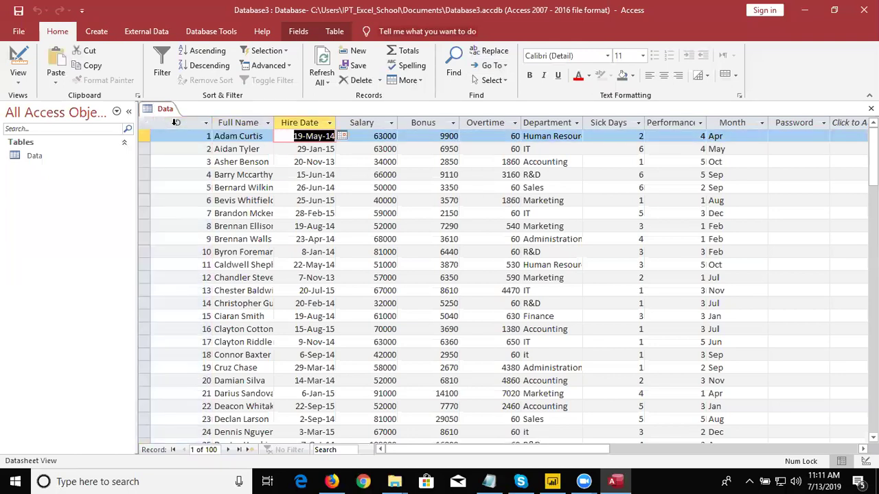
key("Tab")
key("Tab")
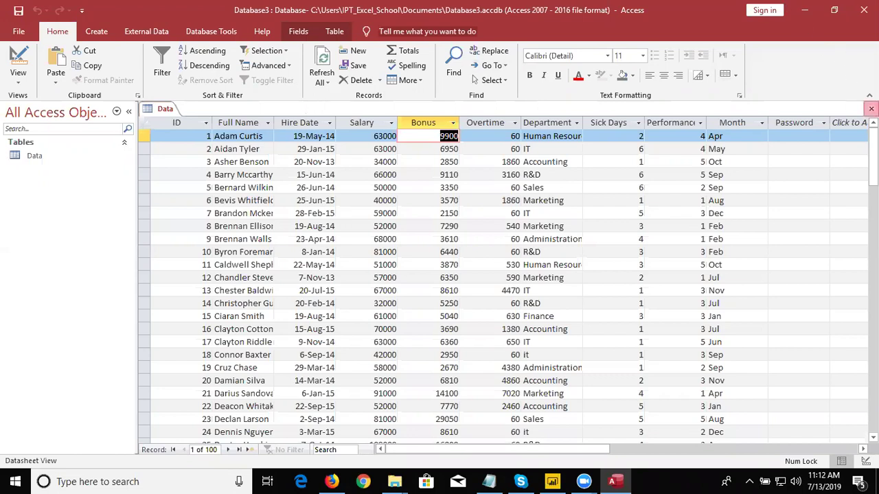
left_click(871, 109)
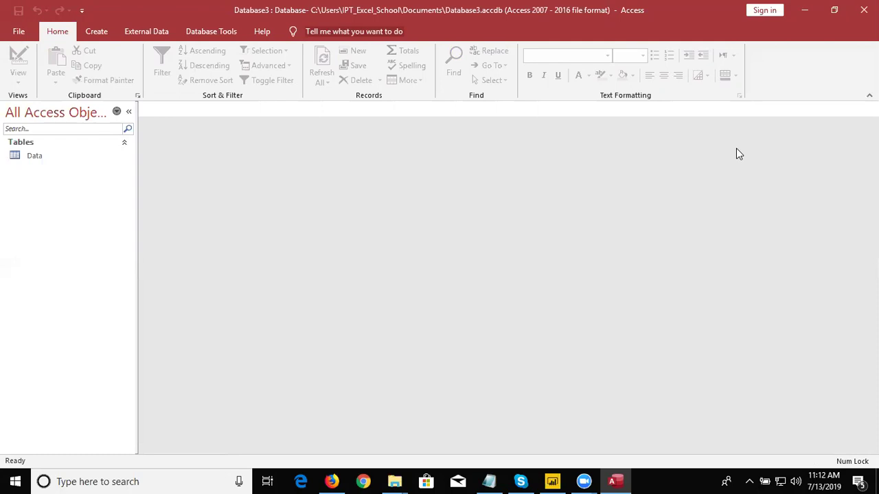
left_click(106, 156)
double_click(105, 156)
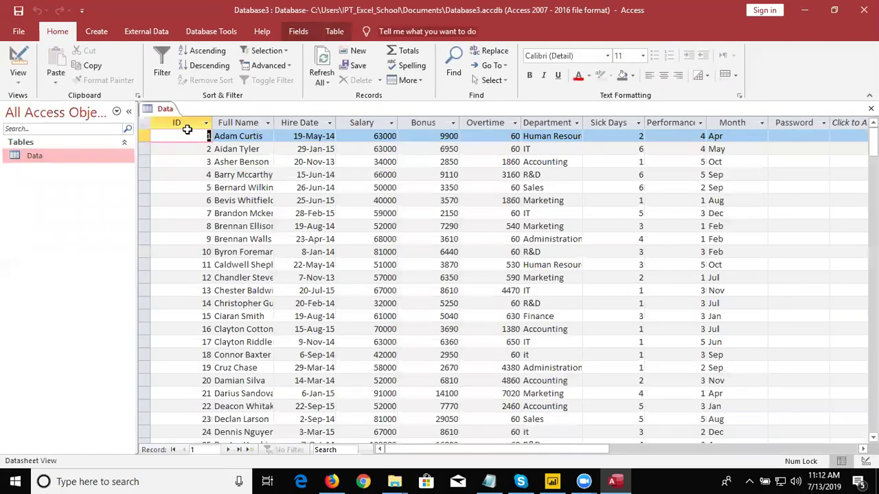
left_click(354, 127)
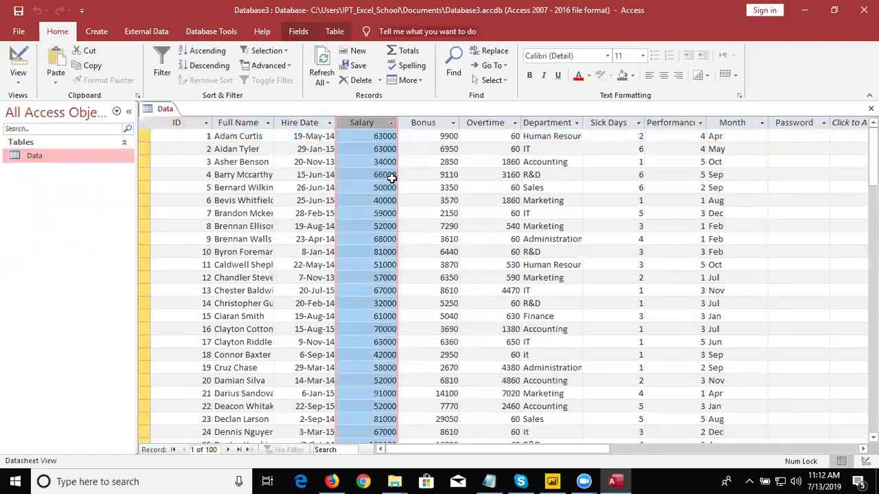
left_click(390, 123)
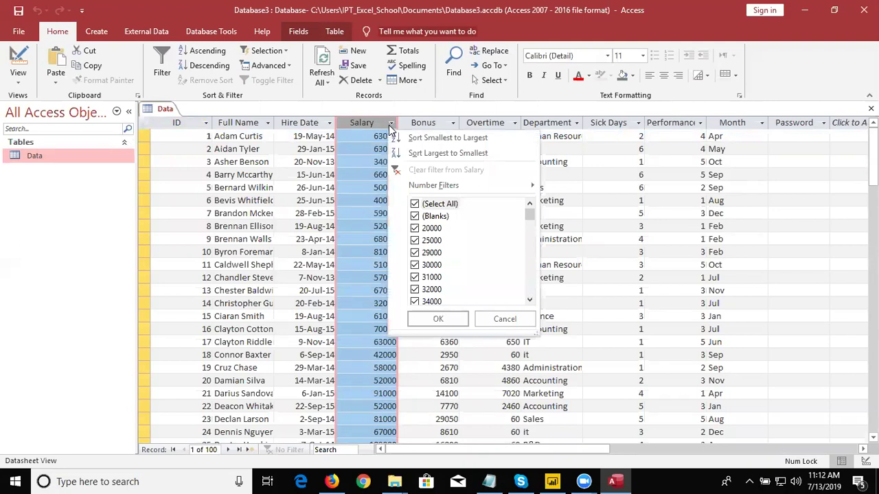
key("Escape")
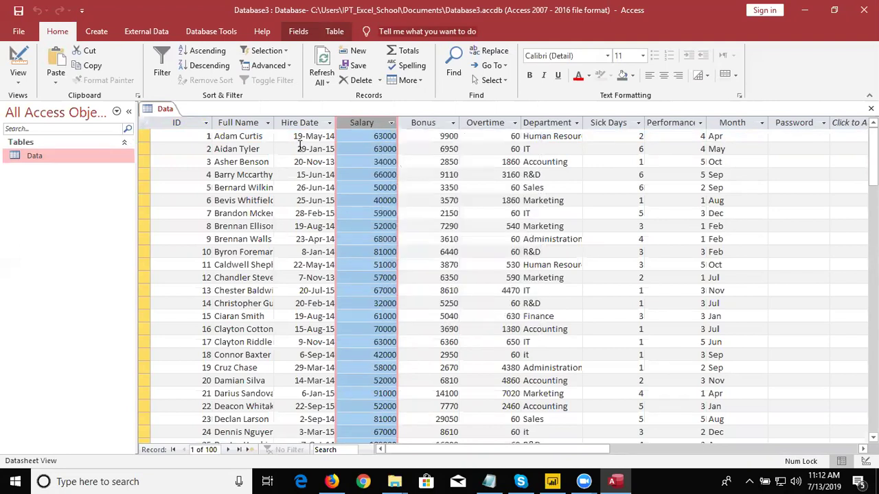
left_click(299, 148)
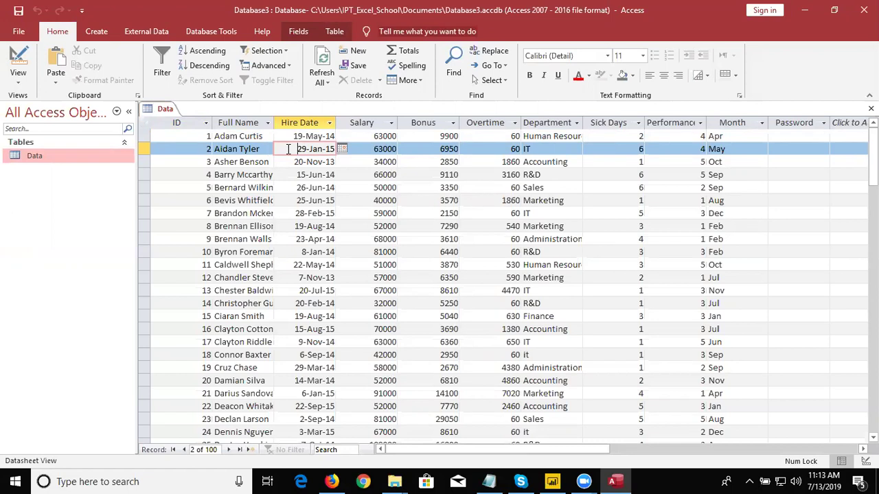
key("shift+Tab")
key("shift+Tab")
key("Tab")
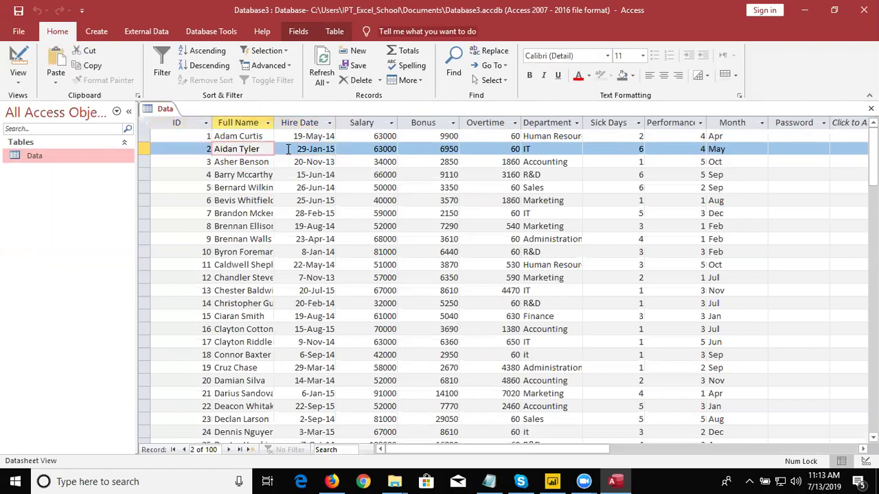
key("ctrl+space")
key("Right")
key("Right")
key("Right")
key("Left")
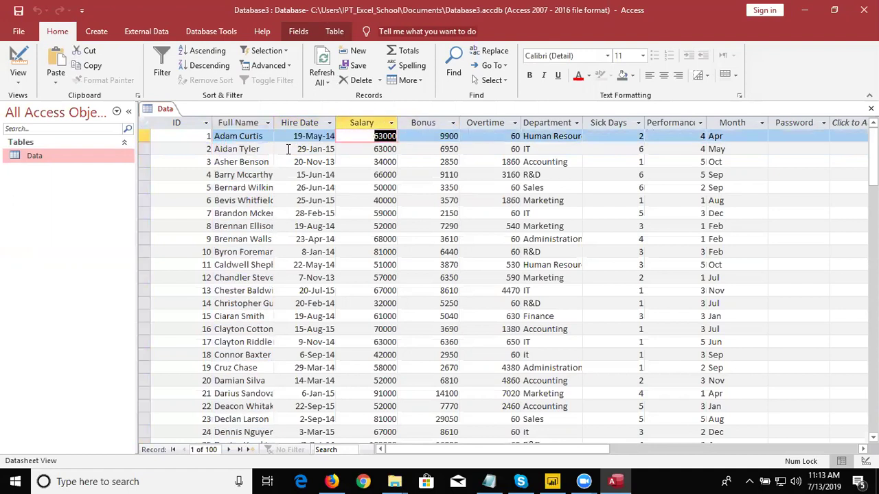
key("ctrl+space")
key("Right")
key("Right")
key("Right")
key("ctrl+space")
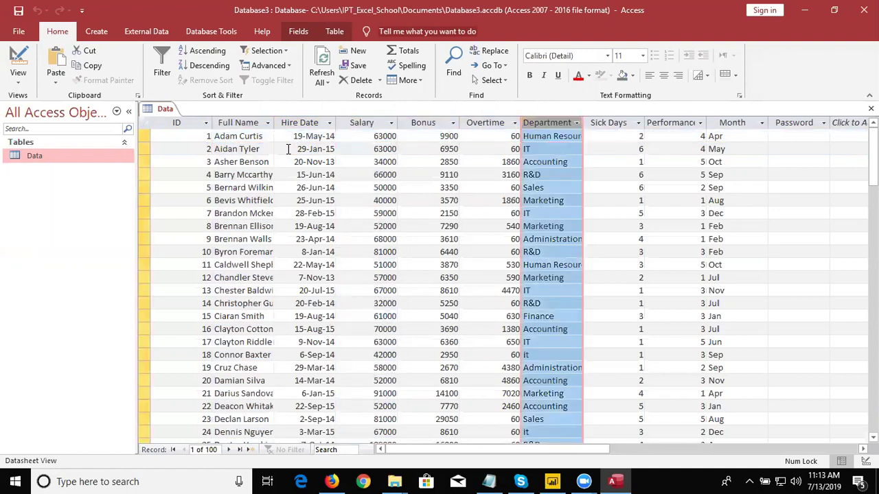
key("Right")
key("Right")
key("Right")
key("ctrl+space")
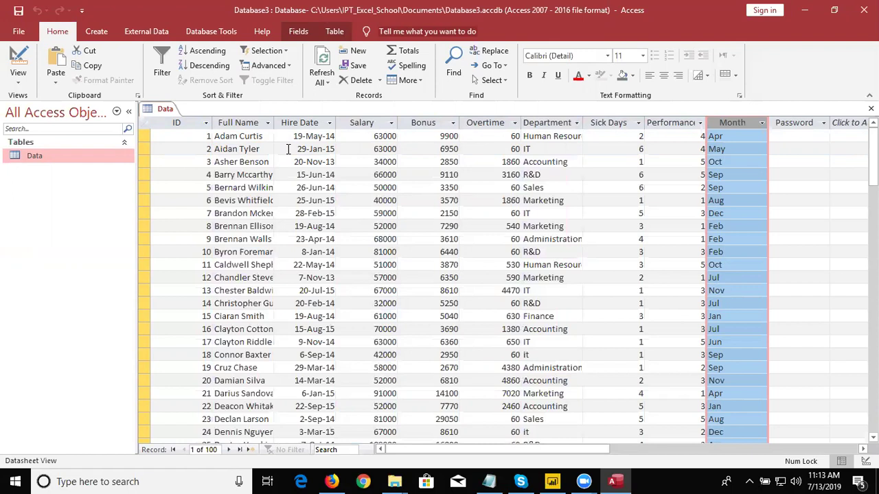
key("Left")
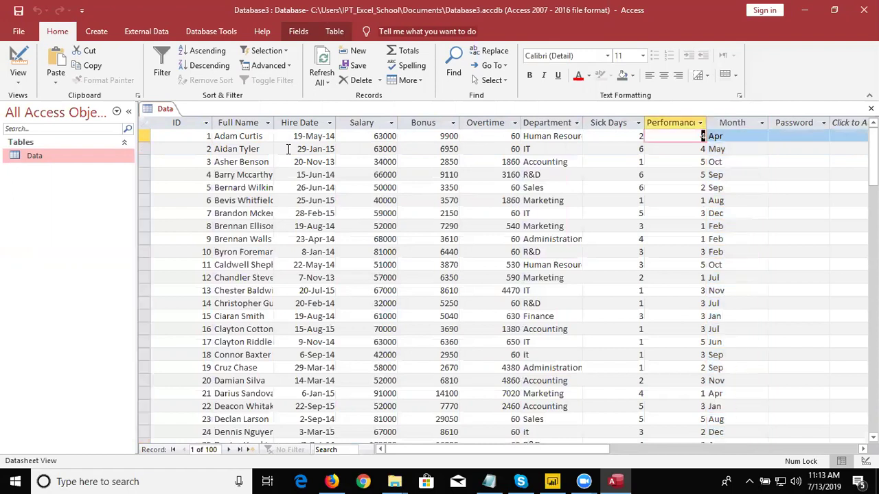
key("shift+space")
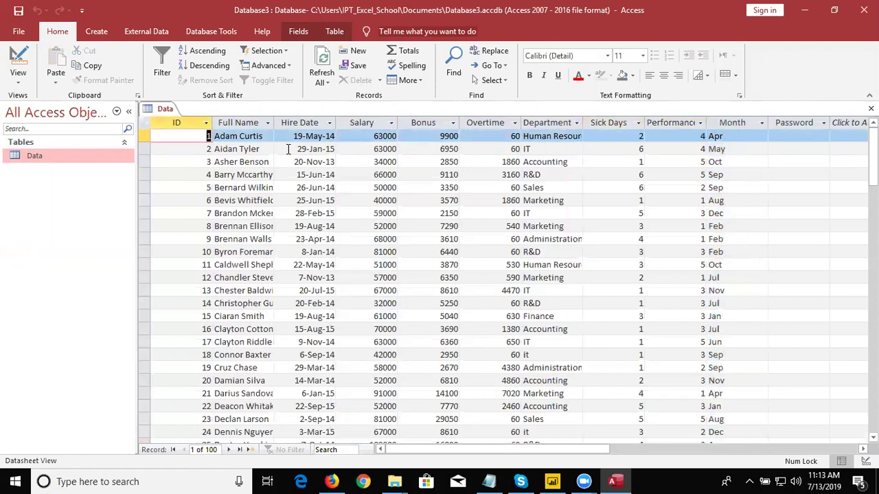
key("Right")
key("ctrl+space")
key("Right")
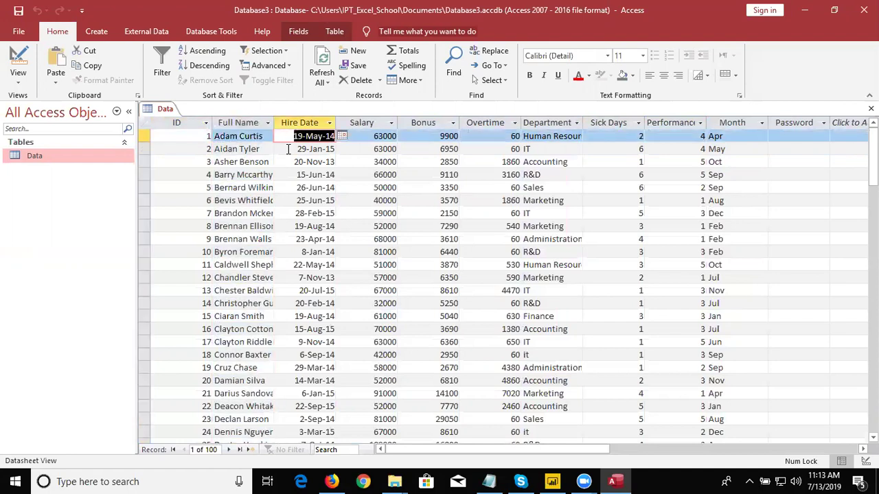
key("Right")
key("ctrl+space")
key("Right")
key("ctrl+space")
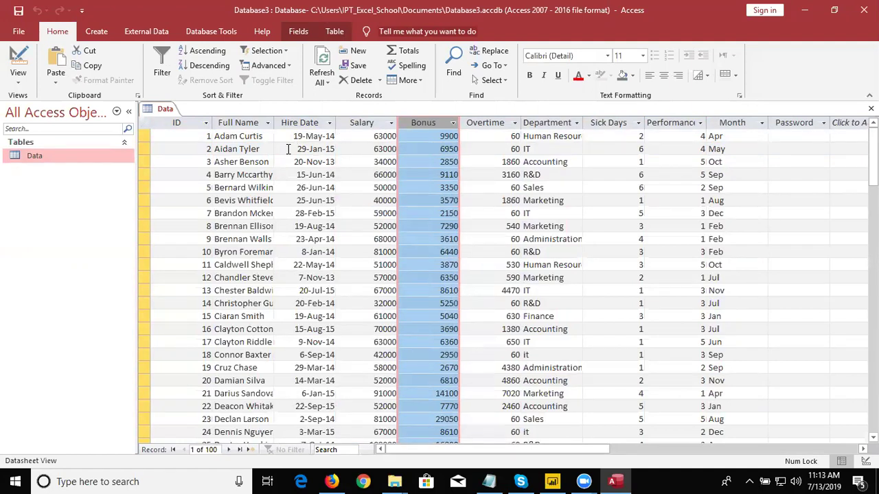
key("Right")
key("shift+space")
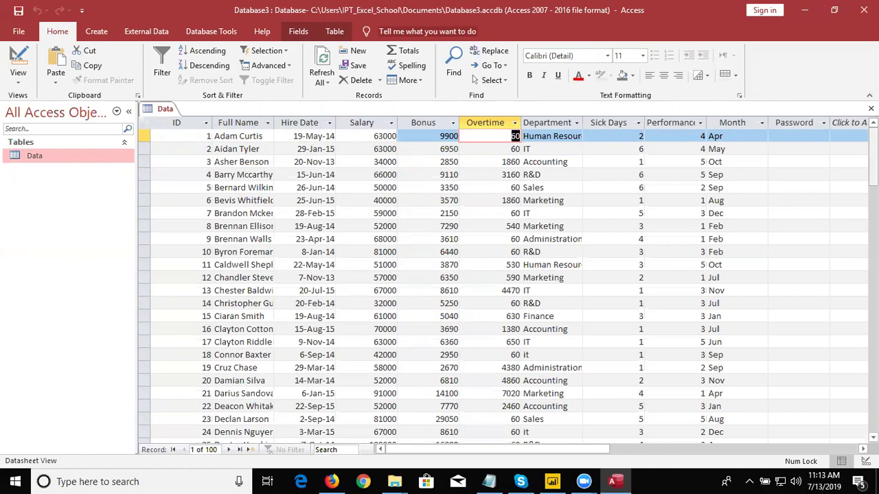
key("ctrl+w")
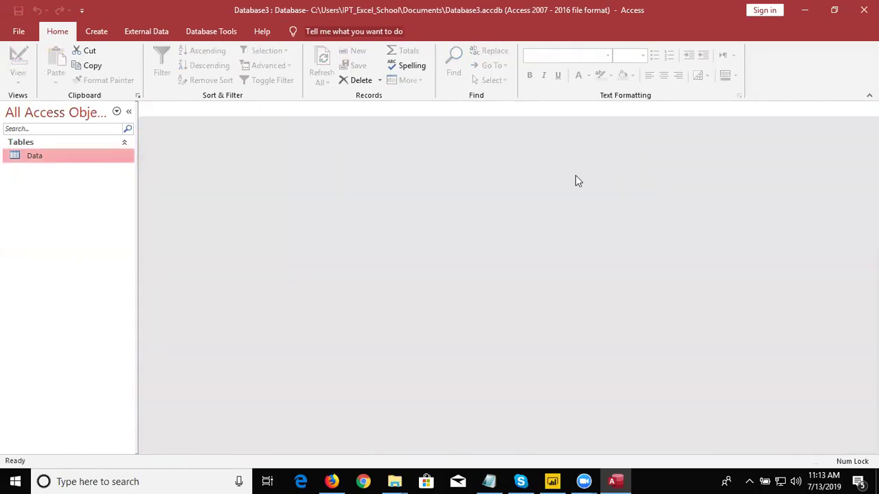
Generate a quick form from the Data table, then close it without saving
left_click(98, 35)
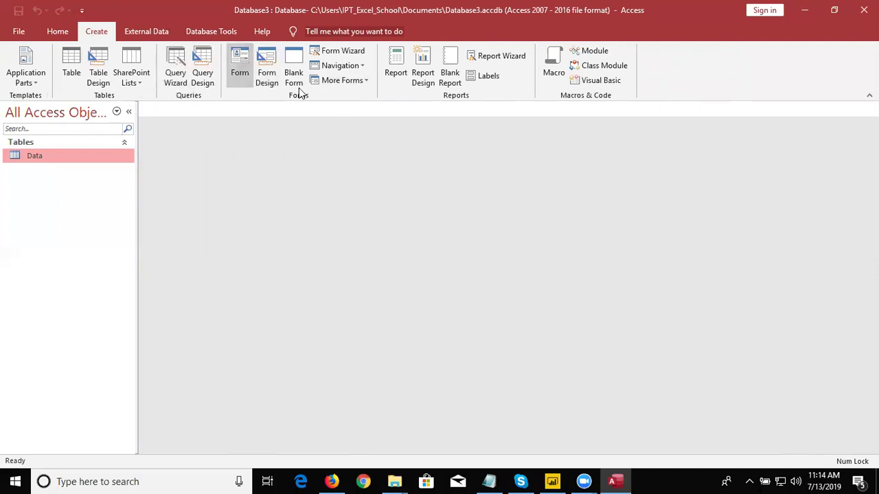
left_click(356, 85)
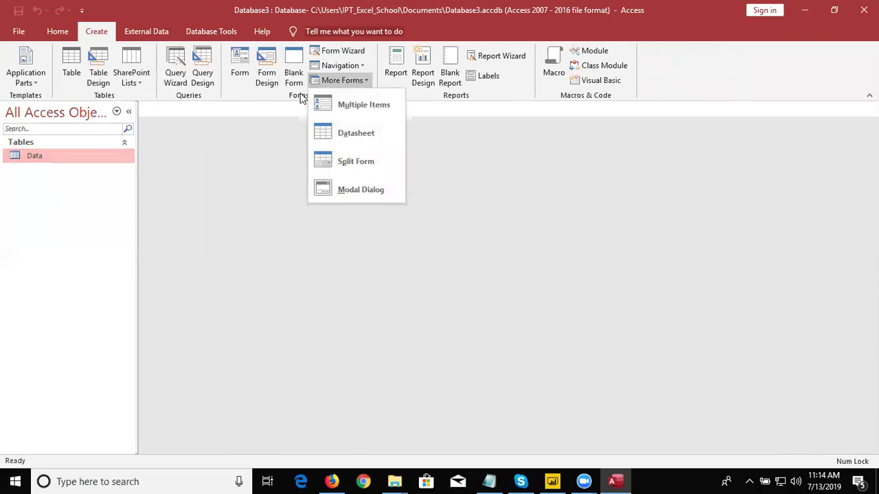
left_click(241, 79)
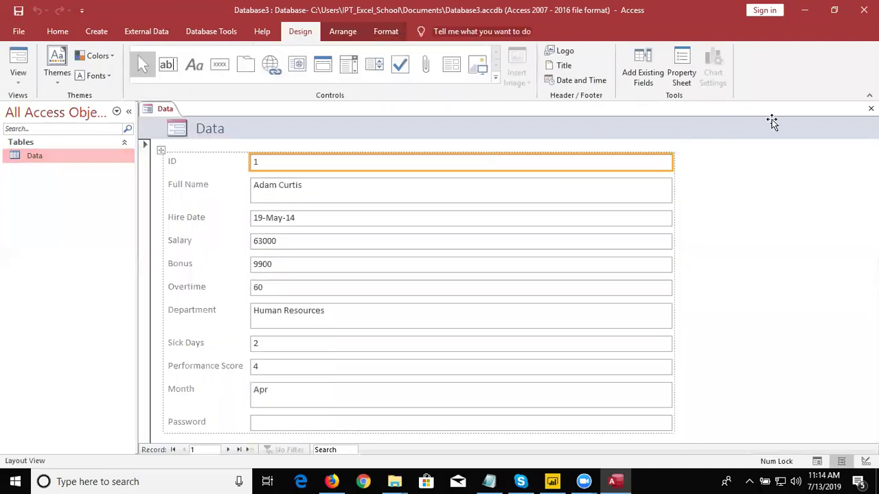
left_click(871, 109)
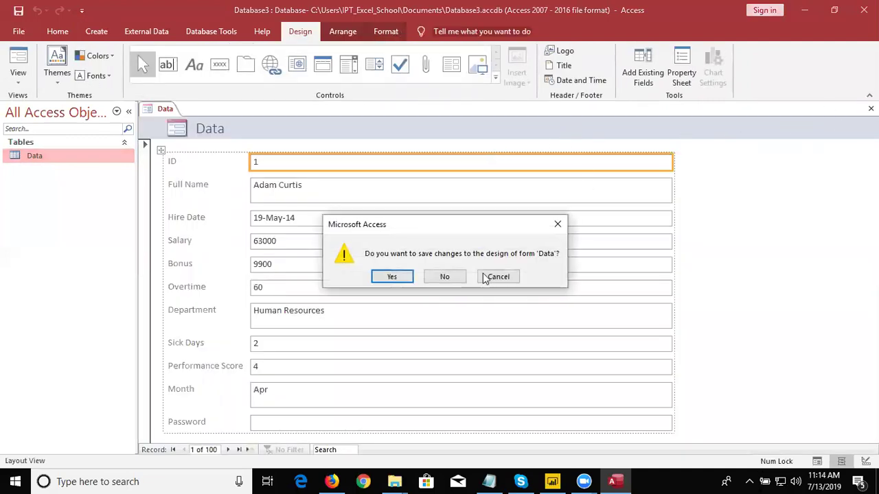
left_click(447, 276)
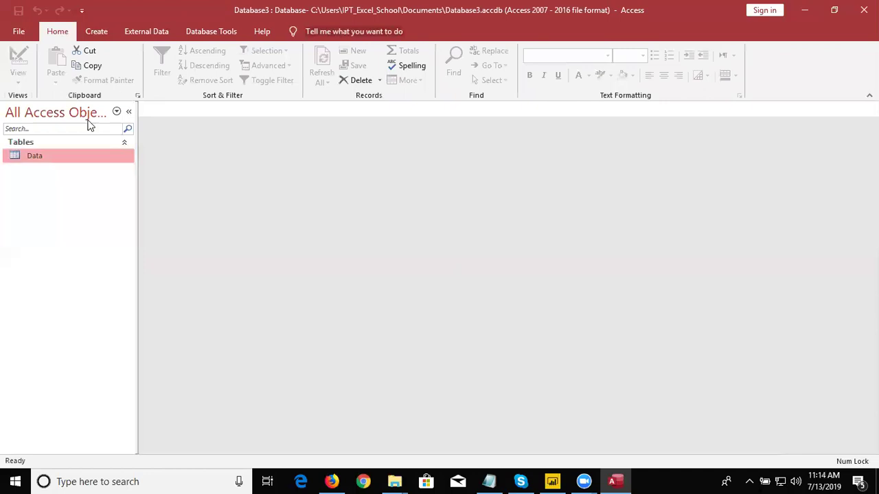
left_click(94, 33)
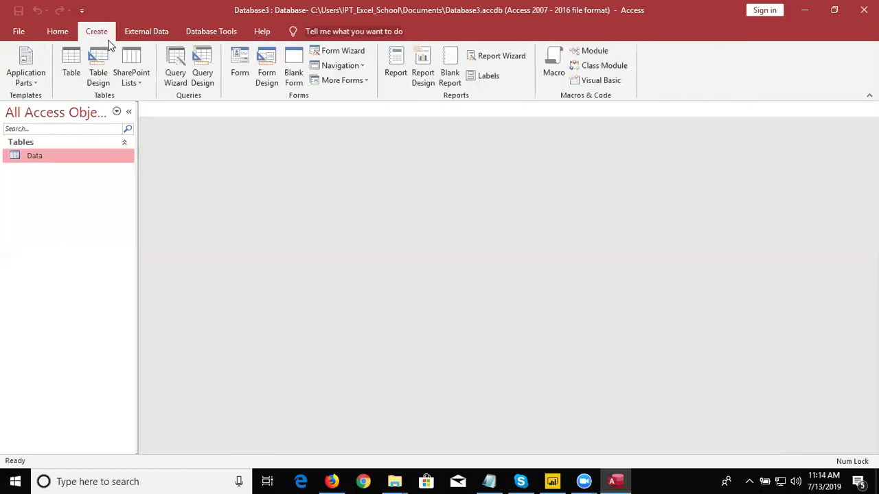
left_click(179, 84)
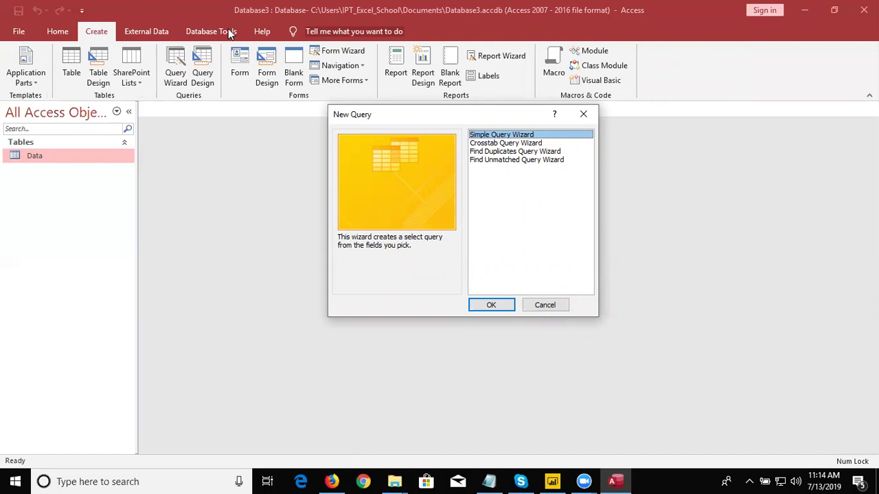
key("Down")
key("Down")
key("Down")
key("Up")
key("Up")
key("Up")
key("Down")
key("Down")
key("Down")
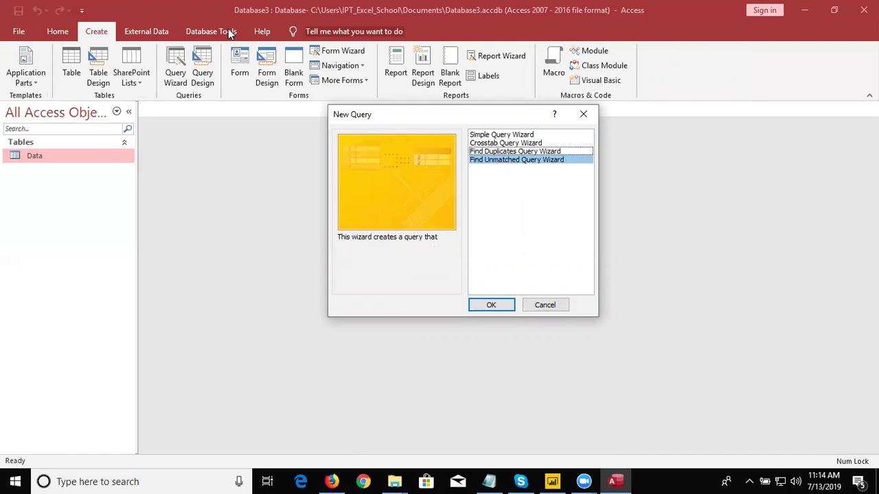
key("Up")
key("Up")
key("Up")
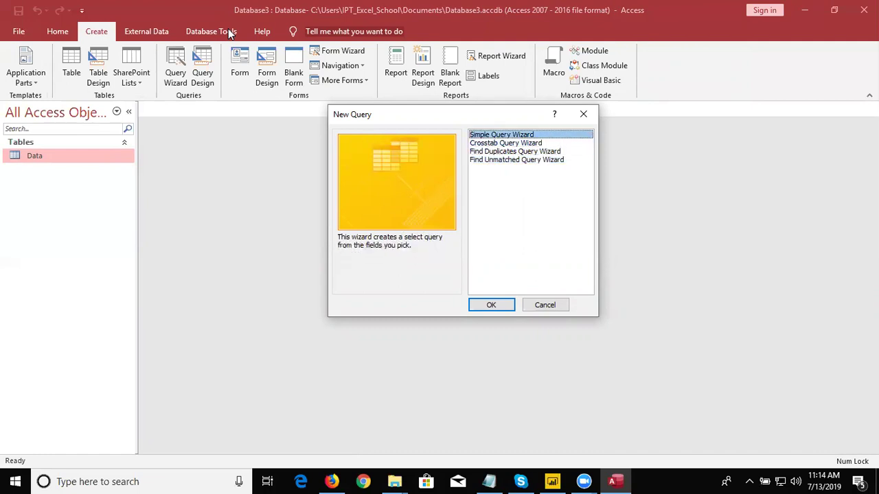
key("Down")
key("Down")
key("Down")
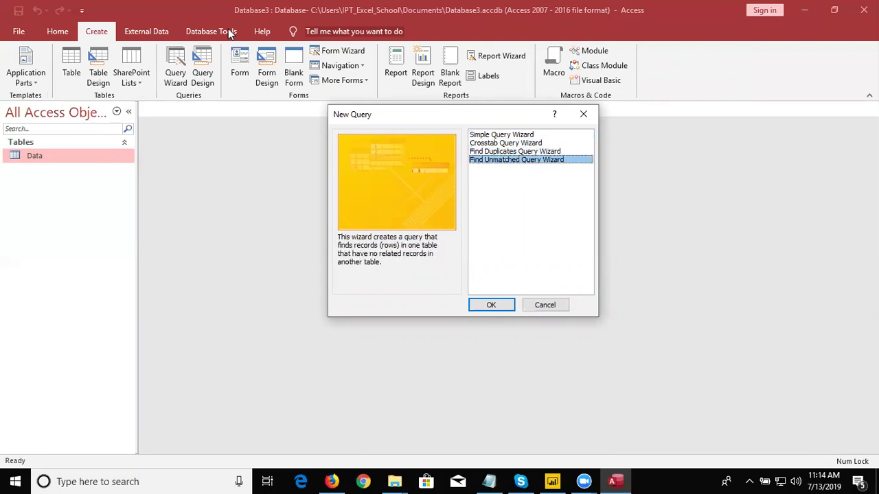
key("Up")
key("Up")
key("Up")
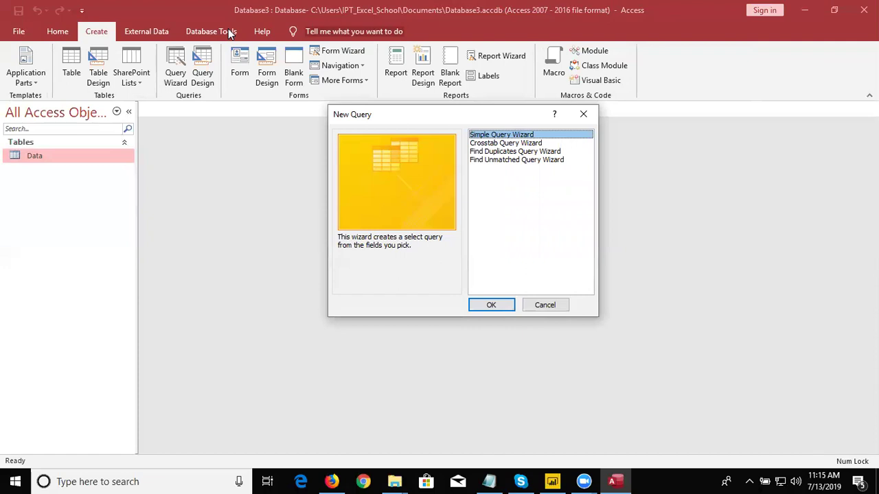
key("Escape")
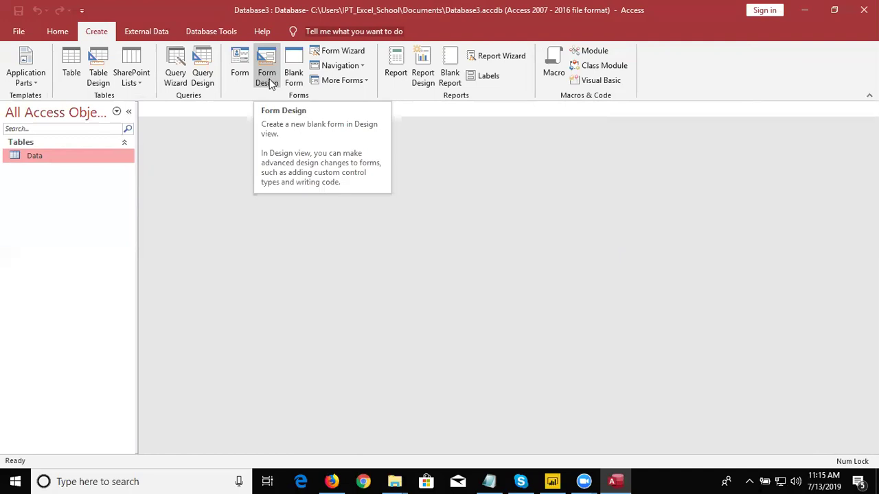
Start a blank query design on the Data table and enlarge its field list
left_click(212, 81)
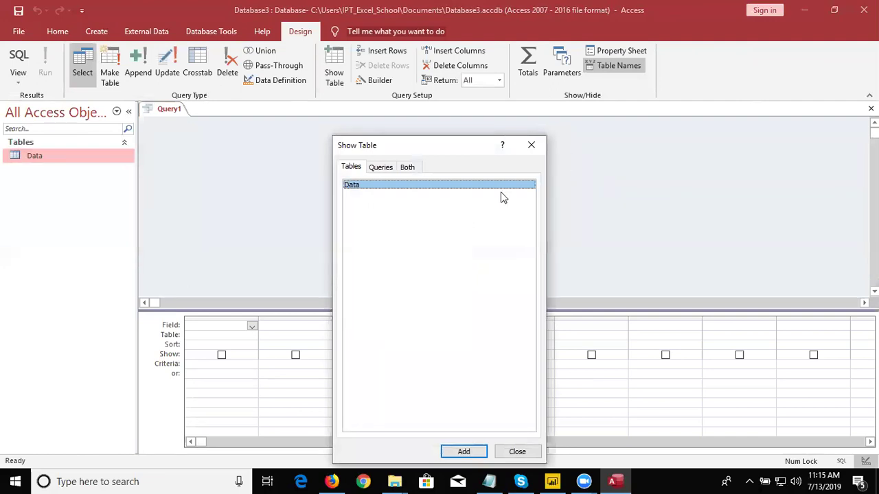
double_click(437, 185)
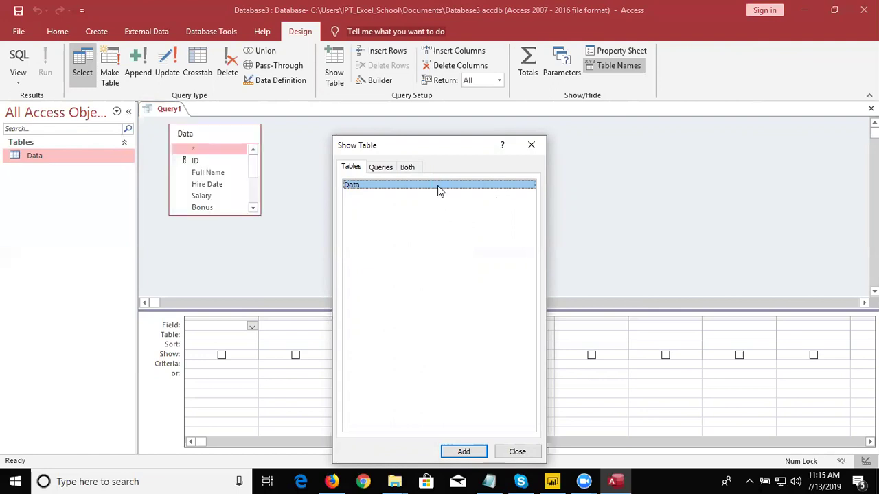
left_click(521, 151)
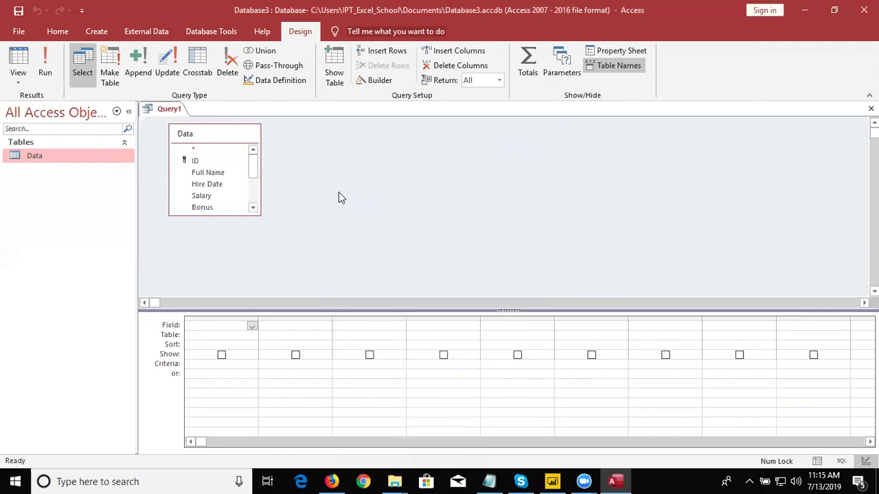
left_click_drag(261, 216, 263, 218)
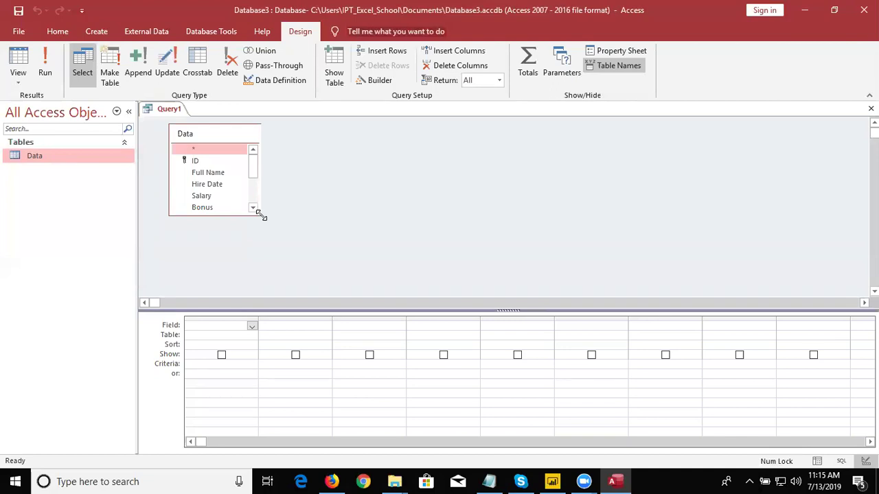
left_click_drag(261, 216, 318, 289)
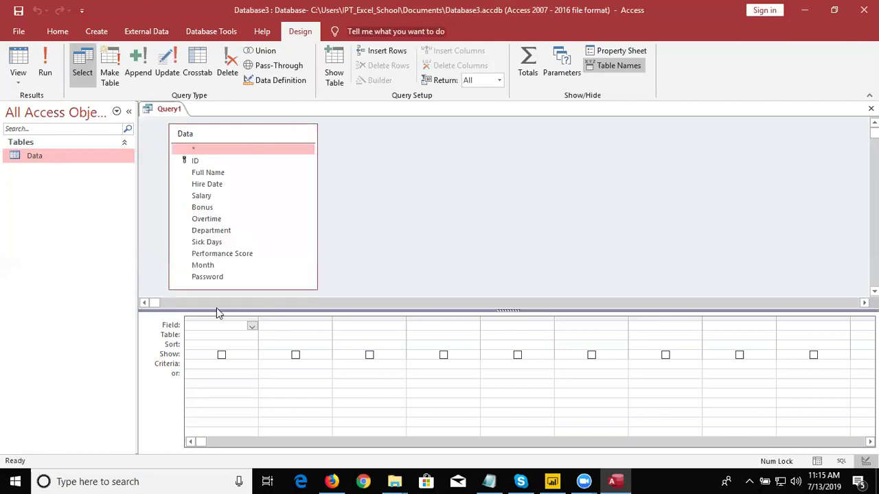
left_click(237, 267)
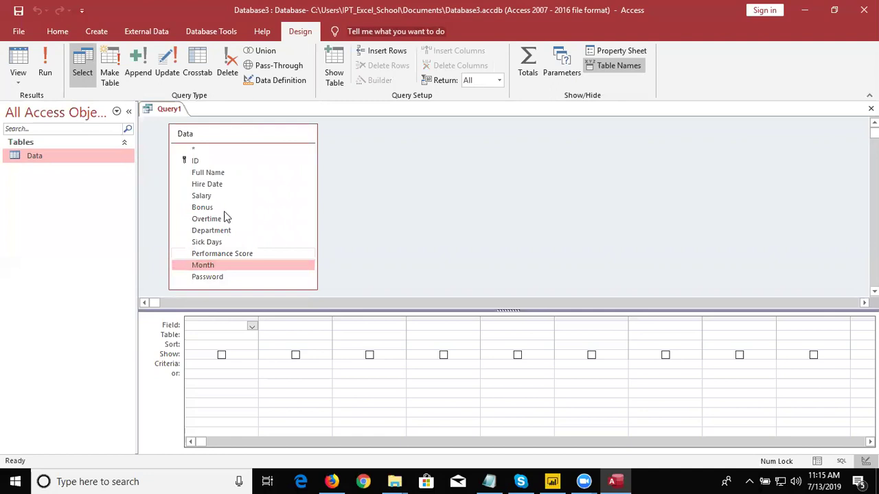
Add Full Name, Salary, Department and Month to the grid, then close and choose to save
double_click(214, 173)
double_click(216, 197)
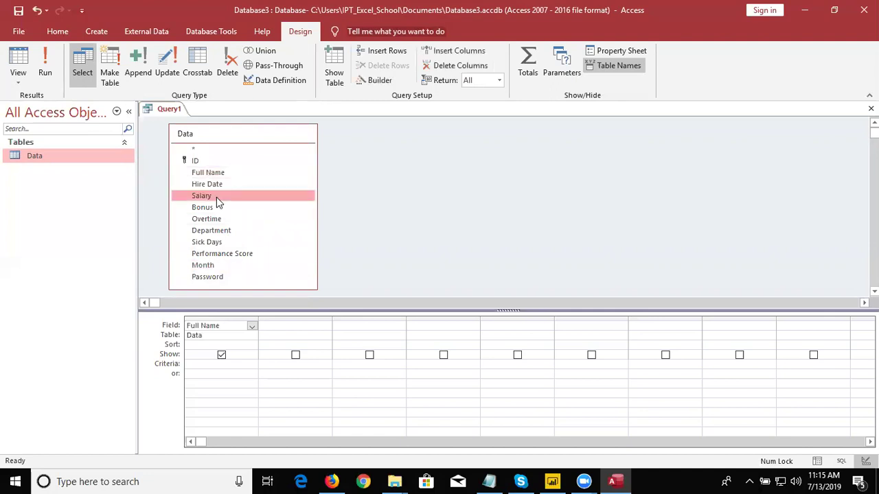
double_click(215, 230)
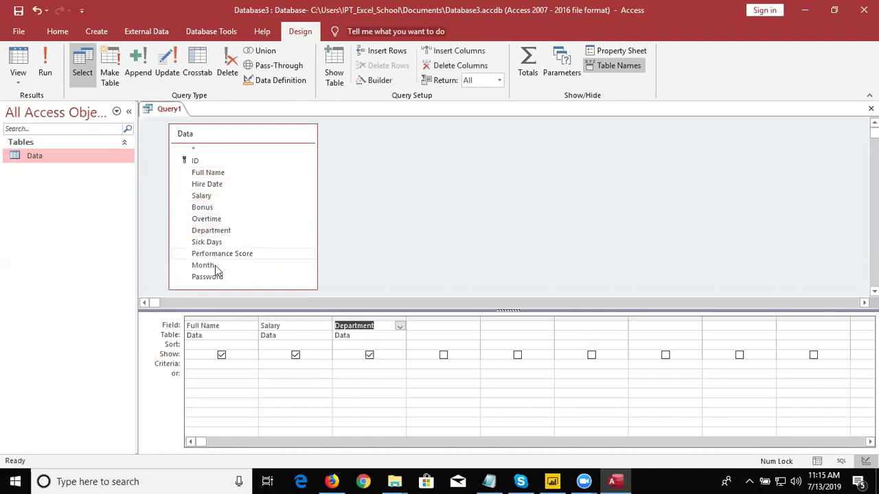
double_click(215, 267)
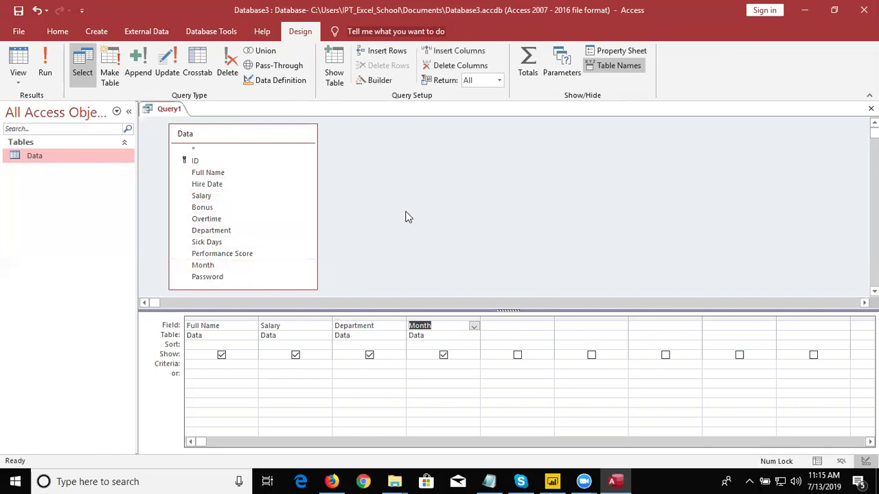
left_click(872, 108)
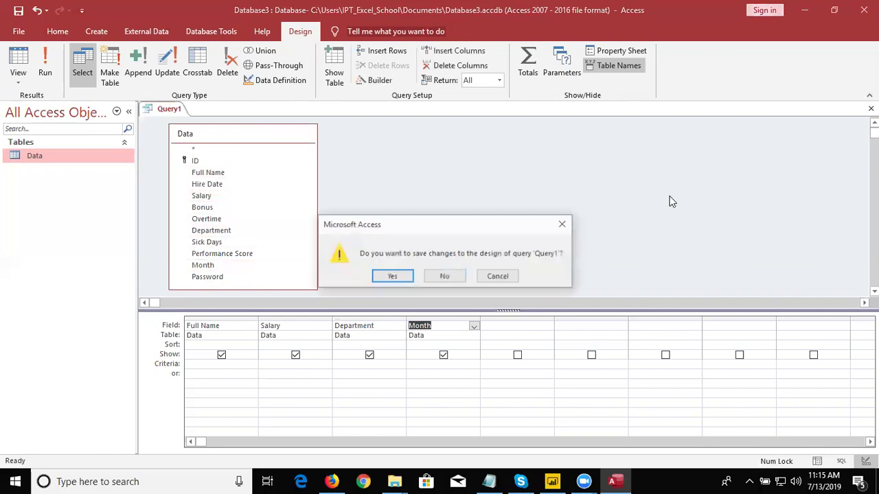
left_click(402, 278)
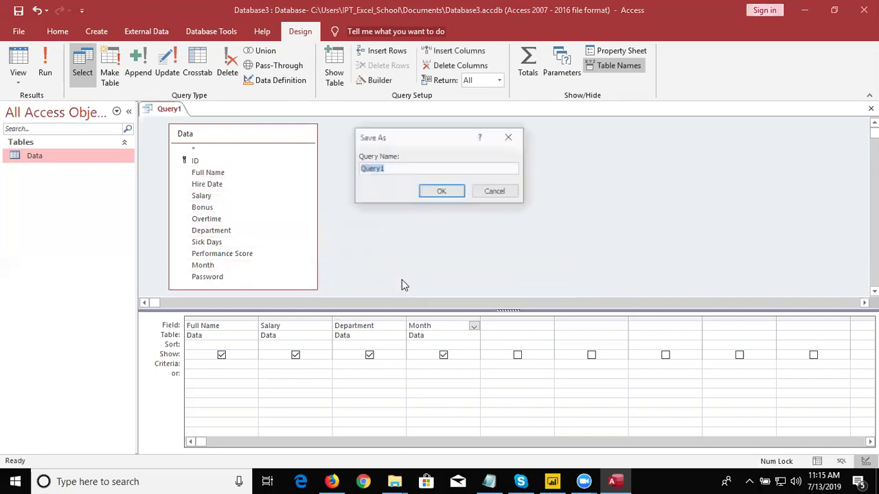
Save the query as Query1, then open and browse its 100 records before closing it
left_click(442, 192)
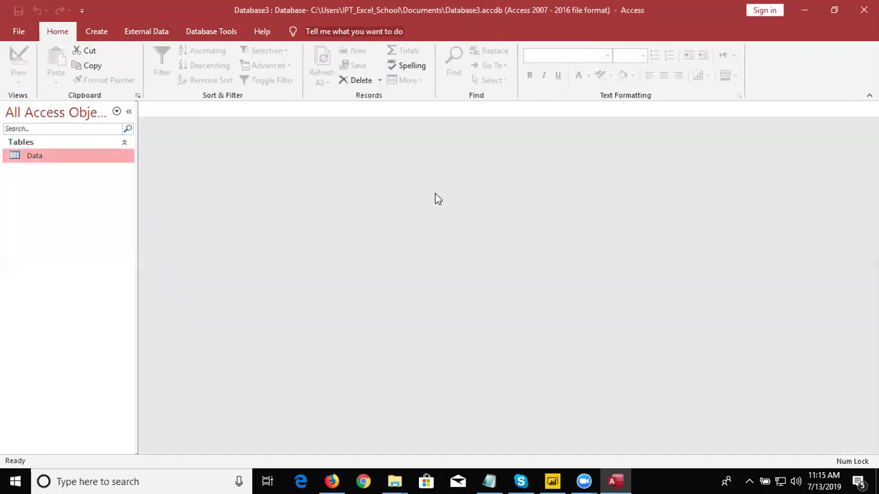
double_click(74, 184)
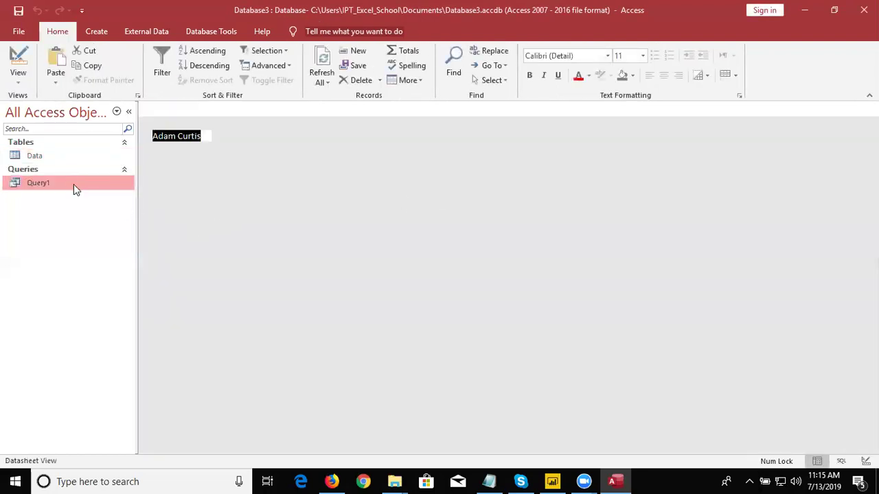
key("Tab")
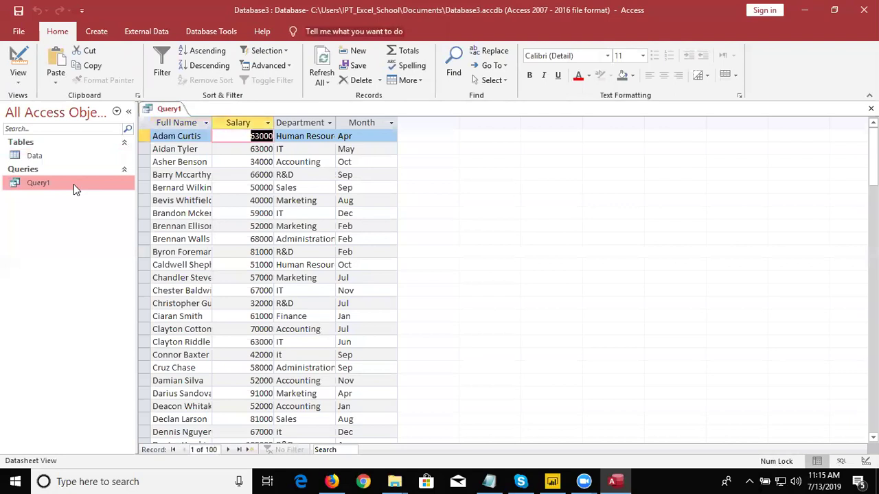
key("Tab")
key("Tab")
key("Tab")
key("shift+Tab")
key("shift+Tab")
key("shift+Tab")
key("shift+Tab")
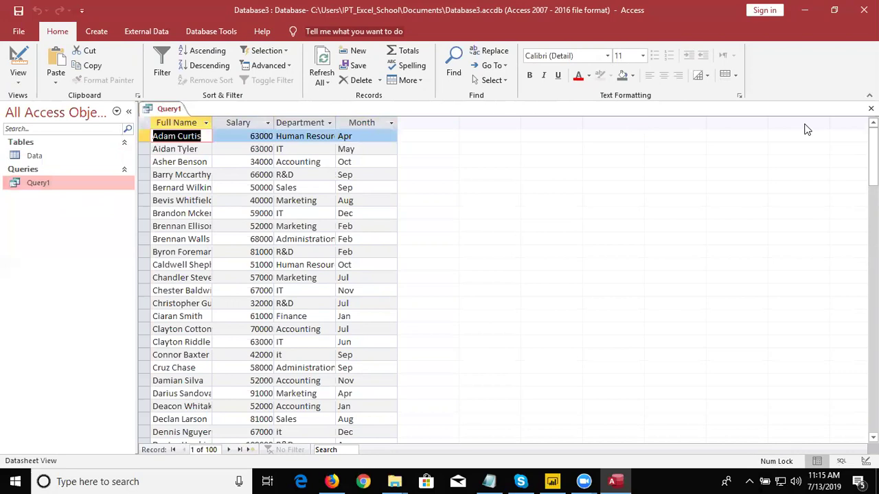
left_click(870, 108)
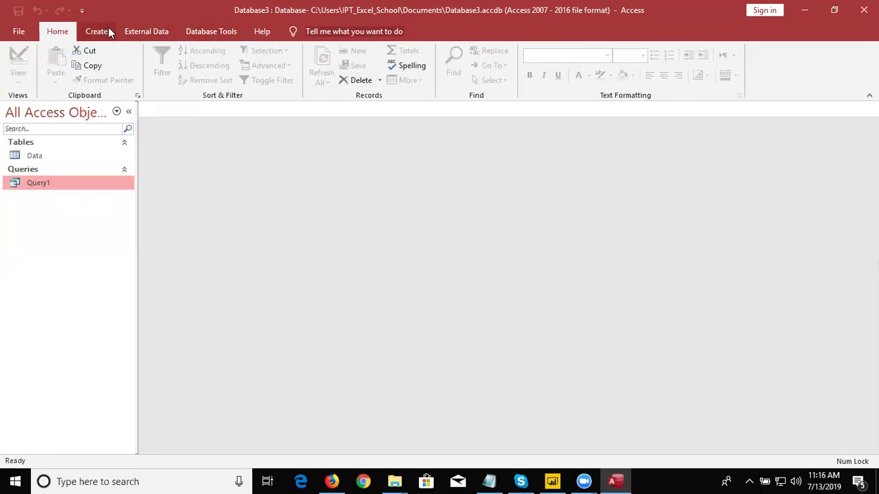
left_click(156, 34)
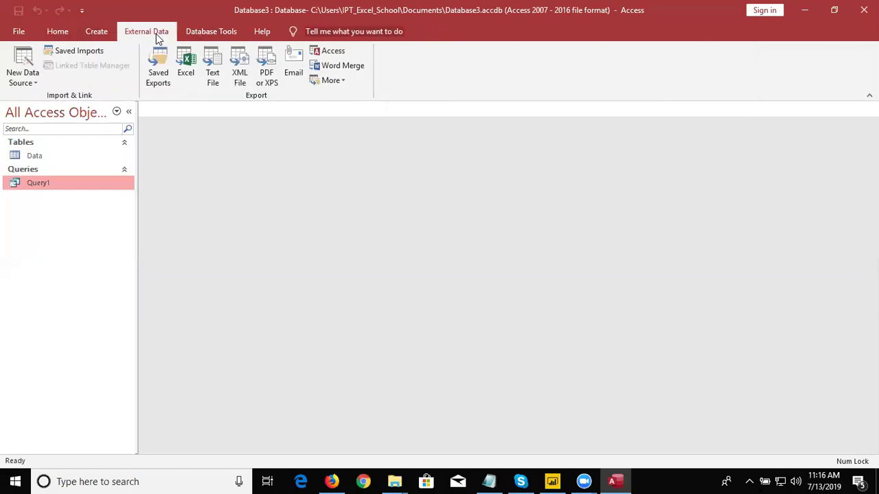
left_click(196, 69)
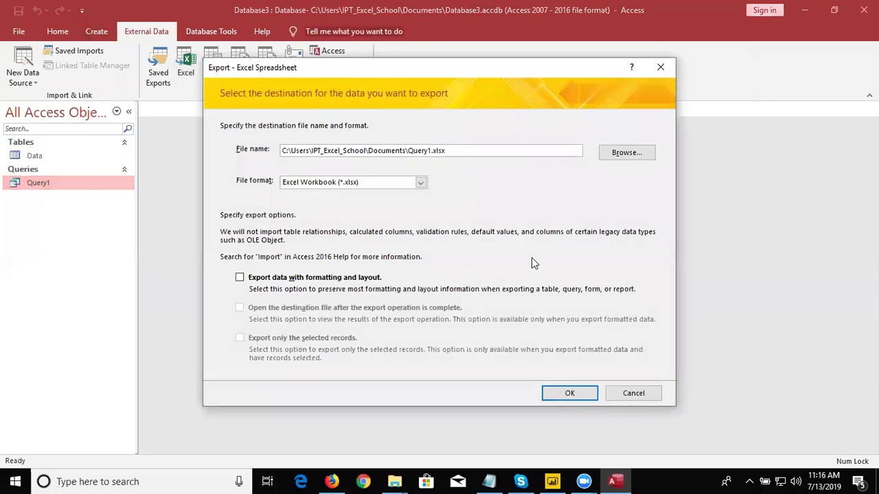
key("Escape")
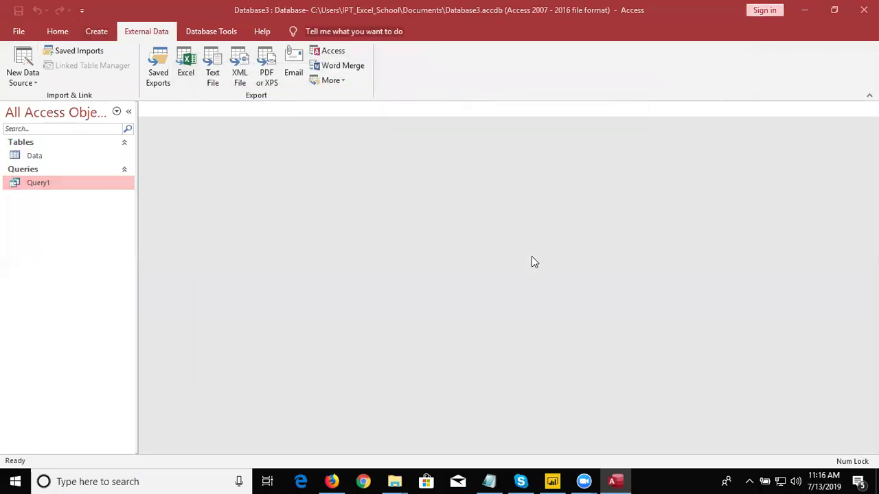
key("super")
type("ex")
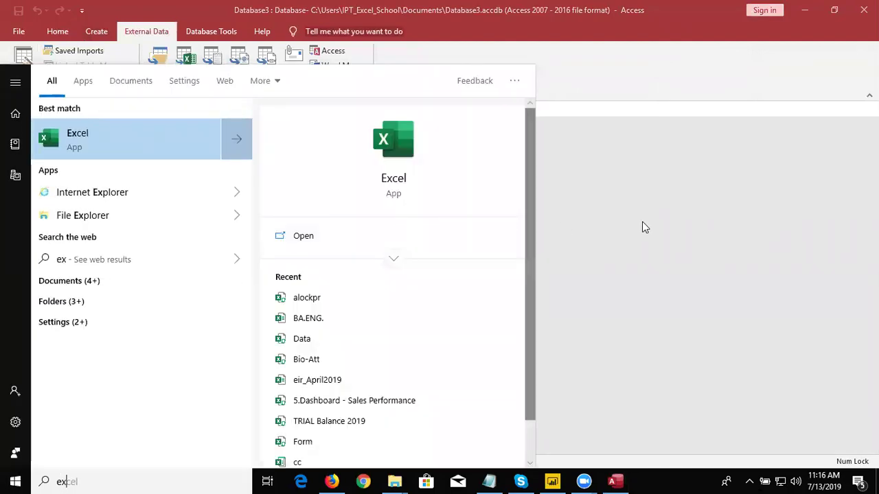
left_click(644, 227)
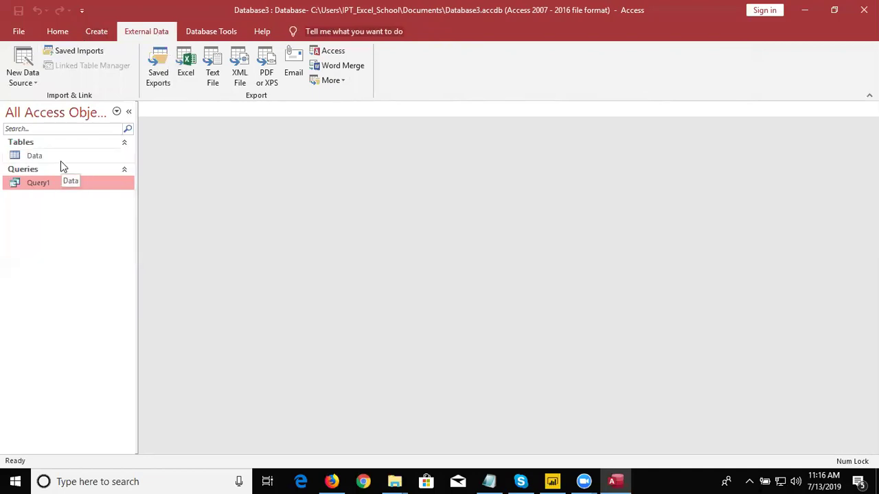
Add a >50000 criterion on Salary in Query1's design and save the change
right_click(63, 180)
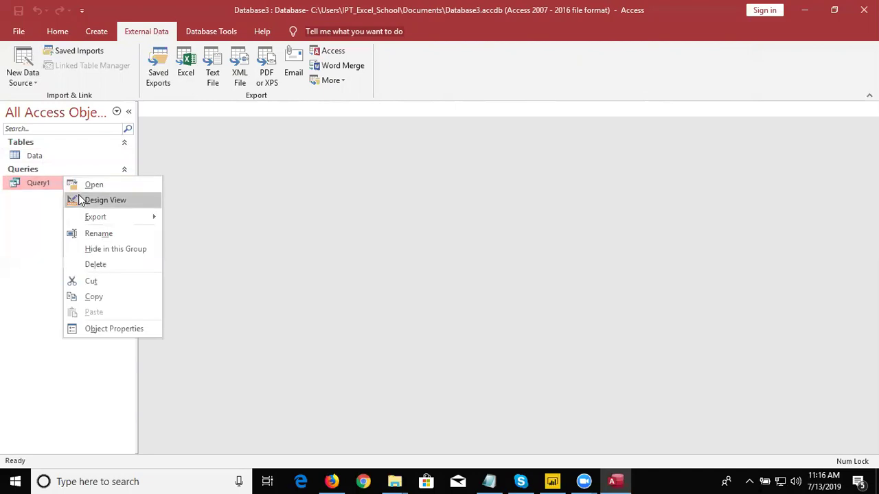
left_click(81, 200)
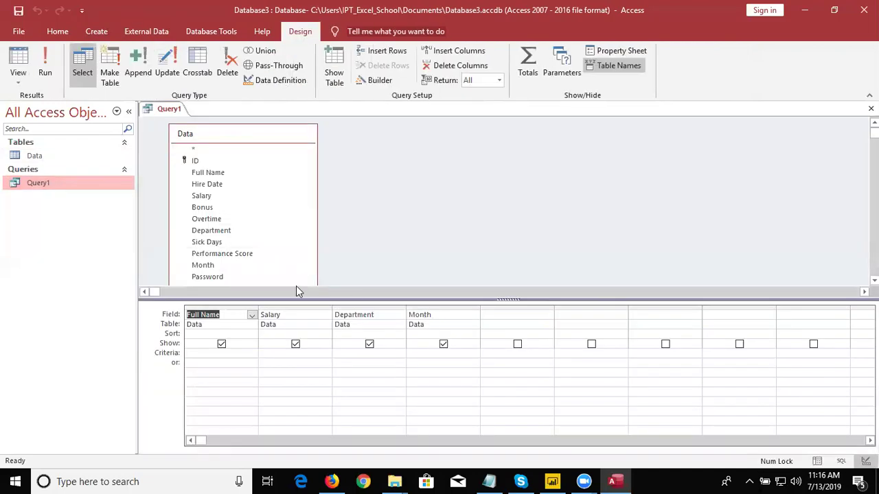
left_click(435, 315)
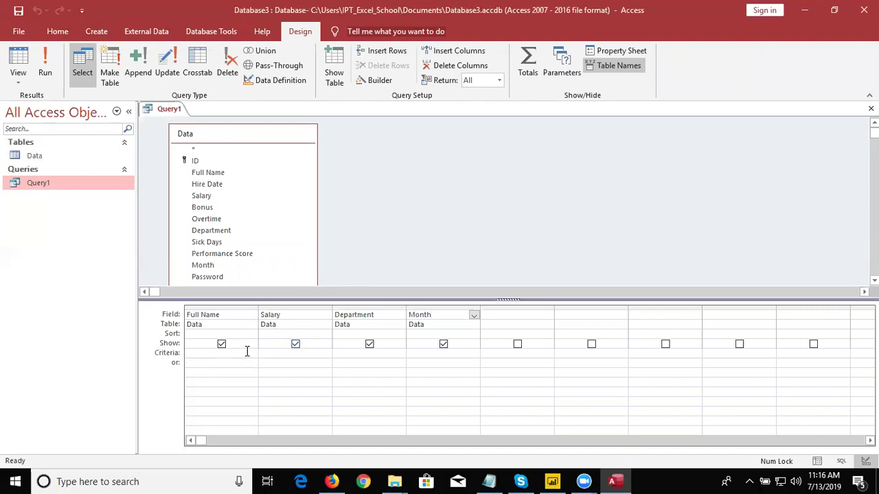
left_click(296, 358)
type(">5000")
type("0")
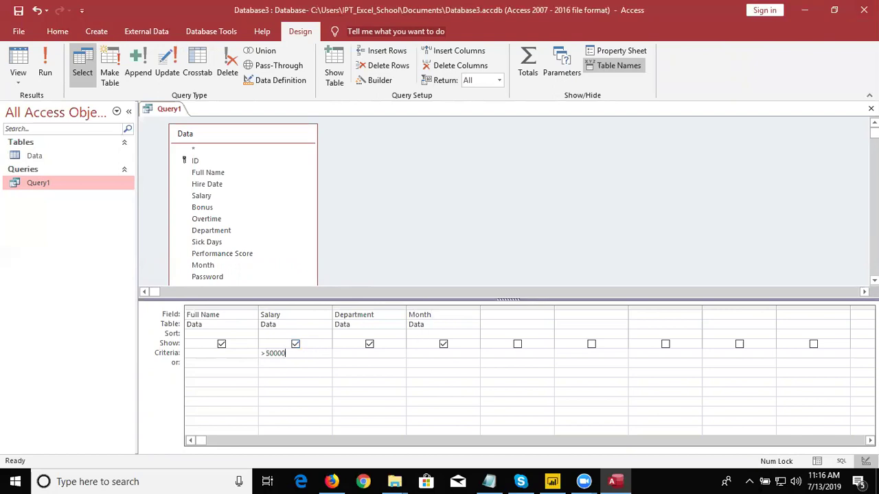
left_click(870, 108)
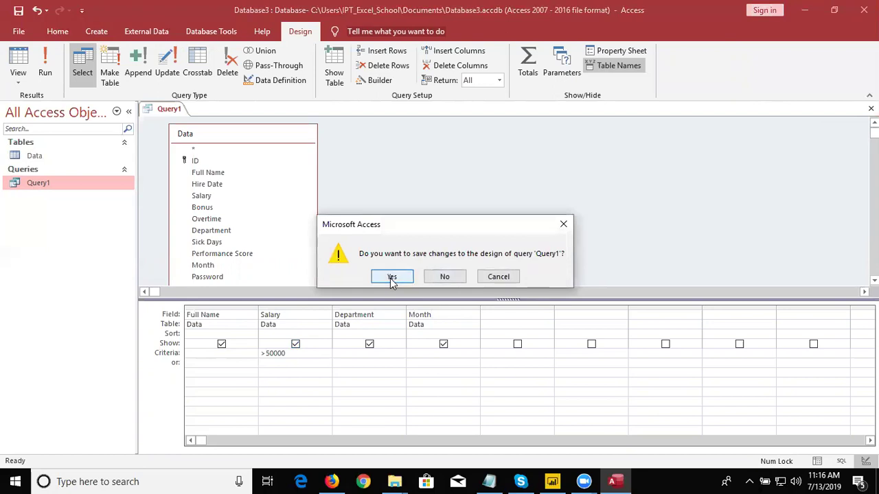
left_click(391, 276)
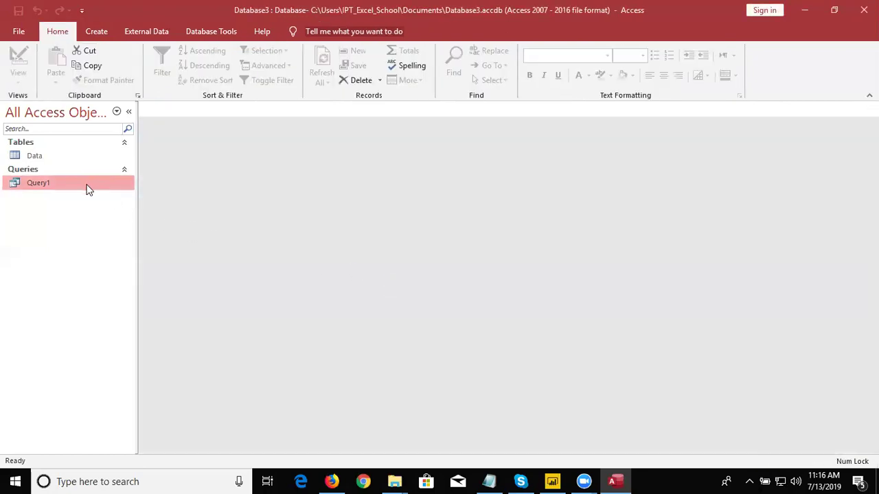
Run Query1, browse the 67 matching records, and close the datasheet
double_click(86, 182)
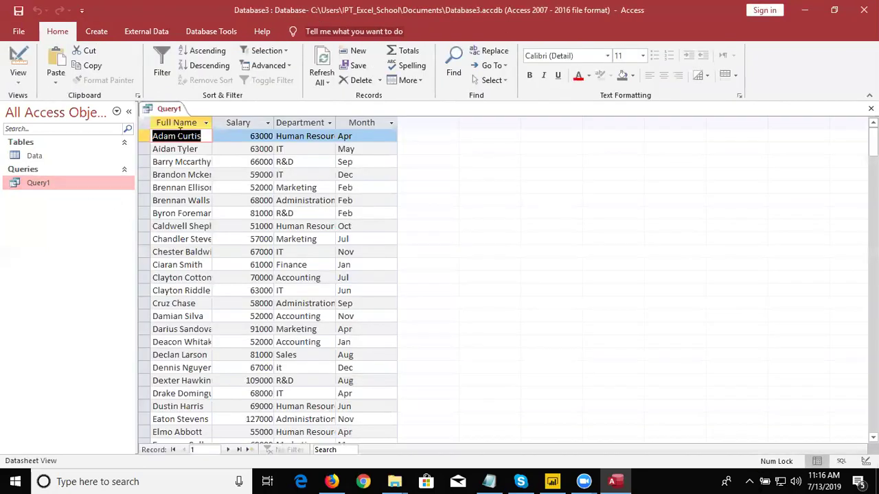
key("Tab")
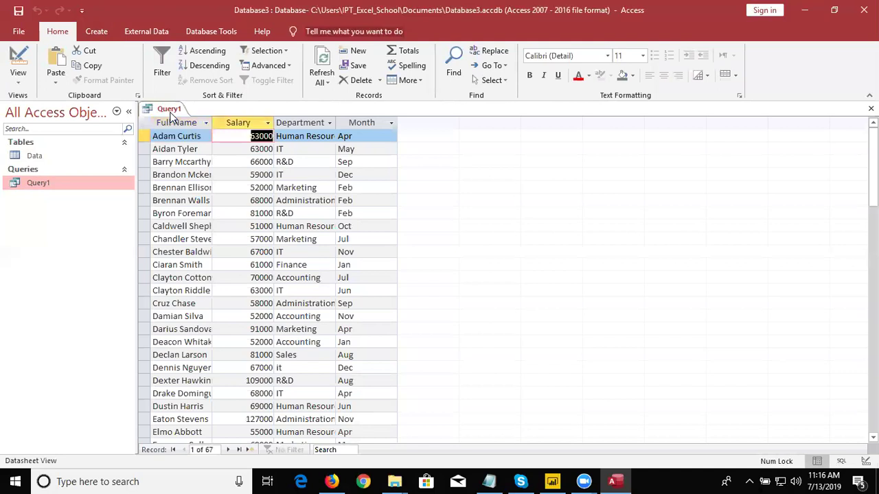
key("Tab")
key("Tab")
key("Tab")
key("shift+Tab")
key("Tab")
key("Tab")
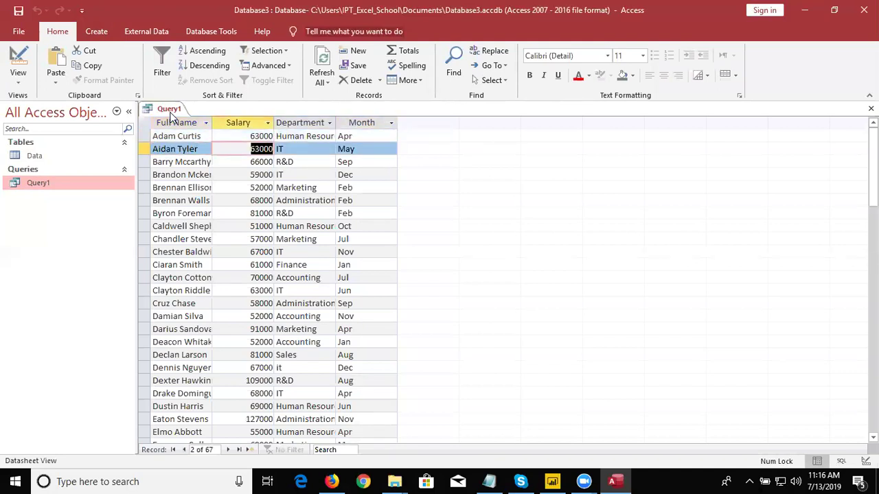
key("Tab")
key("Tab")
key("Tab")
key("Tab")
key("Tab")
key("Tab")
key("Tab")
key("Tab")
key("Tab")
key("Tab")
key("Tab")
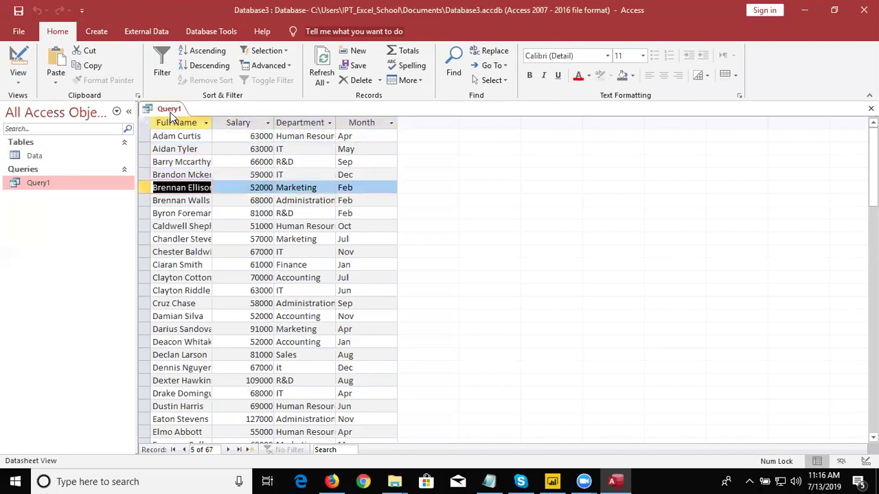
key("Tab")
key("Tab")
key("Tab")
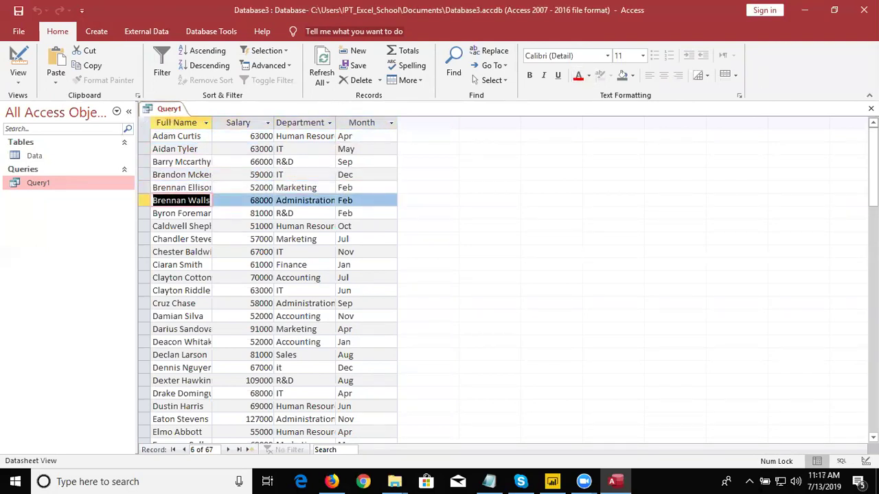
left_click(871, 108)
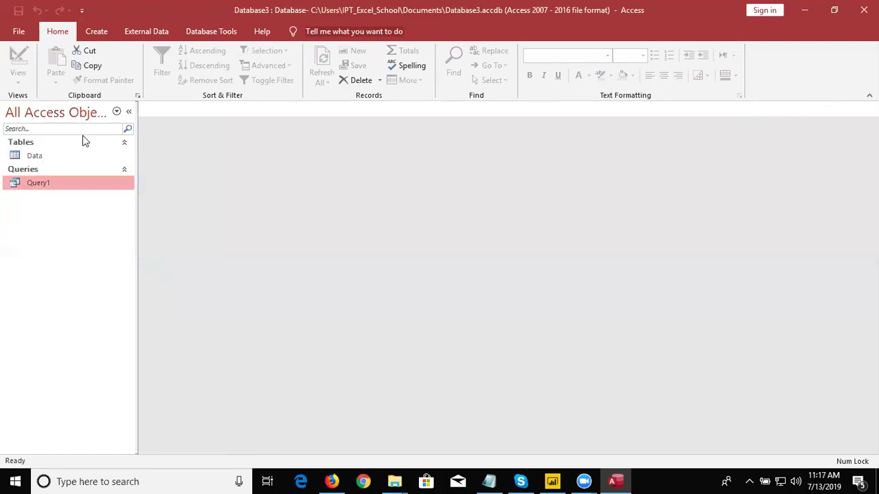
Design a new query on the Data table with all fields (*) plus Month
left_click(59, 156)
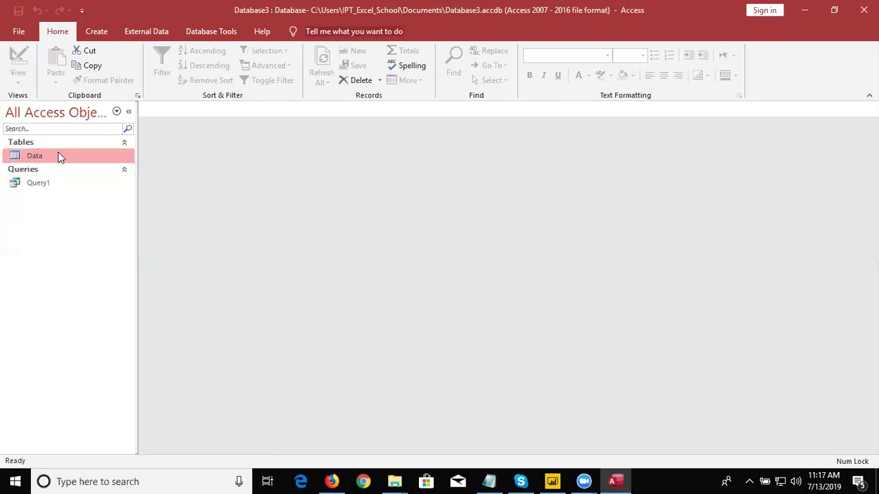
left_click(95, 33)
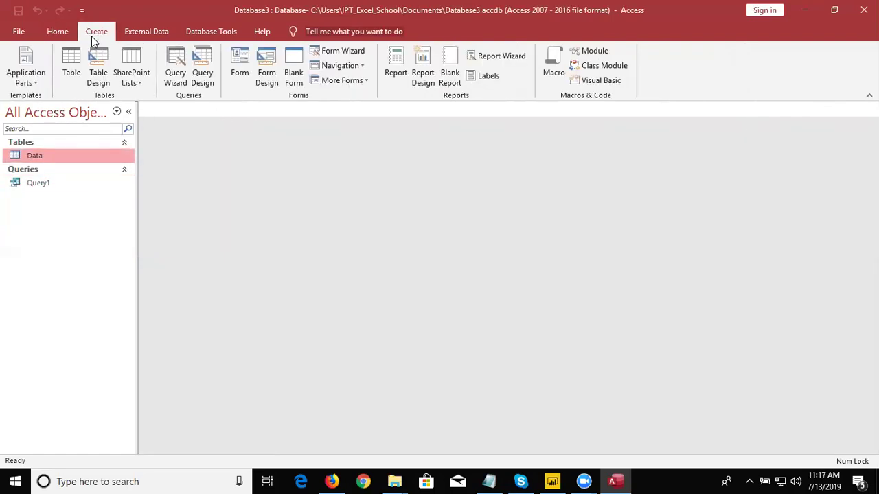
left_click(212, 79)
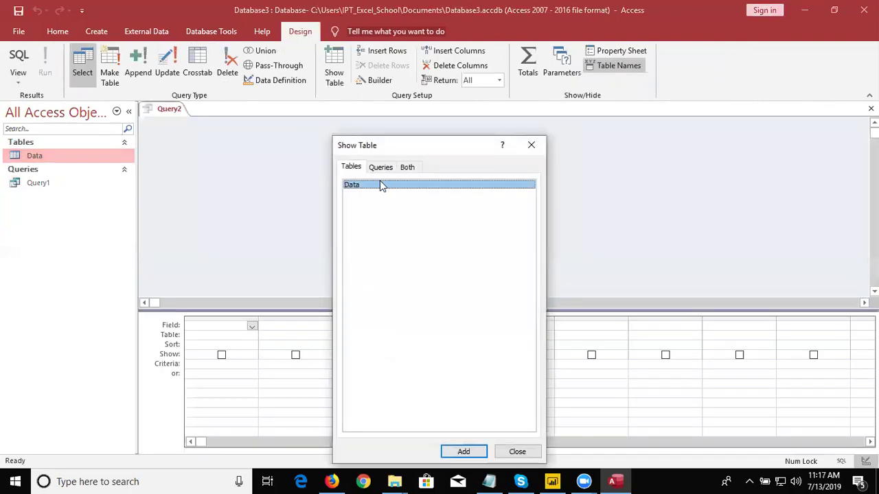
double_click(379, 190)
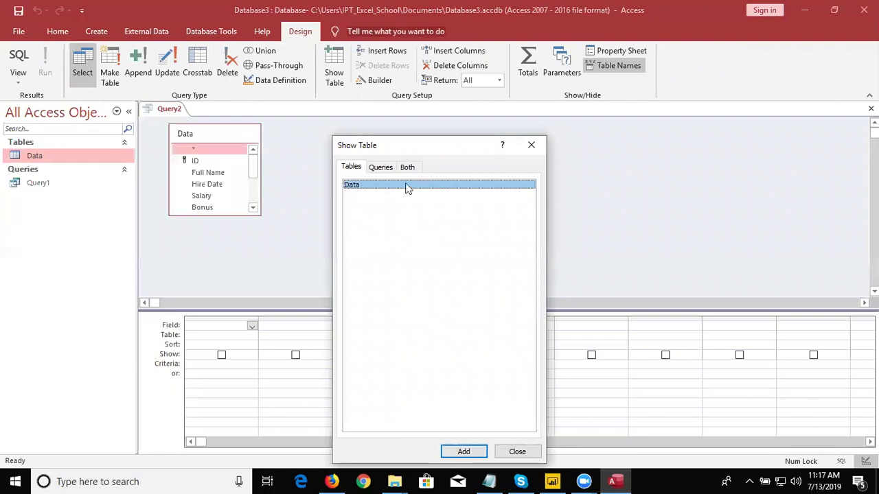
left_click(531, 145)
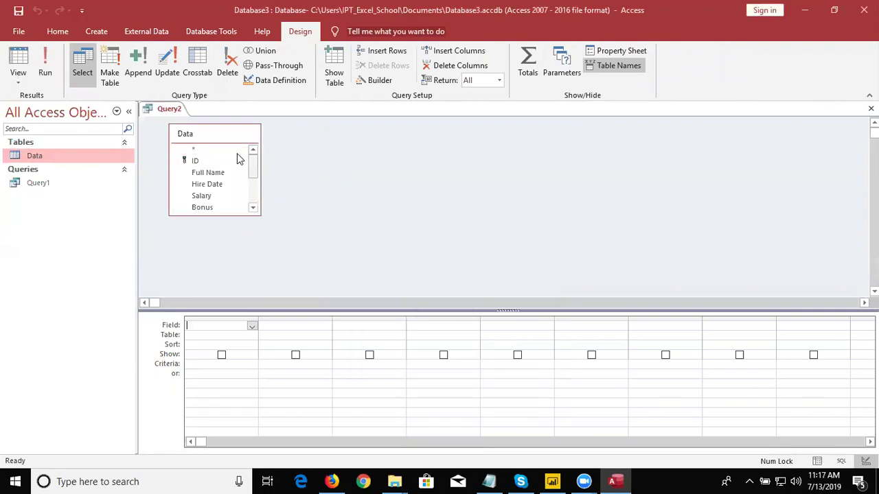
double_click(198, 149)
left_click_drag(256, 165, 250, 188)
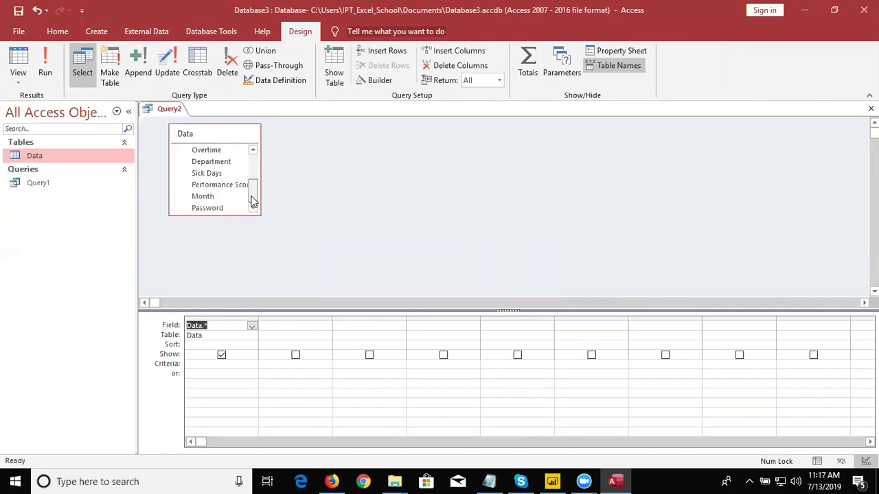
double_click(231, 197)
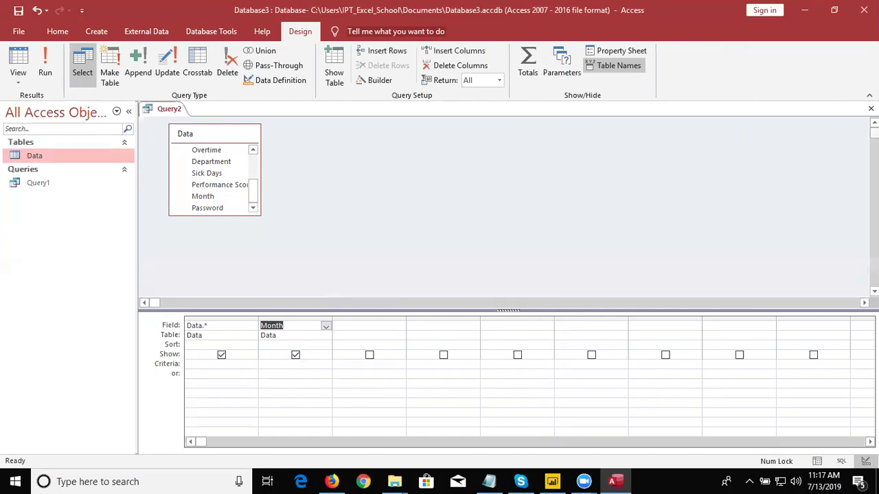
Save the query as Query2, check its 100-record results, then close it
left_click(870, 108)
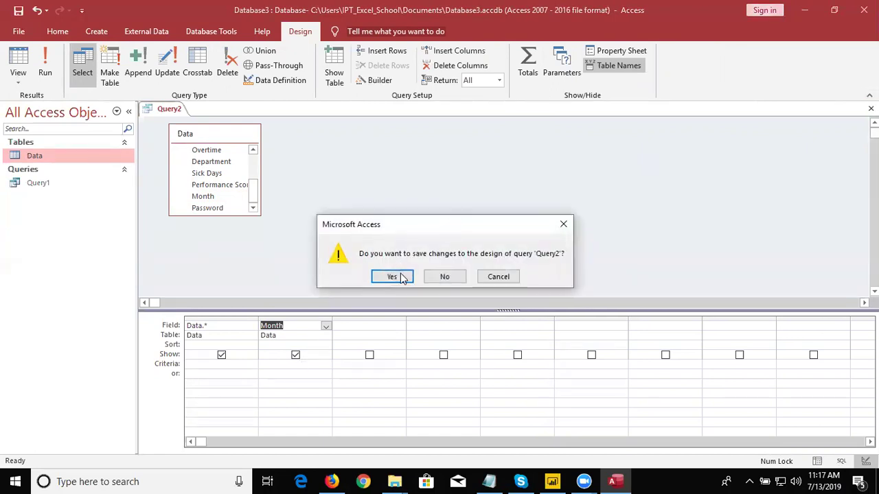
left_click(392, 274)
left_click(445, 193)
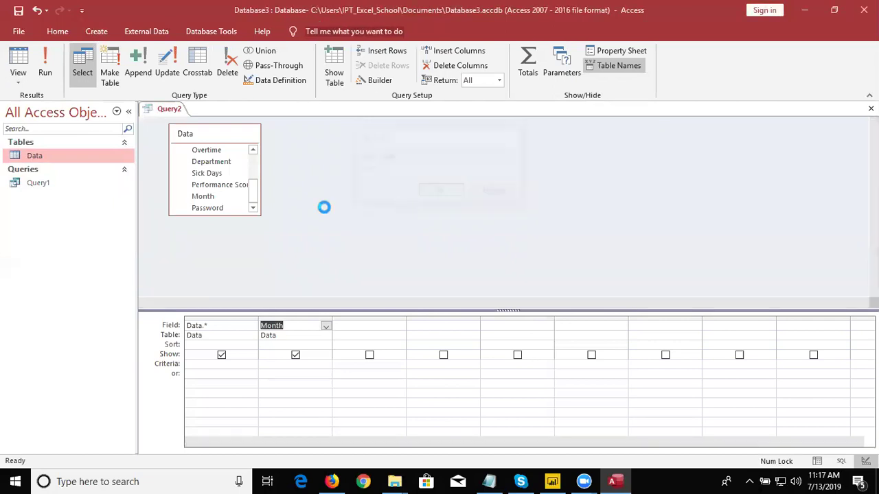
double_click(71, 202)
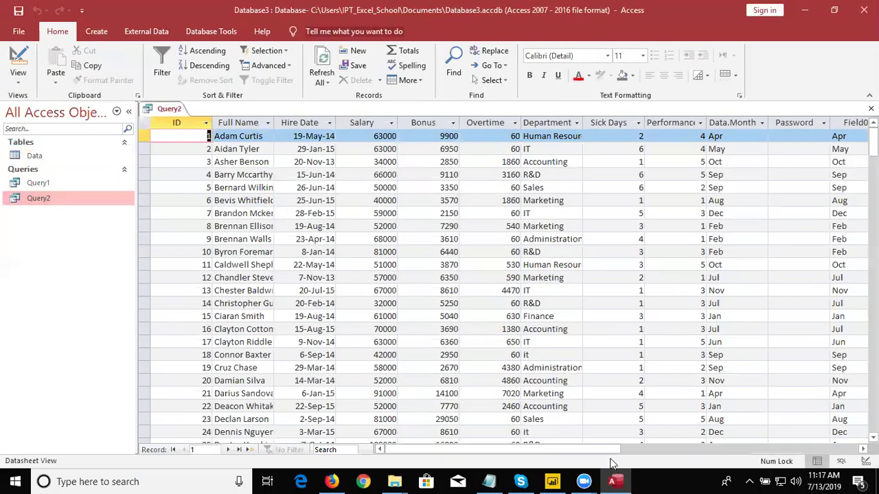
left_click(670, 450)
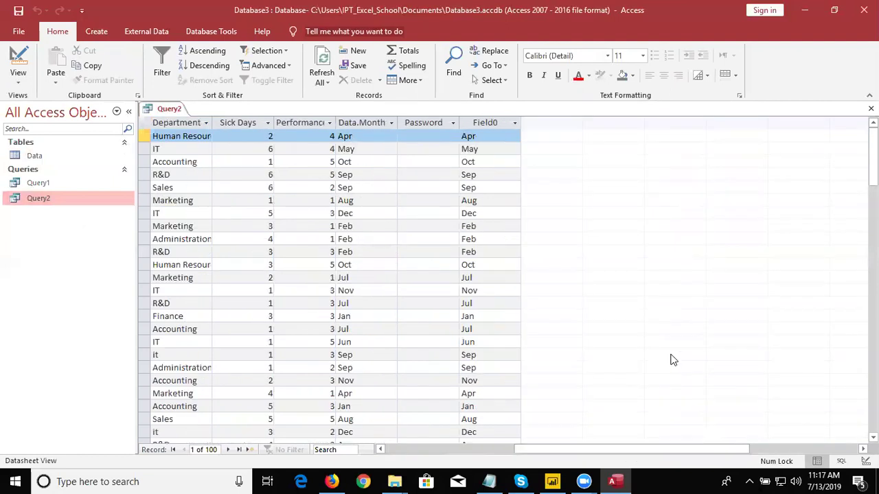
scroll(671, 359, "down", 4)
scroll(671, 359, "up", 4)
left_click(870, 108)
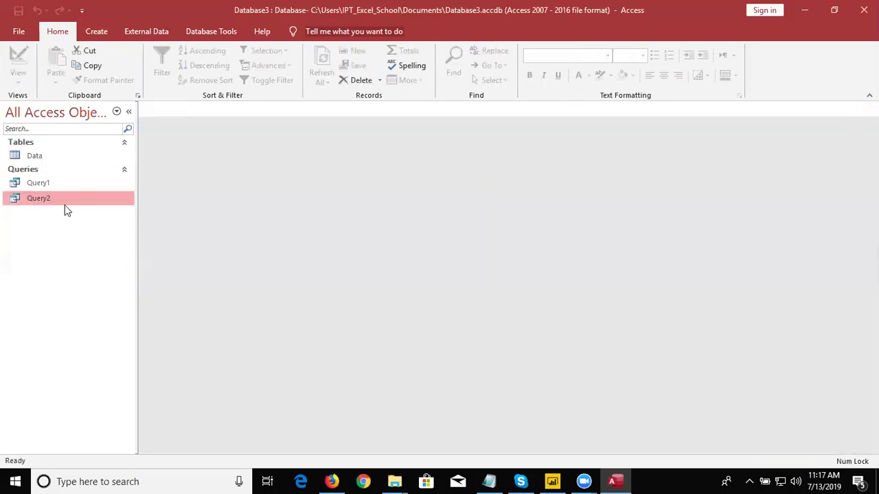
In Query2's design, hide the extra Month column and set its criterion to JAN
right_click(65, 205)
left_click(108, 229)
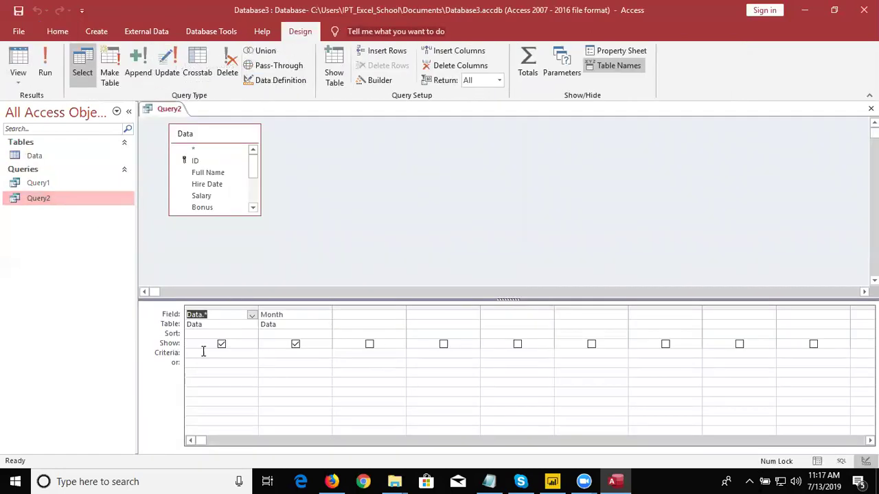
left_click(295, 345)
left_click(281, 357)
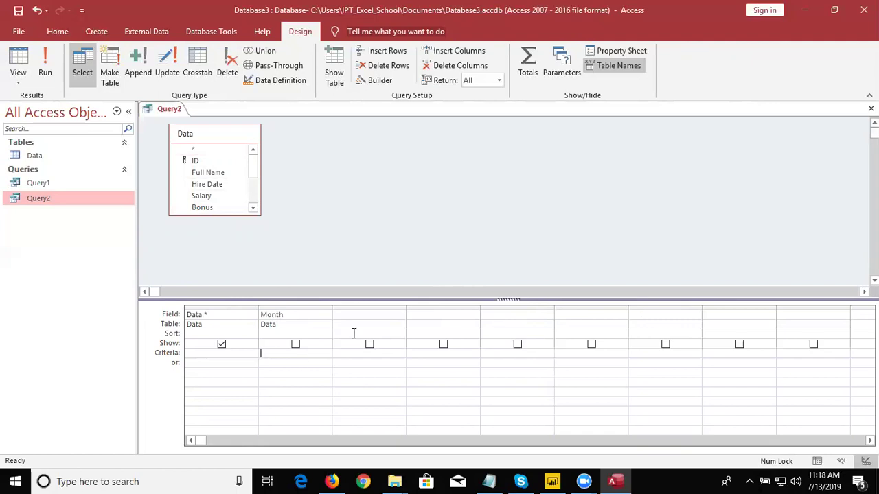
type("JAN")
key("Down")
Save Query2, run it to see the 9 January records, then close the results
left_click(871, 109)
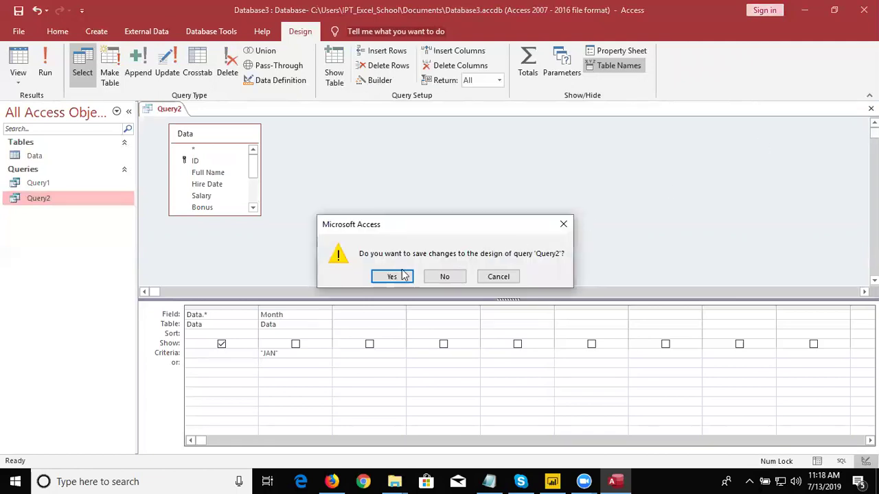
left_click(404, 275)
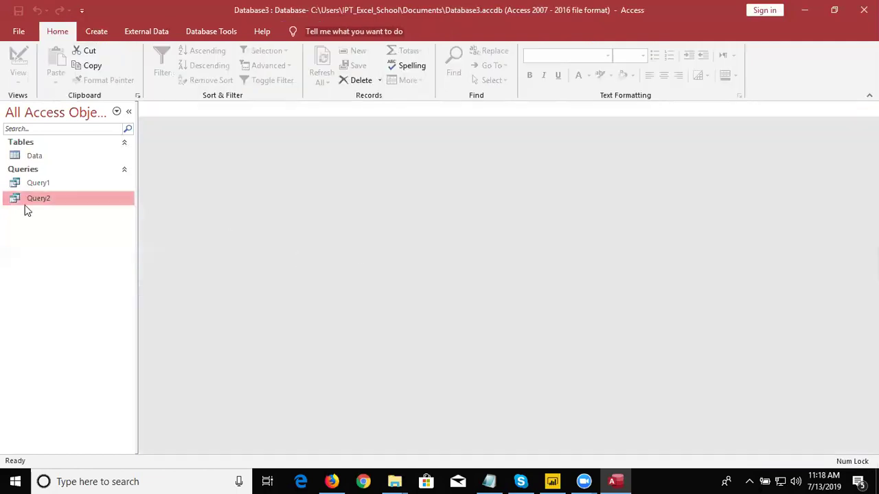
double_click(20, 198)
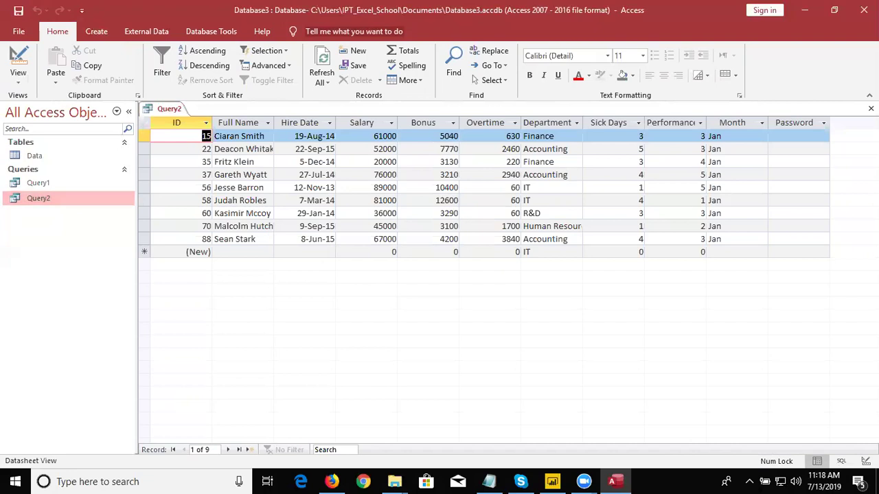
left_click(870, 108)
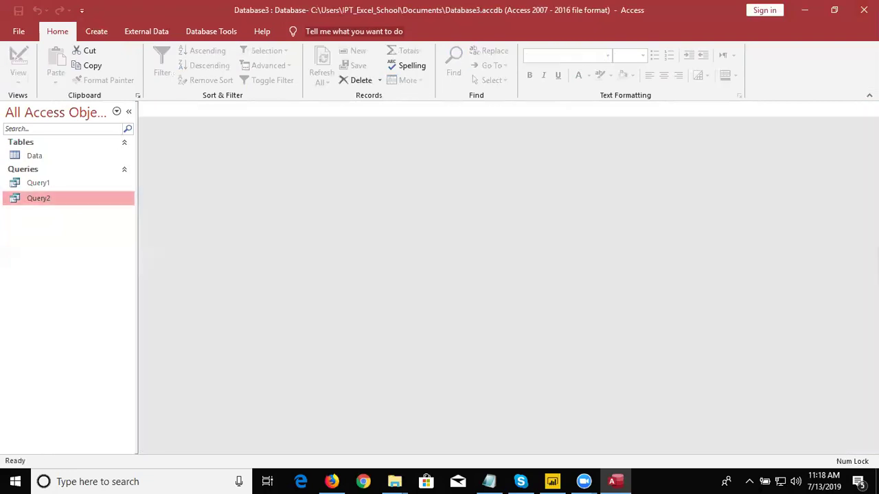
right_click(49, 200)
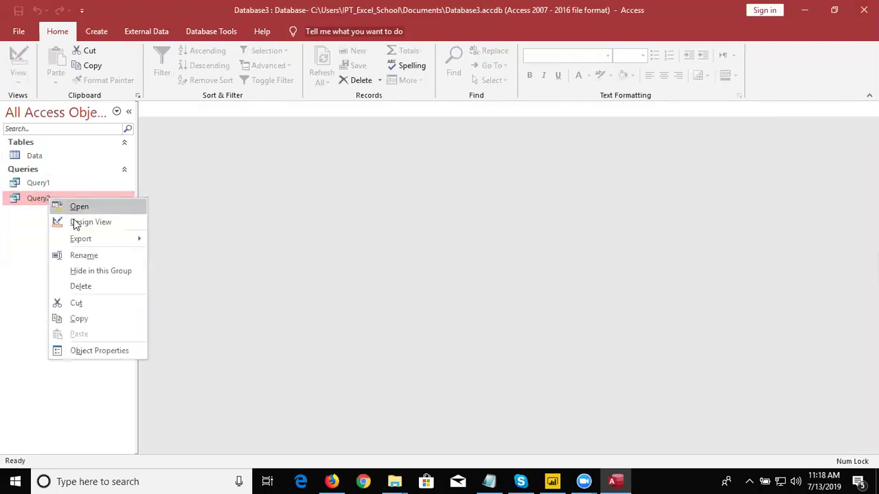
Replace Query2's JAN criterion with Enter Month, correcting the 'Monht' typo
left_click(77, 222)
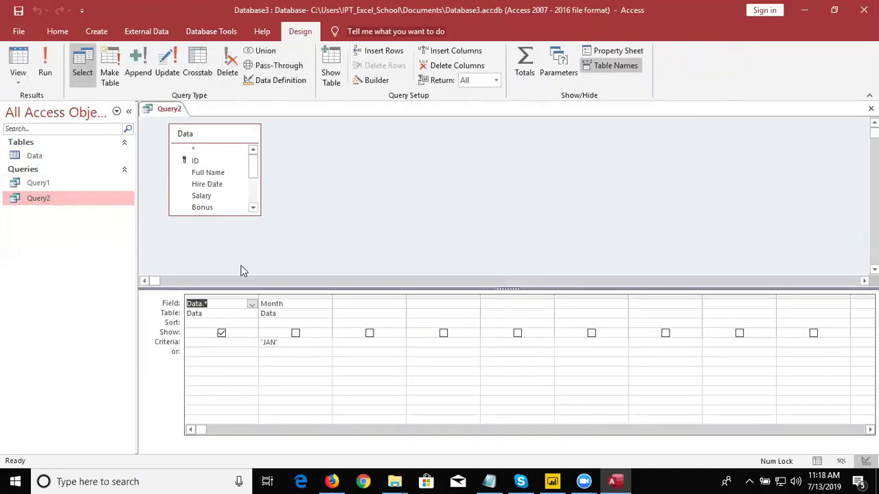
left_click(286, 345)
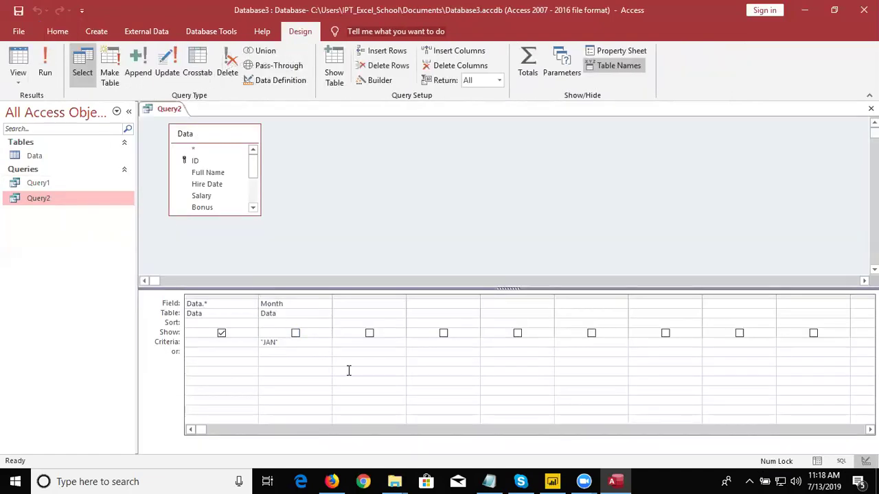
key("BackSpace")
key("BackSpace")
key("BackSpace")
key("BackSpace")
key("BackSpace")
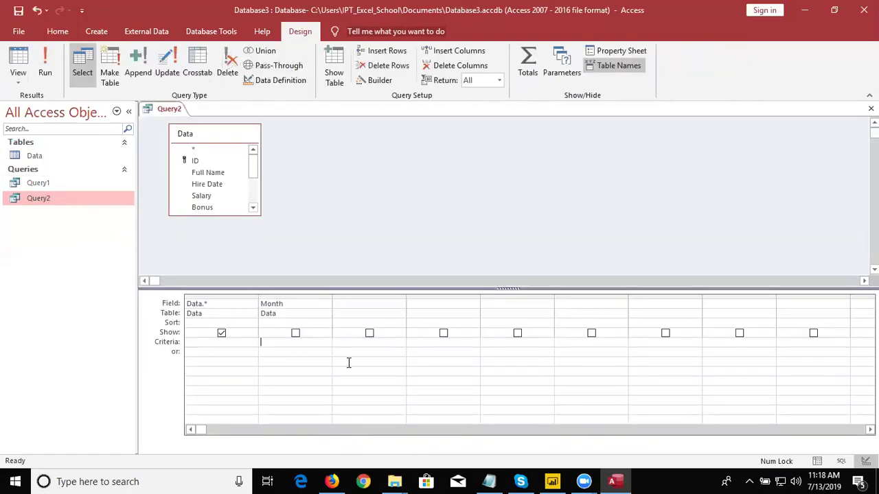
type("Enter ")
type("Mo")
type("nht")
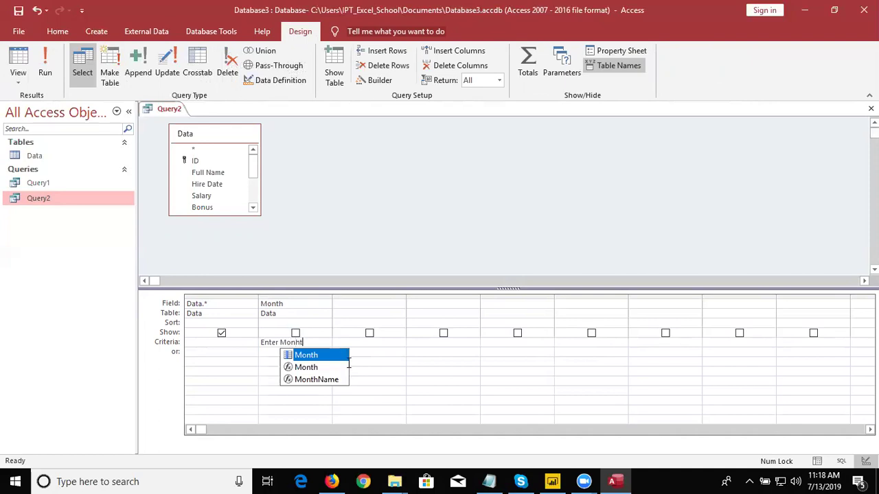
key("Tab")
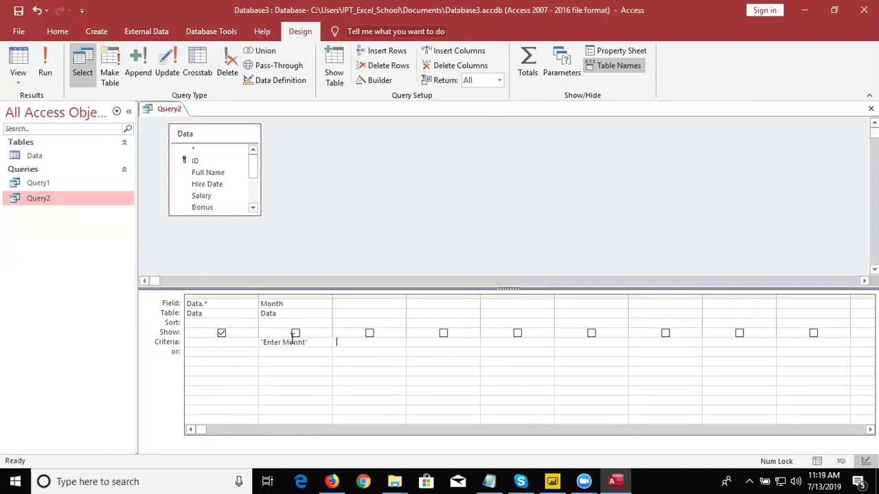
left_click(329, 356)
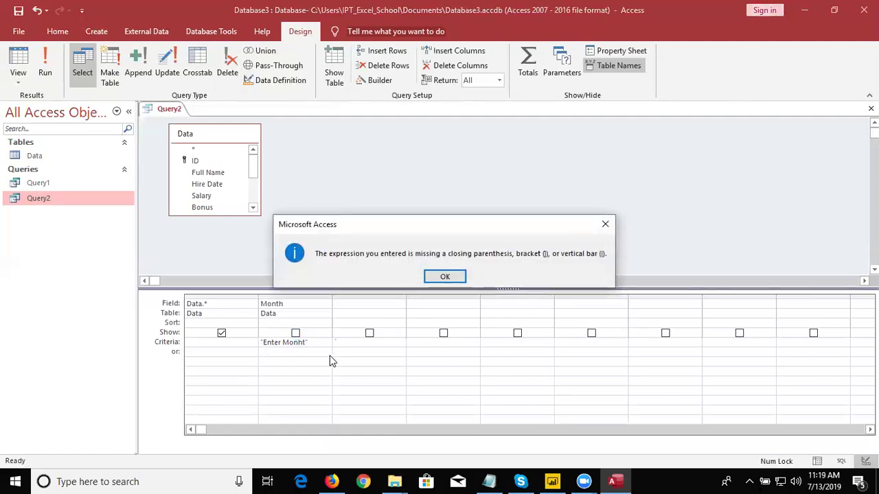
key("Return")
left_click(330, 343)
key("Return")
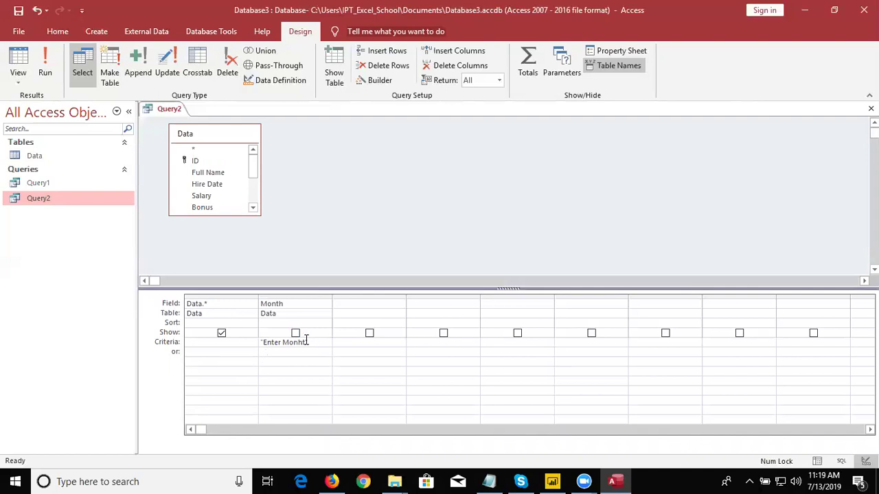
key("BackSpace")
key("BackSpace")
type("h")
key("Tab")
Save Query2, run it to confirm it returns no records, and close it
left_click(871, 109)
left_click(408, 277)
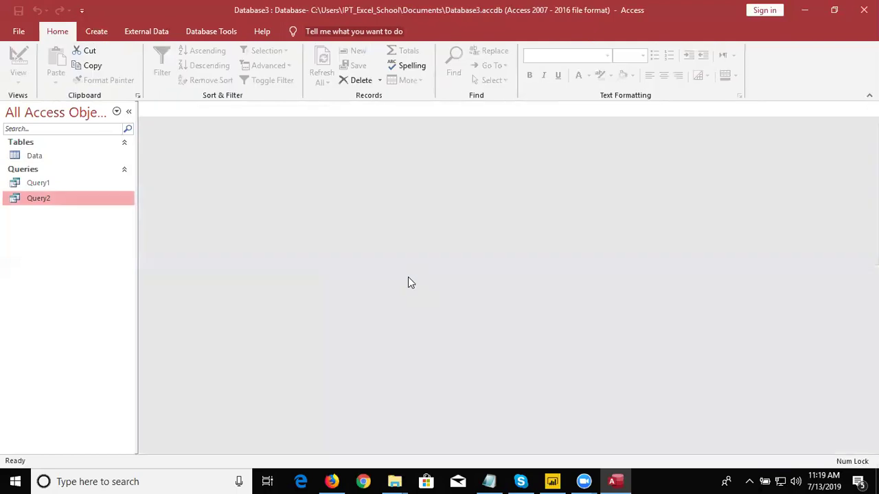
double_click(66, 207)
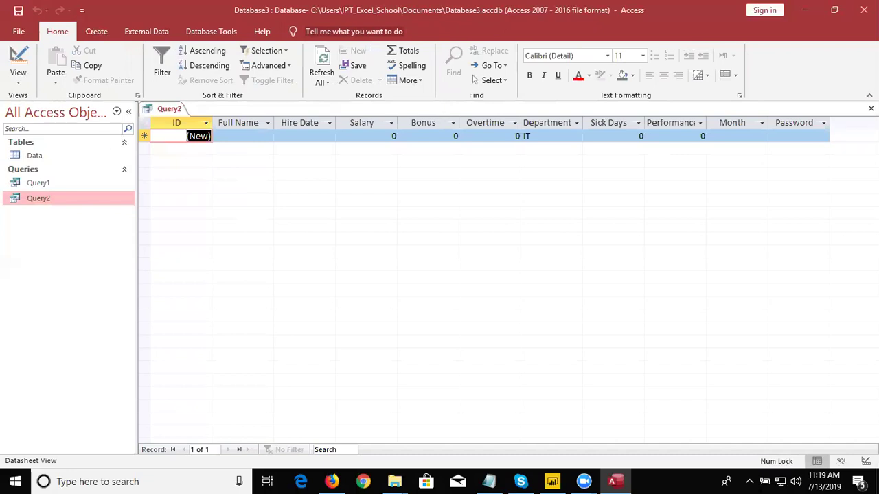
left_click(871, 108)
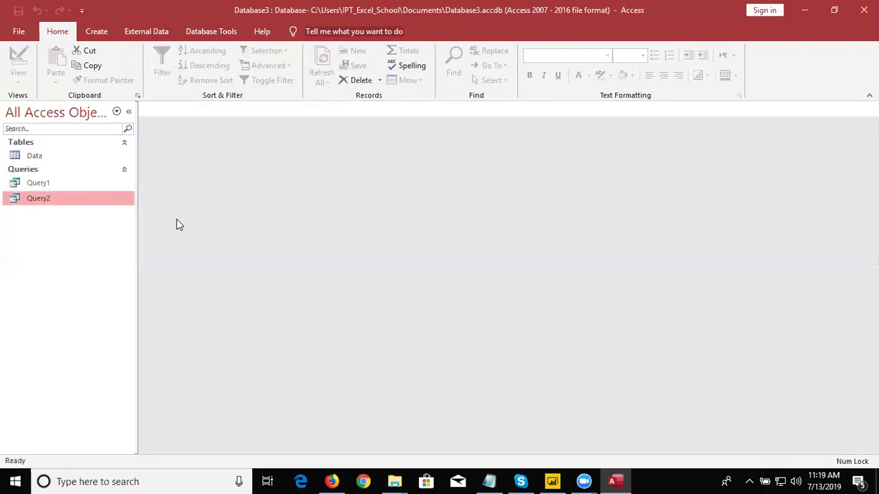
Change Query2's Month criterion to the parameter [Enter Month ?] and save it
right_click(130, 201)
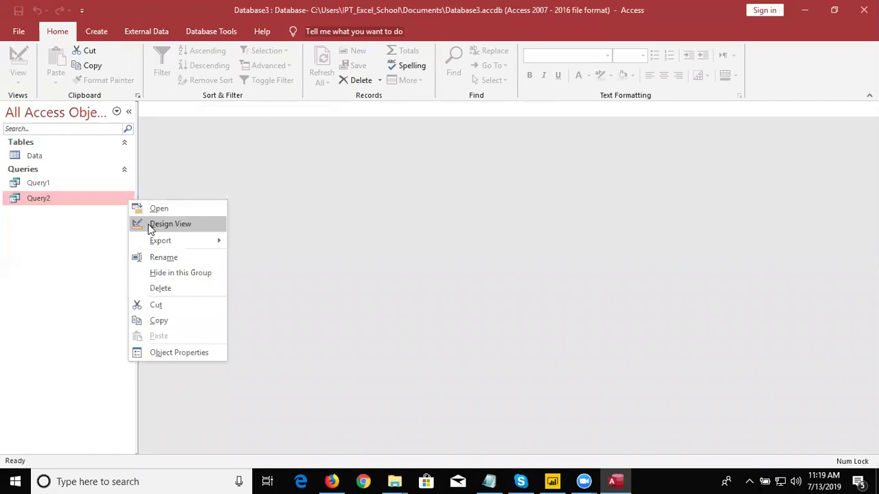
left_click(170, 223)
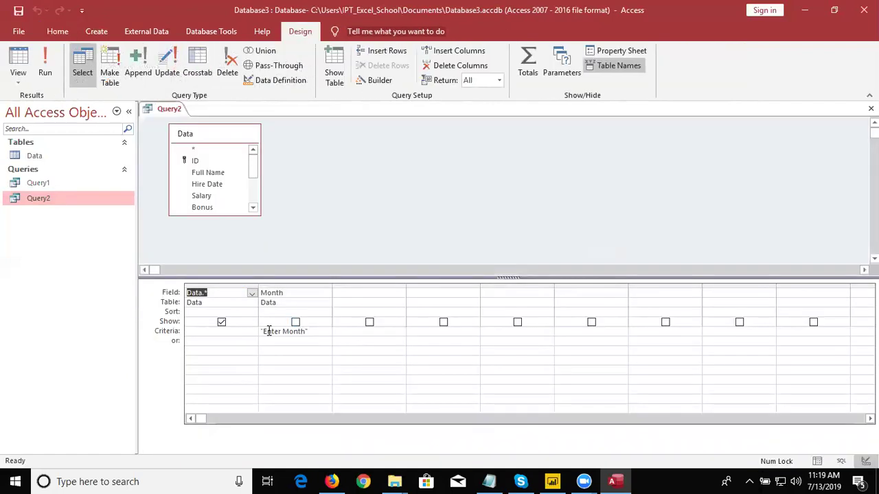
left_click(387, 375)
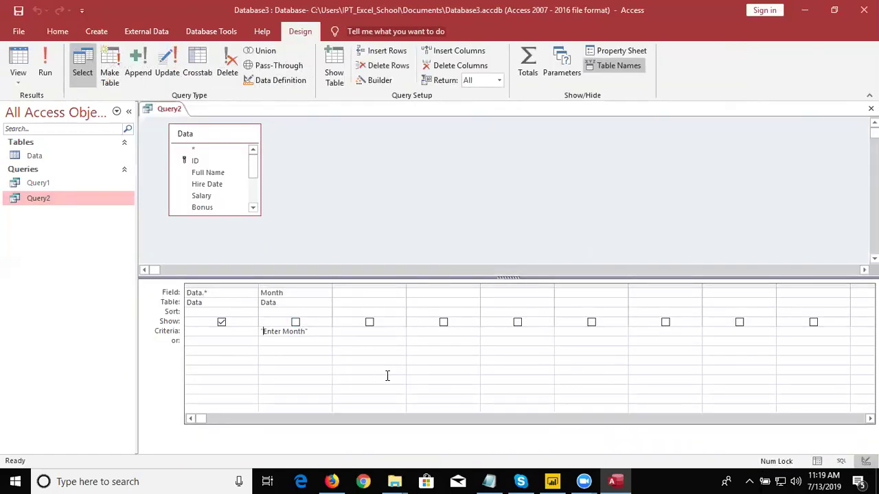
key("Delete")
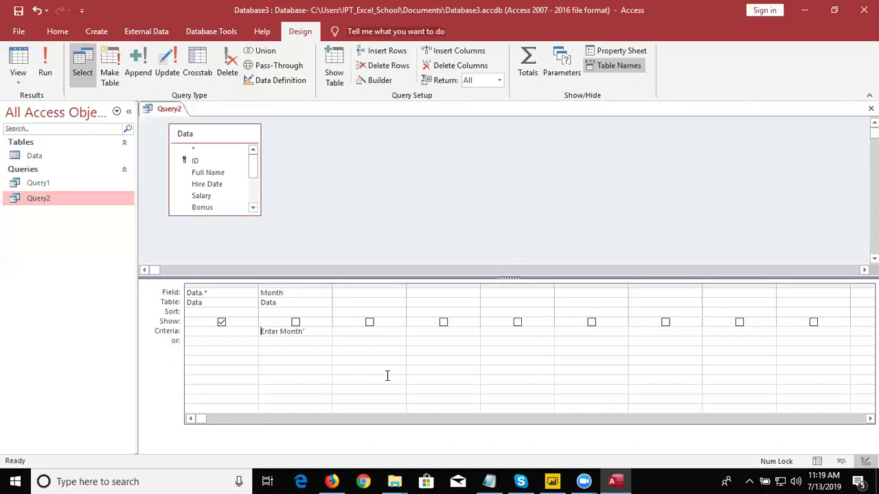
type("[")
type("]")
type("?")
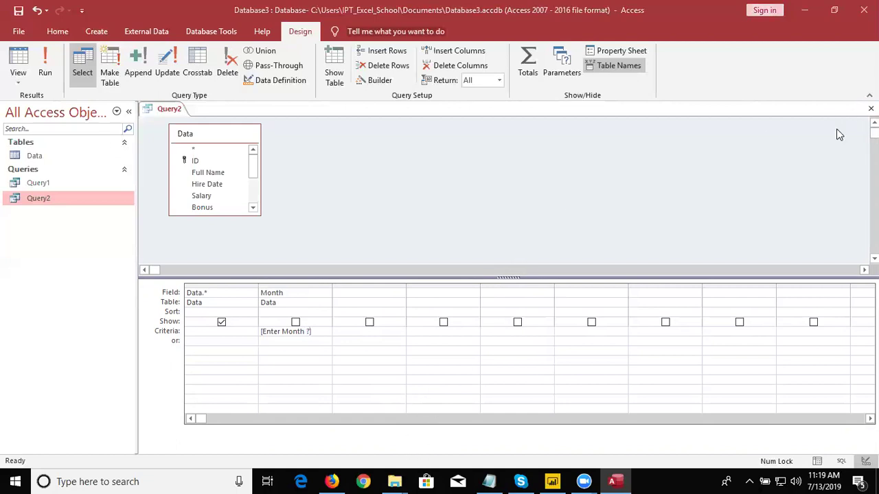
left_click(870, 108)
left_click(382, 277)
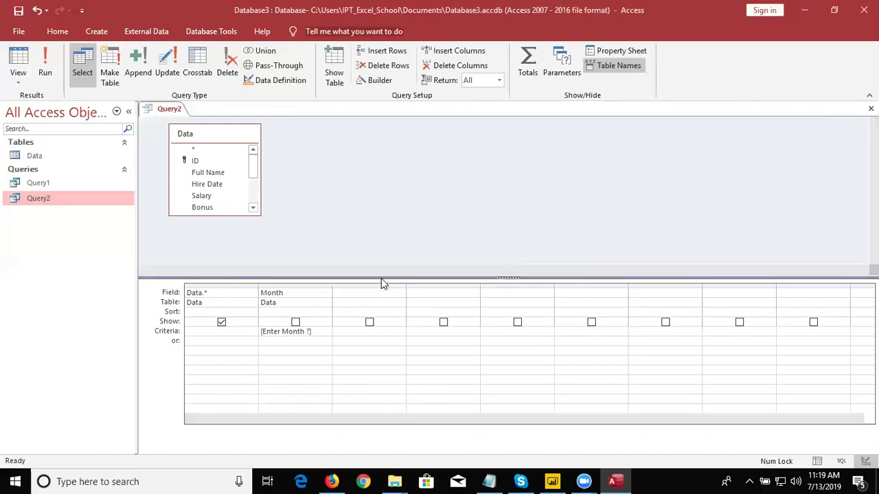
Run Query2 with Feb as the month, review the 9 February records, then close
double_click(102, 202)
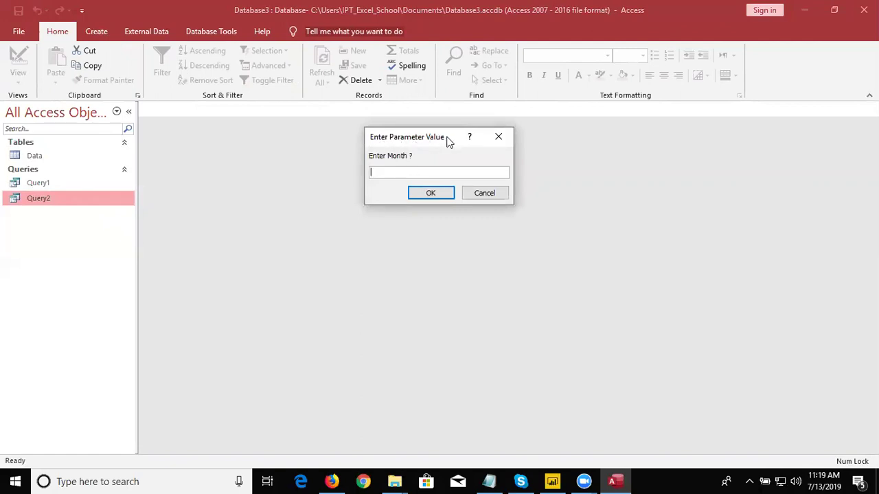
type("Feb")
key("Return")
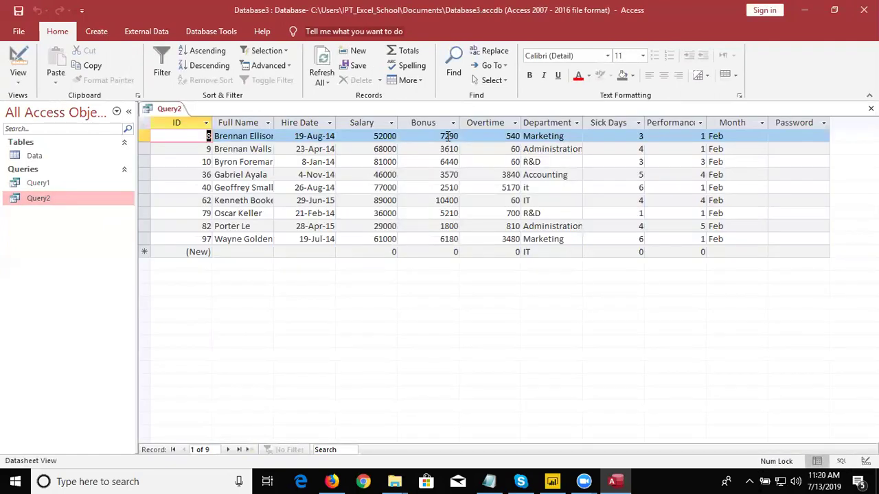
key("Tab")
key("Tab")
key("Tab")
key("Tab")
key("Tab")
key("Tab")
key("Tab")
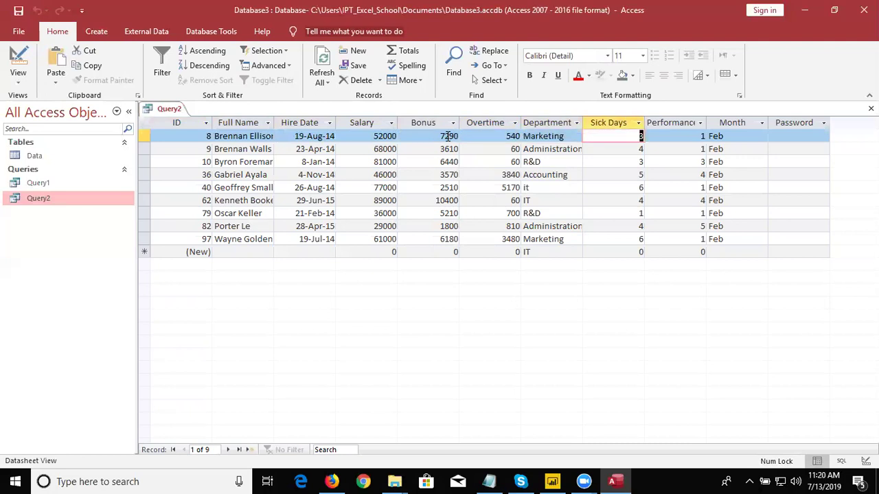
key("Tab")
key("Tab")
key("Down")
key("Down")
key("Down")
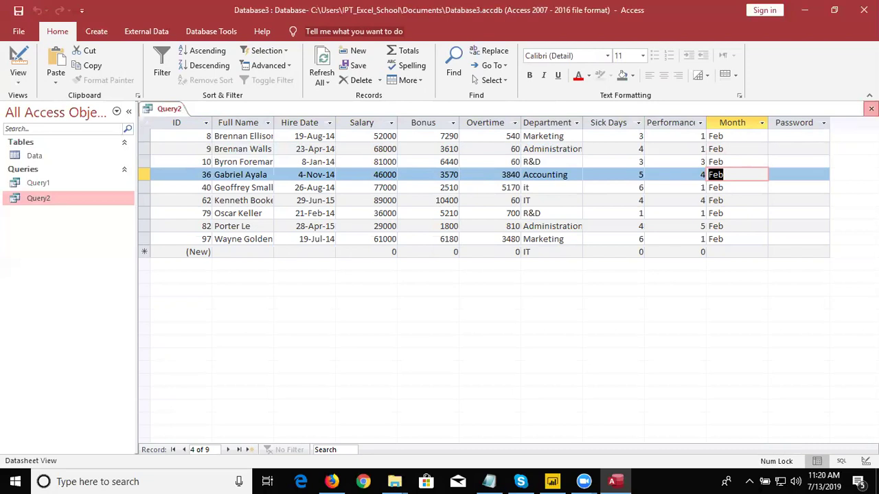
left_click(871, 108)
Launch the Crosstab Query Wizard with the Data table as its source
left_click(71, 184)
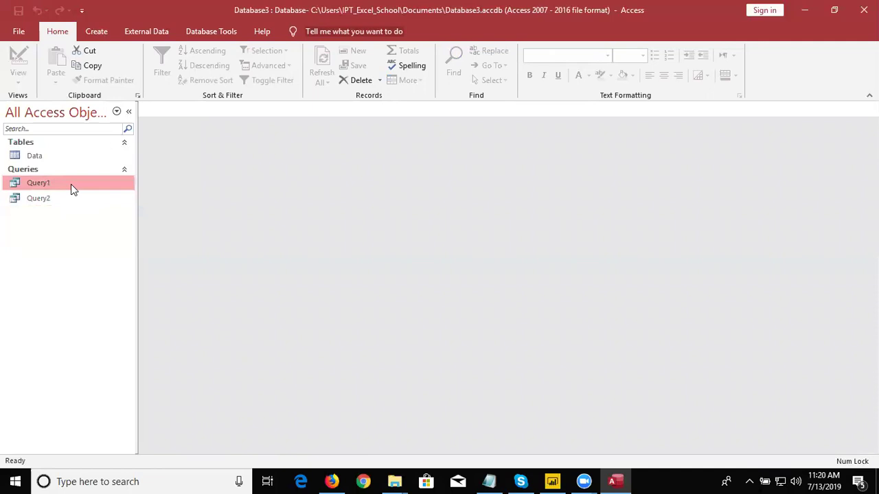
left_click(27, 156)
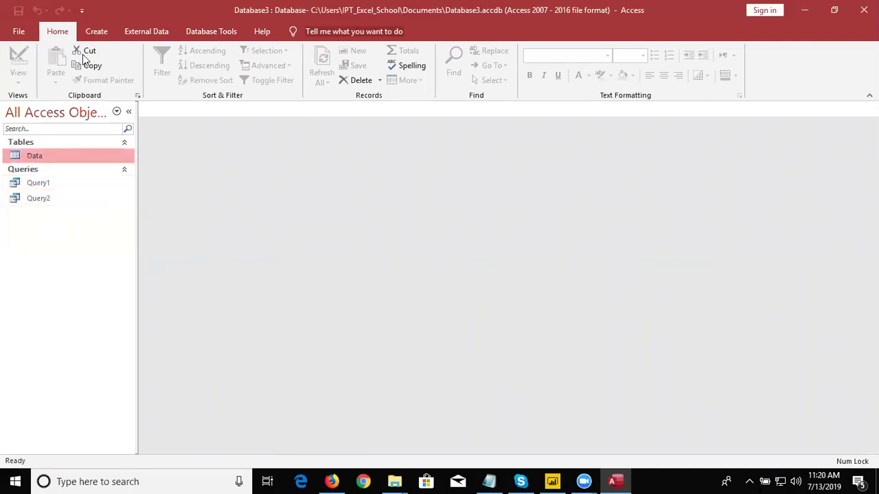
left_click(108, 36)
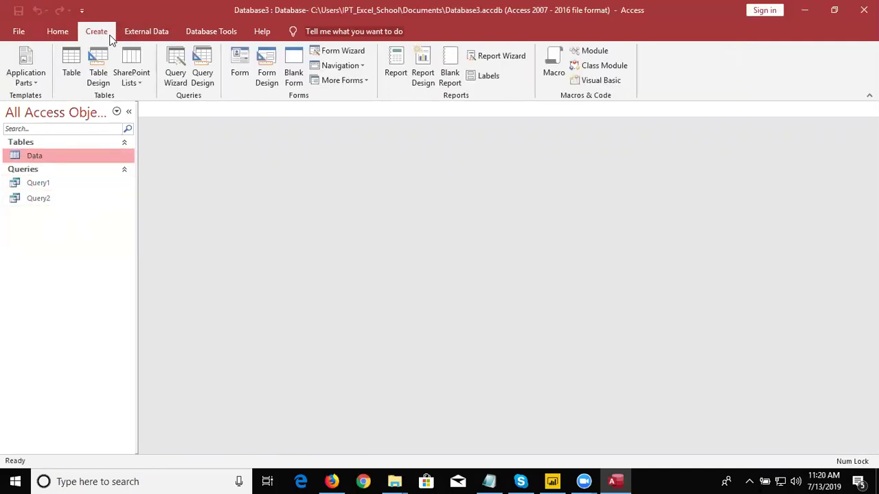
left_click(177, 75)
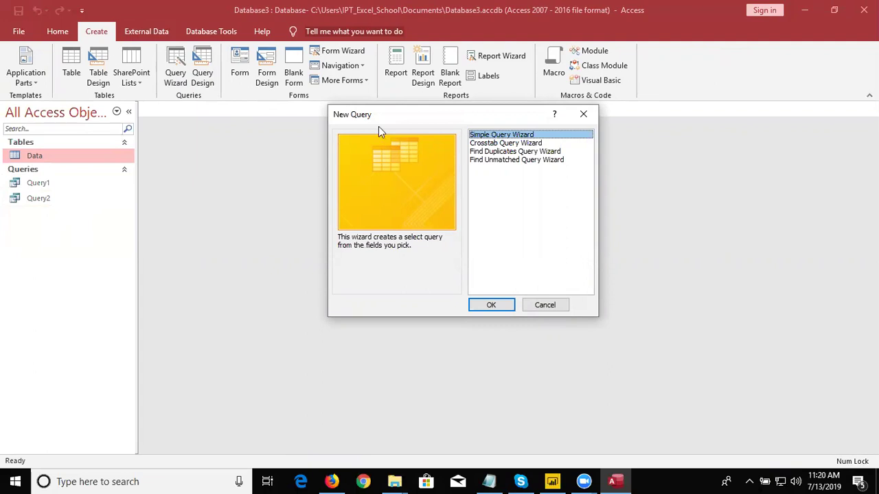
left_click(511, 143)
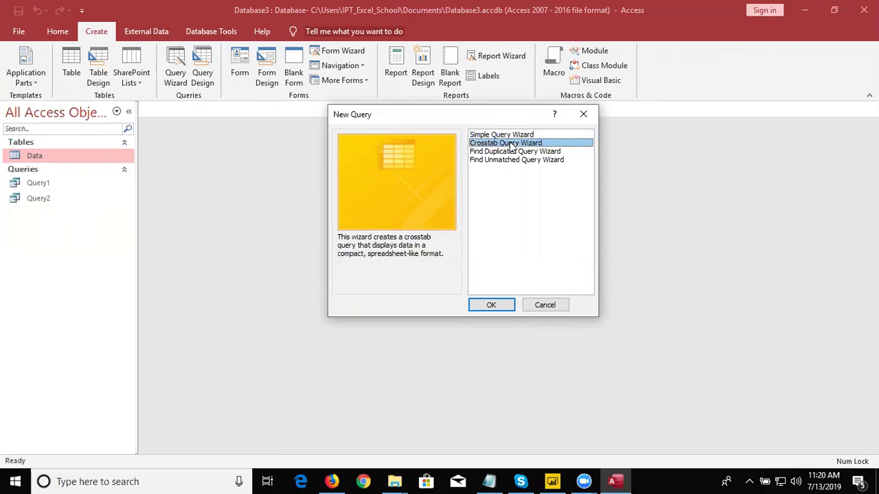
left_click(491, 306)
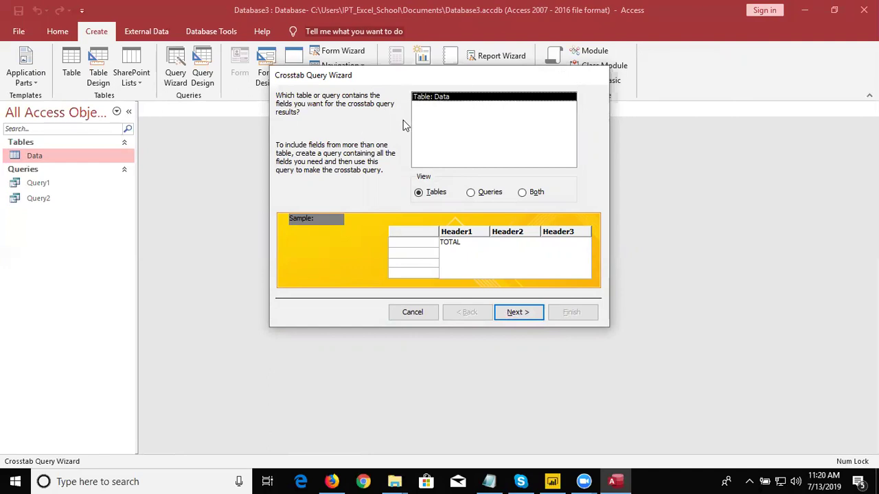
left_click(516, 312)
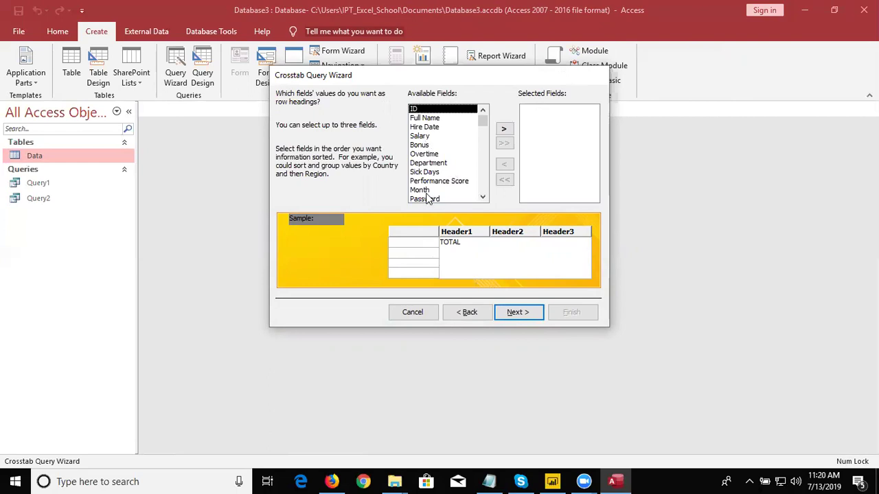
Use Month as row headings, count Full Name, and name the crosstab MonthL
left_click(429, 190)
left_click(503, 129)
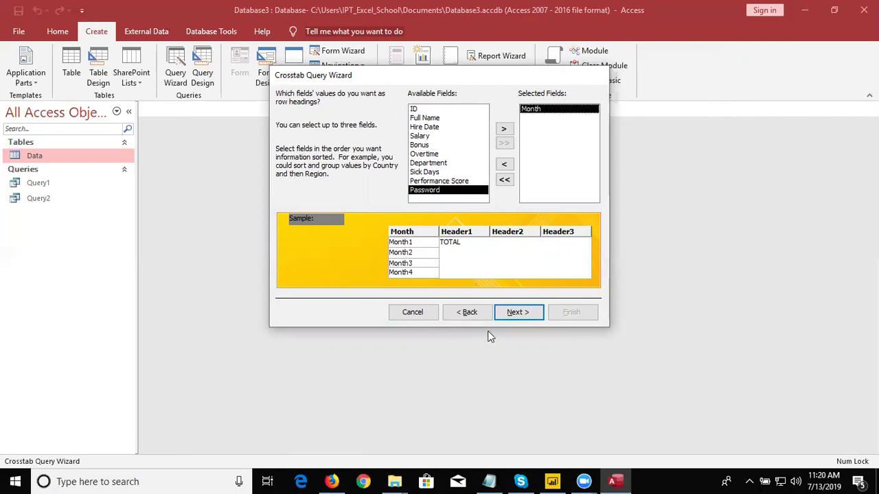
left_click(515, 314)
left_click(515, 315)
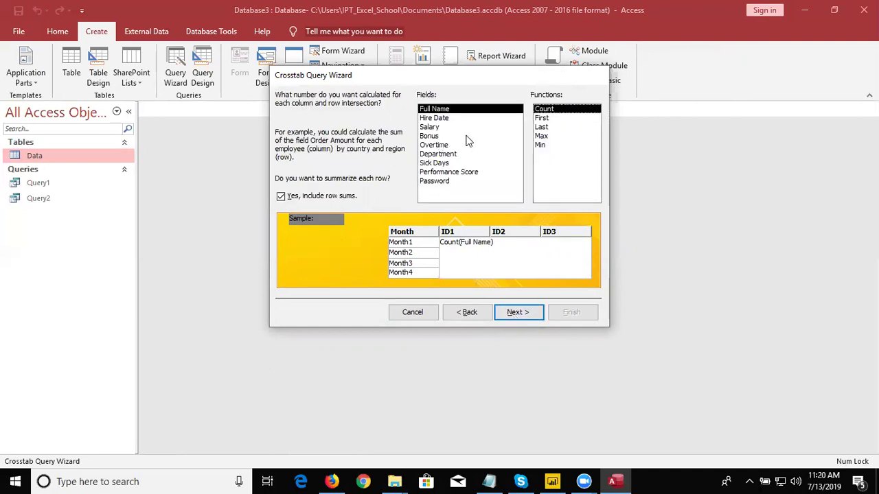
left_click(508, 312)
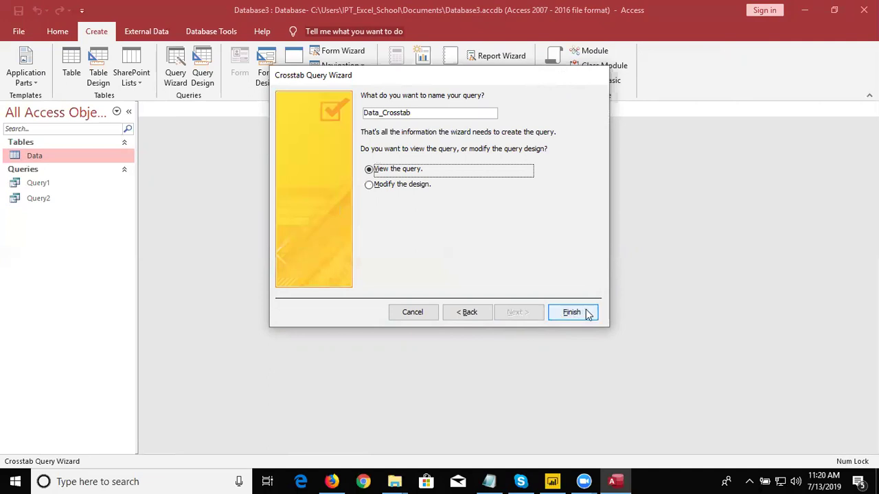
left_click_drag(411, 113, 404, 112)
key("shift+Tab")
type("MonthL")
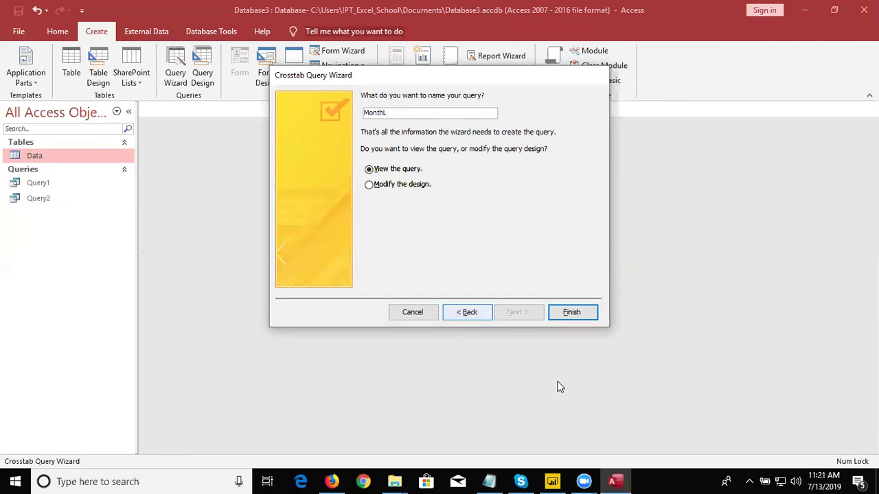
left_click(579, 312)
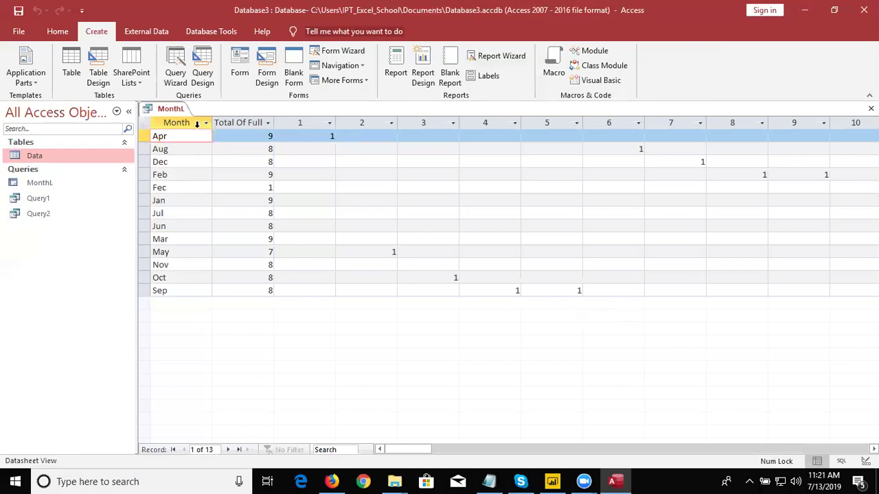
Close MonthL, rerun Query2 with Mar to list the nine March records, then close it
left_click(196, 124)
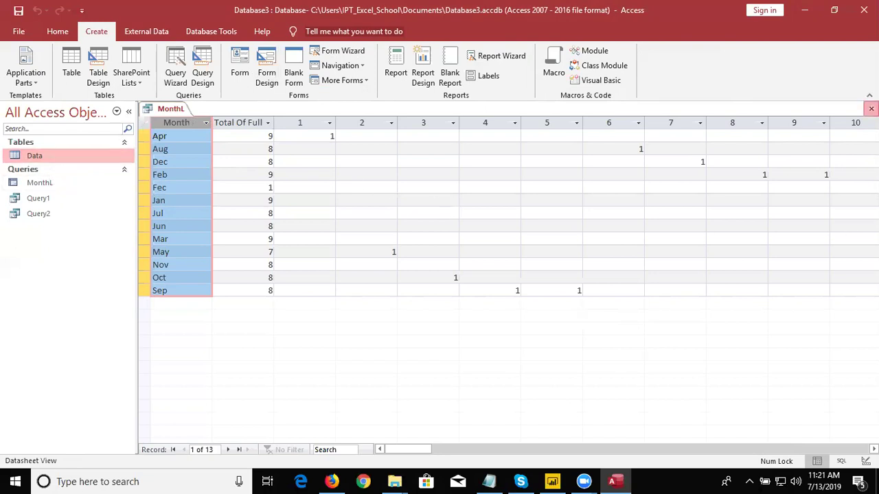
left_click(871, 108)
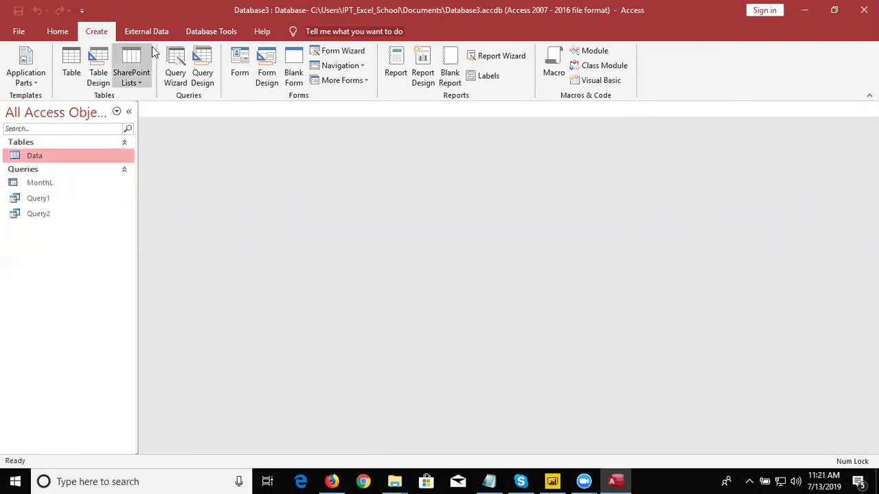
double_click(76, 215)
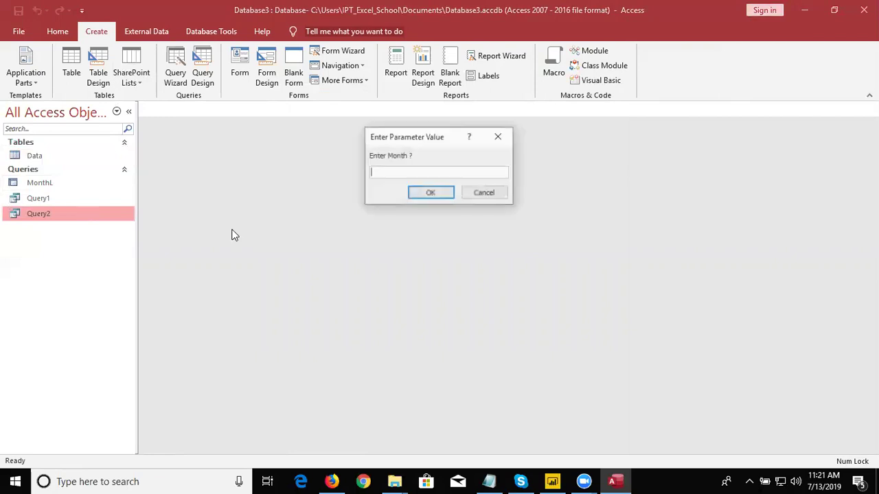
type("Mar")
key("Return")
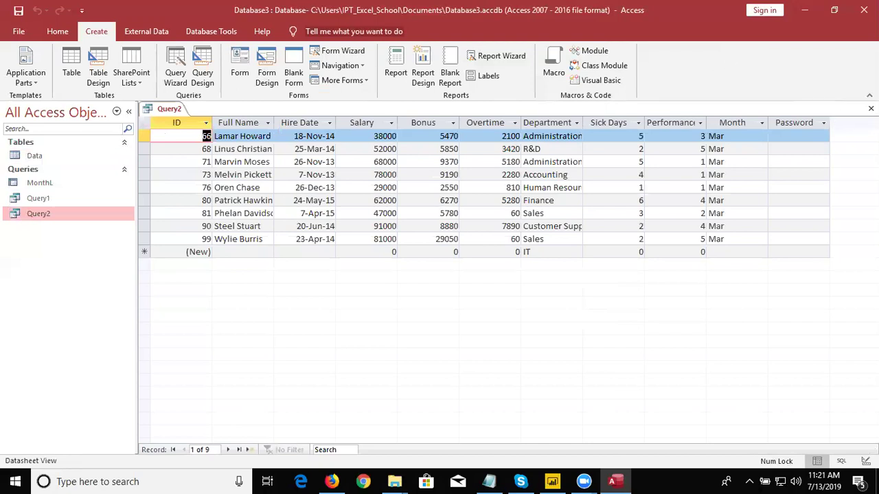
left_click(870, 109)
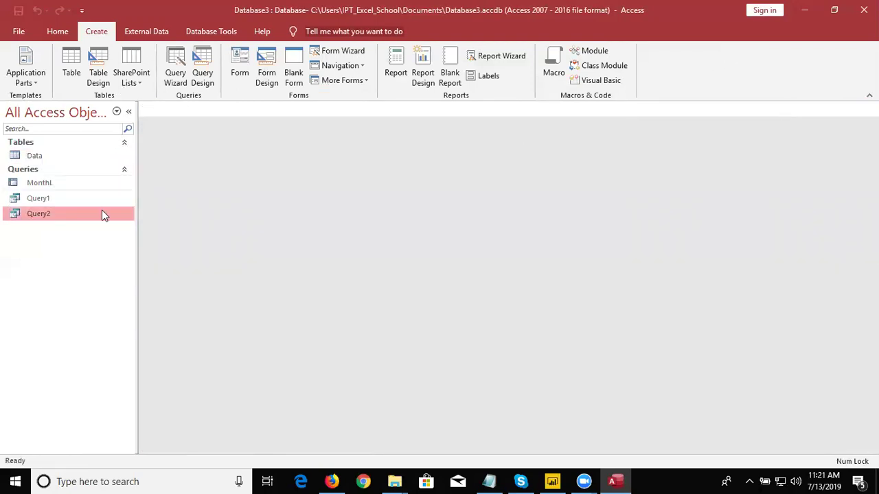
Create a blank Form1 in Design View using Create > Form Design
left_click(261, 89)
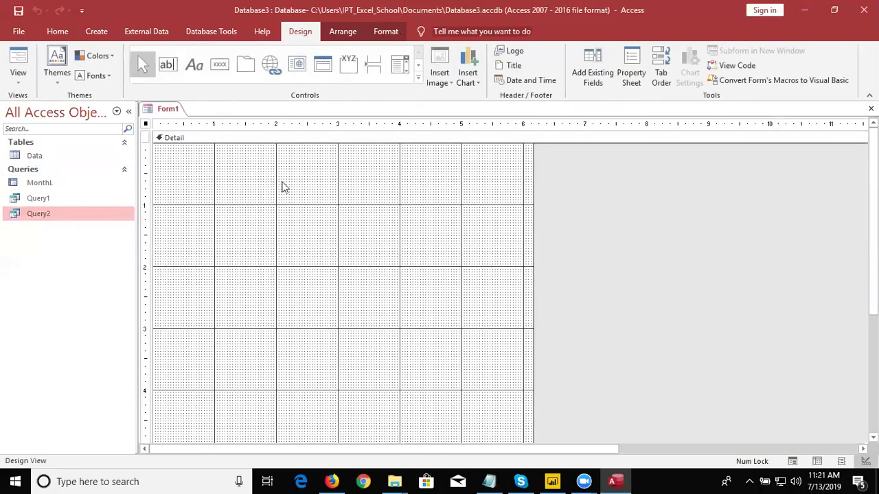
scroll(490, 314, "down", 2)
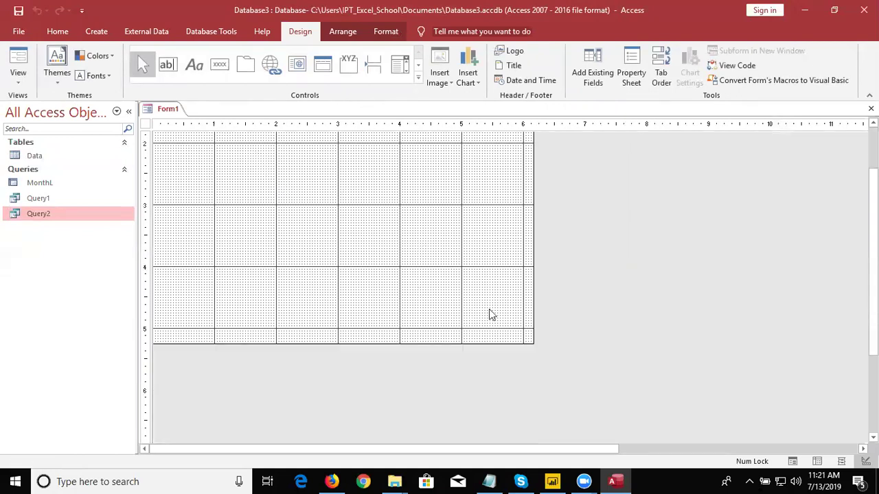
scroll(511, 298, "down", 1)
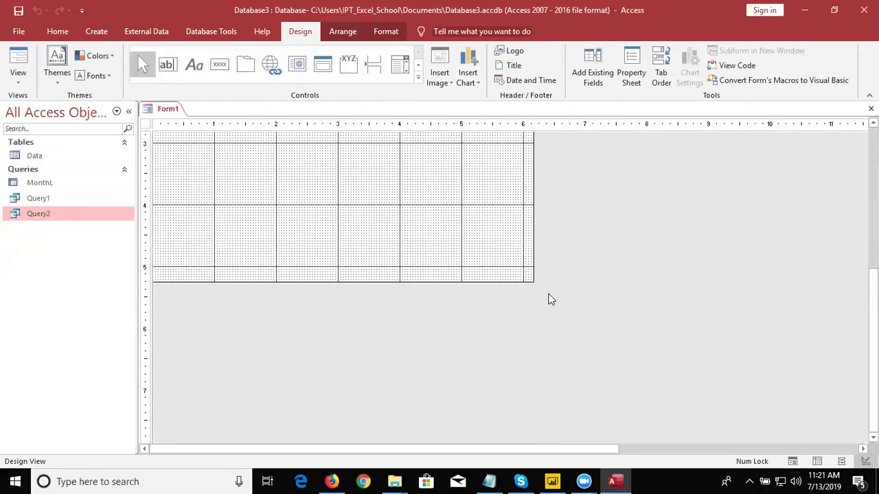
scroll(629, 309, "up", 3)
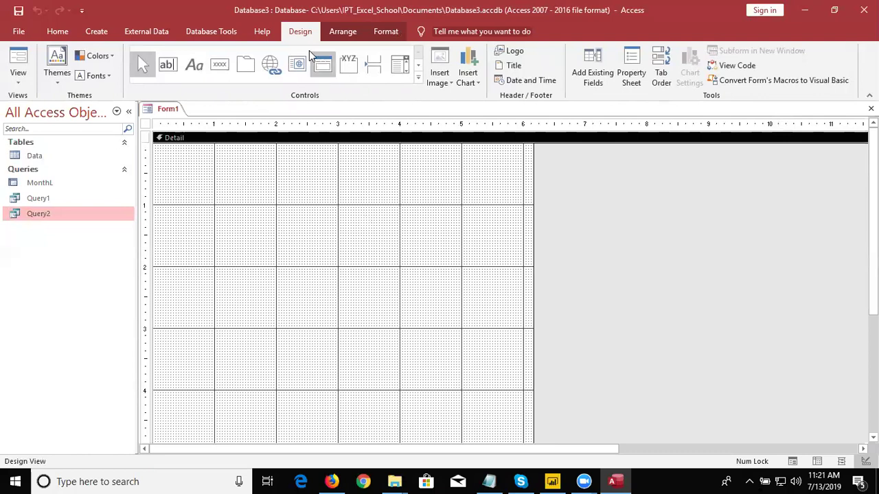
Draw a combo box near the top of Form1's Detail section
left_click(407, 70)
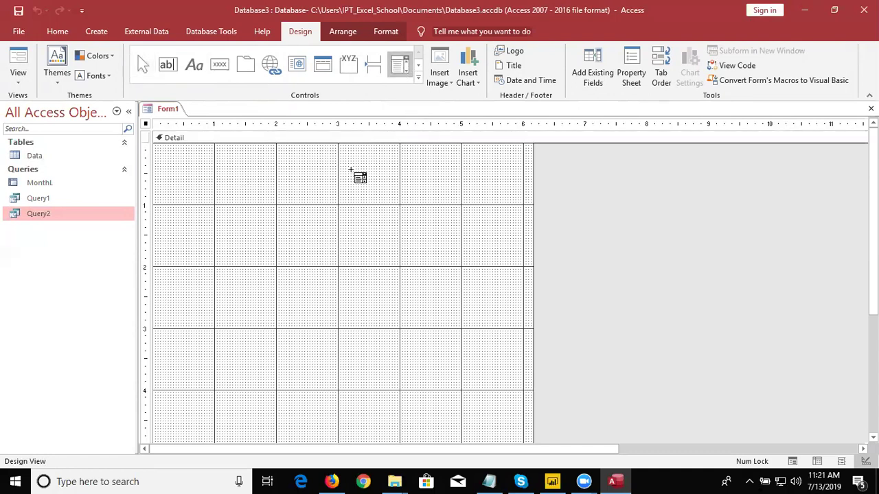
left_click_drag(299, 195, 328, 207)
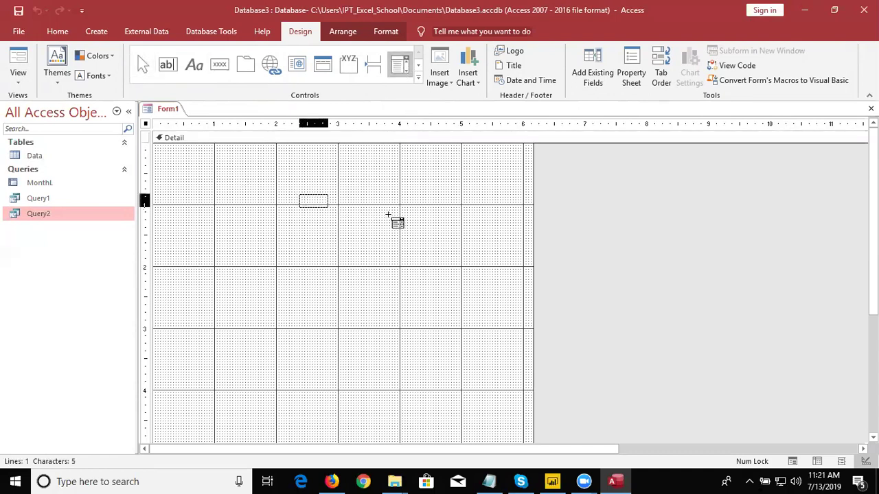
mouse_move(387, 215)
left_mouse_down()
mouse_move(428, 229)
mouse_move(394, 217)
left_mouse_up()
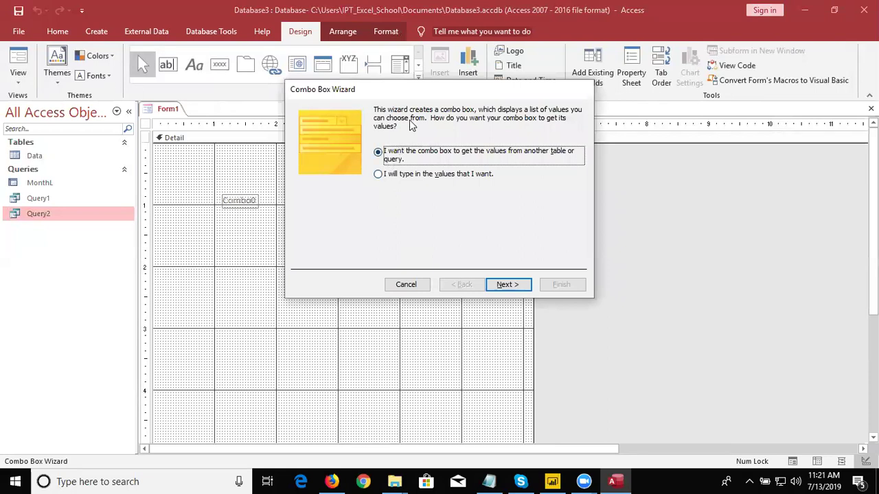
left_click_drag(409, 90, 592, 94)
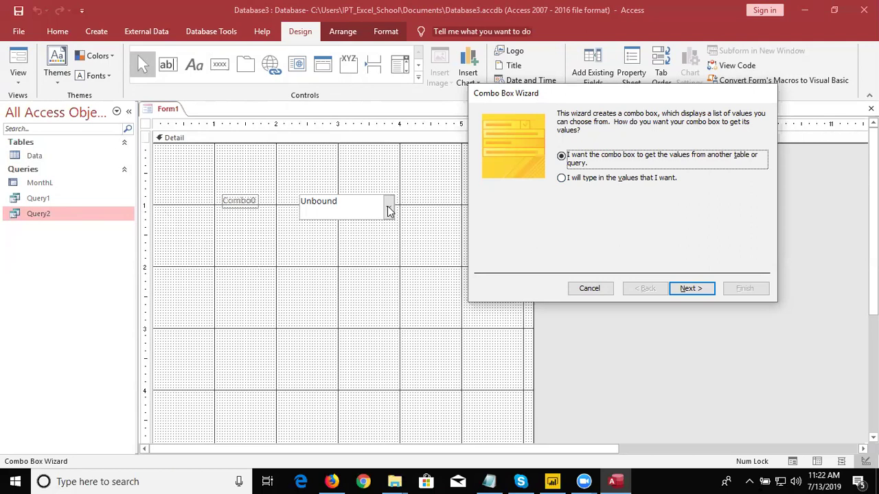
In the Combo Box Wizard, take the Month field from the MonthL query, skip sorting, and finish
left_click(687, 288)
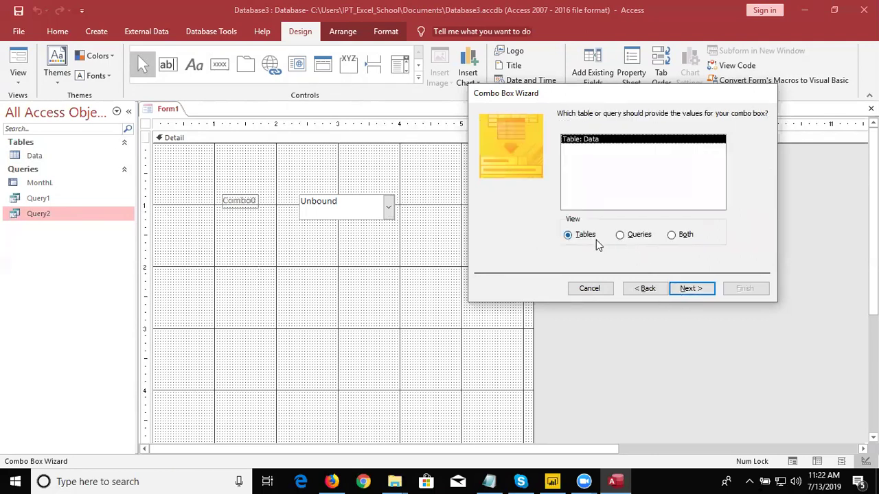
left_click(623, 236)
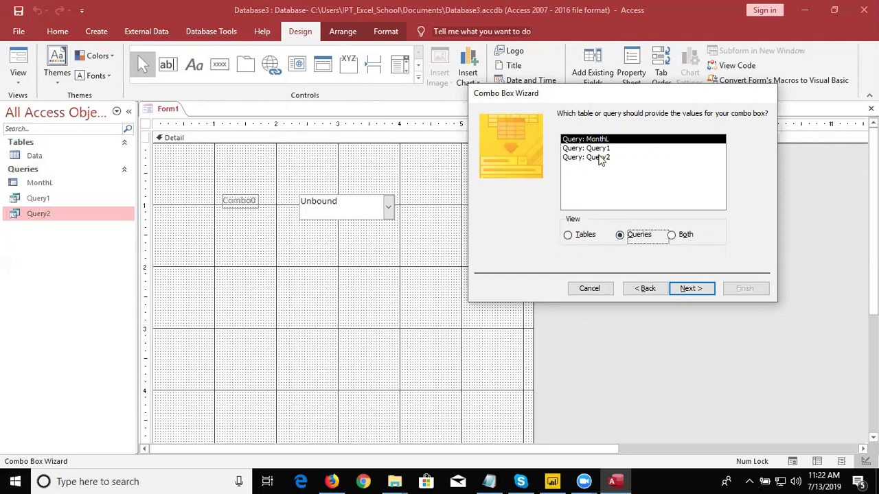
left_click(688, 289)
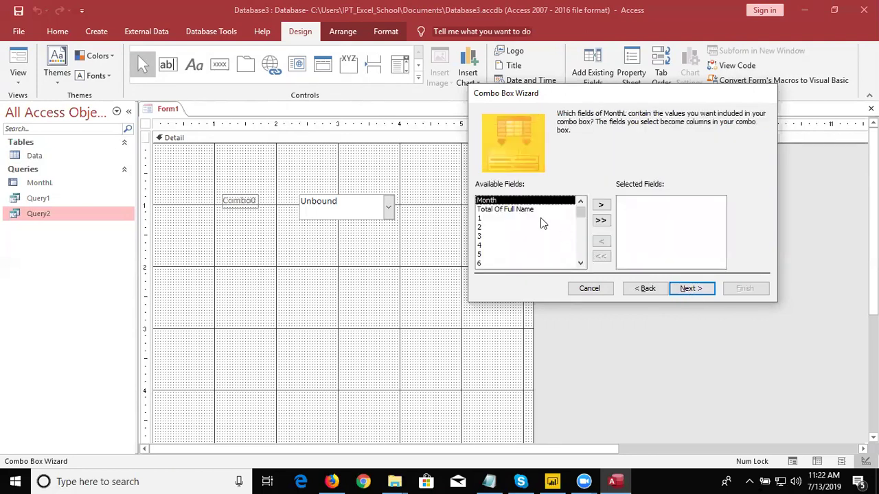
left_click(602, 205)
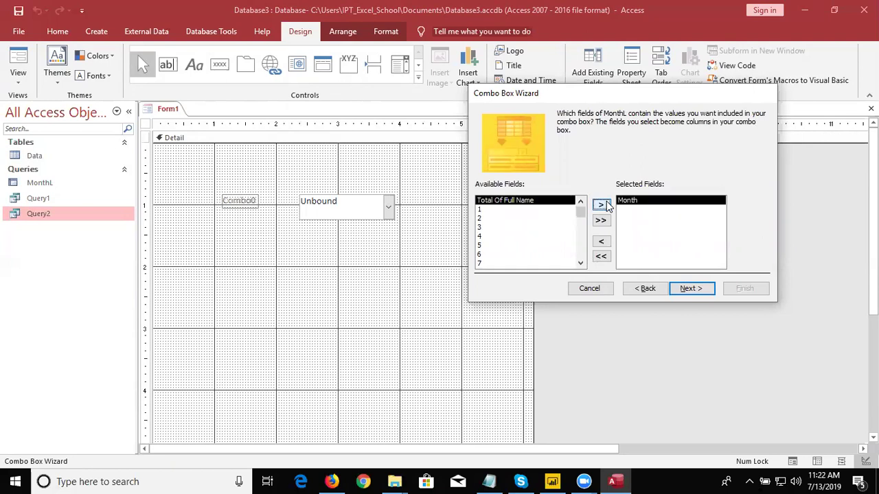
left_click(691, 288)
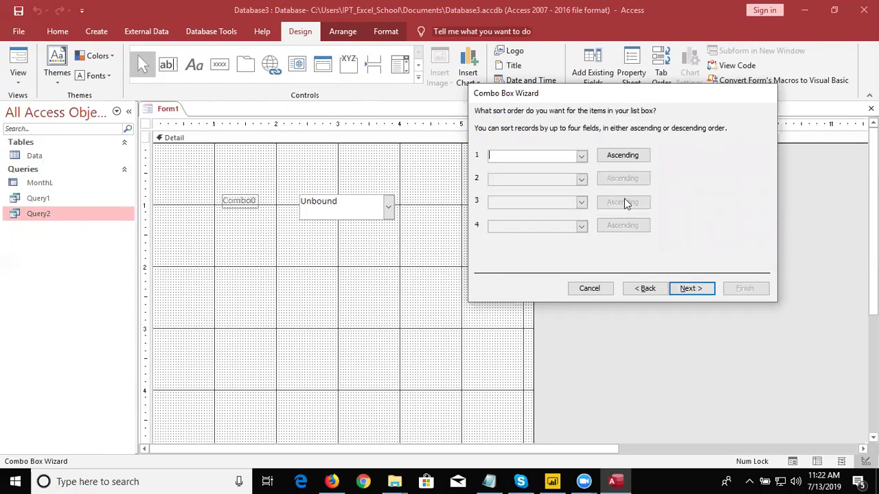
left_click(581, 157)
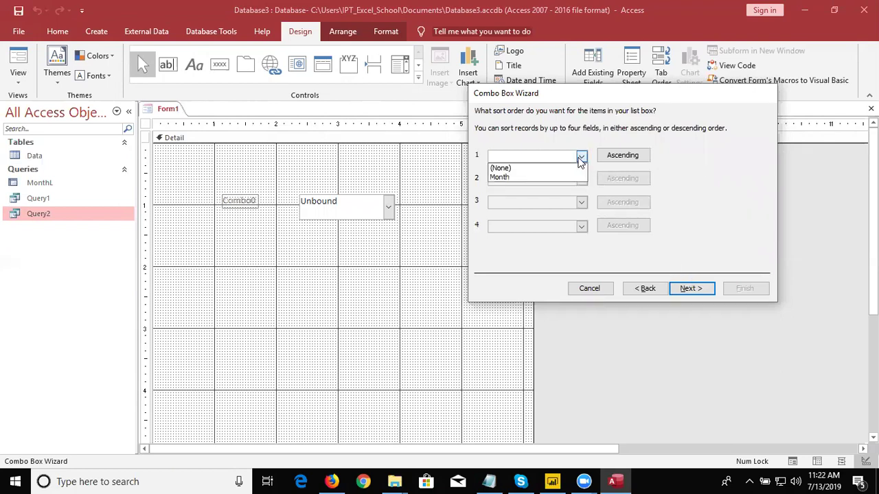
left_click(581, 158)
left_click(690, 289)
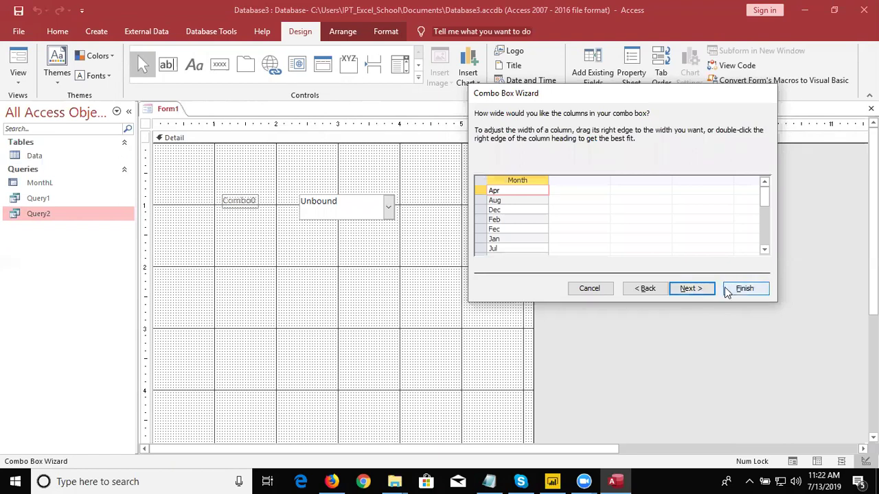
left_click(736, 289)
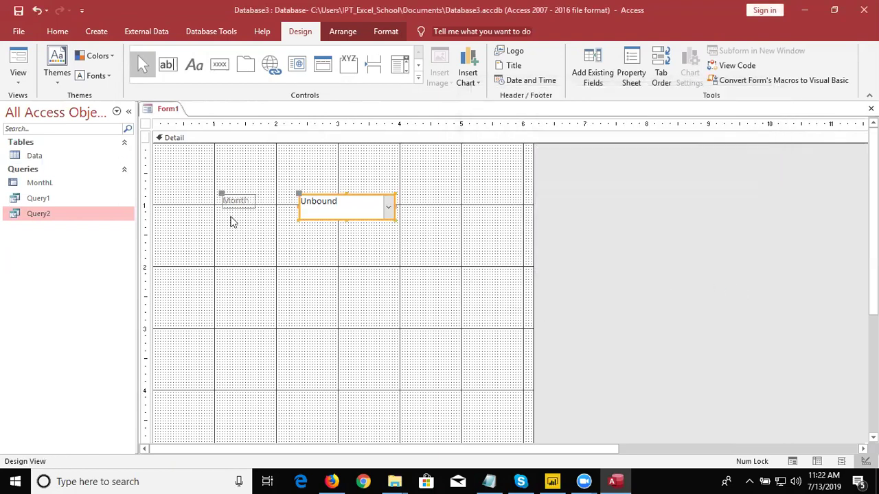
Change the combo box label to 'Select Month' and place it beside the box
left_click_drag(222, 194, 256, 198)
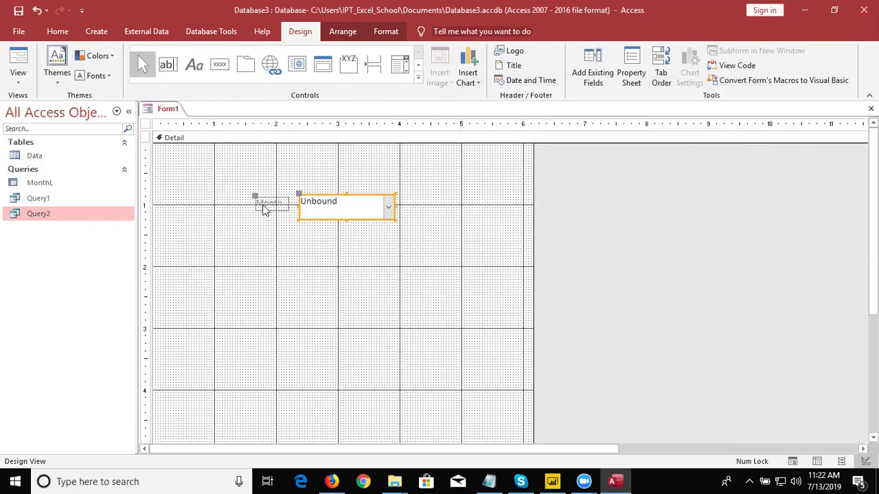
left_click(274, 208)
left_click(274, 208)
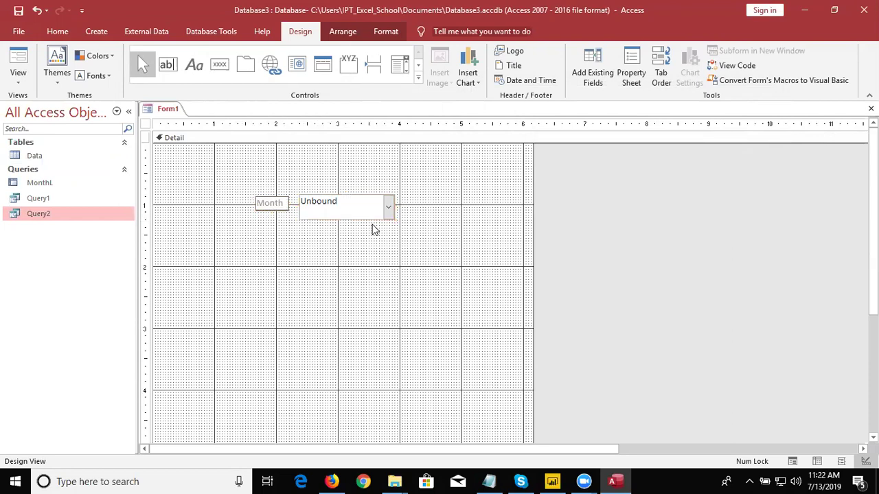
key("BackSpace")
key("BackSpace")
key("BackSpace")
type("Select Month")
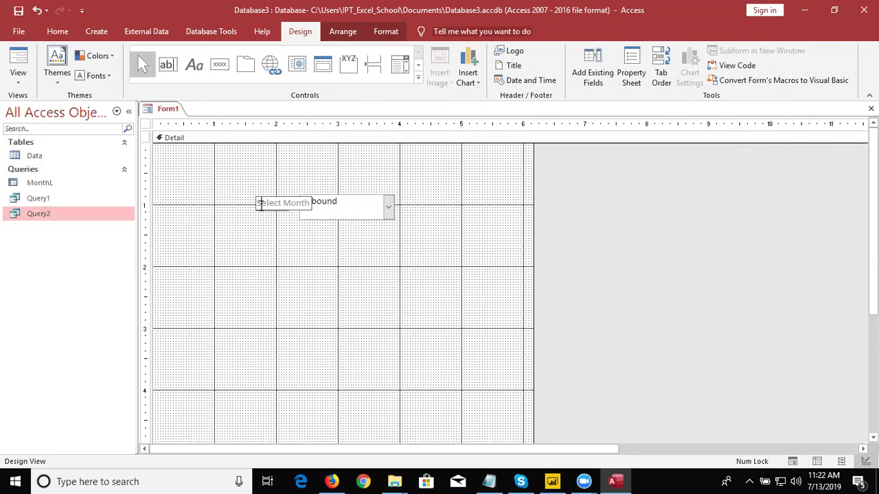
left_click(257, 226)
left_click(259, 201)
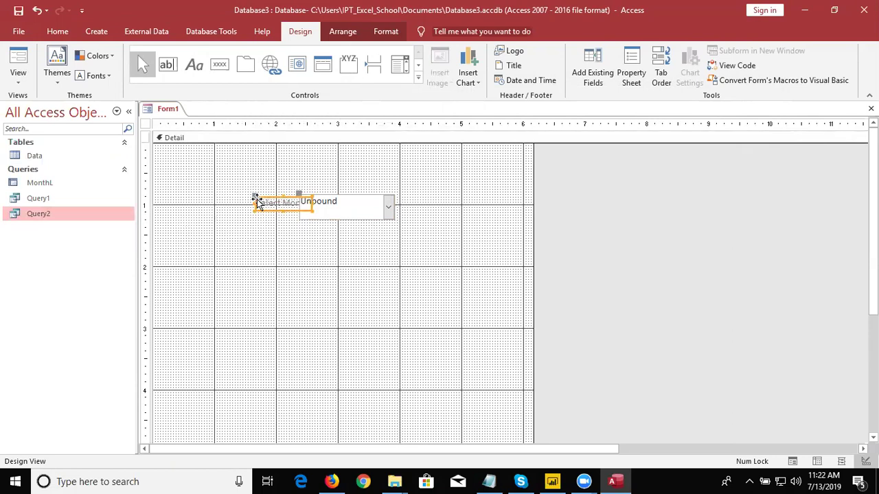
left_click_drag(257, 200, 237, 200)
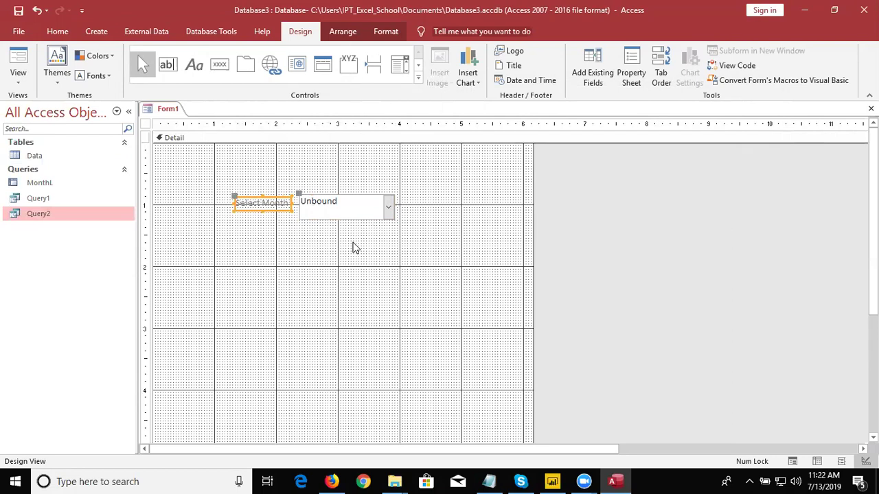
Narrow the month combo box by dragging its right edge inward
left_click(359, 215)
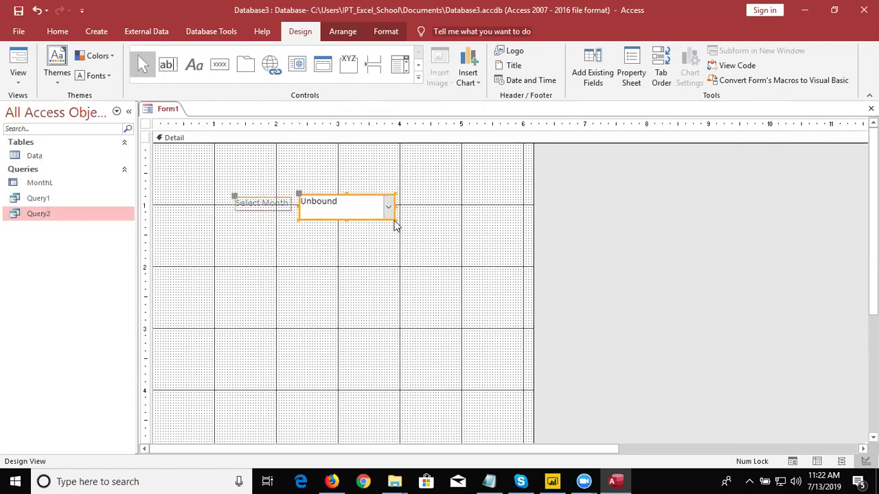
mouse_move(393, 219)
left_mouse_down()
mouse_move(395, 210)
mouse_move(355, 203)
left_mouse_up()
left_click(350, 242)
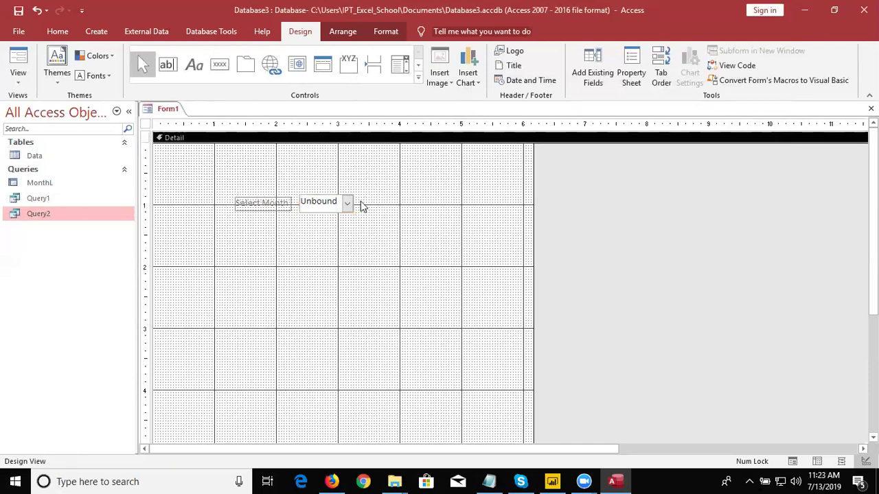
left_click(329, 208)
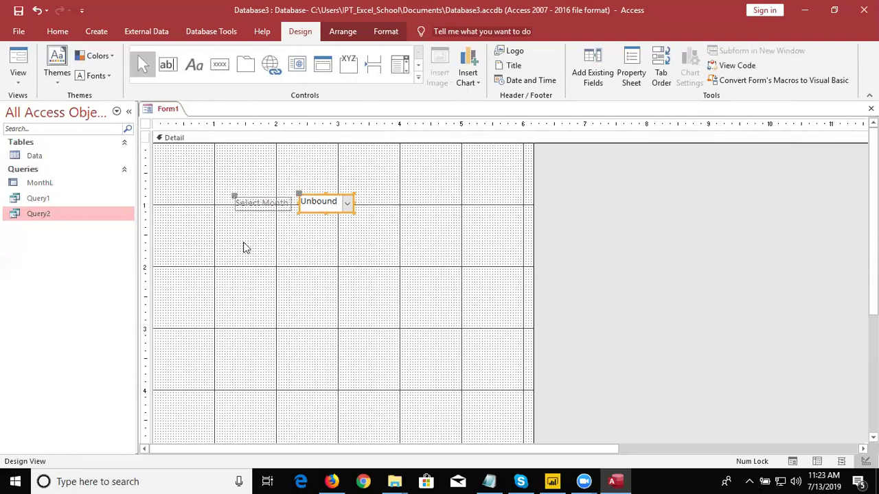
In the Property Sheet's All tab, change the combo box Name from Combo0 to SM
left_click(630, 79)
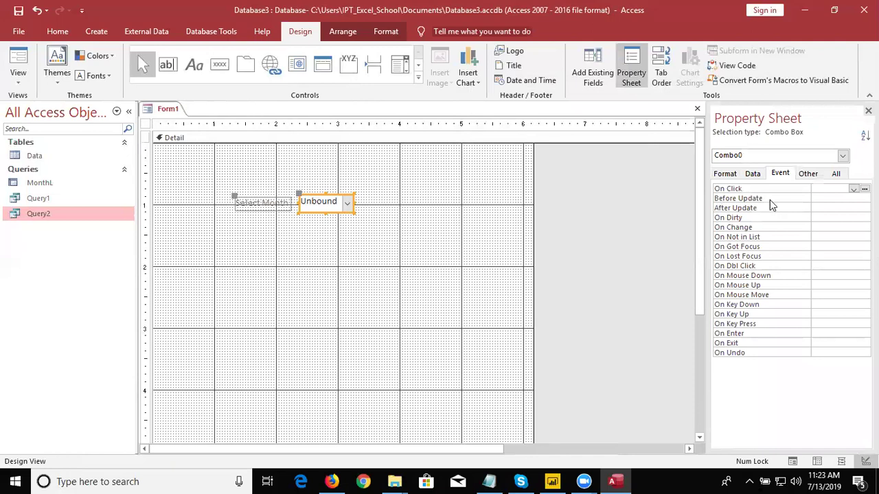
left_click(835, 173)
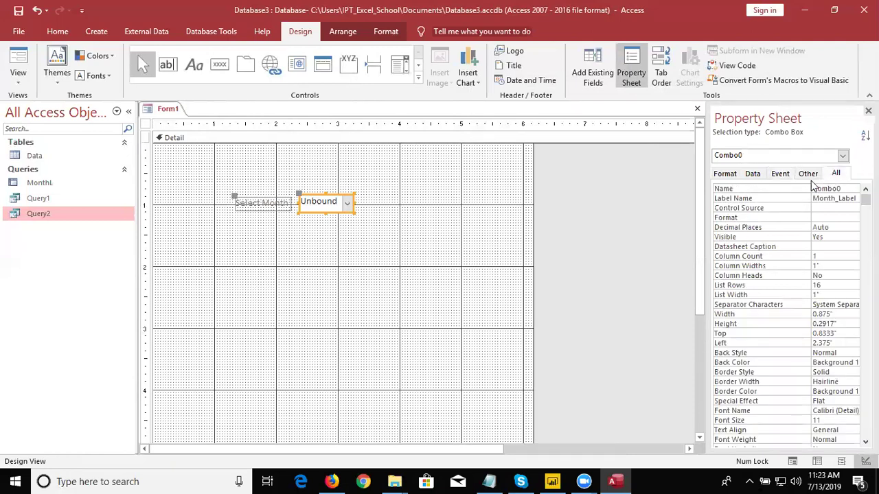
left_click(848, 187)
key("BackSpace")
key("BackSpace")
key("BackSpace")
key("BackSpace")
key("BackSpace")
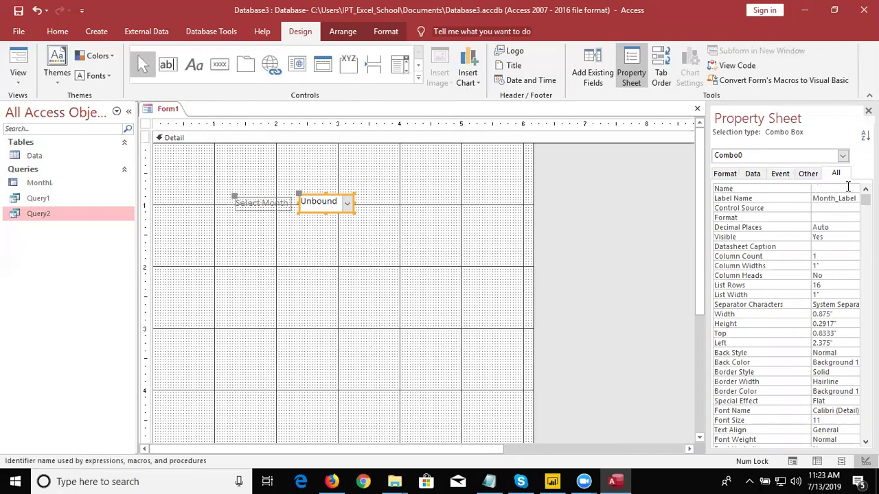
type("SM")
key("Return")
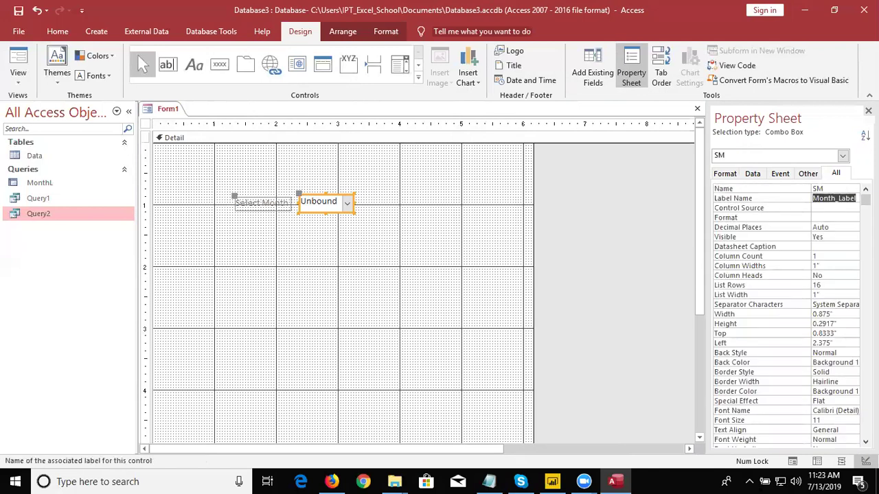
Close Form1 and save it as GetD
left_click(697, 111)
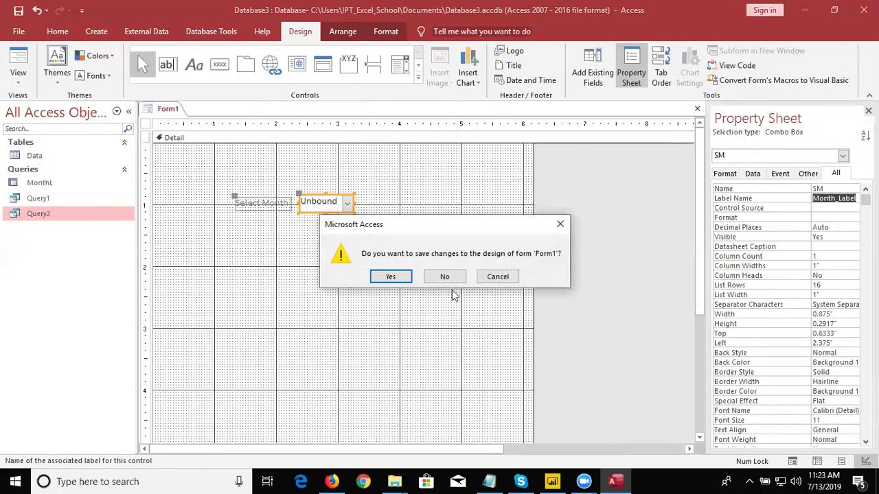
left_click(408, 279)
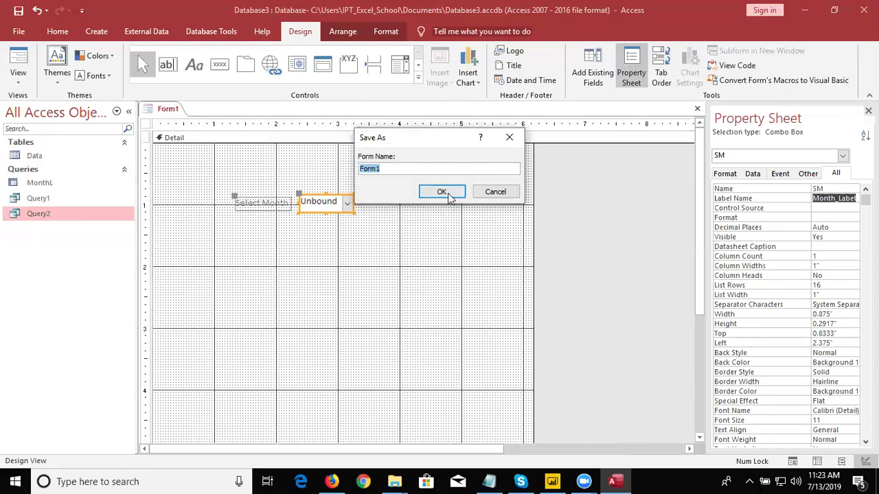
type("GetD")
left_click(438, 193)
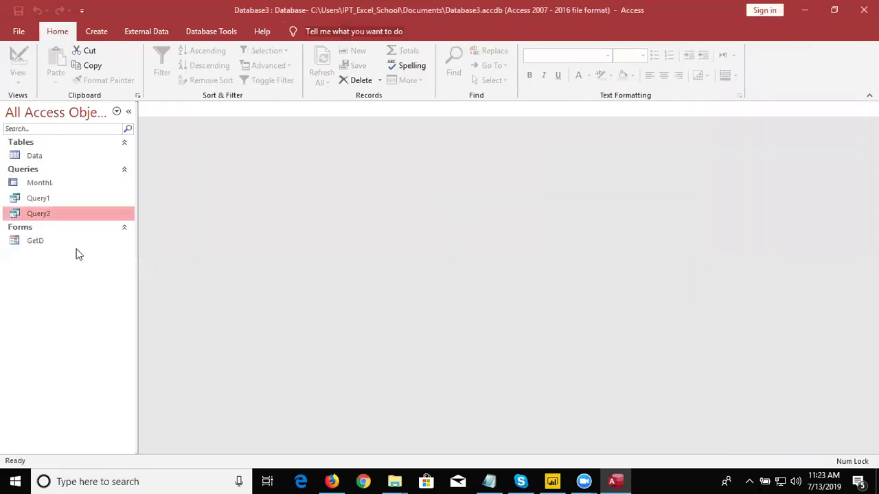
Open GetD in Form View and choose Dec from the Select Month list
left_click(71, 246)
double_click(71, 246)
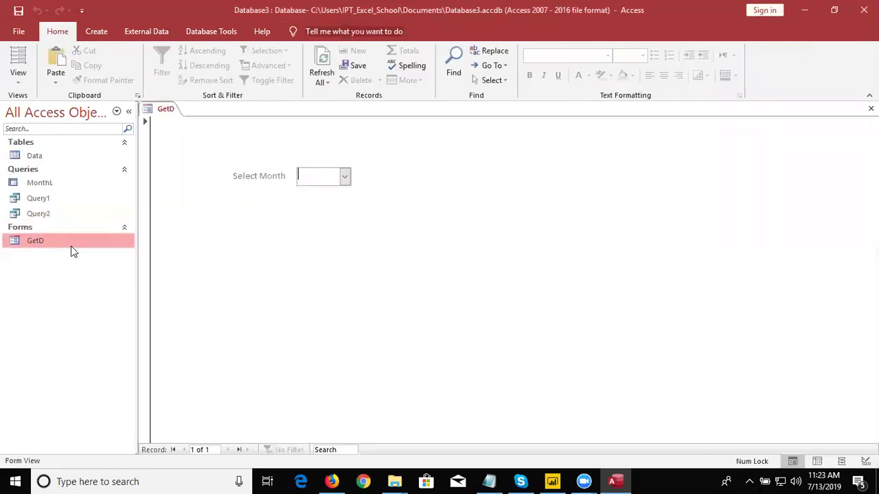
left_click(344, 176)
left_click(325, 221)
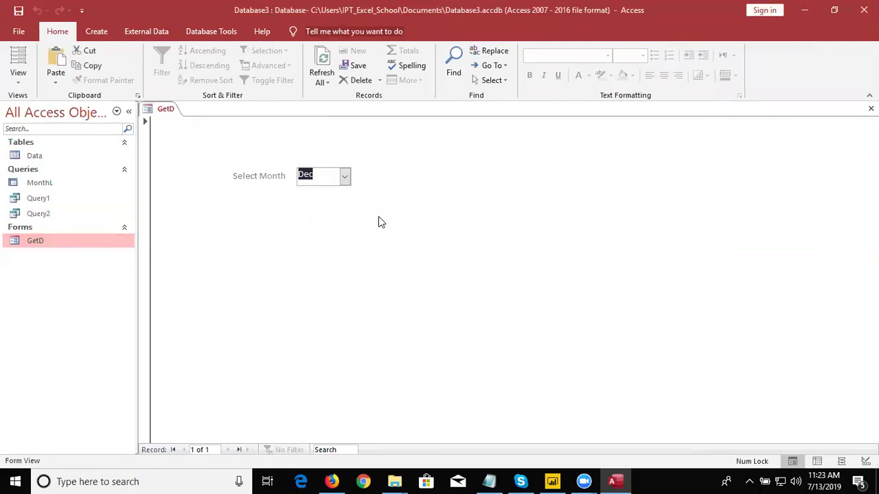
left_click(40, 214)
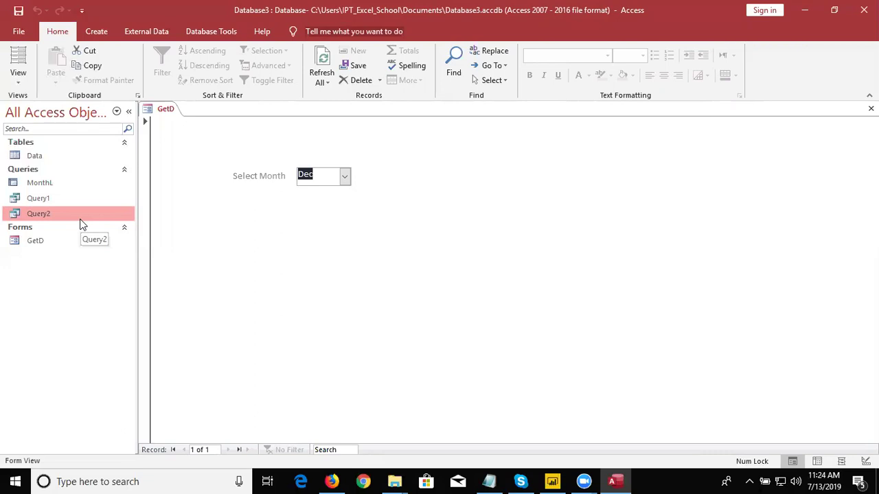
Open Query2 in Design View and set the Month criterion to [Forms]![GetD]![SM]
right_click(80, 223)
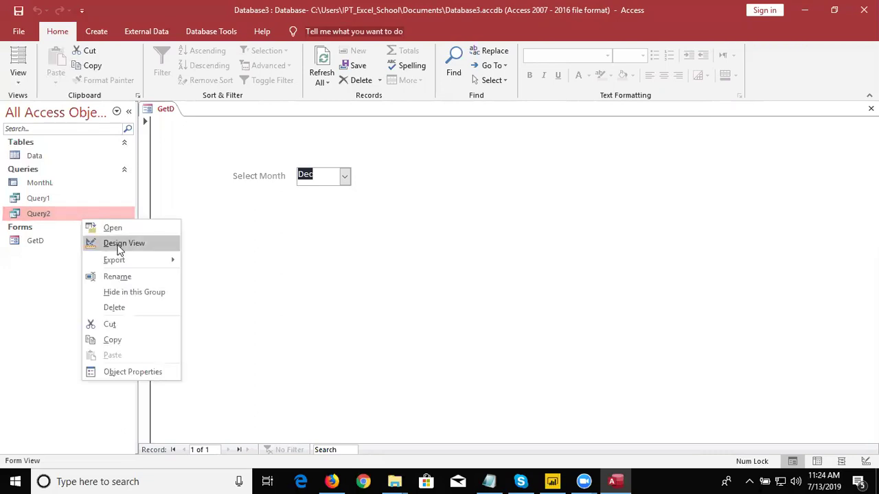
left_click(118, 244)
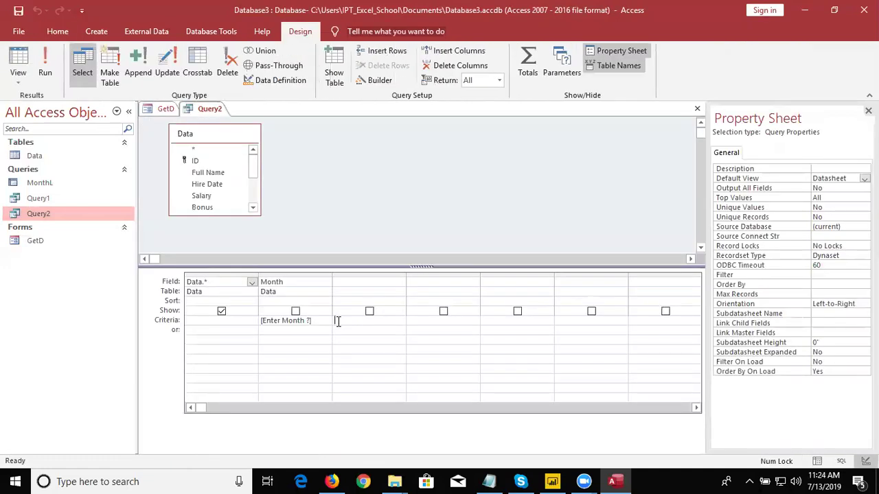
left_click(320, 323)
key("BackSpace")
key("BackSpace")
key("BackSpace")
key("BackSpace")
key("BackSpace")
key("BackSpace")
key("BackSpace")
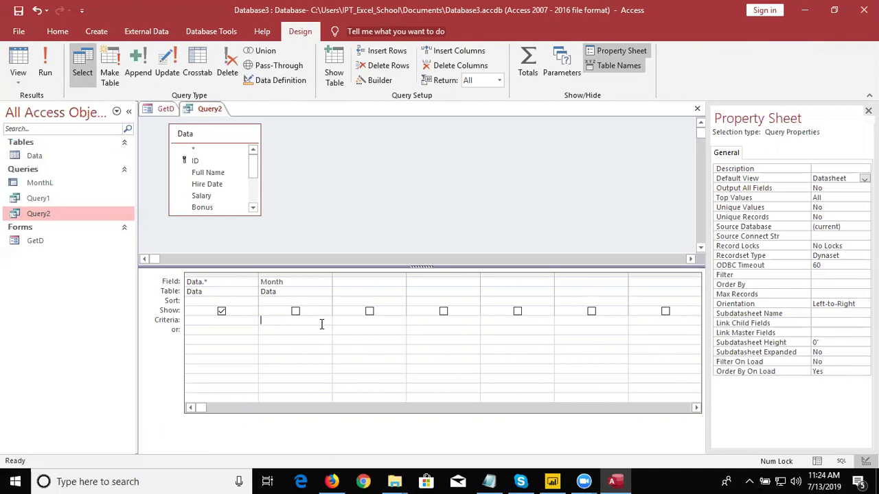
type("[fo")
type("rms")
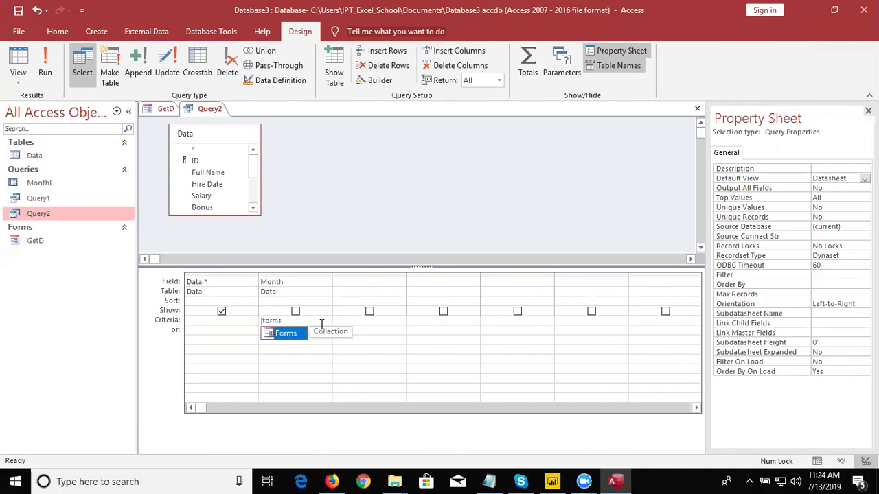
type("]")
key("Caps_Lock")
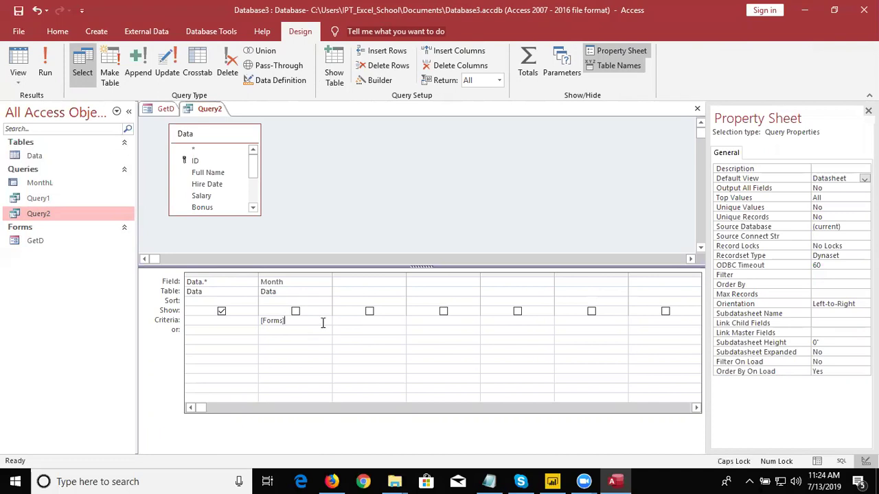
type("!")
key("Tab")
type("!")
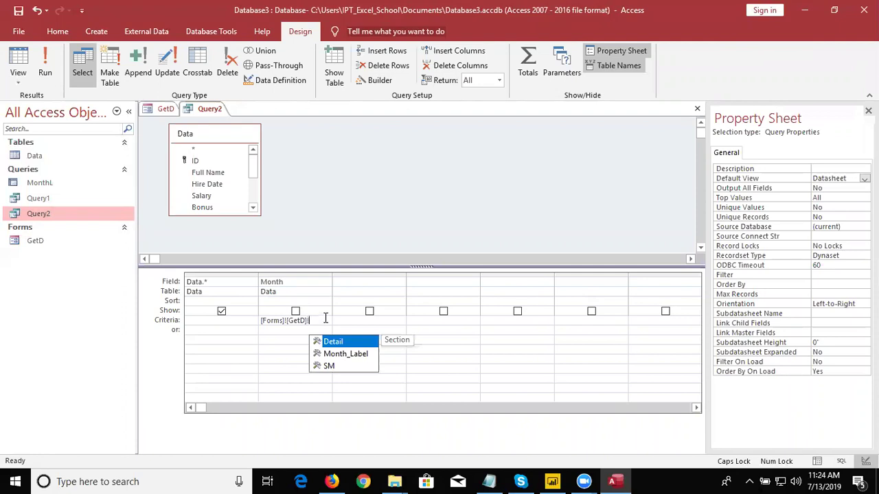
key("Down")
key("Down")
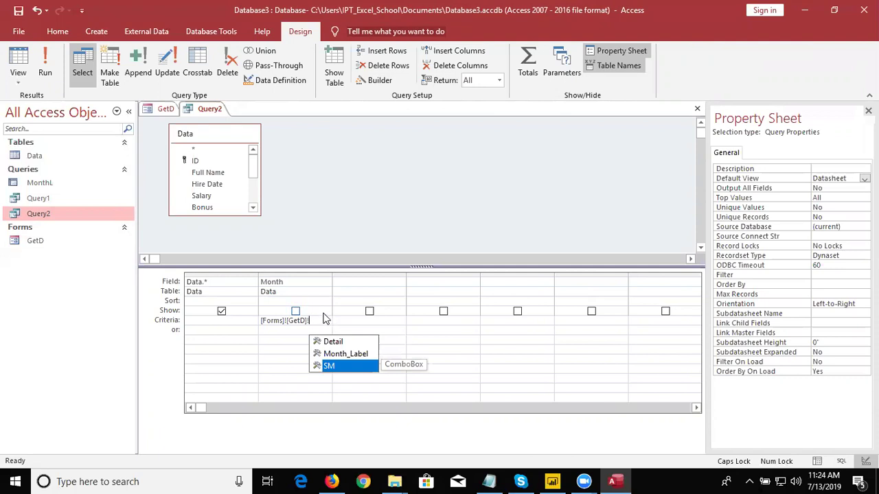
key("Tab")
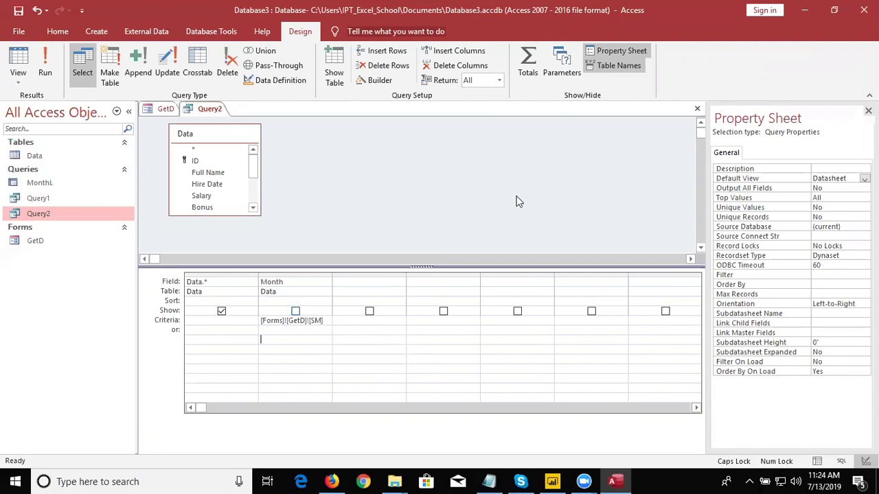
left_click(697, 108)
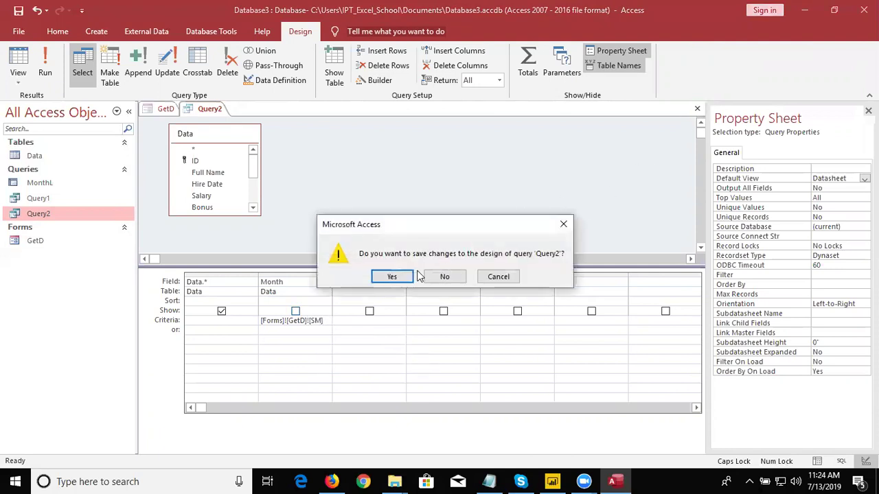
Save Query2, close GetD, and run Query2, cancelling its Forms!GetD!SM parameter prompt
left_click(391, 277)
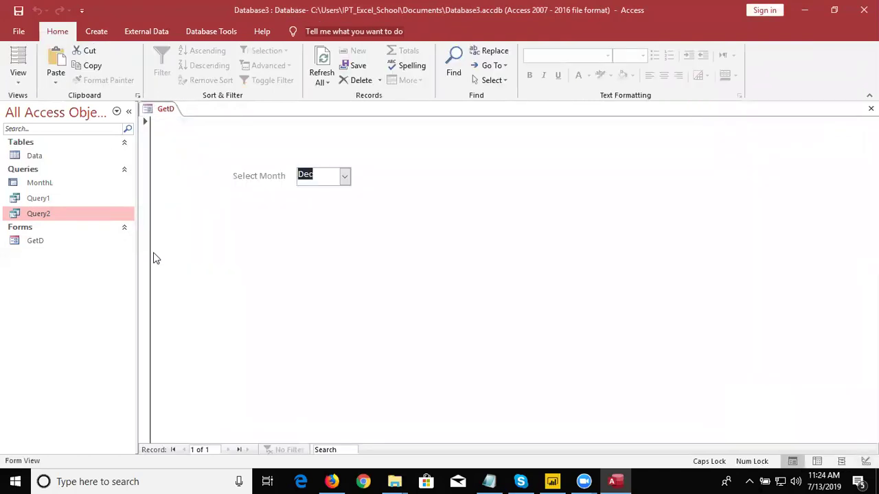
left_click(870, 108)
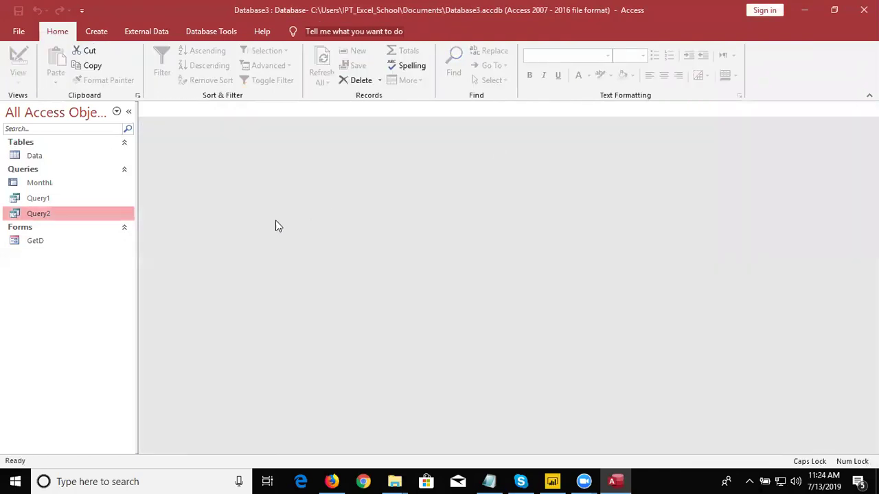
double_click(98, 214)
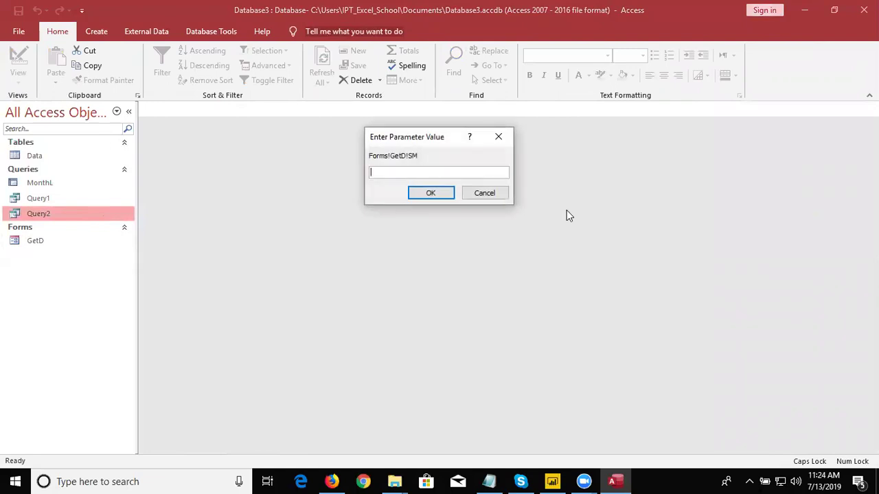
left_click(485, 194)
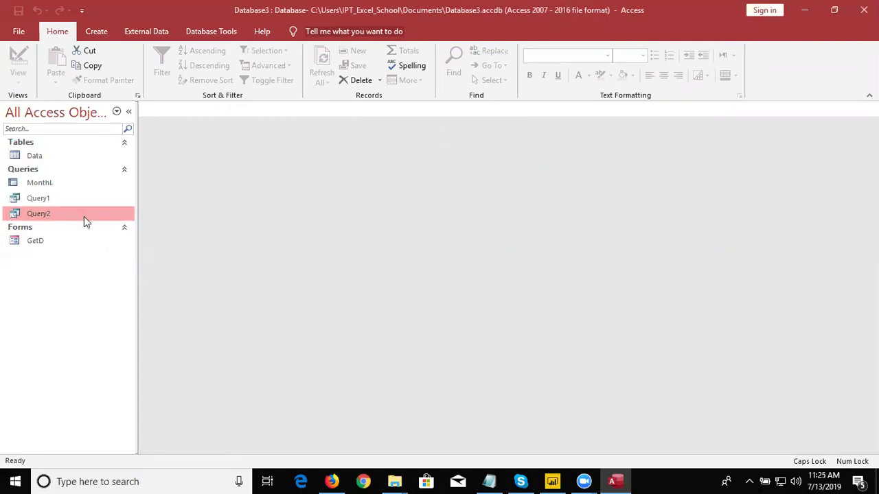
Reopen GetD in Design View and draw a command button below the Select Month box
left_click(57, 243)
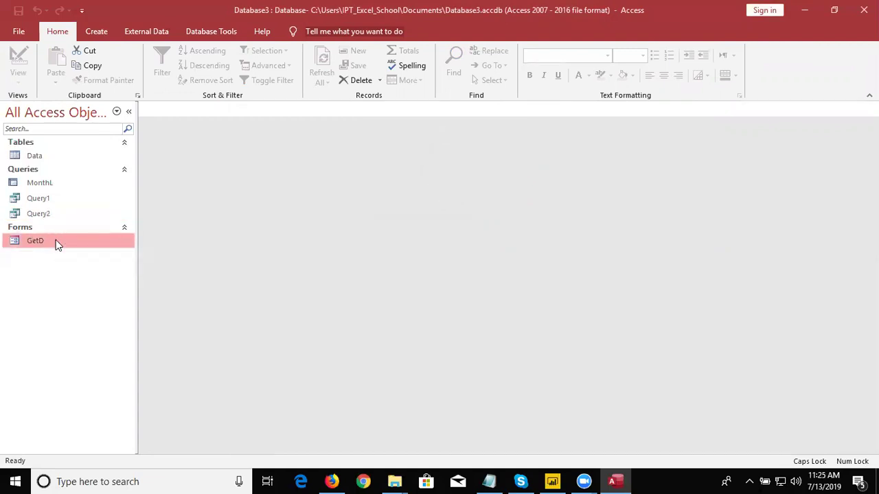
right_click(57, 240)
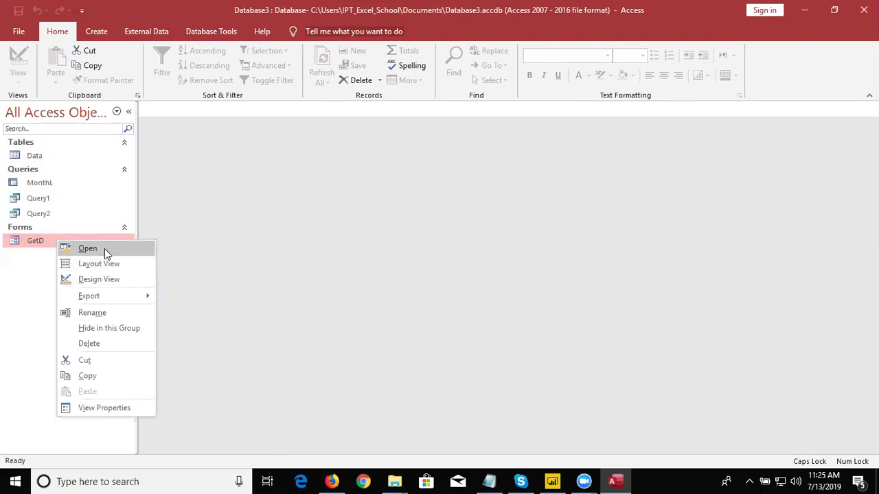
left_click(107, 279)
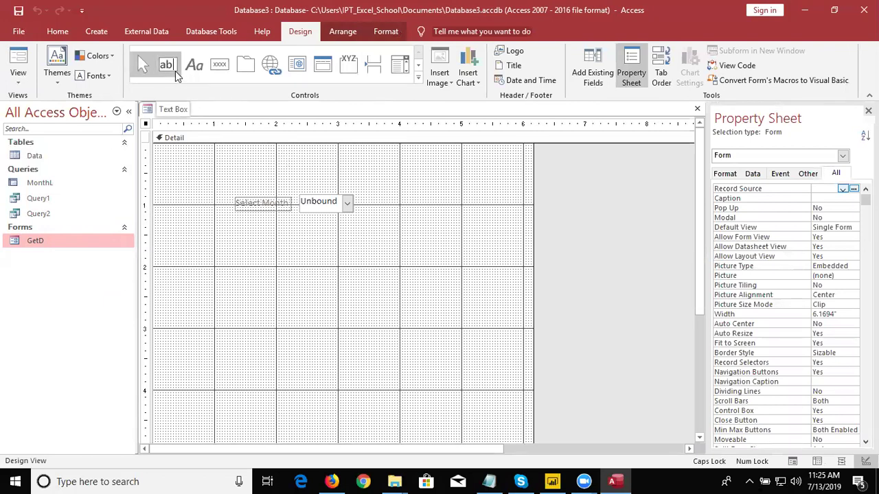
left_click(199, 73)
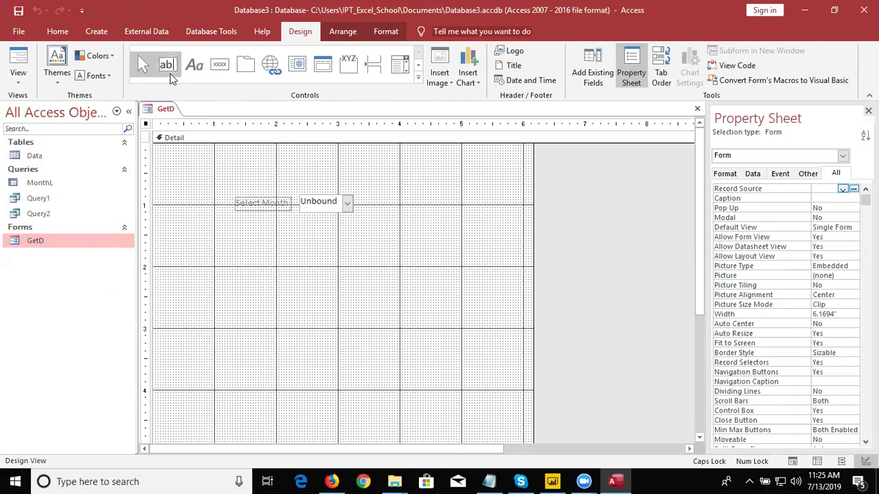
left_click(217, 71)
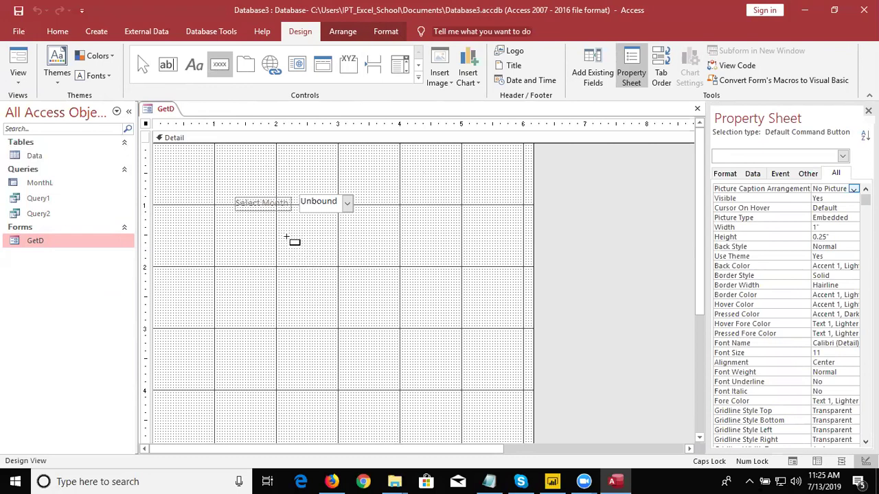
mouse_move(288, 229)
left_mouse_down()
mouse_move(291, 238)
mouse_move(376, 248)
left_mouse_up()
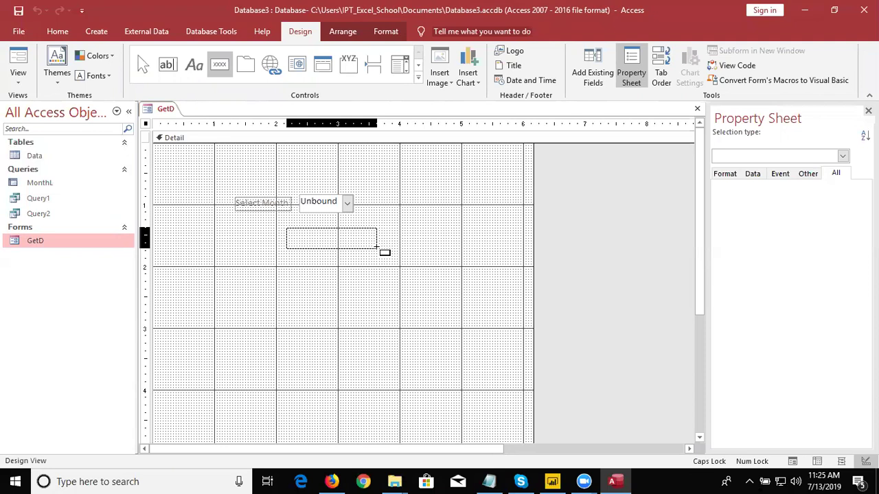
left_click_drag(377, 247, 375, 249)
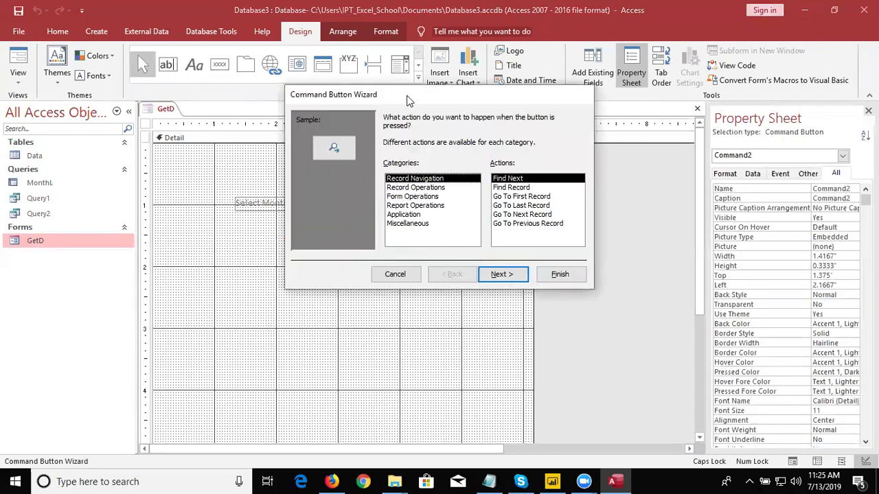
Set the button's action to Miscellaneous > Run Query, running Query2
left_click_drag(407, 100, 526, 76)
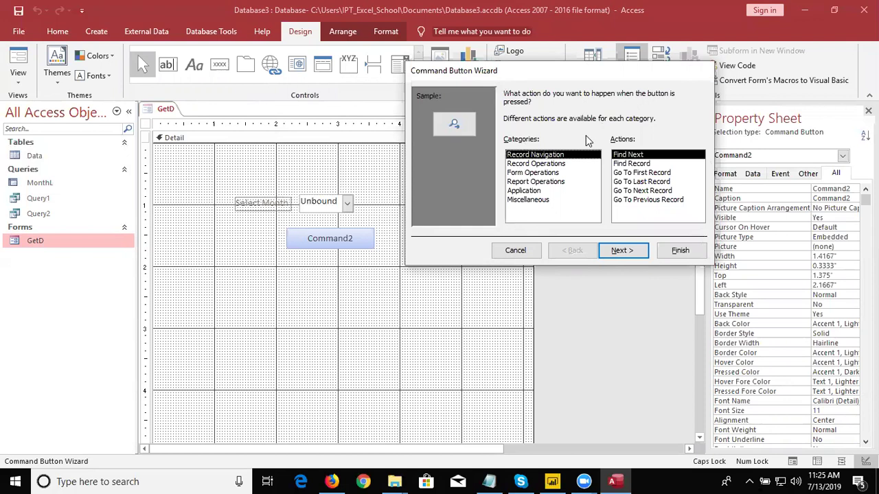
left_click(542, 200)
left_click(625, 182)
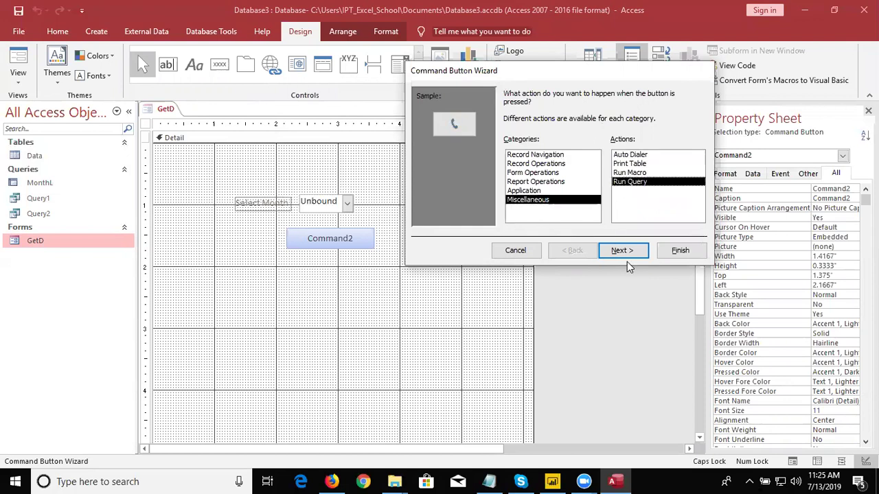
left_click(621, 251)
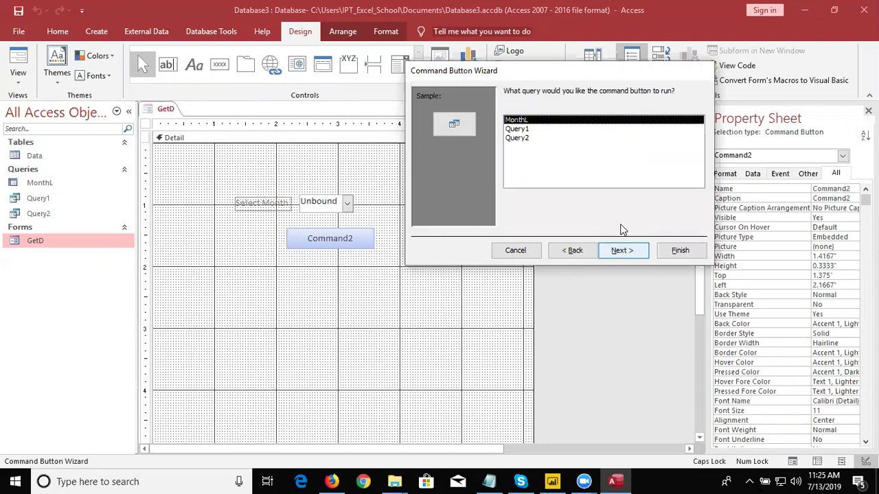
left_click(522, 138)
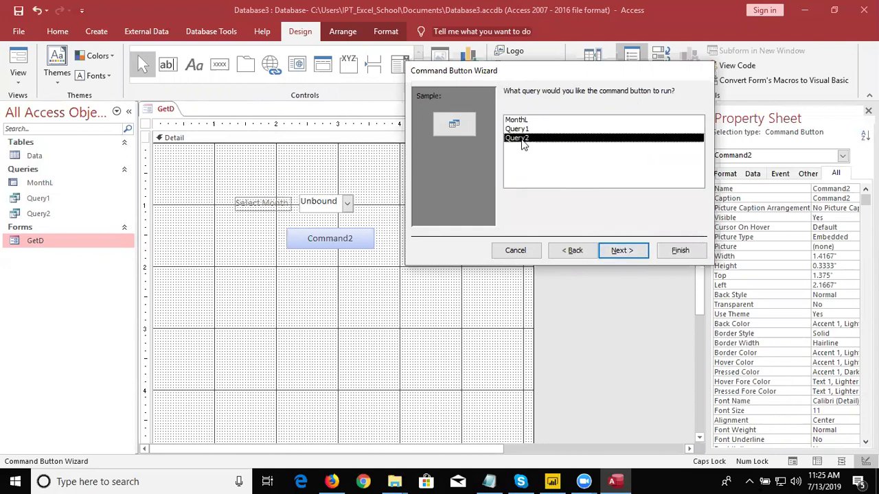
left_click(613, 251)
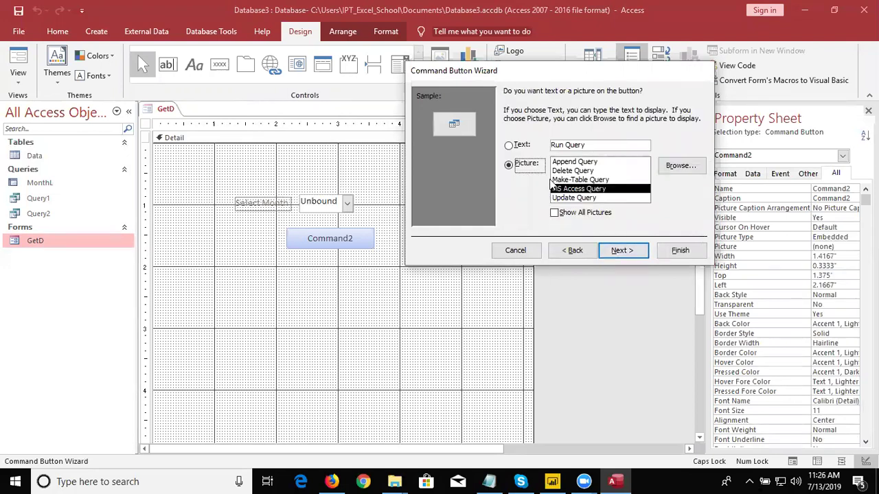
Caption the button 'Get Data' and finish the Command Button Wizard
left_click_drag(589, 145, 546, 141)
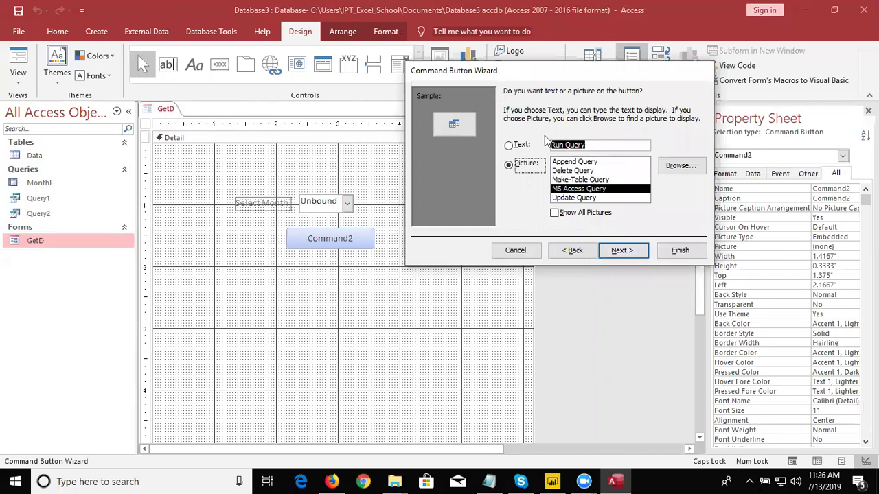
type("gET")
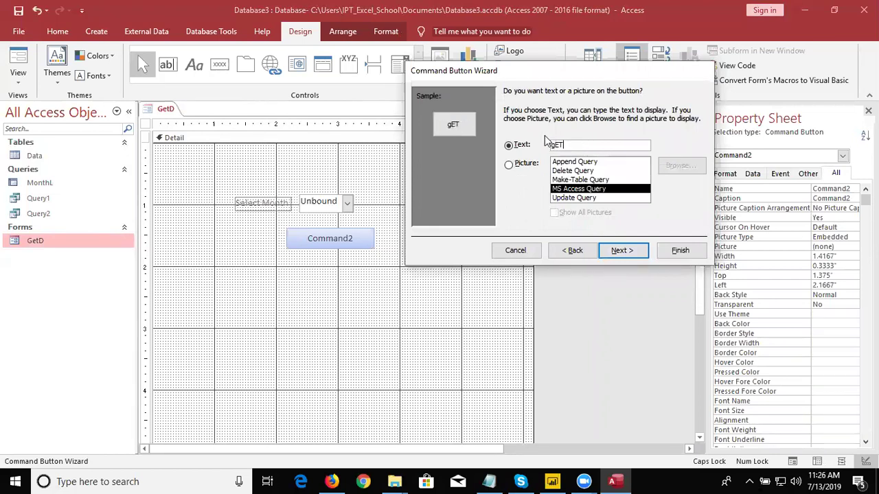
key("BackSpace")
key("BackSpace")
key("BackSpace")
key("Caps_Lock")
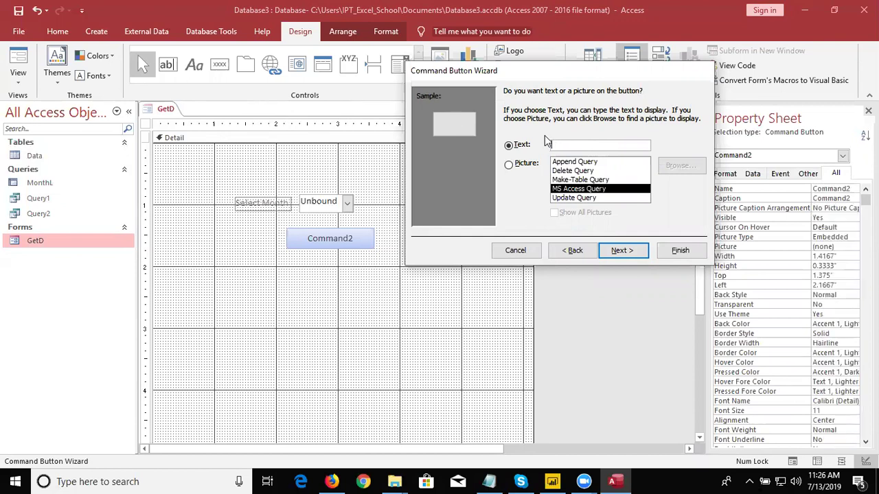
type("Get Data")
left_click(635, 254)
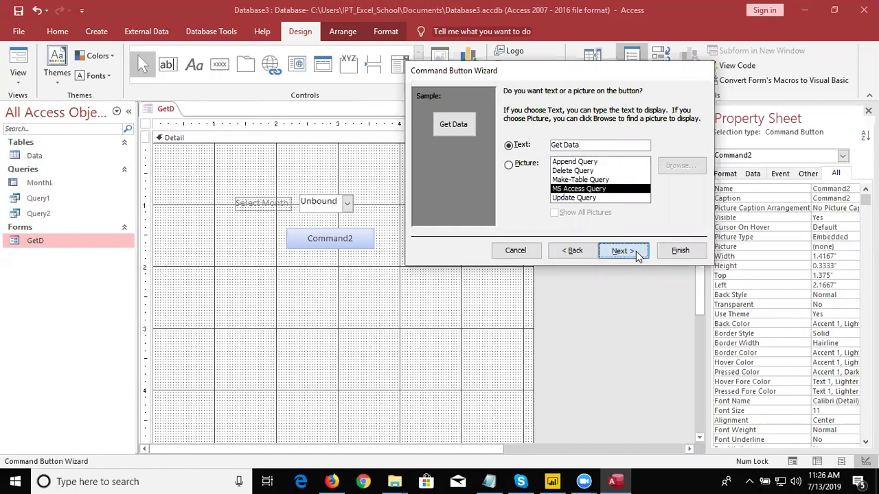
left_click(673, 252)
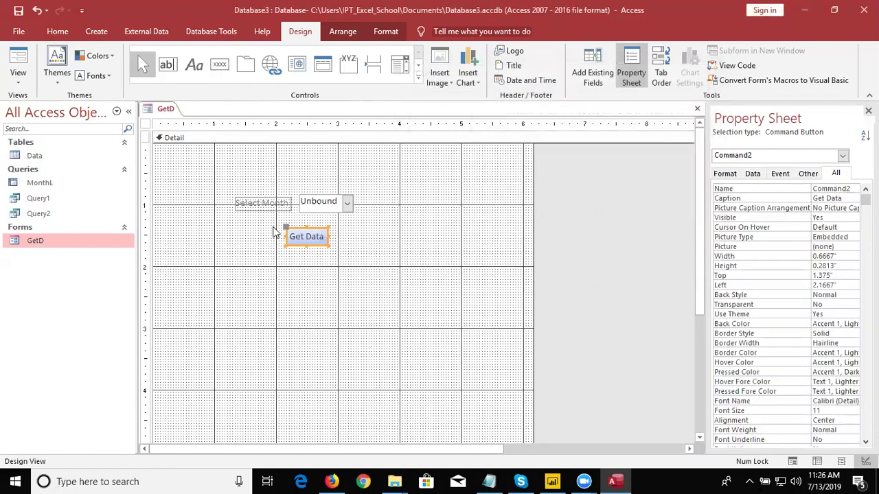
Shift the Get Data button slightly to the right
left_click_drag(294, 228, 314, 227)
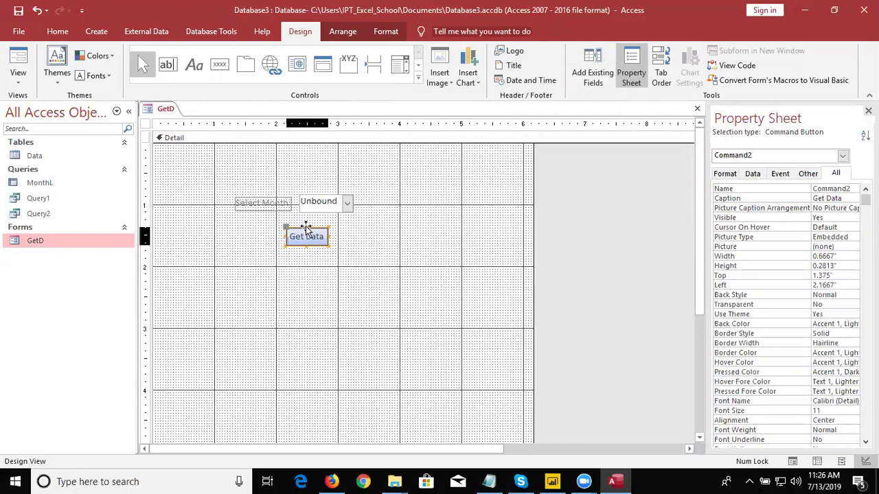
left_click(385, 295)
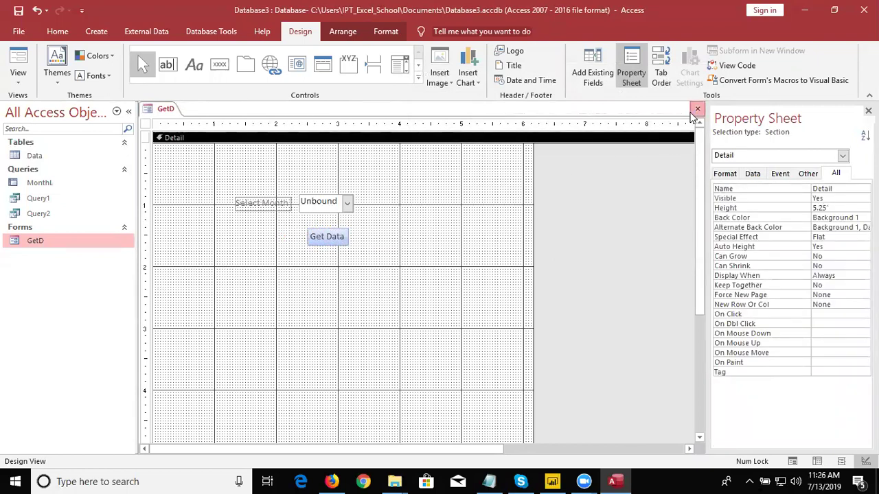
left_click(697, 109)
Save the GetD form, then run it for Aug and close the results
left_click(404, 277)
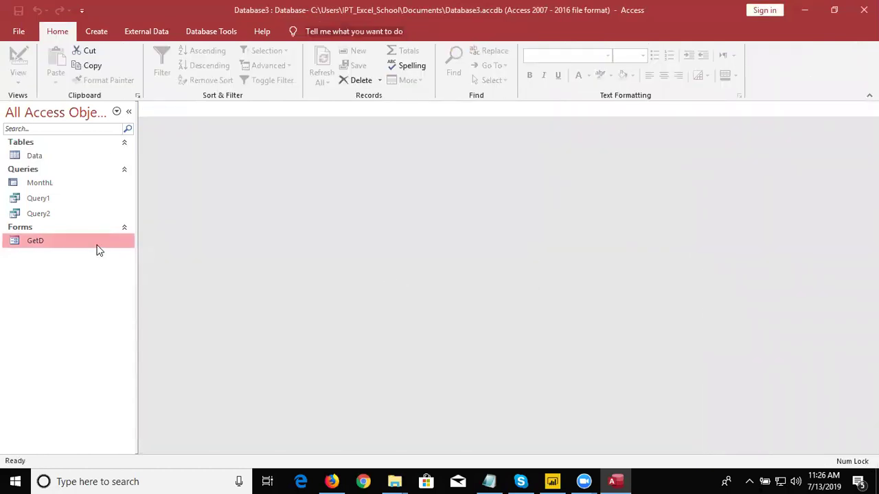
double_click(97, 245)
left_click(345, 177)
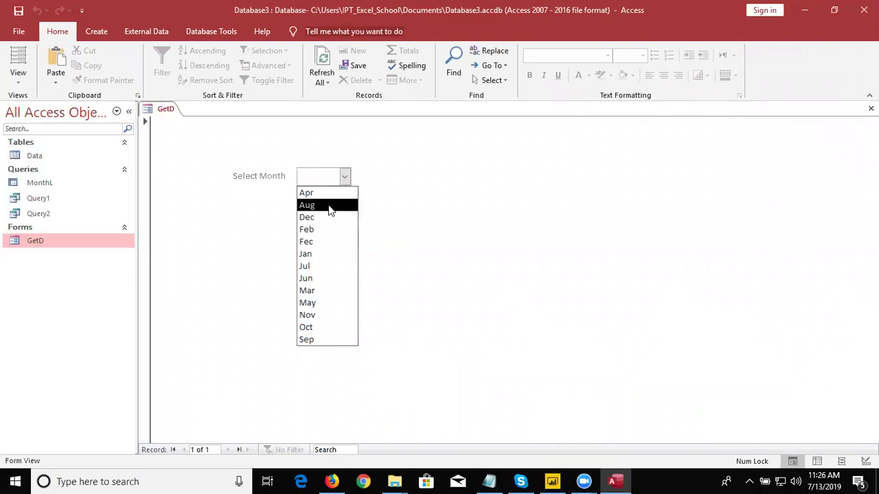
left_click(330, 206)
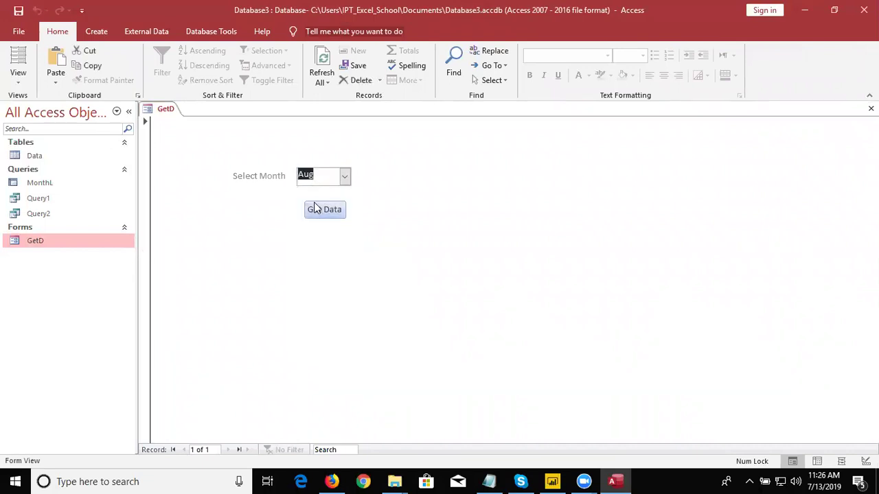
left_click(316, 211)
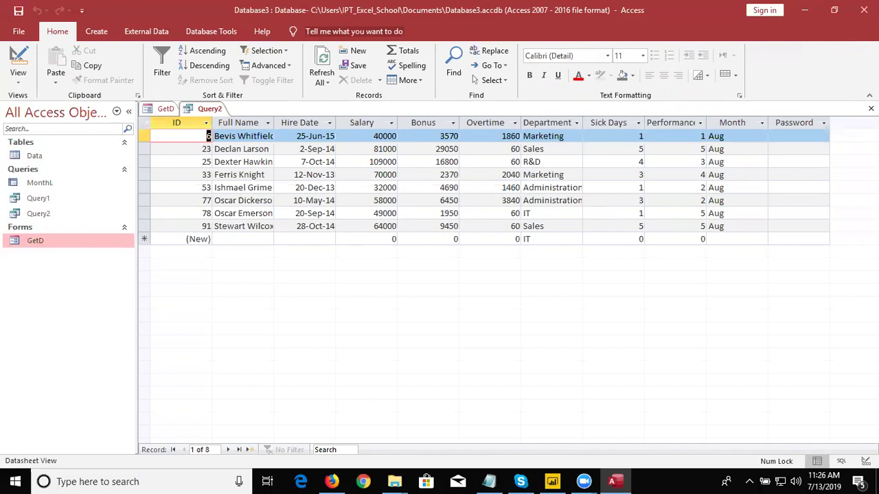
left_click(871, 108)
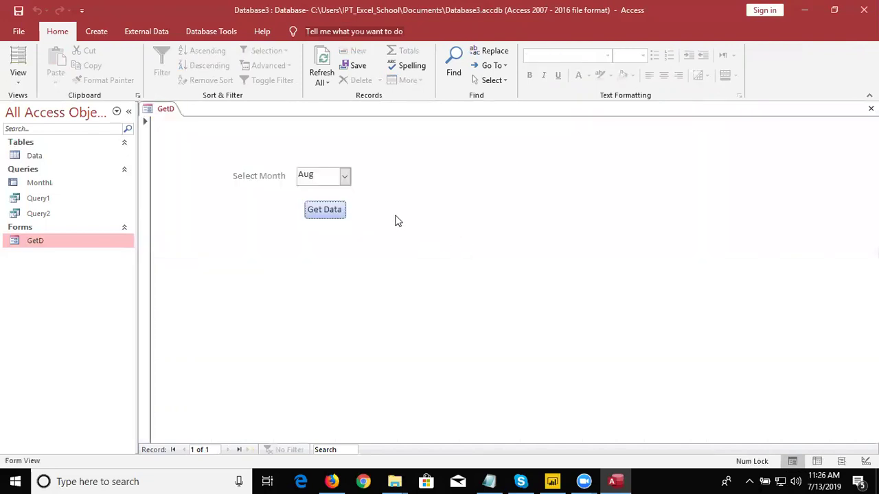
Choose Dec on the form, get its eight December records, then close them
left_click(345, 177)
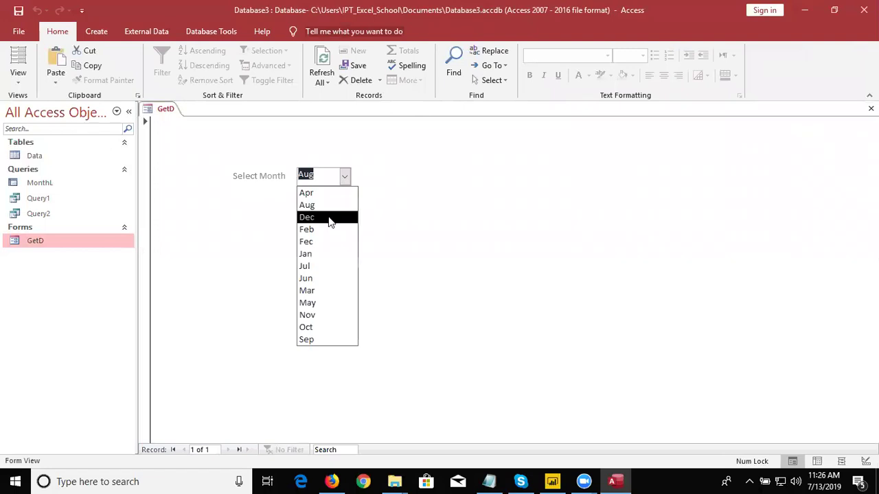
left_click(327, 216)
left_click(326, 213)
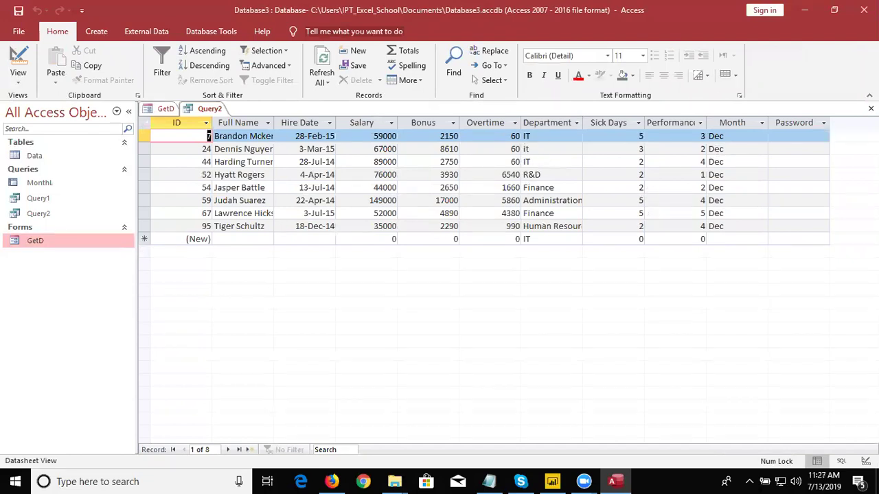
left_click(871, 109)
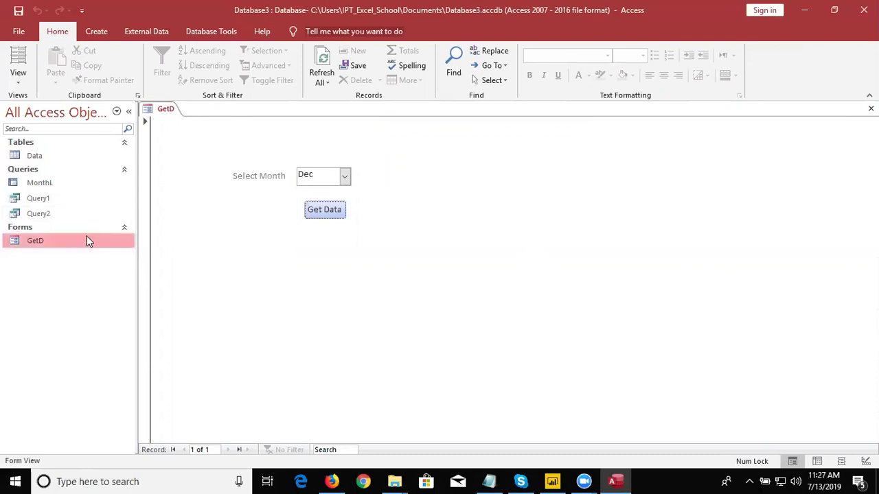
Open Query2 in Design View and highlight the Month column fed by the GetD form
left_click(78, 214)
right_click(78, 215)
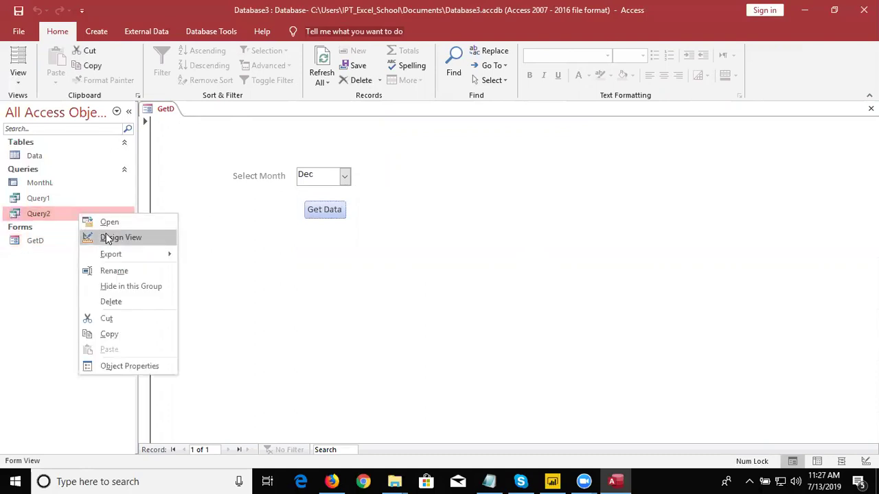
left_click(92, 238)
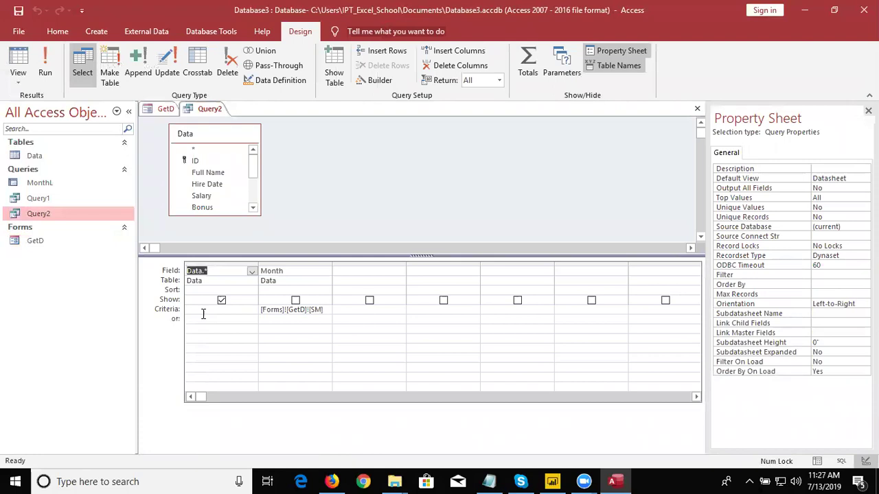
left_click(288, 319)
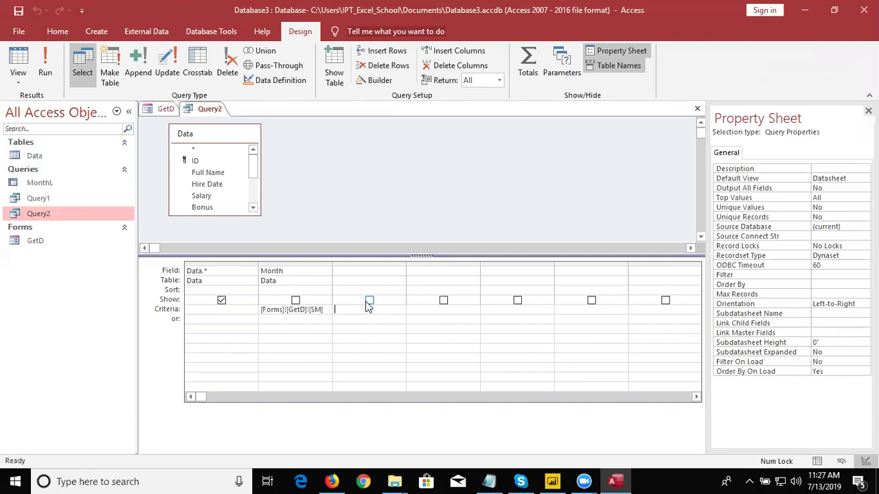
left_click(308, 275)
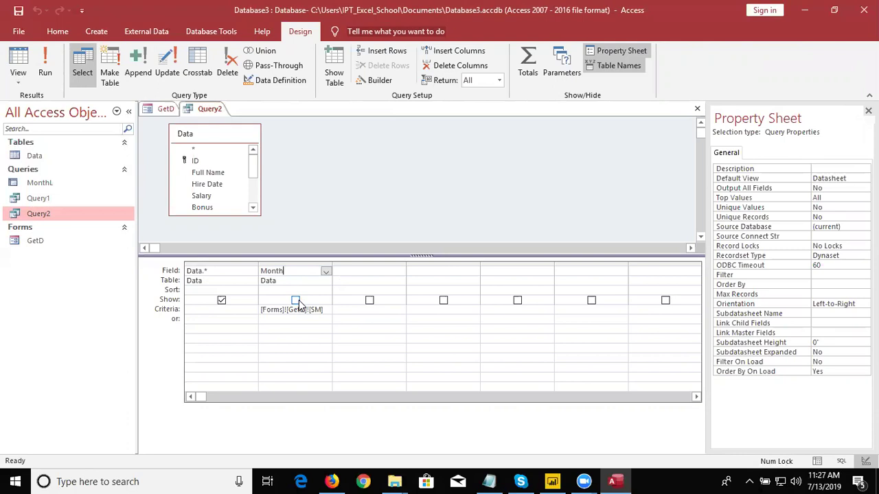
left_click(299, 261)
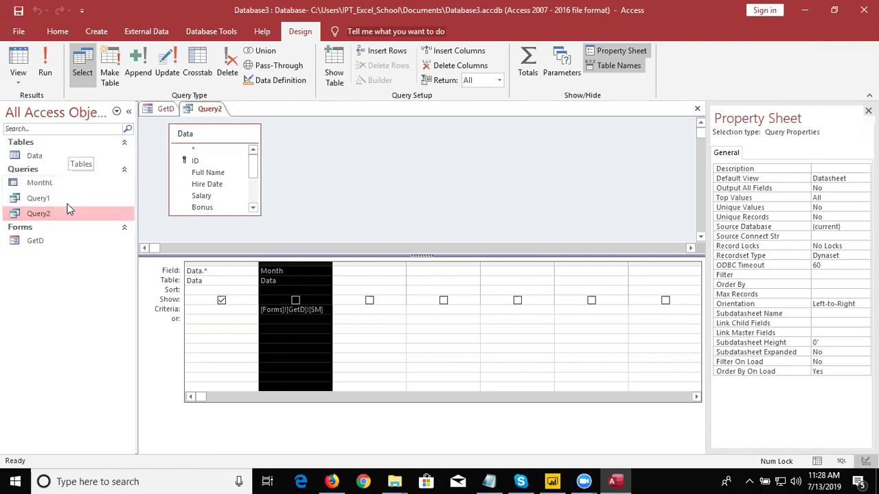
left_click(68, 241)
Open the GetD form and choose Aug as the month
double_click(69, 241)
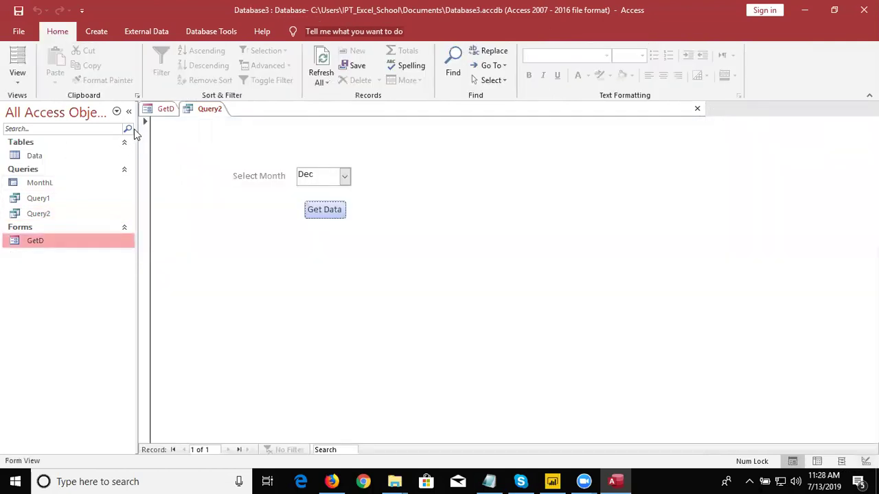
left_click(345, 176)
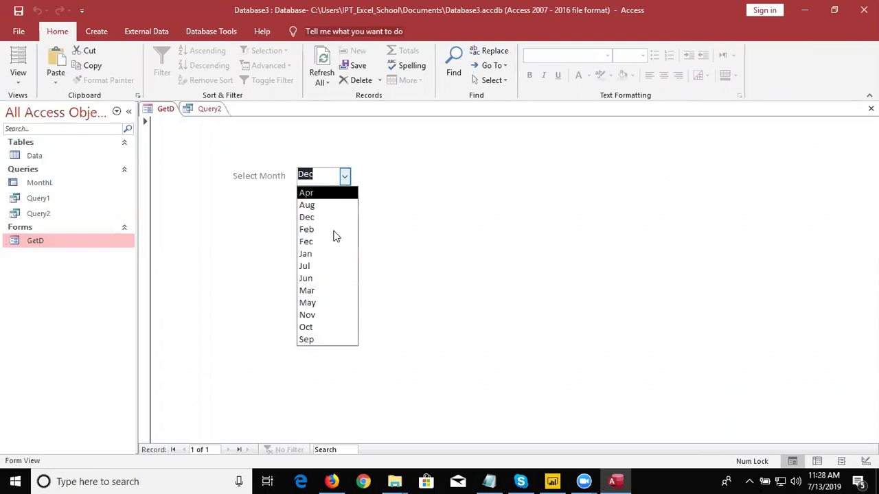
left_click(310, 206)
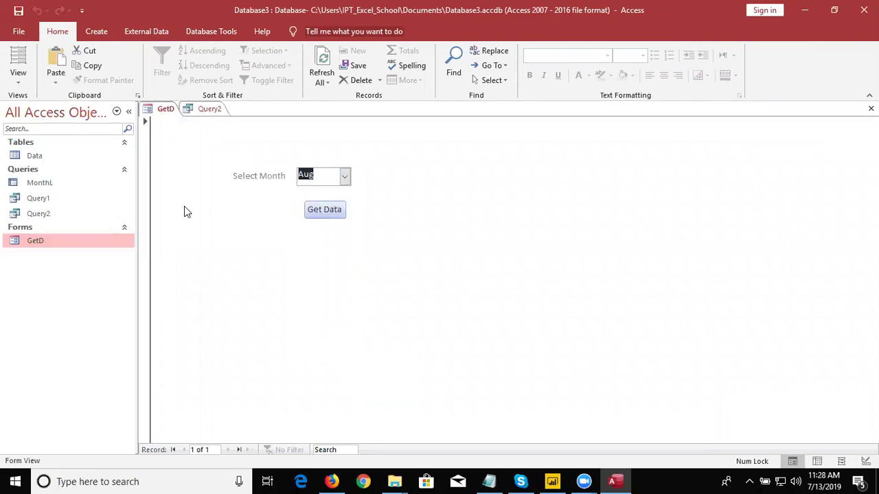
Look over the Data table, then open the MonthL query of per-month totals
left_click(59, 160)
double_click(58, 159)
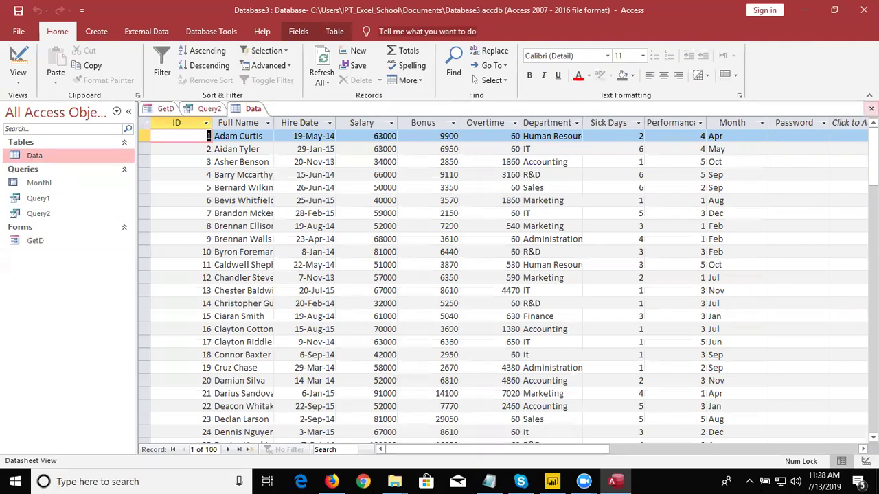
left_click(871, 109)
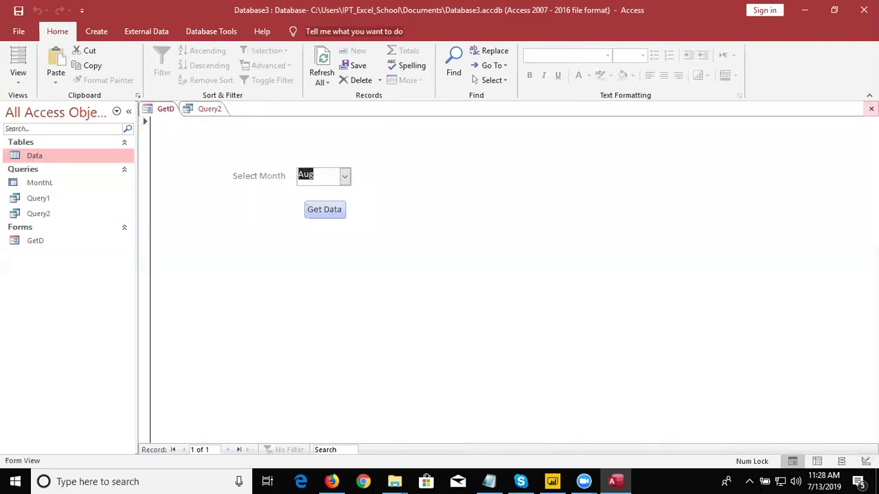
double_click(28, 187)
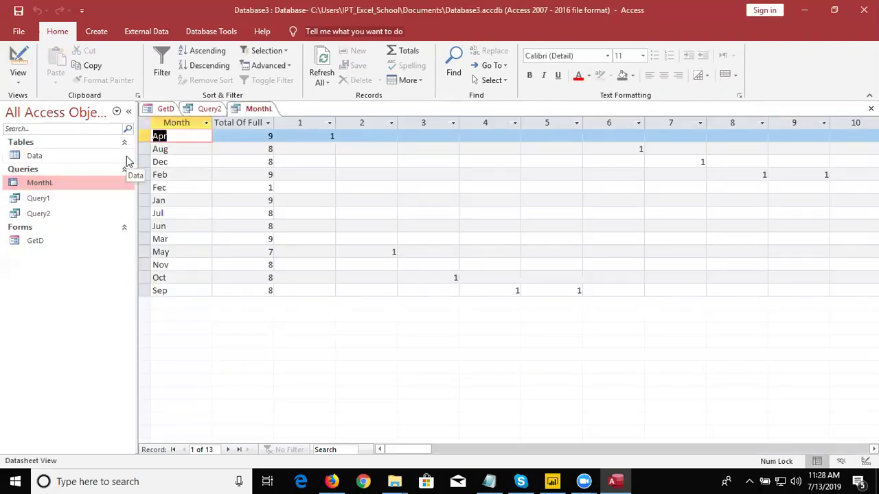
Step through MonthL's month records to the last row and back to Jan
key("Down")
key("Down")
key("Up")
key("Up")
key("Down")
key("Down")
key("Down")
key("Down")
key("Down")
key("Down")
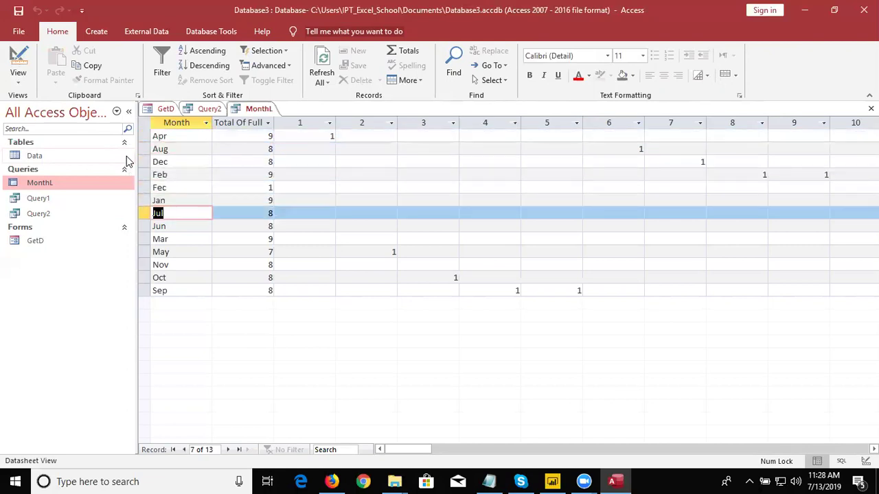
key("ctrl+Down")
key("Up")
key("Up")
key("Up")
key("Up")
key("Up")
key("Up")
key("Up")
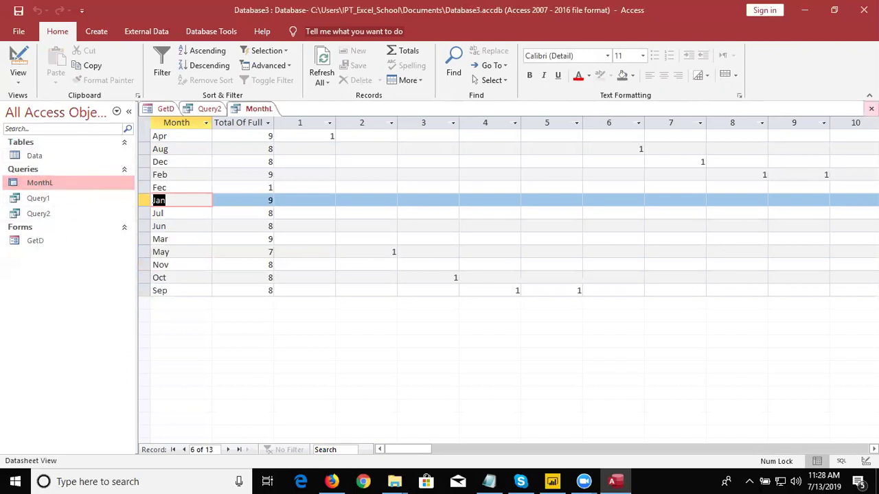
Close the MonthL results, the GetD form and the Property Sheet
left_click(870, 108)
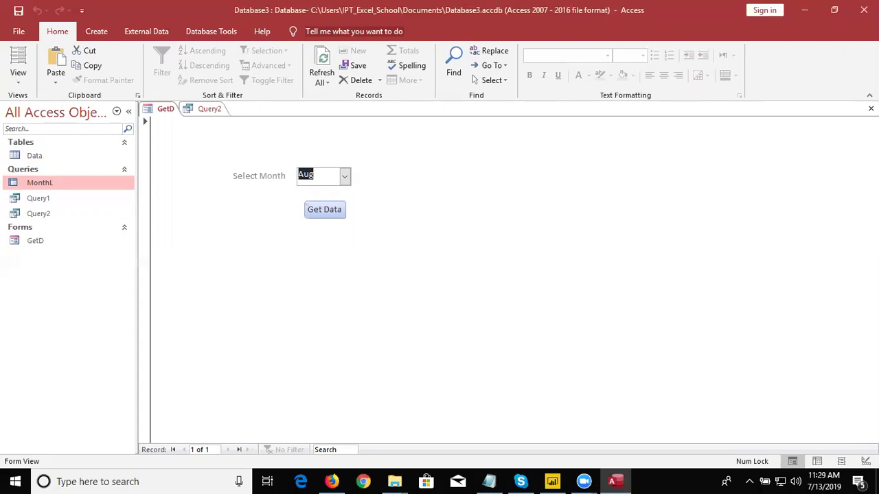
left_click(871, 108)
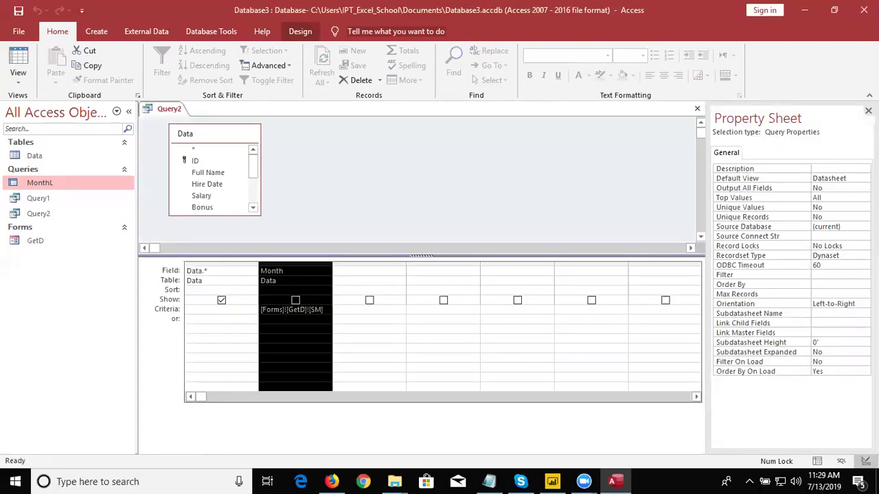
left_click(868, 111)
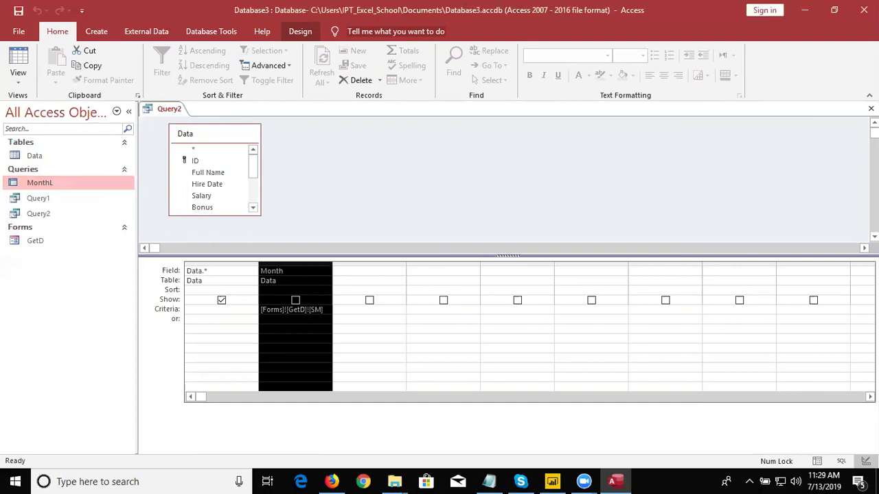
Reopen Query2 in Design View and change the Month criteria to "JAN"
left_click(871, 109)
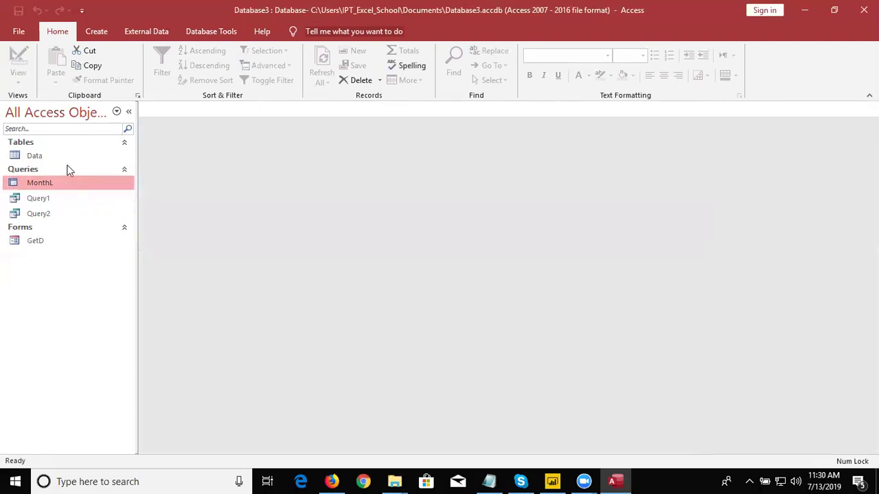
left_click(50, 214)
right_click(51, 214)
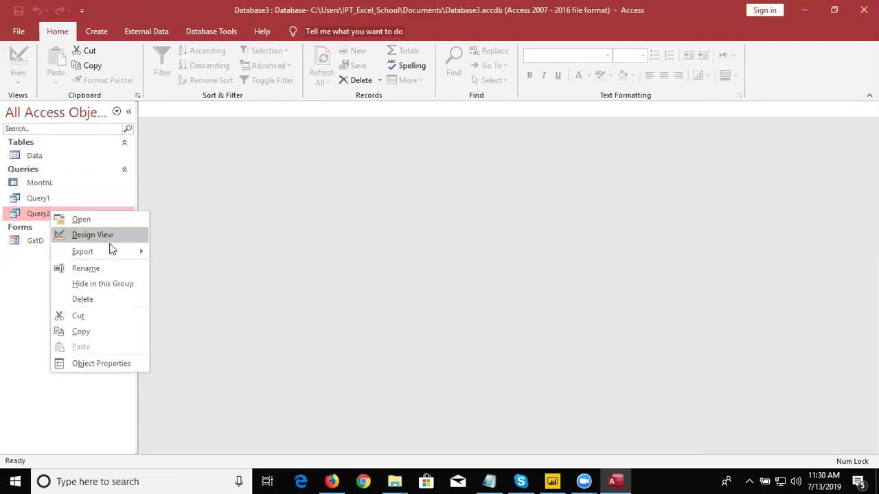
left_click(107, 238)
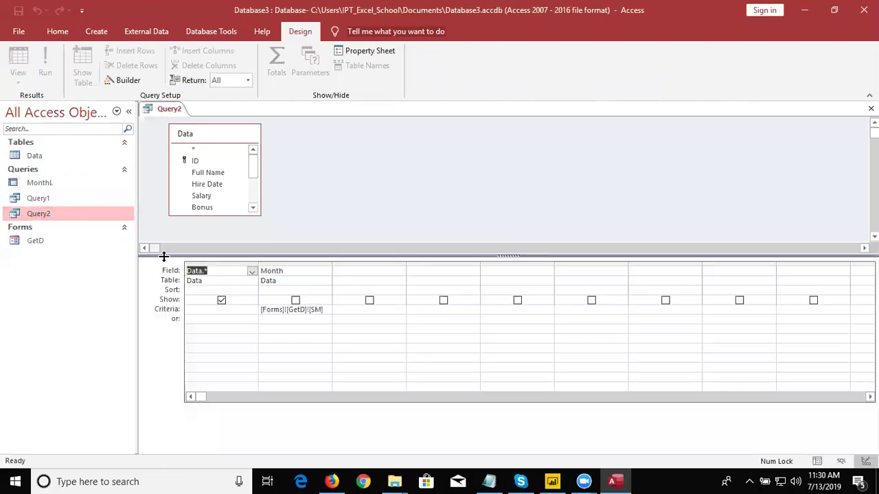
left_click(328, 310)
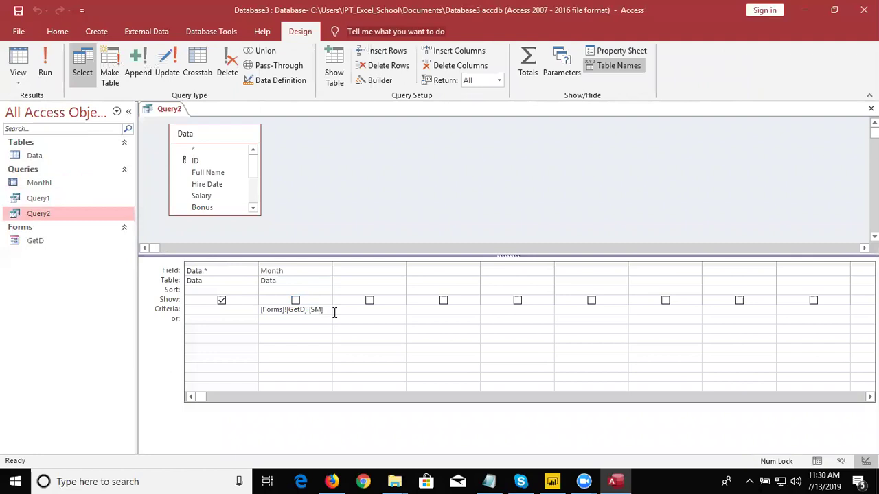
key("BackSpace")
key("BackSpace")
key("BackSpace")
key("BackSpace")
key("BackSpace")
key("BackSpace")
type("\"JAN\"")
Add Department as the third field with criteria "IT"
left_click(398, 275)
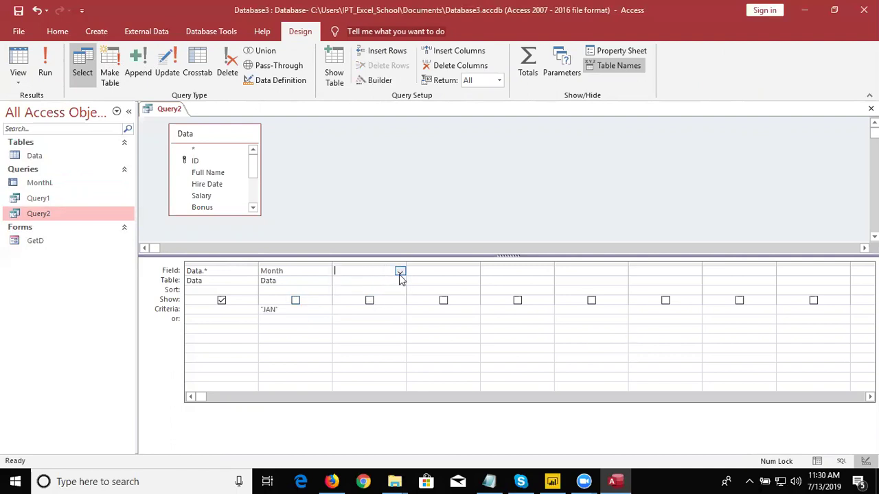
left_click(399, 274)
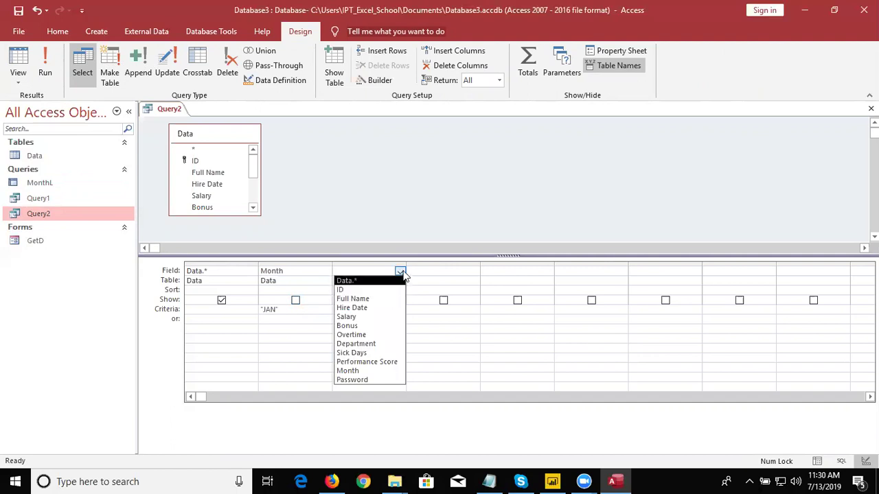
left_click(387, 346)
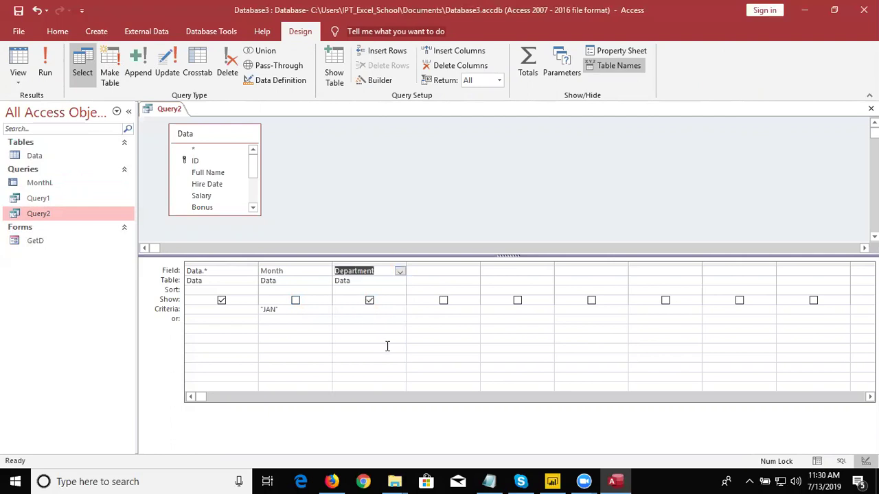
left_click(361, 318)
left_click(358, 310)
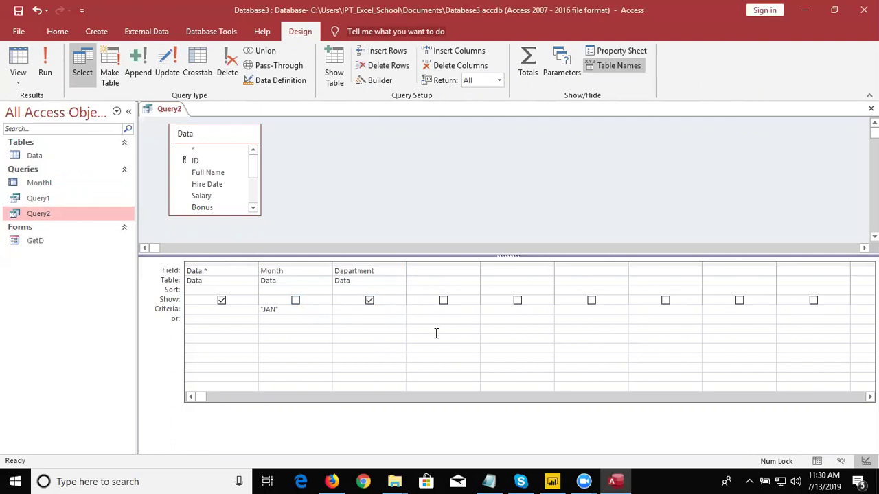
type("IT")
key("Tab")
Add Salary as the fourth field with criteria >50000, then save Query2
key("Up")
key("Up")
key("Up")
key("Up")
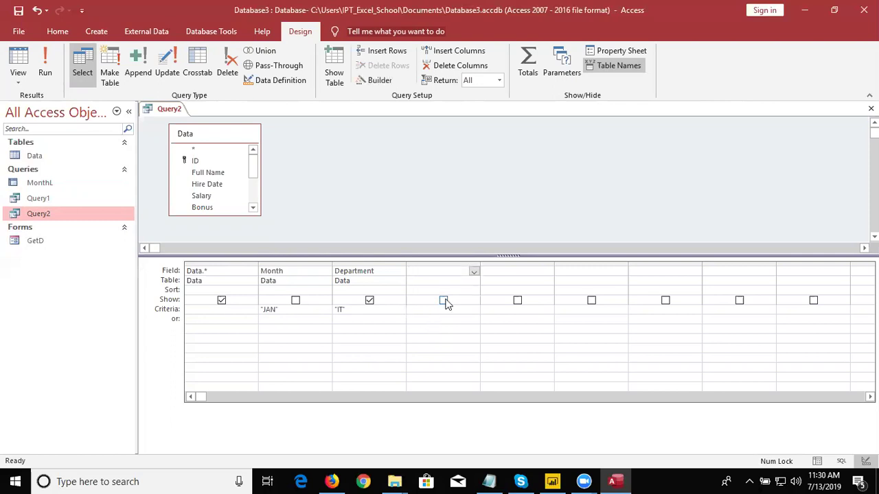
left_click(474, 271)
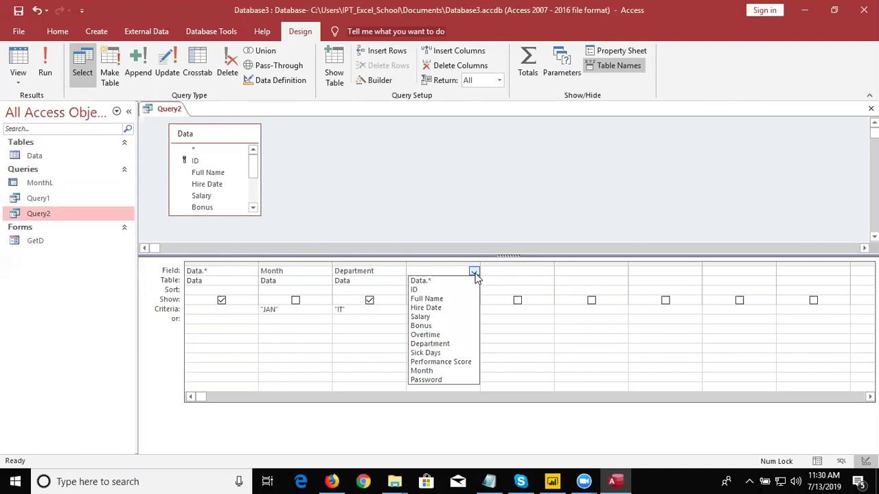
left_click(439, 316)
left_click(444, 314)
type(">50000")
left_click(427, 247)
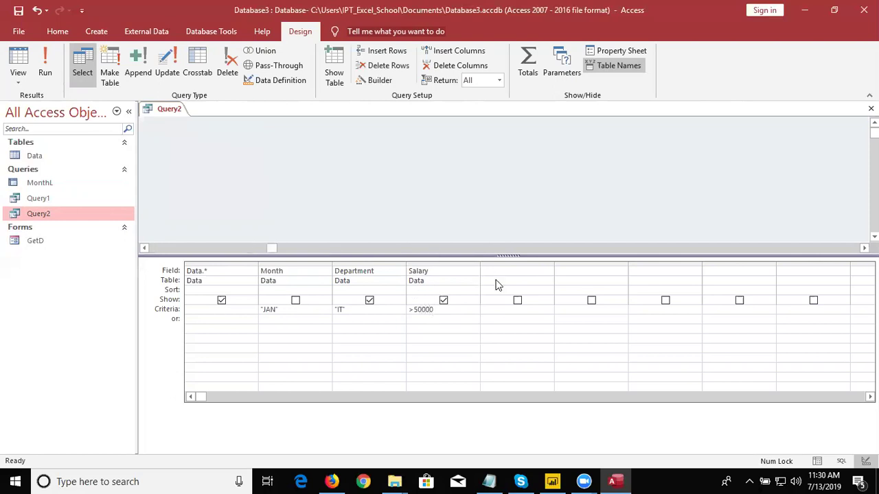
left_click(870, 108)
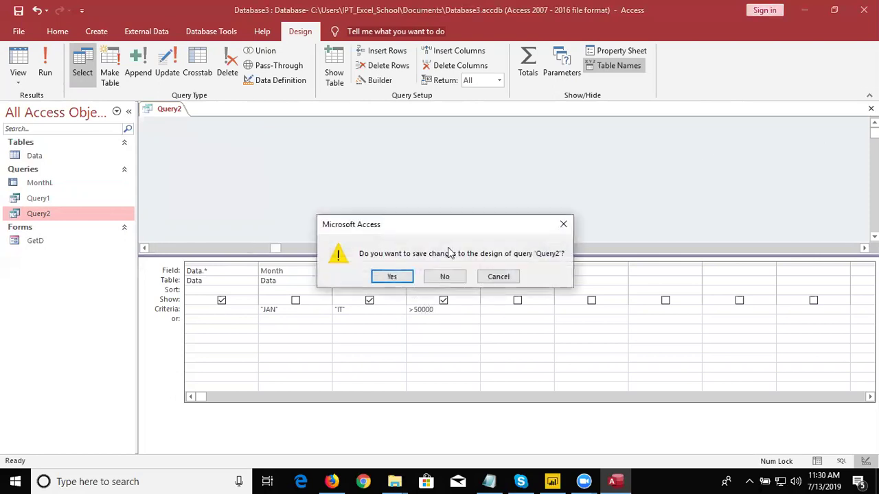
left_click(391, 275)
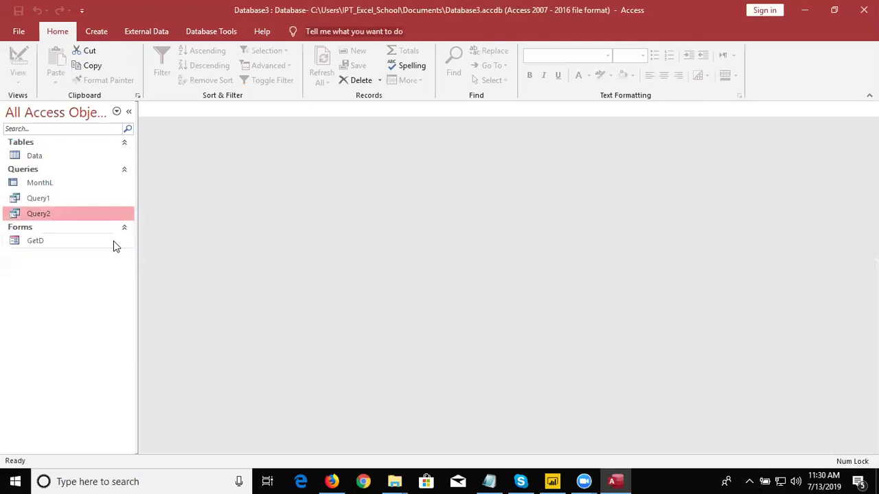
Run Query2 and review its two January IT records (salaries 89000 and 81000)
double_click(51, 212)
key("Tab")
key("Tab")
key("Tab")
key("Tab")
key("Tab")
key("Tab")
key("shift+Tab")
key("shift+Tab")
key("shift+Tab")
key("shift+Tab")
key("shift+Tab")
key("Tab")
key("Tab")
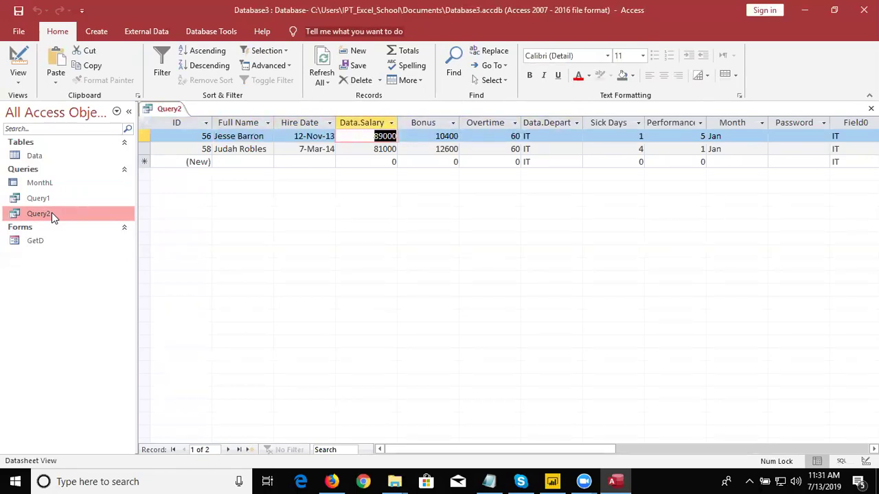
key("Tab")
key("Tab")
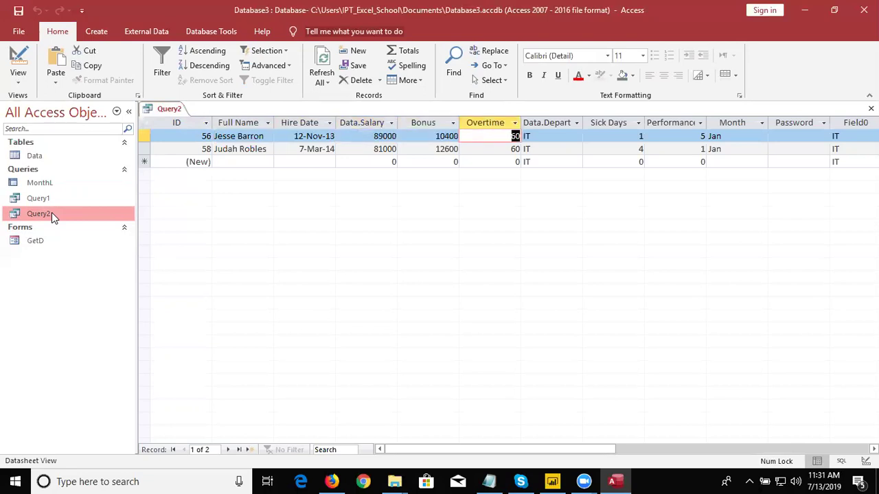
key("Tab")
key("Tab")
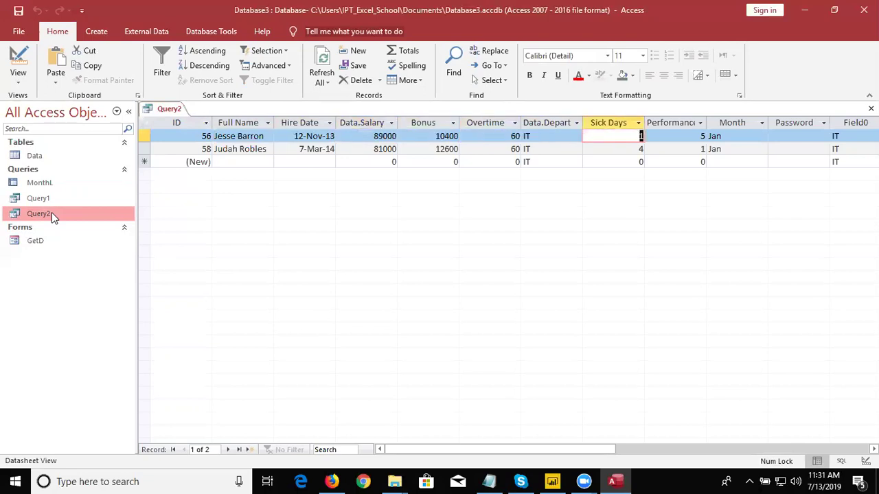
key("Tab")
key("Tab")
key("Down")
key("Up")
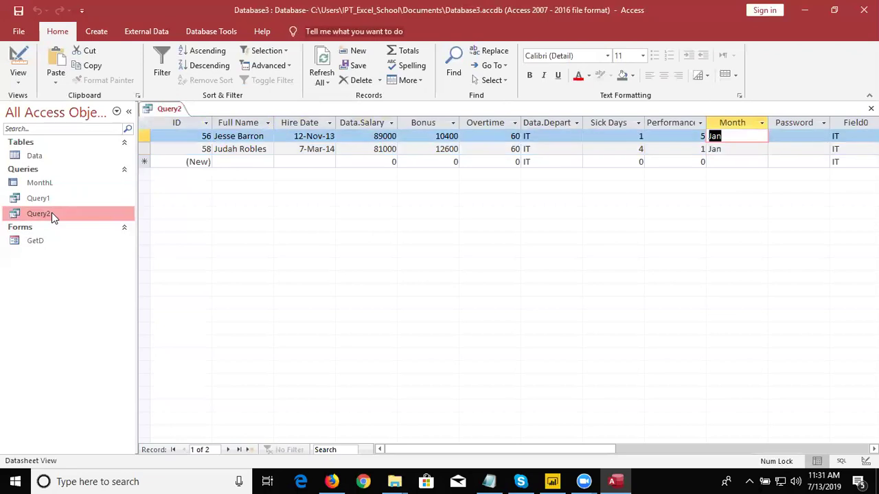
key("Tab")
key("Tab")
key("Tab")
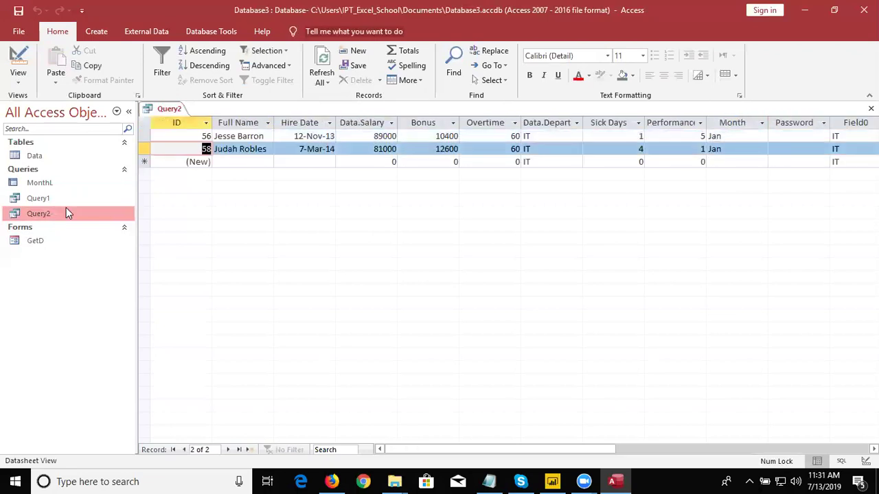
key("Up")
key("Tab")
key("Tab")
key("Tab")
key("Tab")
key("Tab")
key("Tab")
key("Tab")
key("Tab")
key("Tab")
key("Tab")
key("Tab")
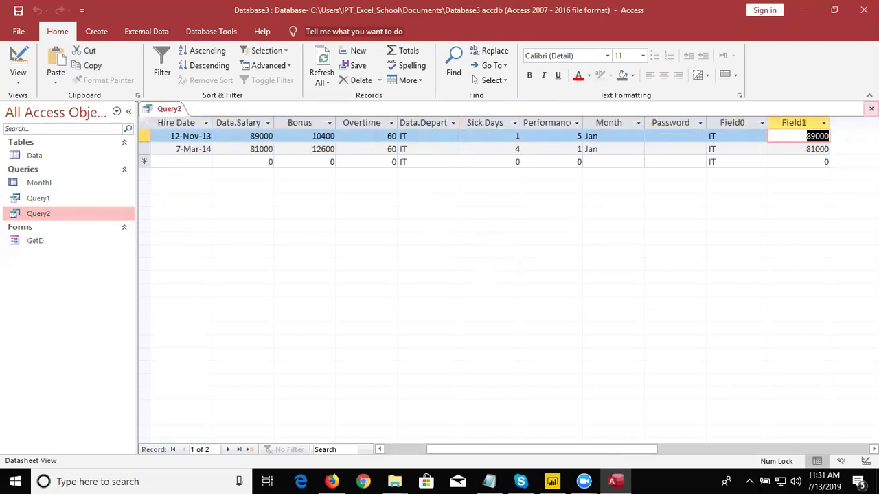
left_click(871, 109)
Untick Show for the duplicate Salary and Department columns and save Query2
right_click(57, 217)
left_click(72, 242)
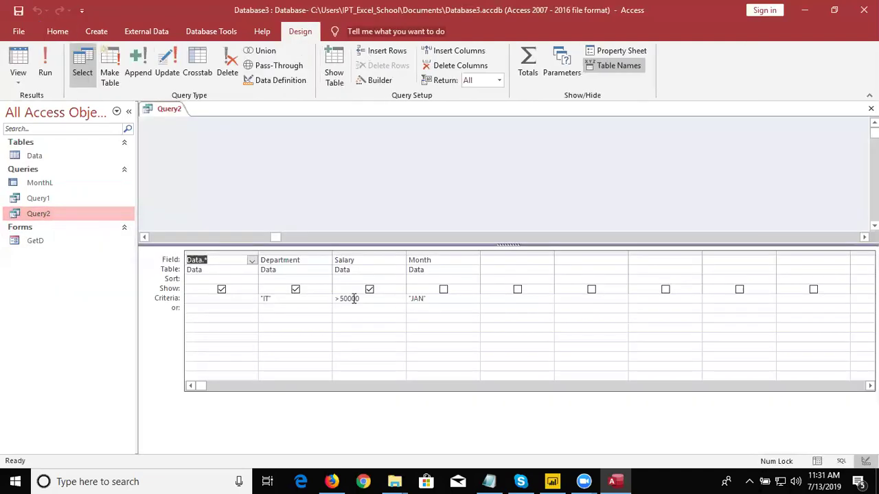
left_click(369, 289)
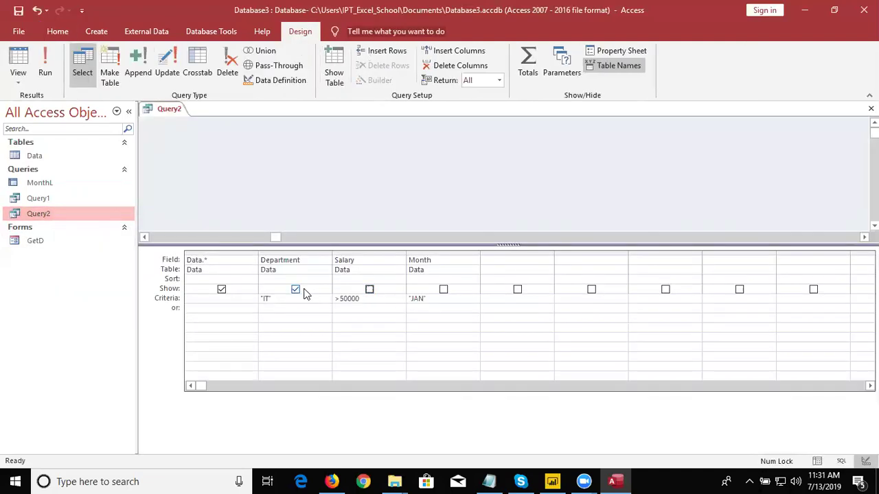
left_click(298, 289)
left_click(870, 109)
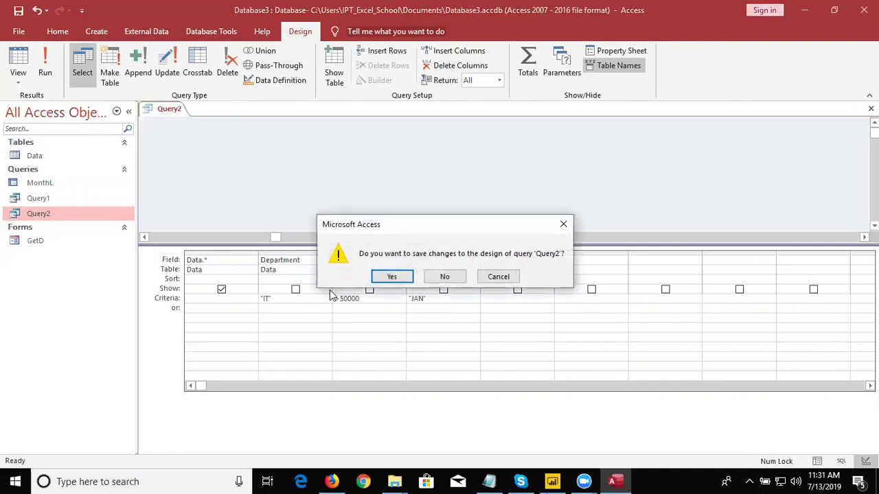
left_click(392, 277)
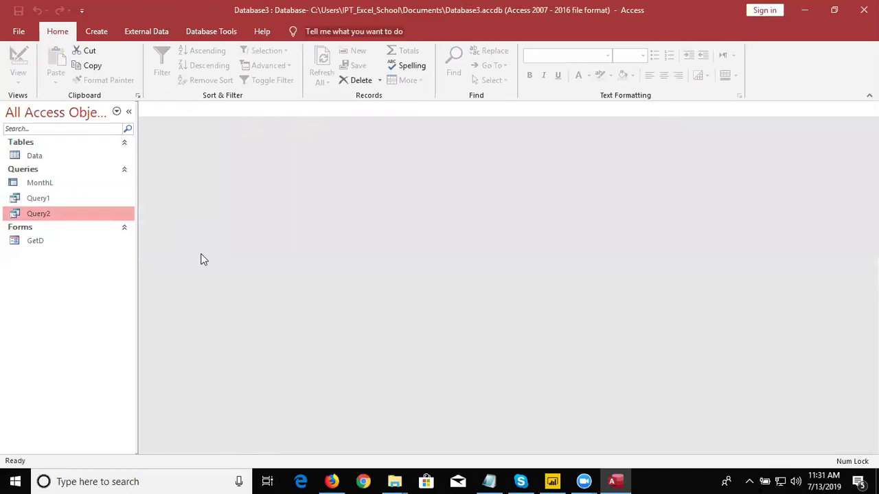
Run Query2 to confirm it still returns 2 IT records, then close it
right_click(126, 217)
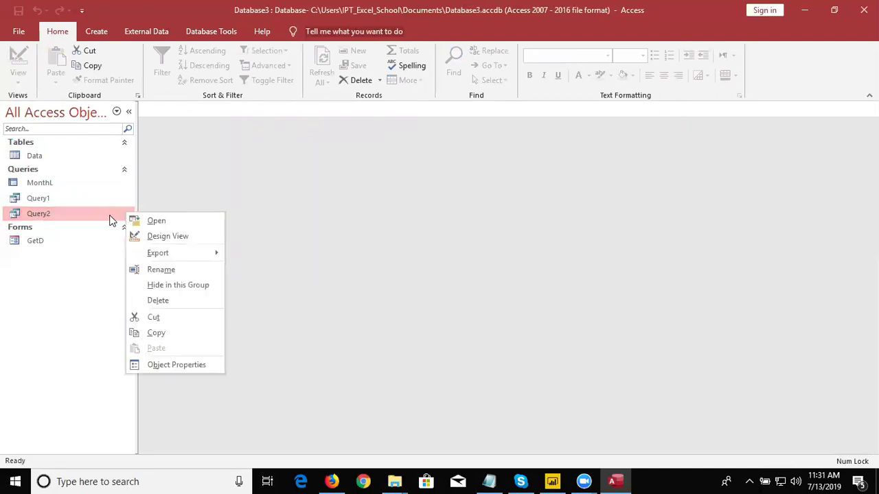
double_click(111, 217)
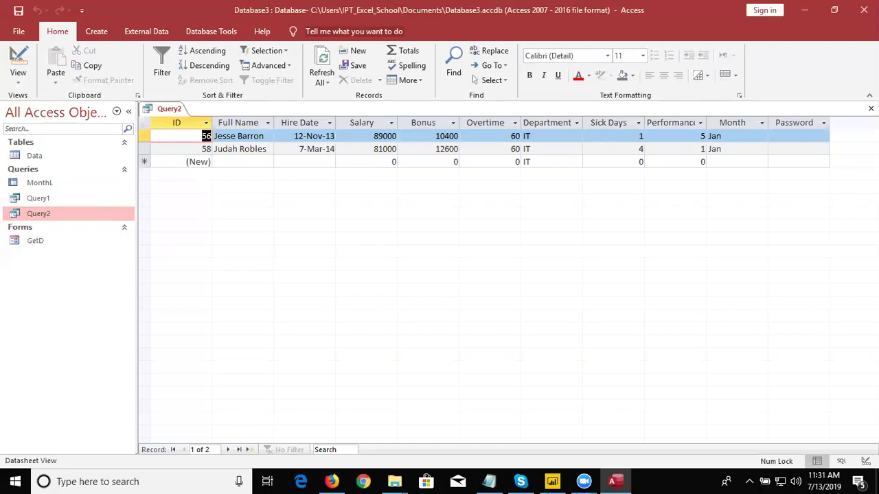
left_click(871, 109)
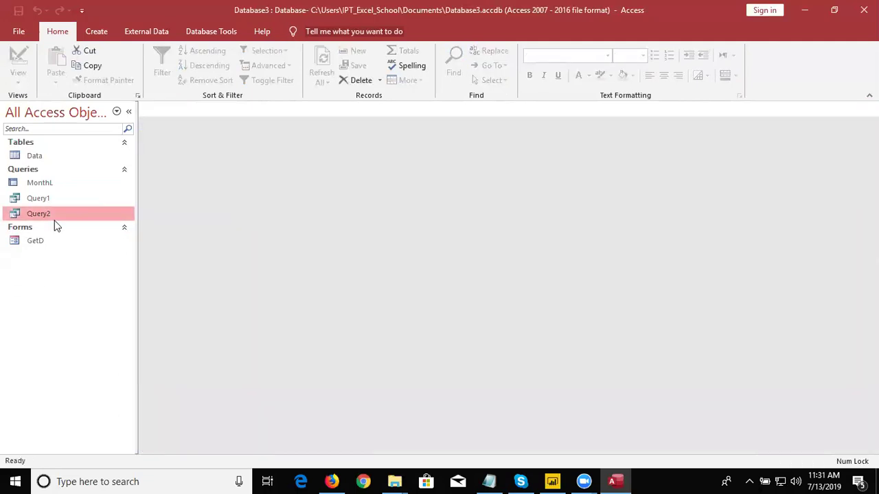
Open Query2's design and move the >50000 Salary criterion onto the or row
right_click(53, 213)
left_click(81, 239)
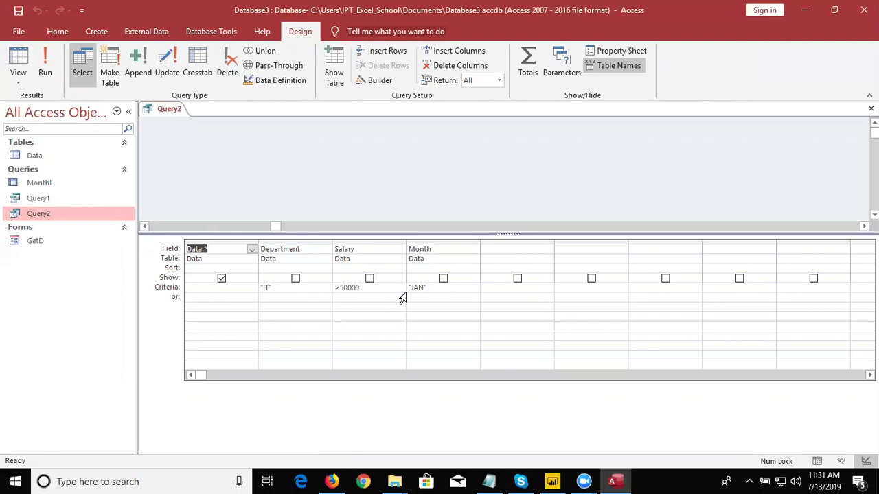
left_click(448, 296)
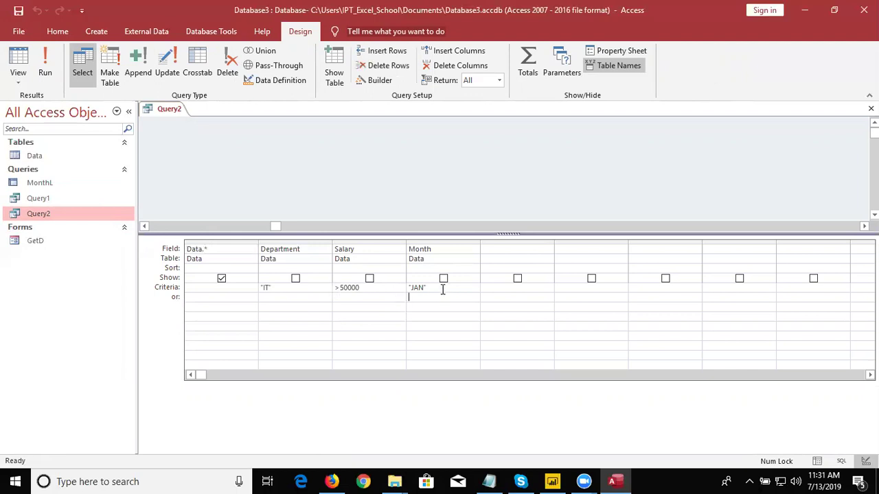
double_click(443, 289)
left_click(268, 291)
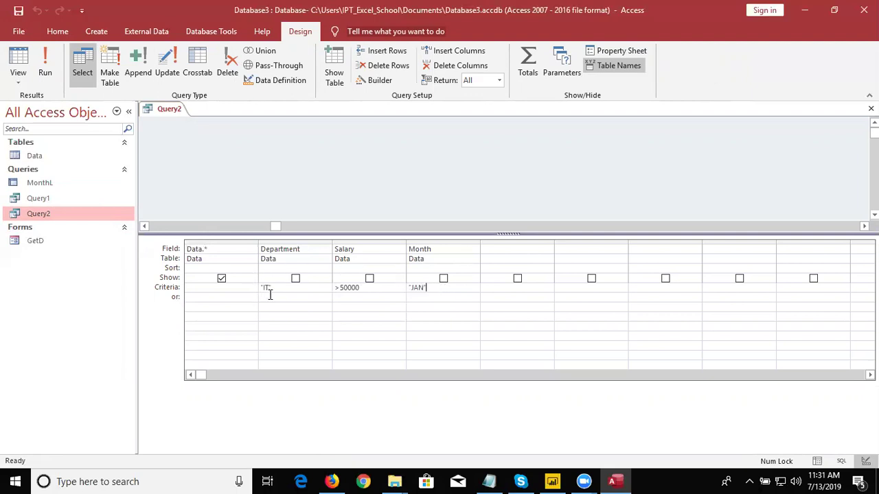
left_click(351, 297)
key("Up")
key("Delete")
key("Down")
type(">50000")
Put "JAN" on the Month column's or row, keep Month hidden, and save
left_click(443, 279)
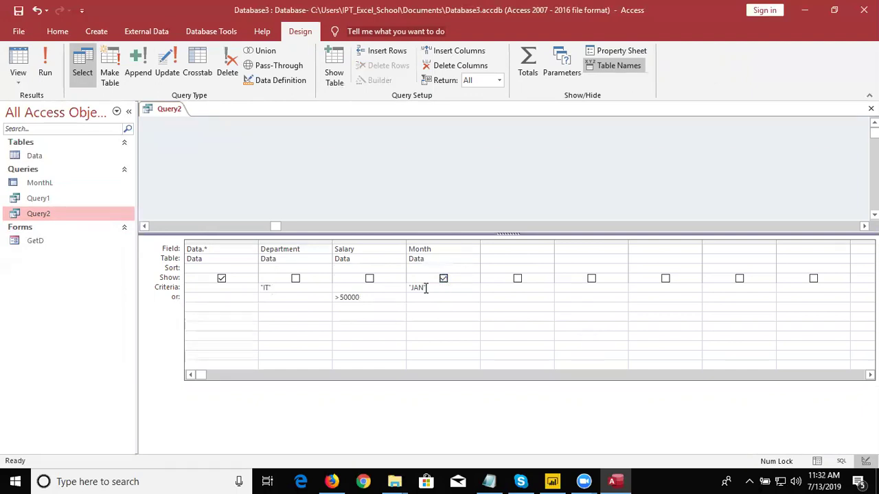
left_click(406, 288)
key("Delete")
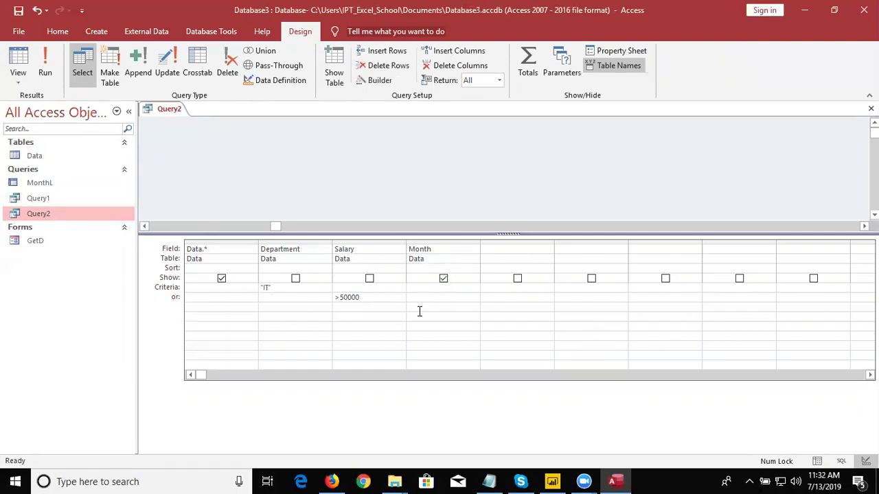
type("\"JAN\"")
left_click(443, 279)
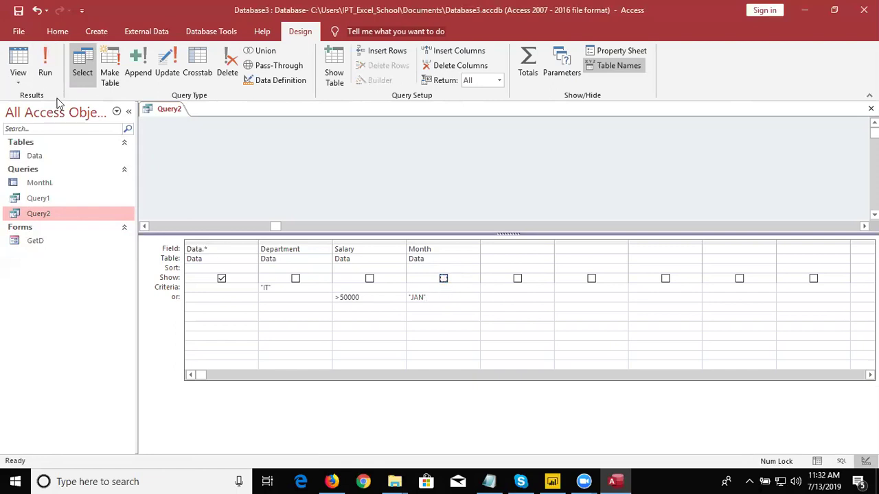
left_click(870, 109)
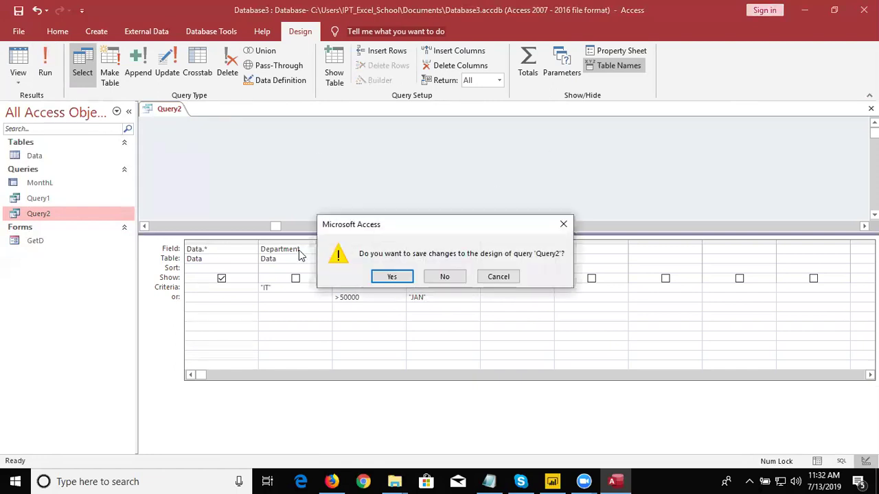
left_click(386, 278)
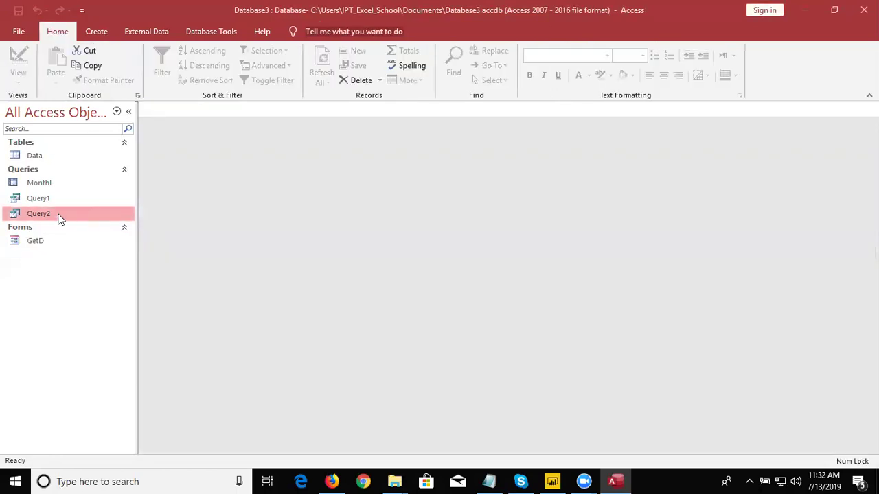
Run Query2 to confirm it now returns 20 records, collapsing the Forms group
double_click(58, 217)
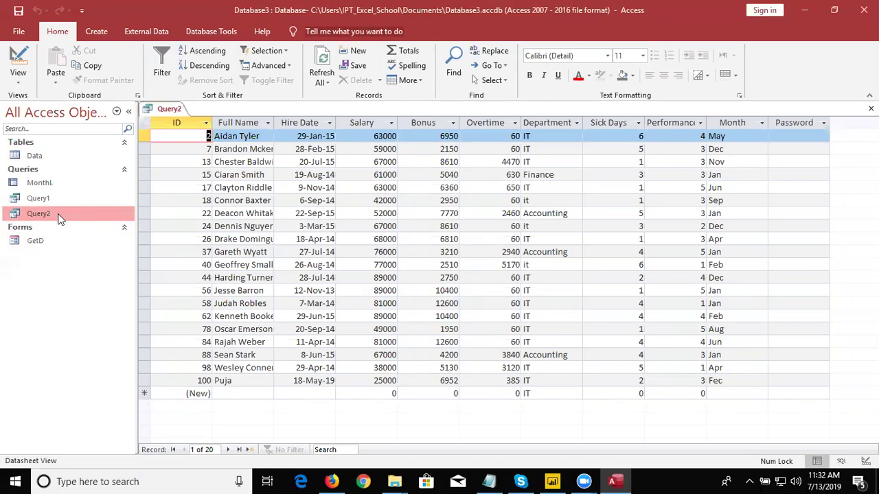
left_click(870, 108)
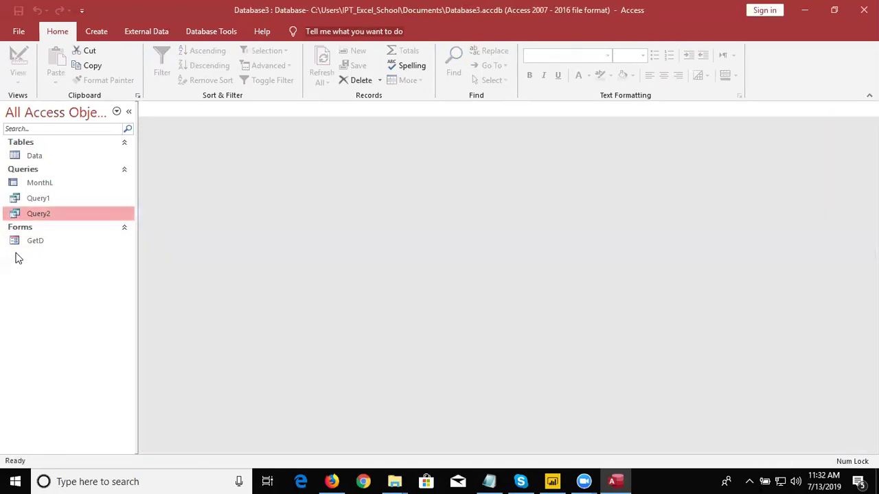
left_click(61, 226)
double_click(65, 215)
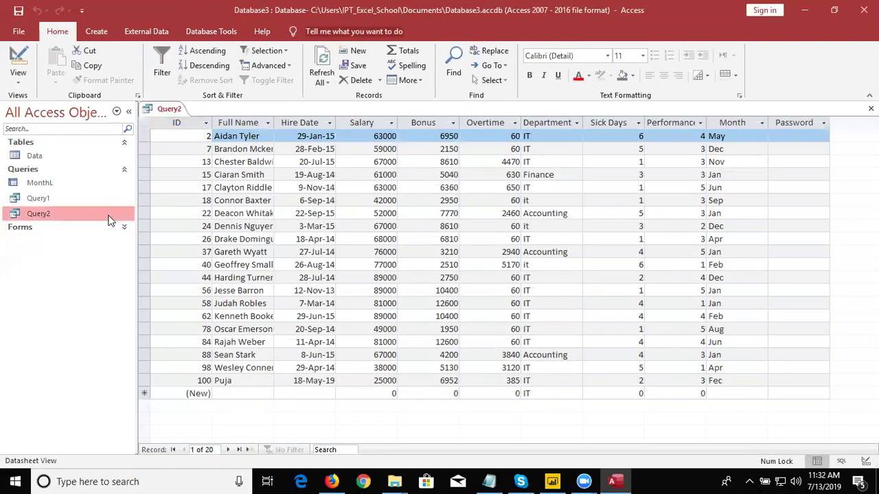
left_click(870, 109)
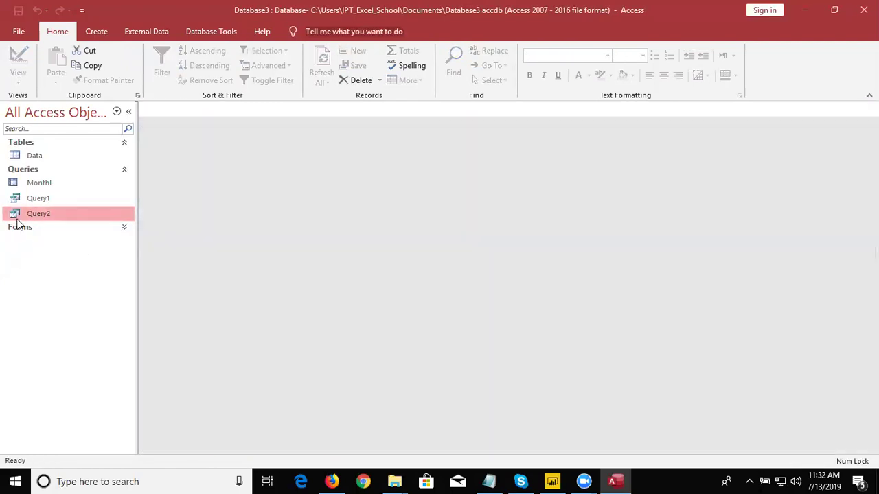
Reopen Query2 in Design View showing the IT, >50000 and JAN criteria
right_click(47, 218)
mouse_move(74, 257)
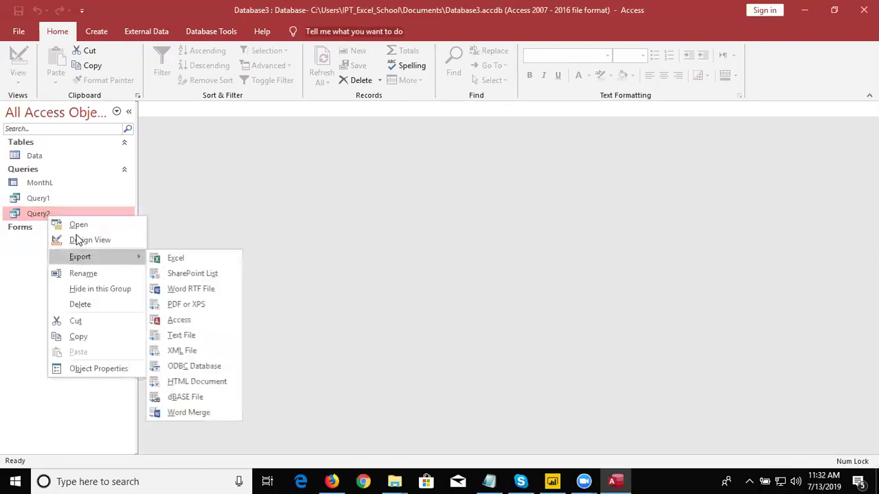
left_click(77, 240)
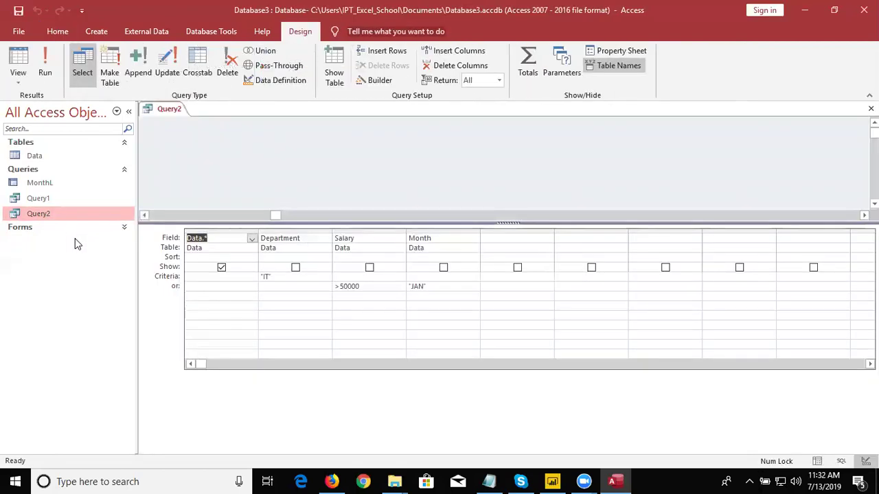
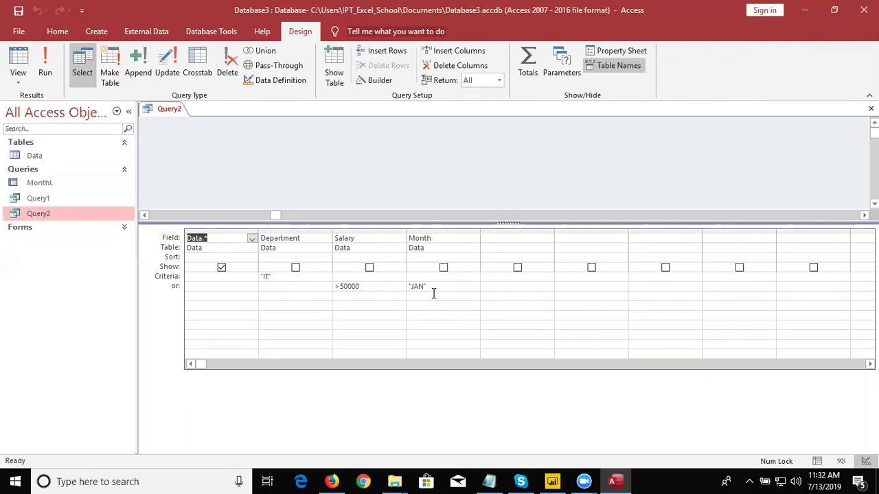
Replace Query2's Department criteria with "IT" Or "sales"
left_click(265, 277)
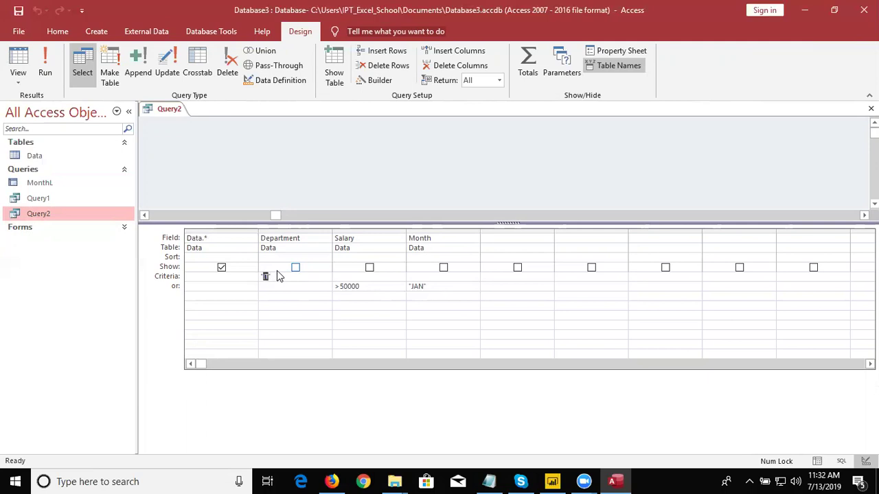
left_click(295, 267)
left_click(295, 268)
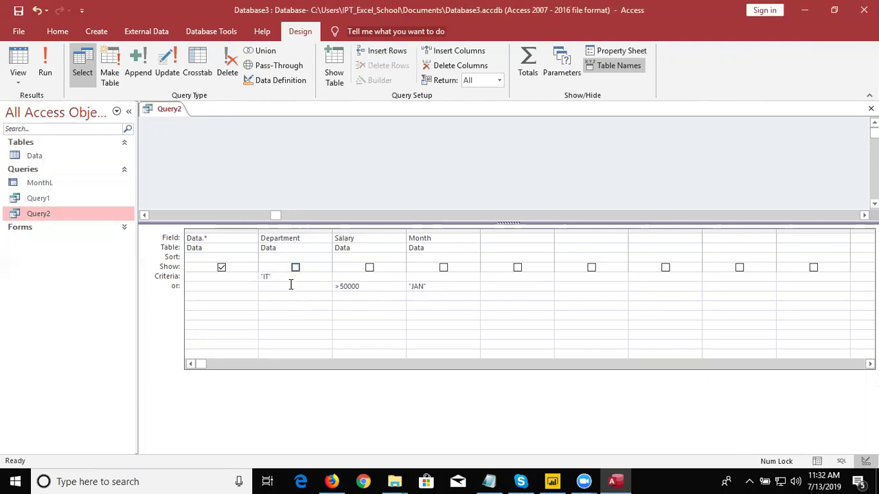
left_click(287, 277)
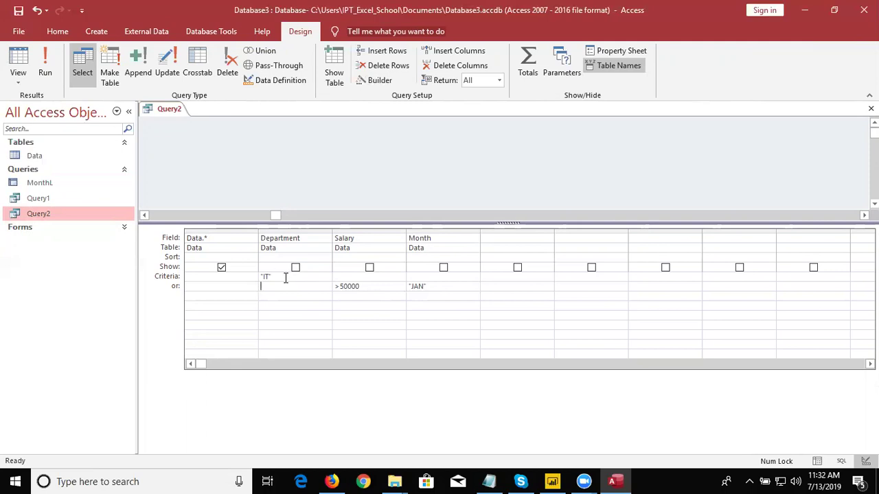
key("BackSpace")
key("BackSpace")
key("BackSpace")
key("BackSpace")
type("I")
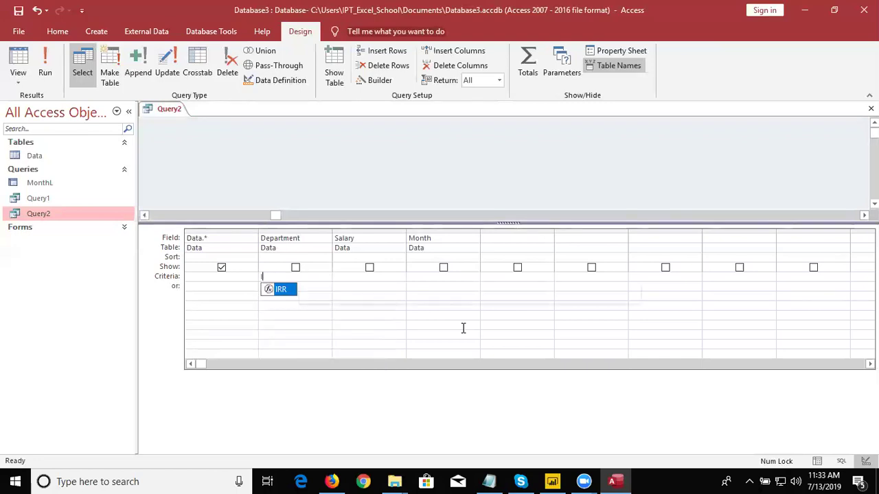
type("T a")
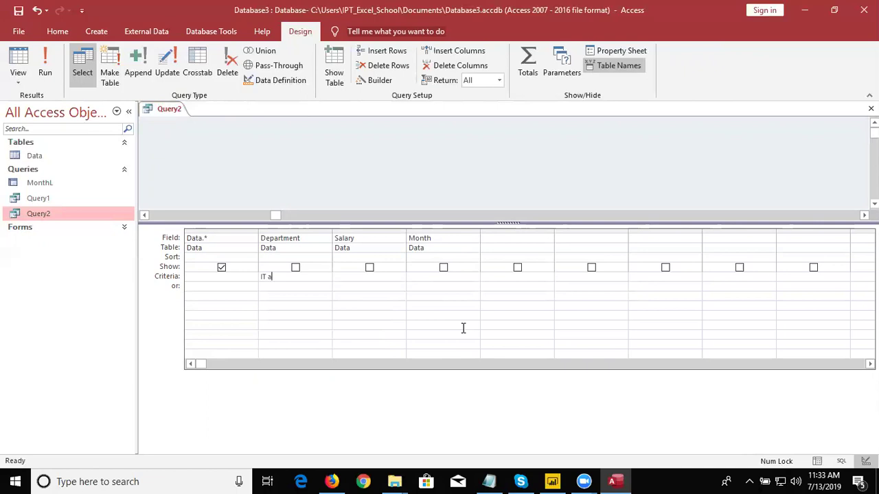
key("BackSpace")
type("od")
key("BackSpace")
type("e")
key("BackSpace")
type("r sa")
type("les")
key("Tab")
Save Query2 and run it to browse its 29 IT and Sales records
left_click(871, 109)
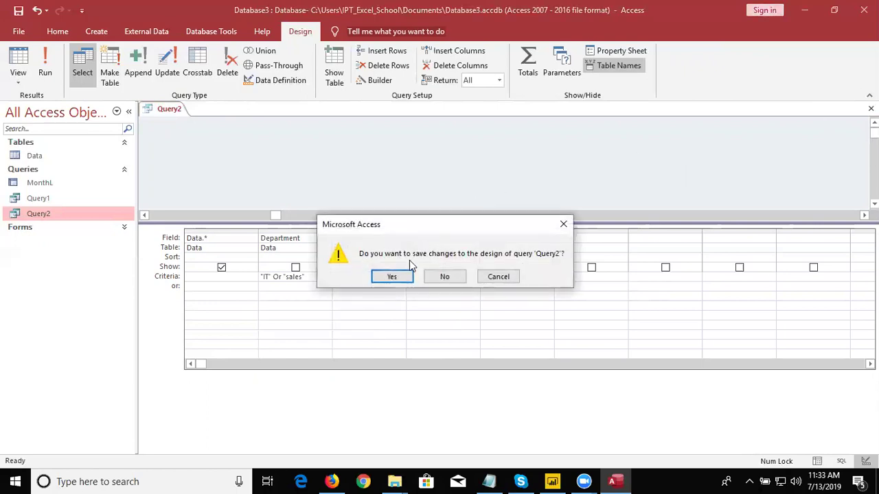
left_click(392, 277)
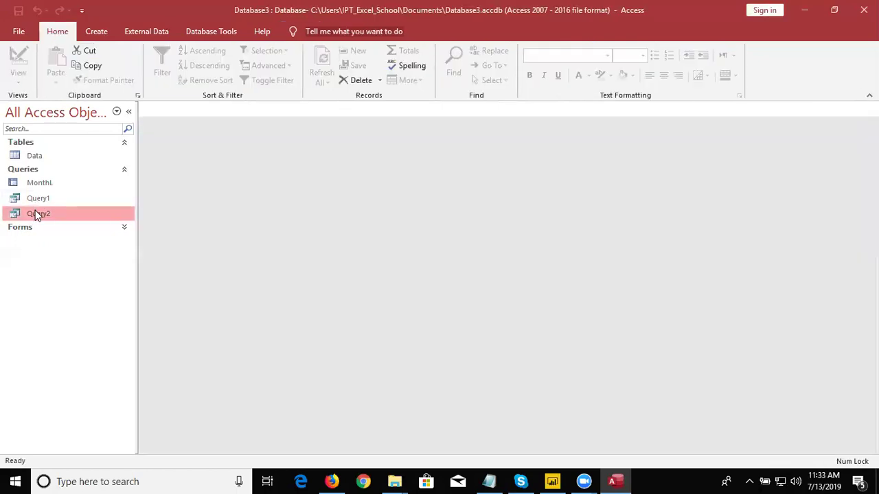
double_click(36, 213)
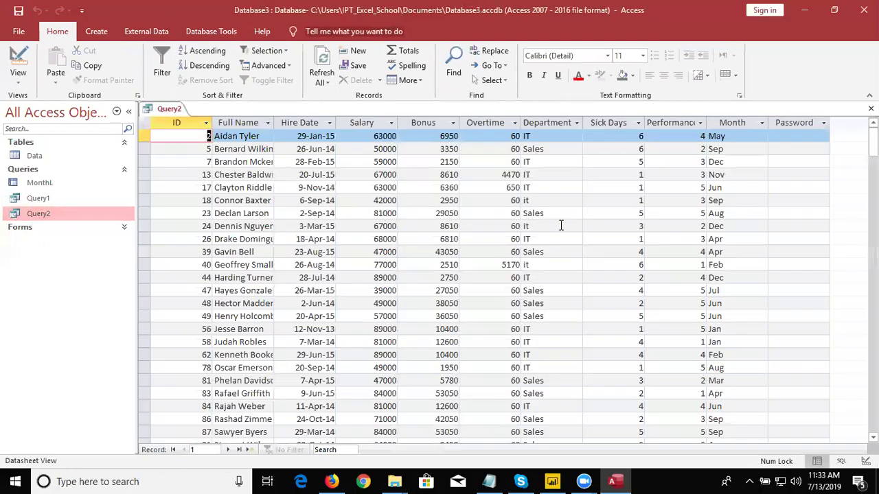
scroll(588, 392, "down", 3)
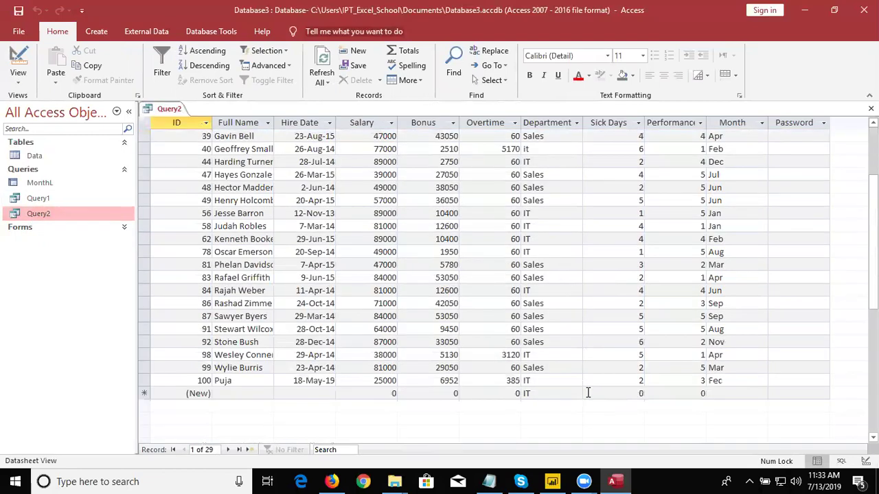
scroll(588, 392, "down", 1)
scroll(587, 392, "up", 5)
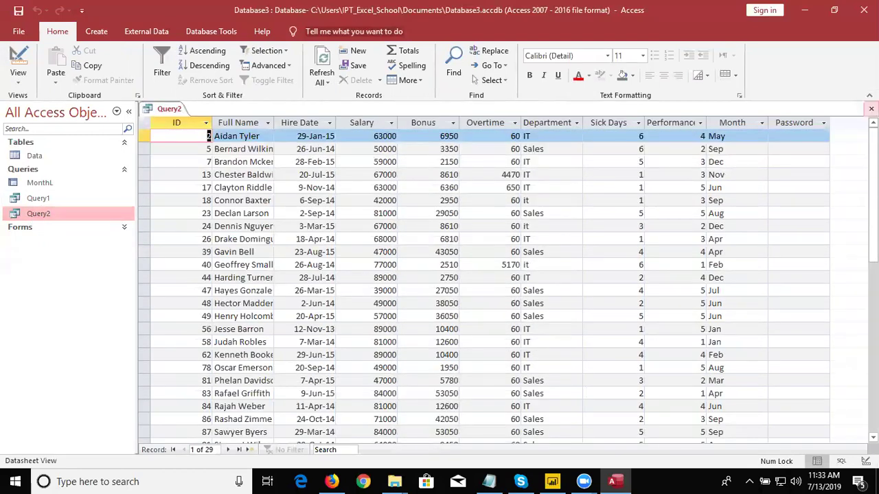
left_click(871, 108)
Reopen Query2's design, clear the Department criteria and switch the second column to Salary
right_click(97, 215)
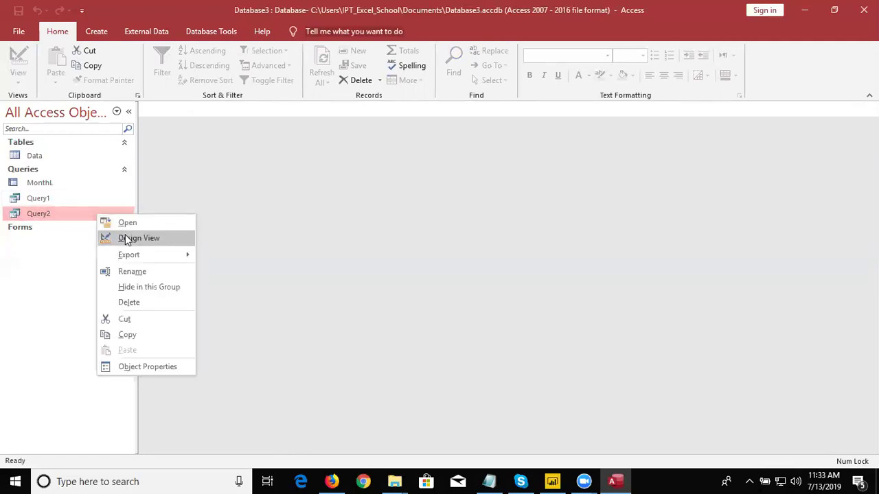
left_click(125, 240)
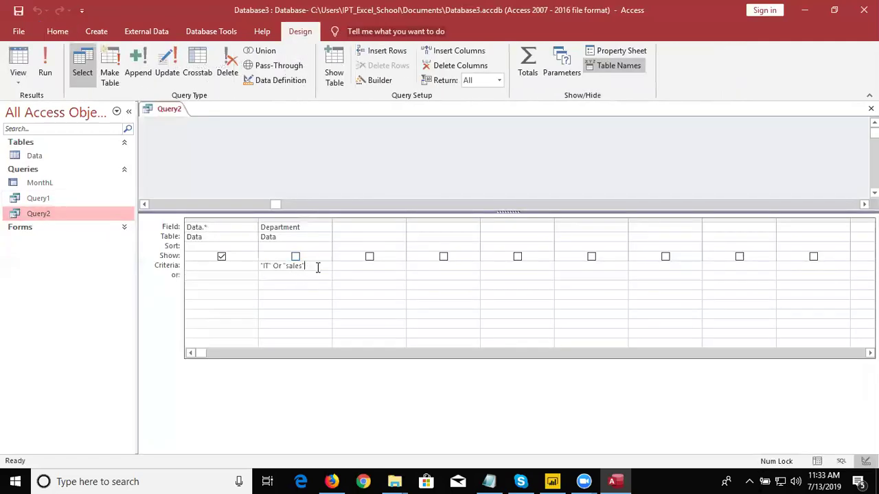
key("shift+Home")
key("Delete")
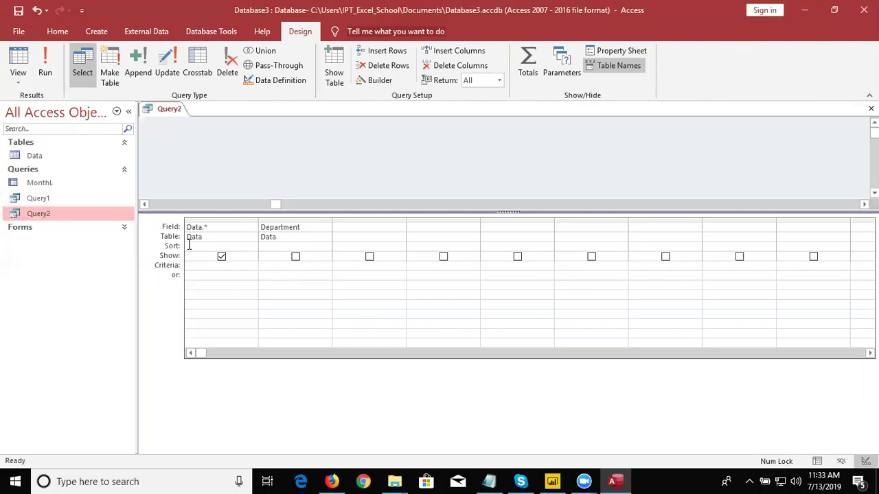
left_click(320, 230)
left_click(326, 229)
left_click(307, 273)
Set the Salary criteria to >=50000 And <=90000
left_click(300, 268)
type("50000")
key("BackSpace")
key("BackSpace")
key("BackSpace")
key("BackSpace")
key("BackSpace")
type(">")
type("00")
type(" and <=")
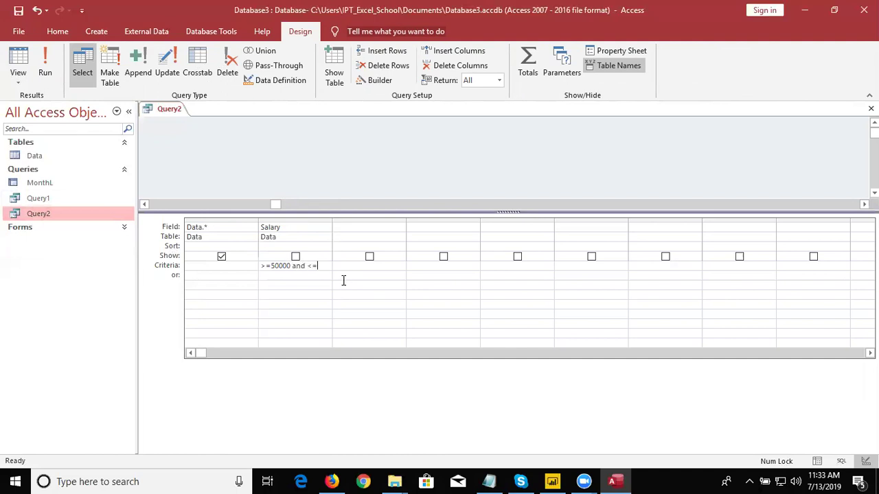
type("90000")
key("Return")
key("Left")
key("Down")
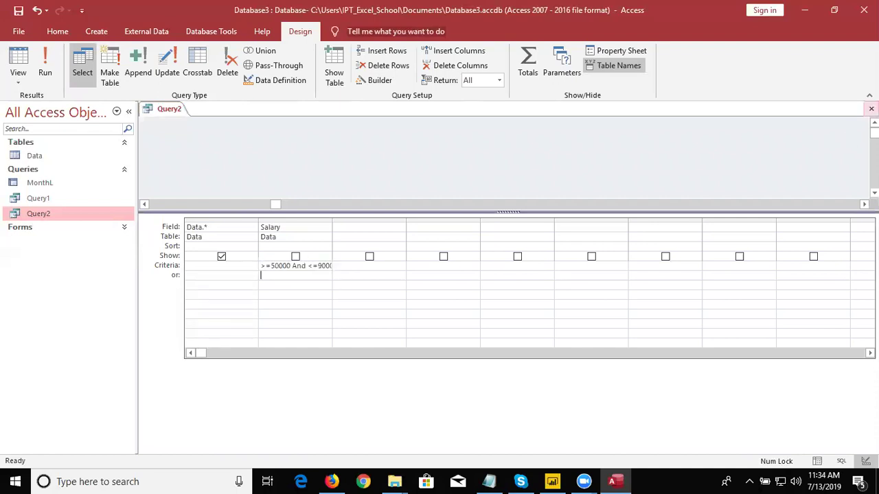
Save Query2 and run it to review its 58 records
left_click(870, 108)
left_click(402, 278)
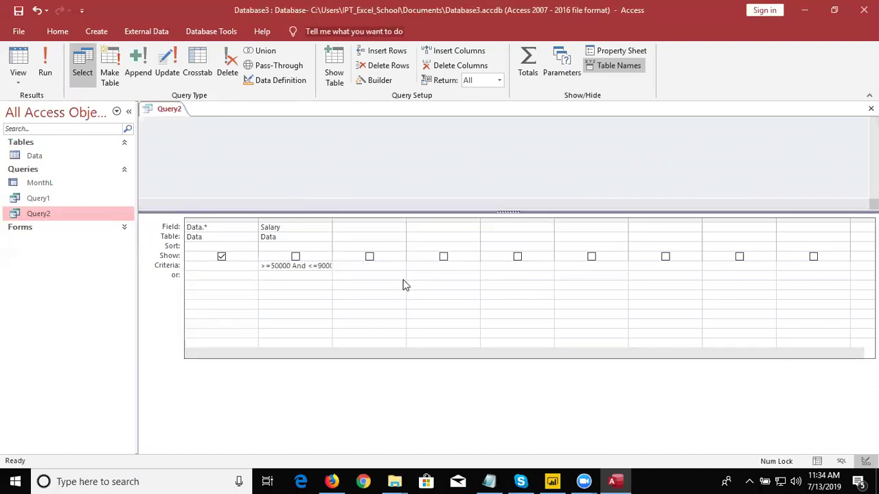
double_click(94, 218)
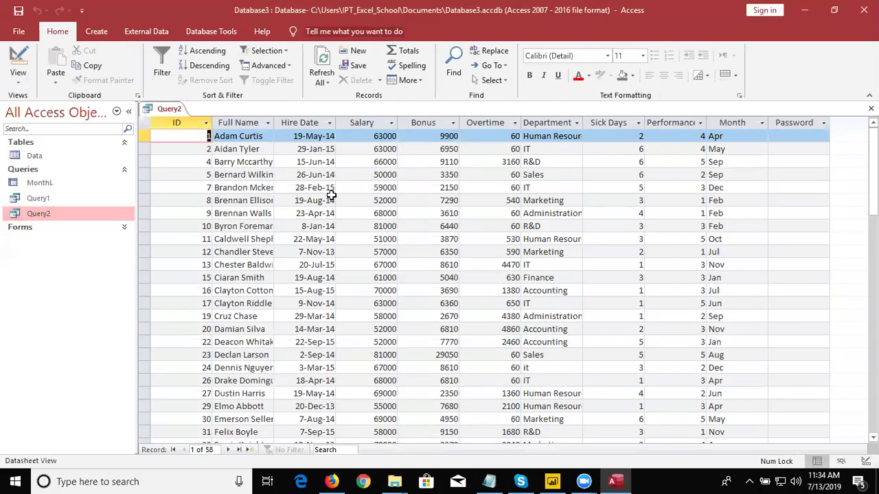
scroll(414, 187, "down", 4)
scroll(413, 188, "down", 1)
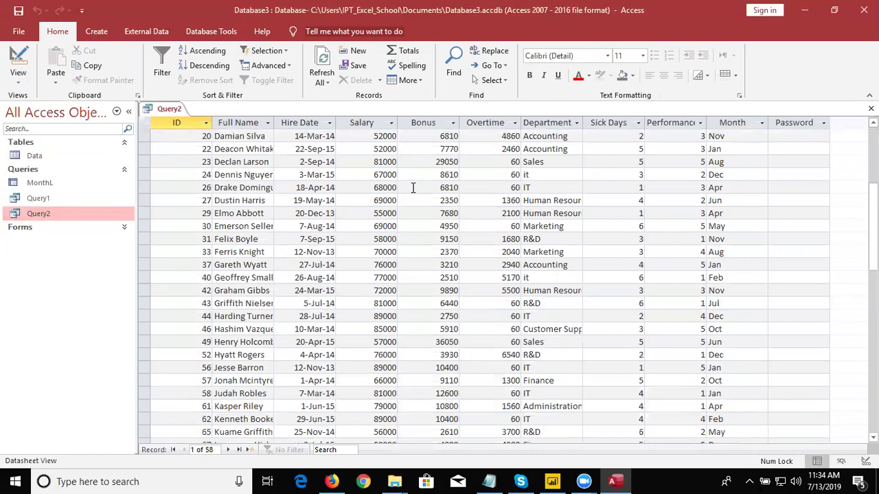
scroll(414, 188, "up", 1)
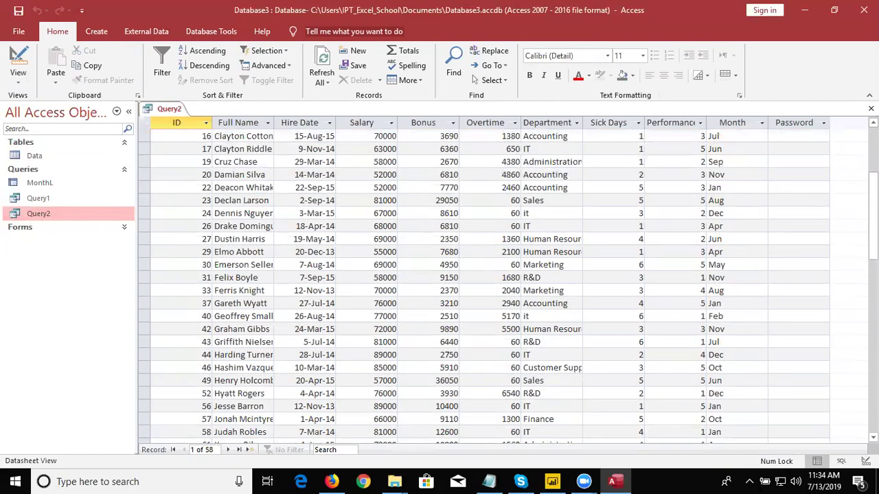
left_click(871, 109)
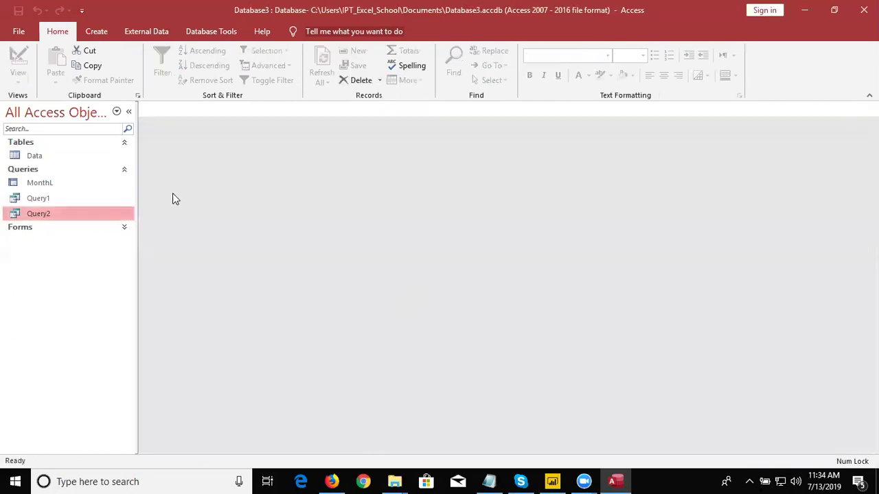
Reopen Query2's design and switch the second column back to Department
right_click(126, 213)
left_click(146, 234)
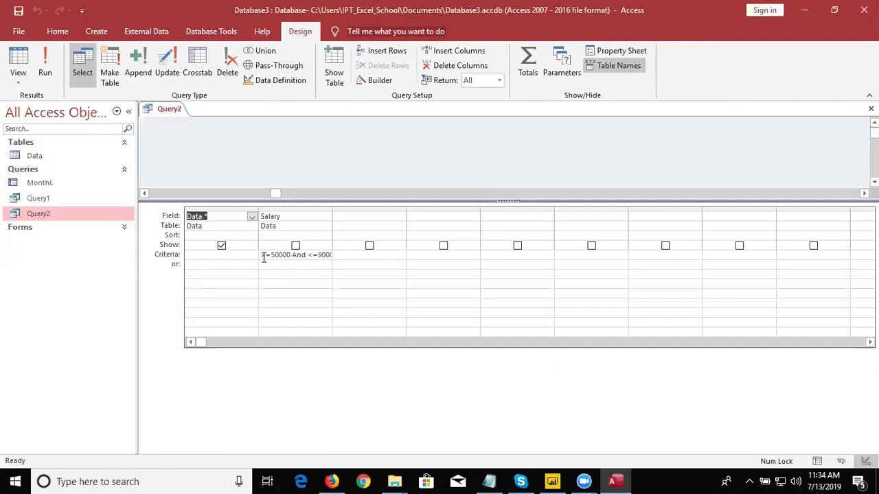
left_click_drag(261, 255, 348, 263)
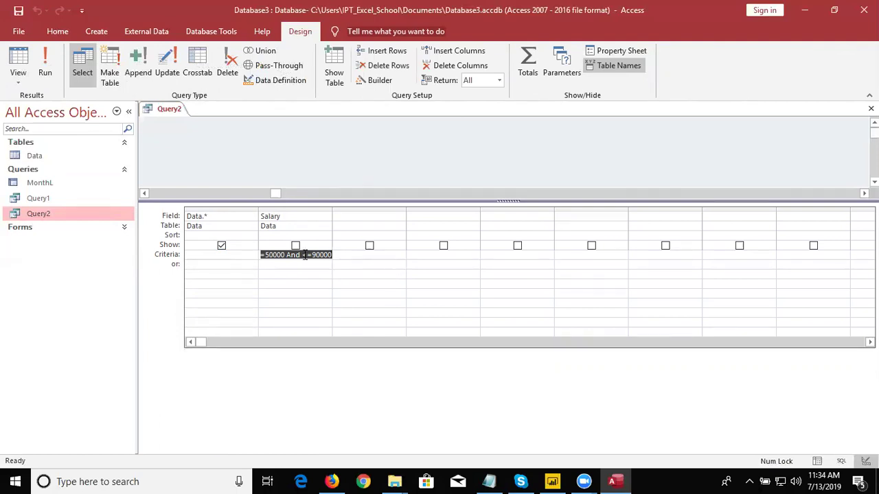
left_click(304, 216)
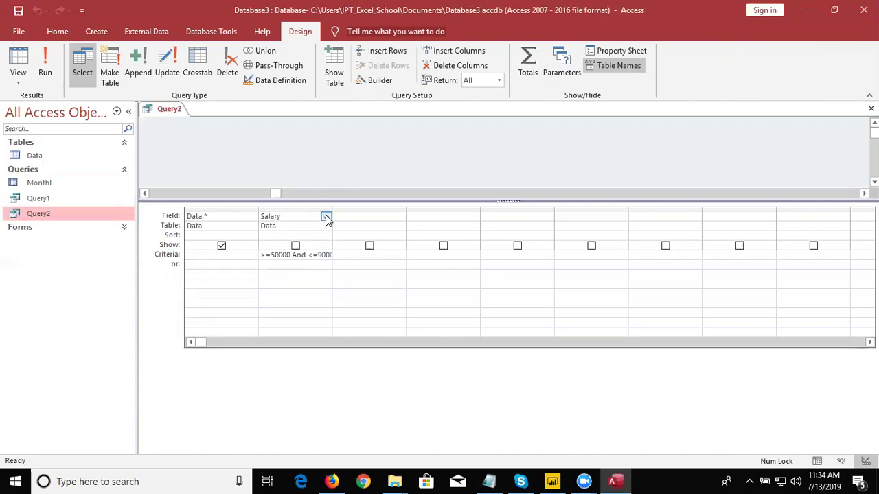
left_click(326, 217)
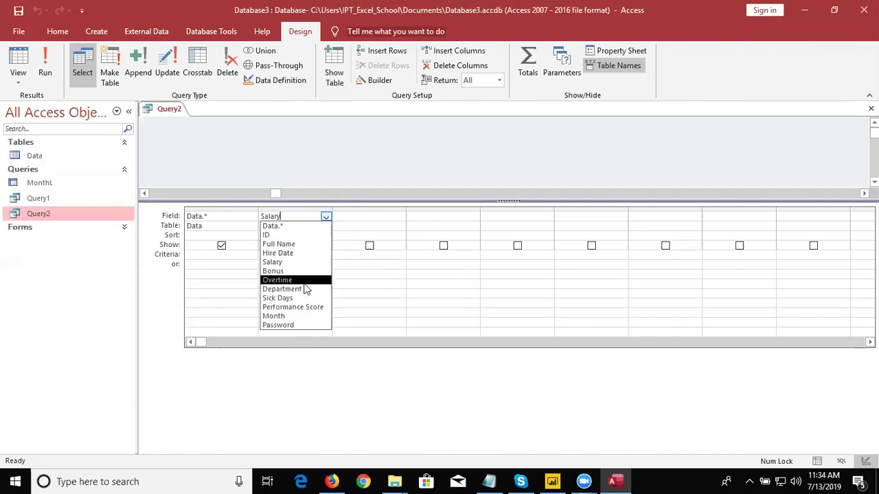
left_click(305, 287)
Set the Department criteria to Like "*M", save Query2 and run it
left_click(309, 255)
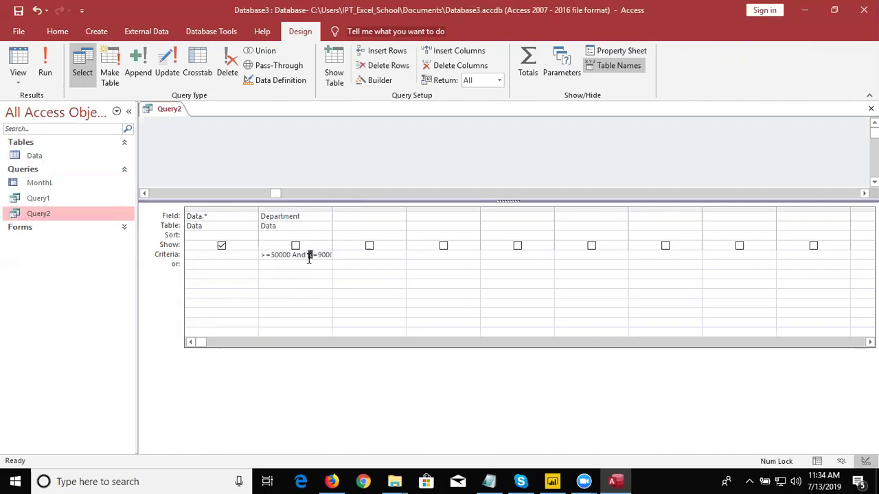
key("Delete")
key("Delete")
key("BackSpace")
key("BackSpace")
key("BackSpace")
key("BackSpace")
key("BackSpace")
key("BackSpace")
key("BackSpace")
key("BackSpace")
key("BackSpace")
key("BackSpace")
key("BackSpace")
key("BackSpace")
type("like ")
type("*")
type("M")
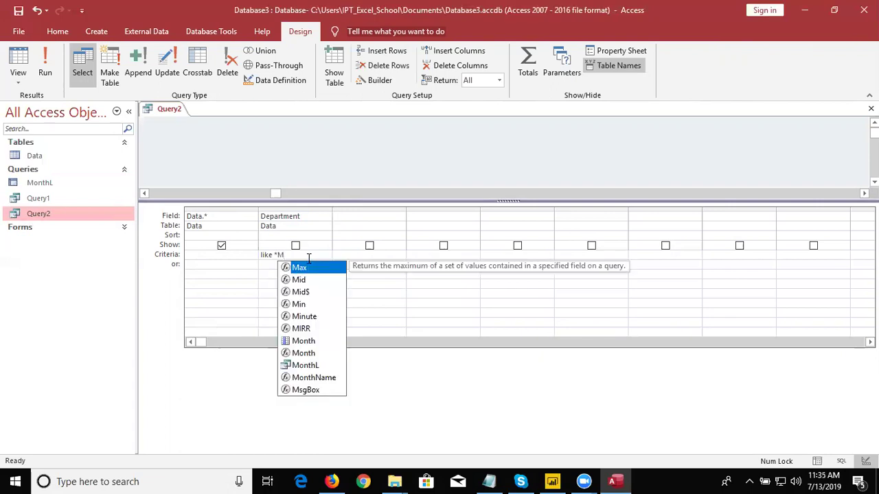
left_click(234, 283)
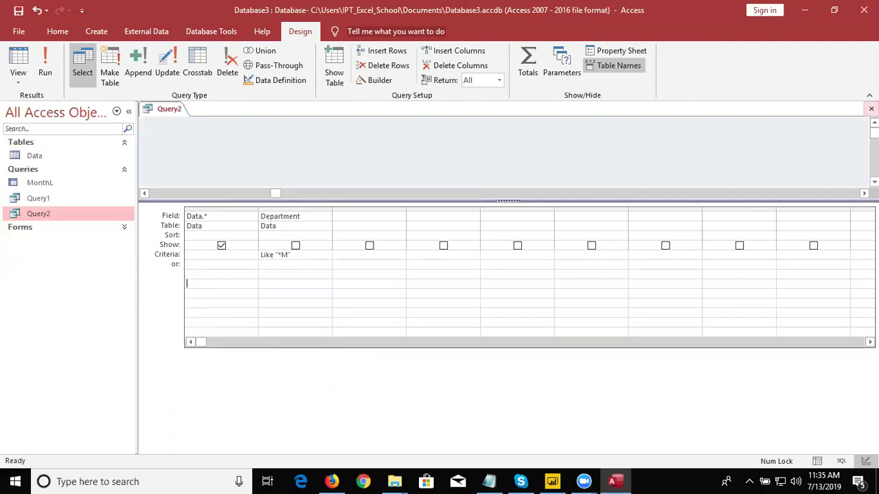
left_click(871, 109)
left_click(393, 276)
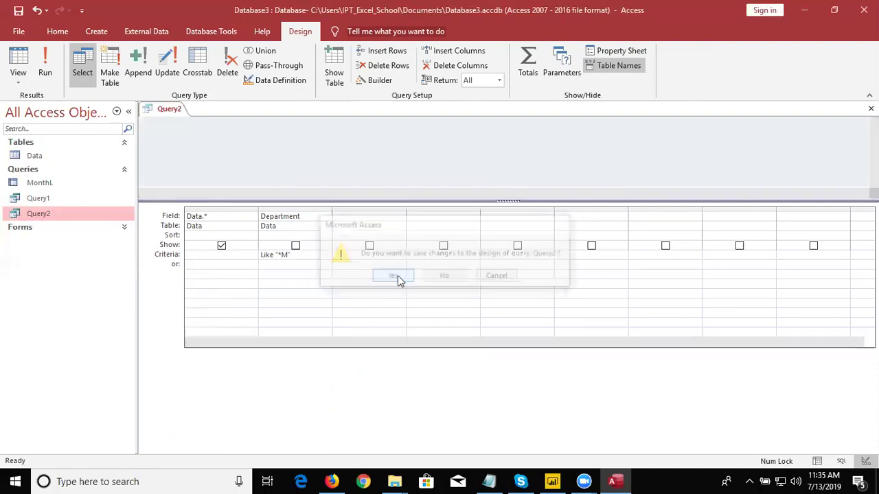
double_click(96, 215)
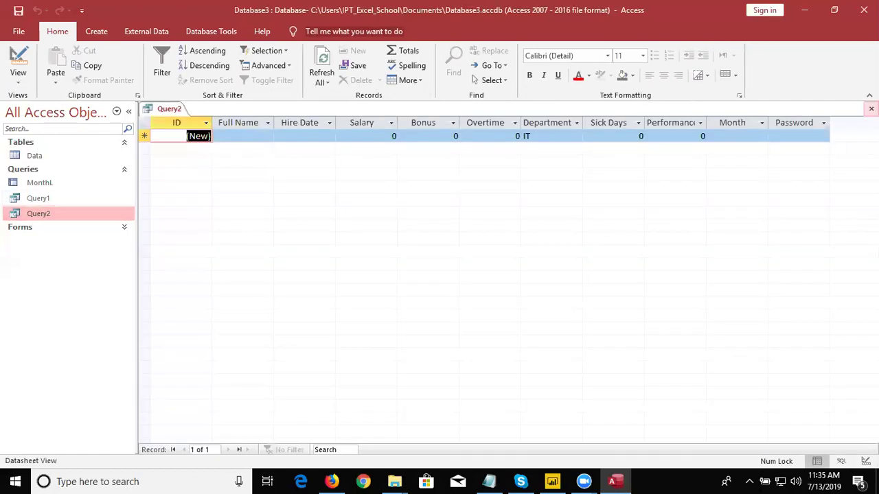
Change Query2's Department criteria to Like "*M*"
left_click(871, 109)
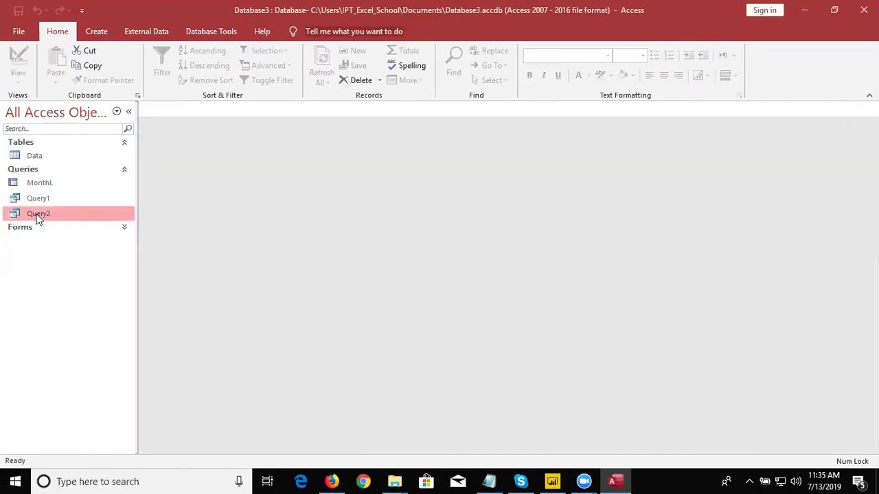
right_click(37, 215)
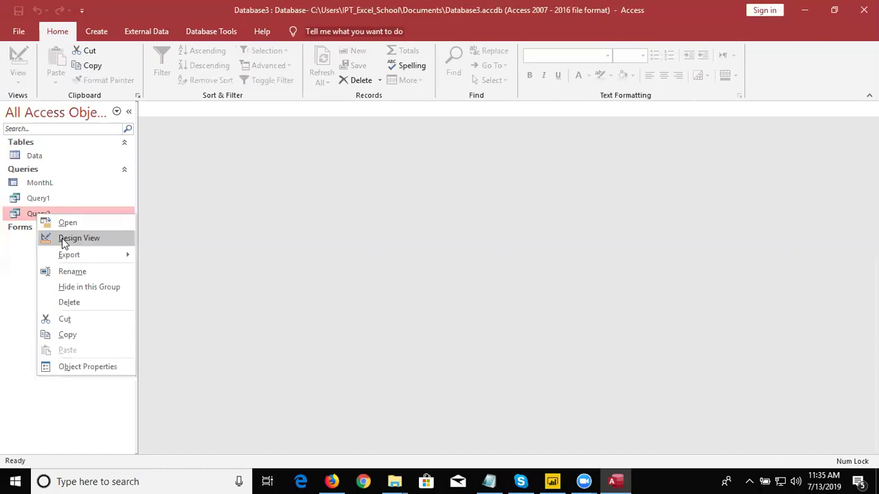
left_click(62, 239)
left_click(288, 244)
key("shift+Left")
key("Right")
key("shift+Left")
key("Right")
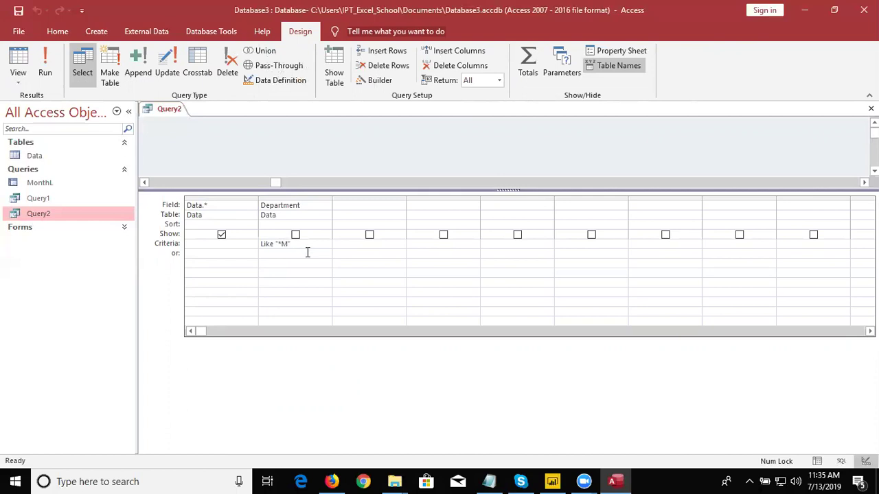
type("*")
Save Query2 and rerun it to see its 37 records containing M
left_click(870, 109)
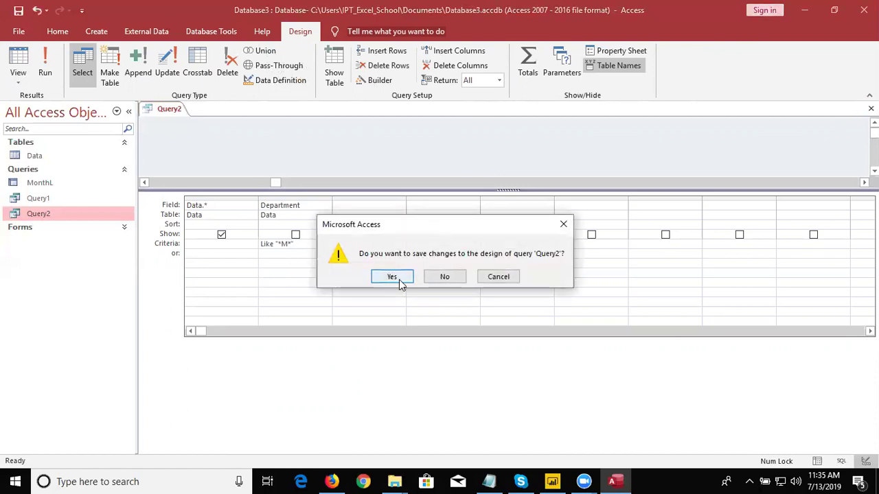
left_click(399, 281)
double_click(91, 212)
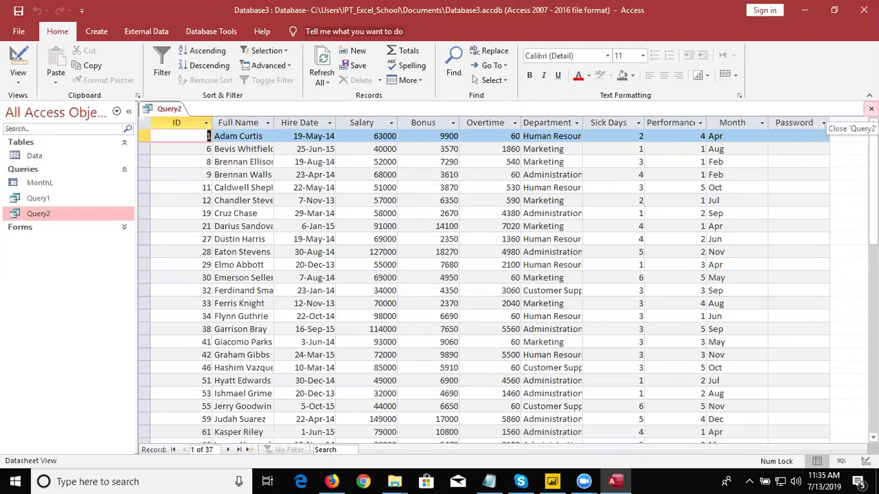
left_click(871, 109)
Change Query2's Department criteria to Like "??"
right_click(90, 215)
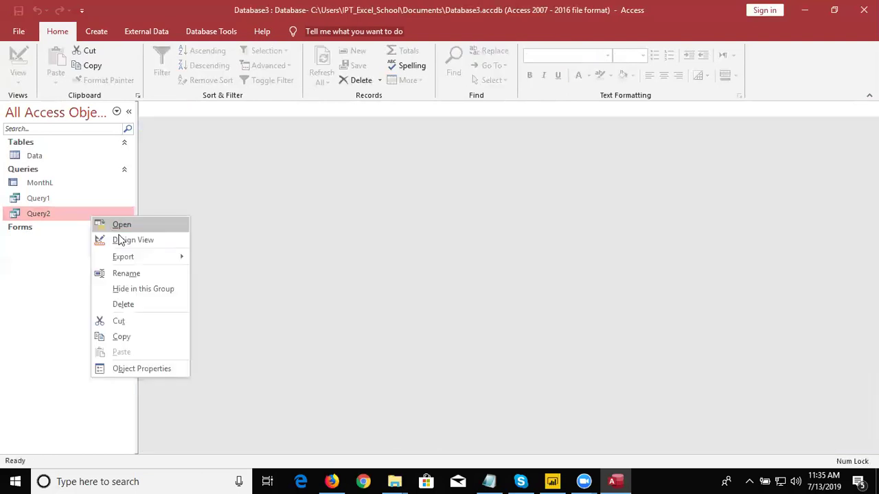
left_click(125, 239)
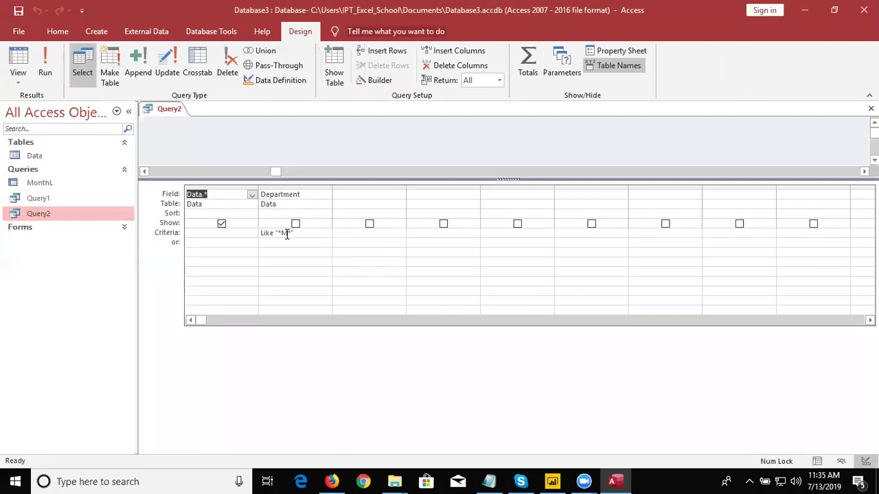
left_click(286, 234)
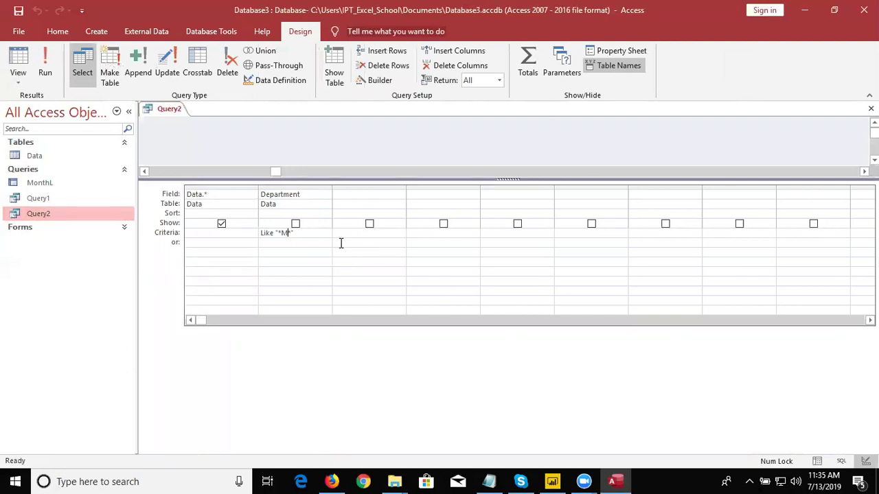
key("Delete")
key("Left")
key("Right")
type("*")
key("BackSpace")
key("BackSpace")
key("BackSpace")
key("BackSpace")
type("???")
key("BackSpace")
left_click(288, 263)
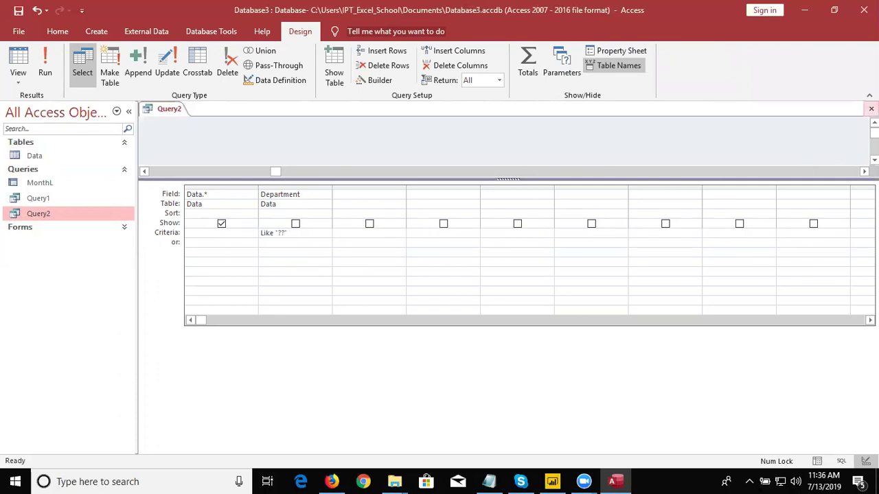
Save Query2 and run it to see the 16 two-letter IT records
left_click(871, 109)
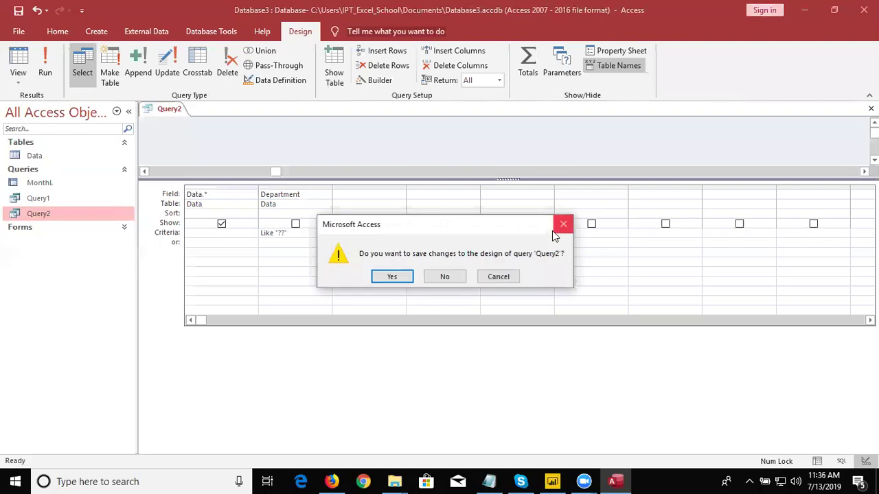
left_click(397, 275)
double_click(59, 215)
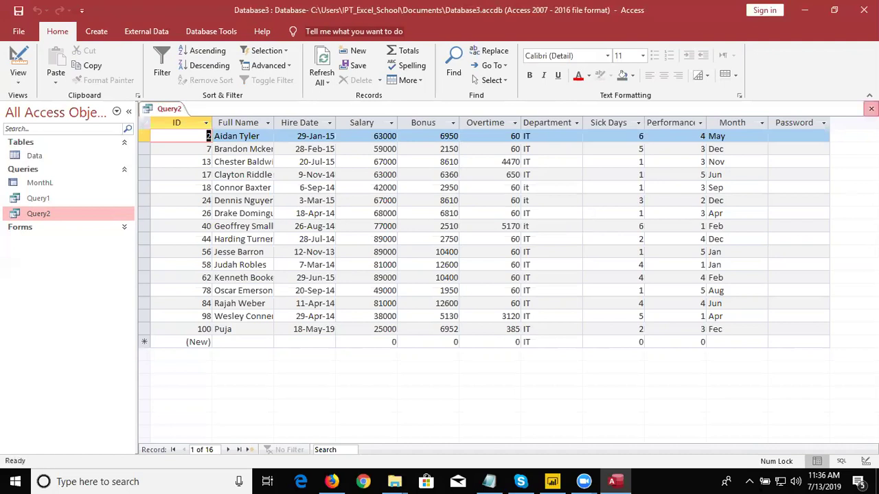
left_click(871, 108)
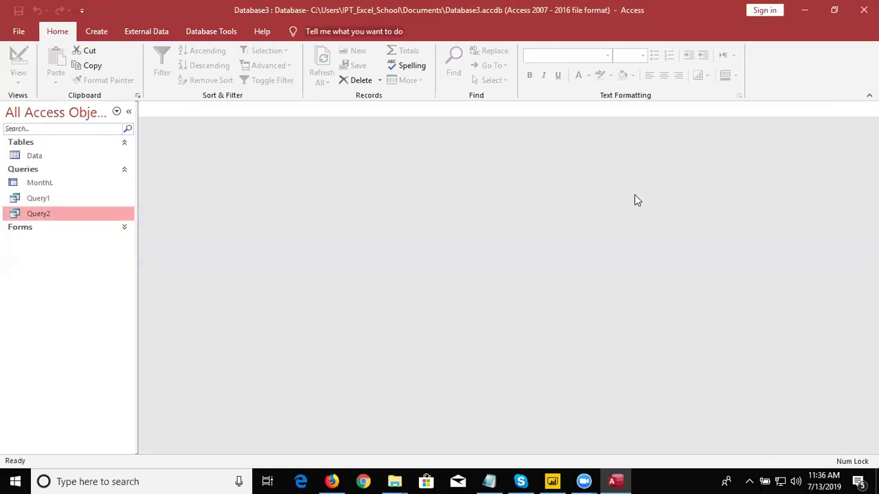
right_click(65, 213)
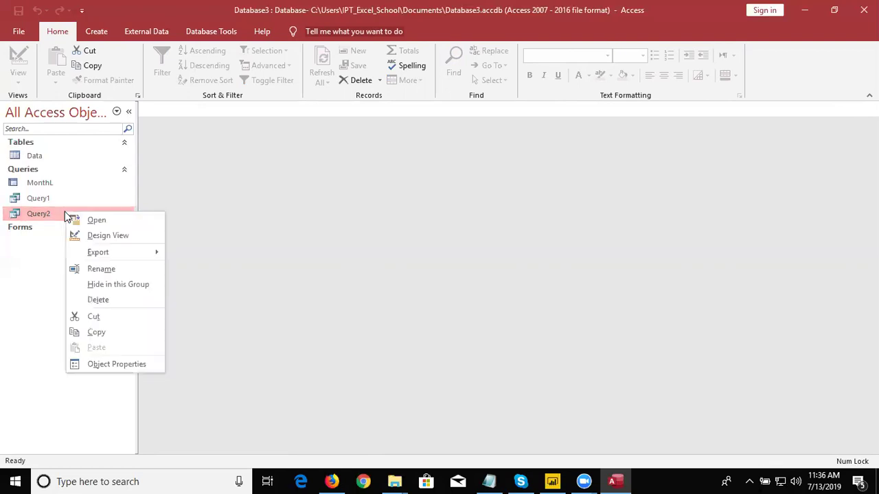
left_click(92, 236)
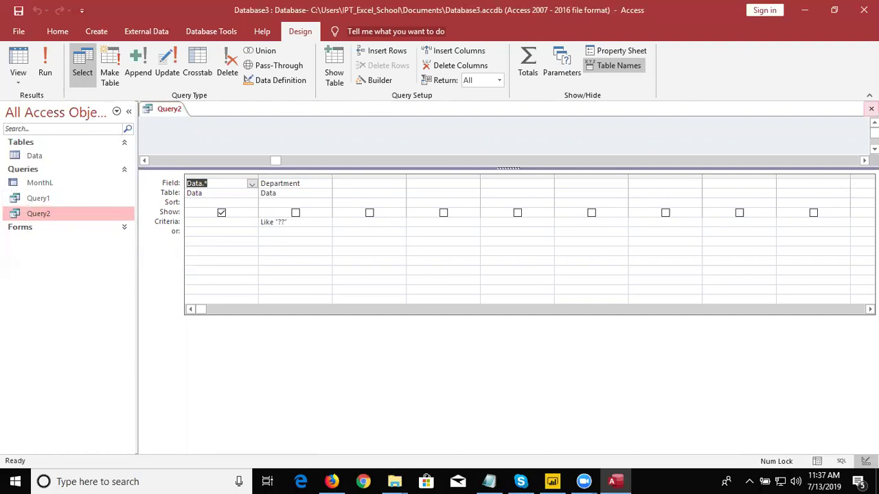
left_click(870, 108)
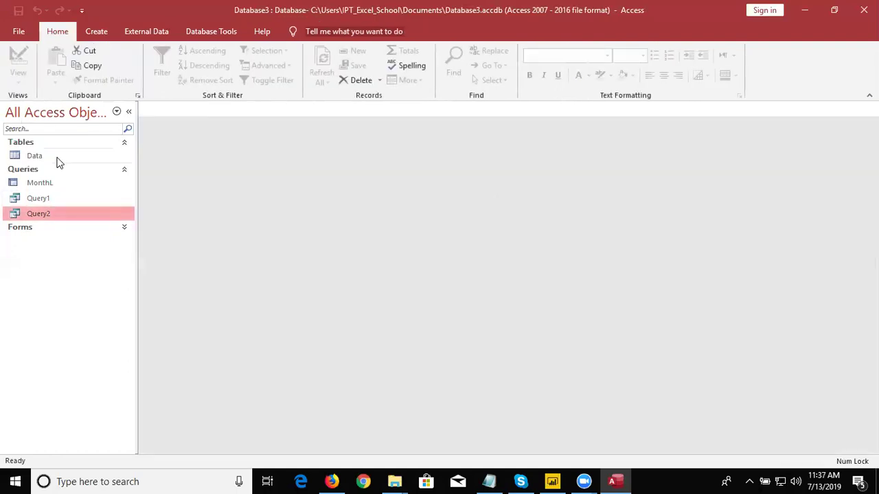
double_click(58, 159)
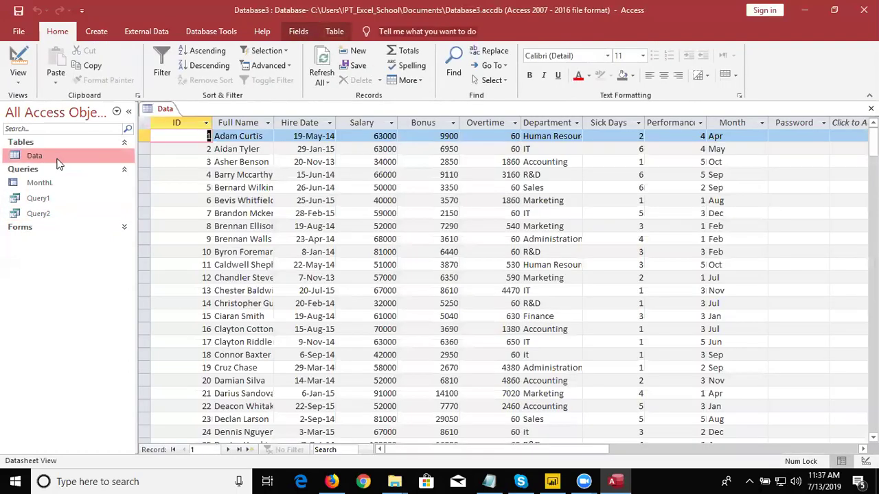
key("Tab")
key("Tab")
key("Tab")
key("Tab")
key("Tab")
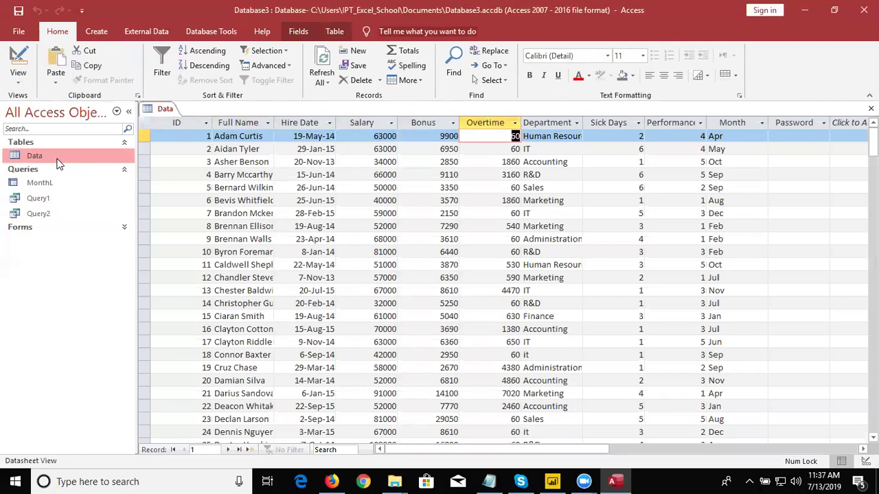
key("Tab")
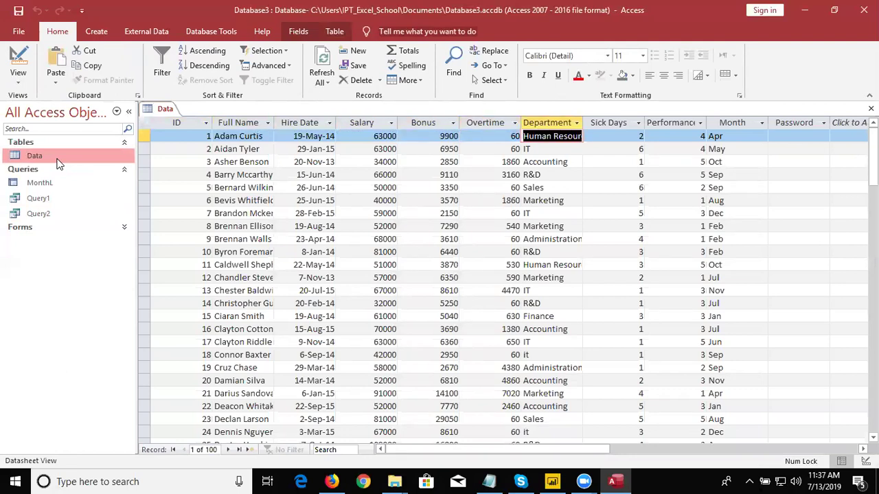
key("shift+Tab")
key("Tab")
key("shift+Tab")
key("shift+Tab")
key("shift+Tab")
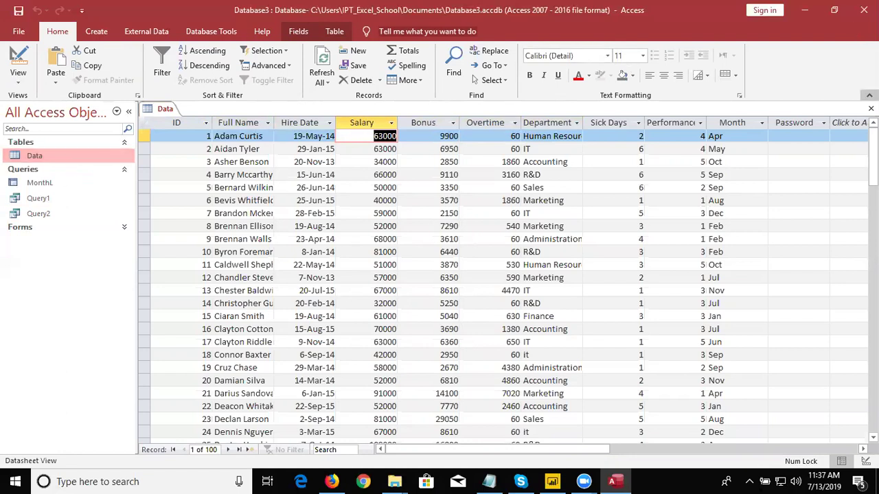
left_click(871, 109)
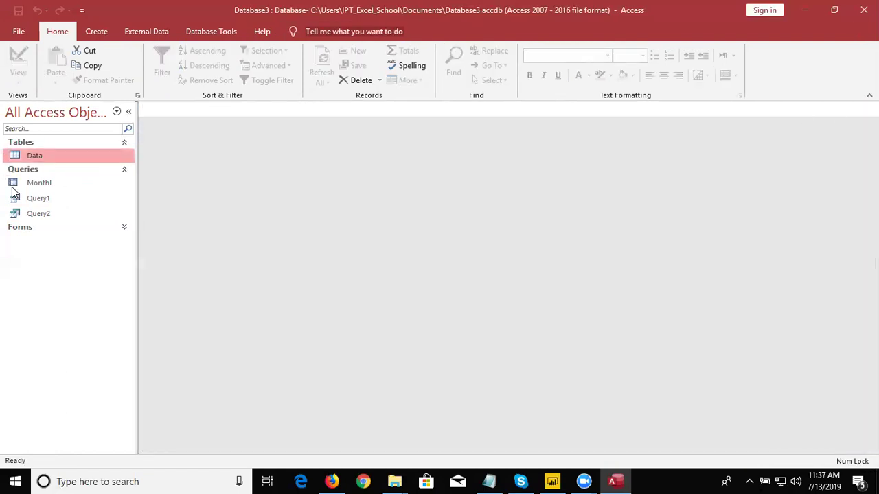
Create a new blank query in Design view, with Show Table listing the Data table
left_click(38, 187)
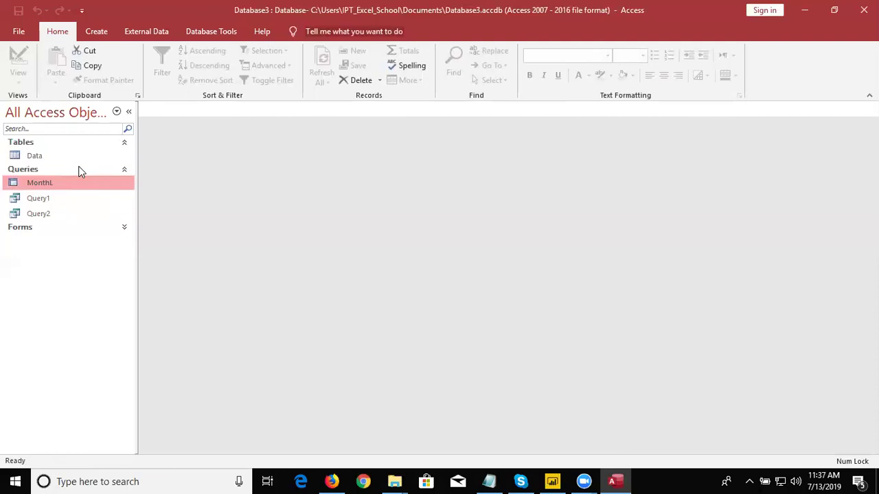
left_click(97, 32)
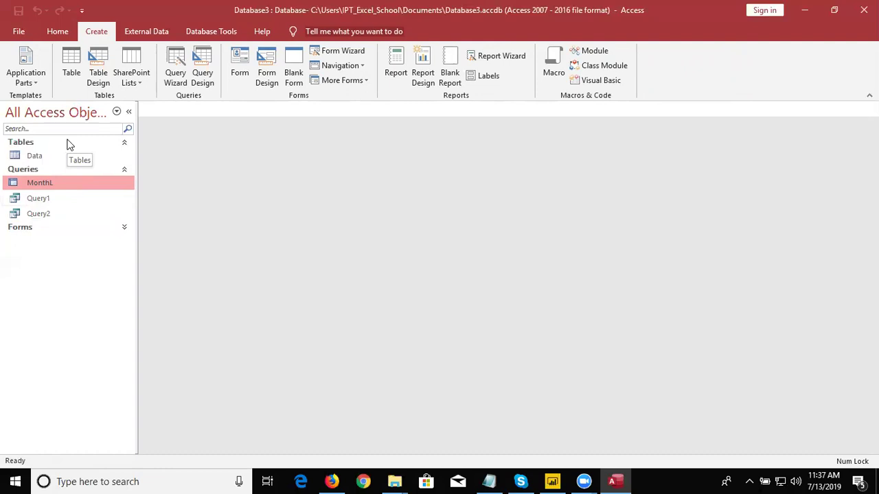
left_click(62, 158)
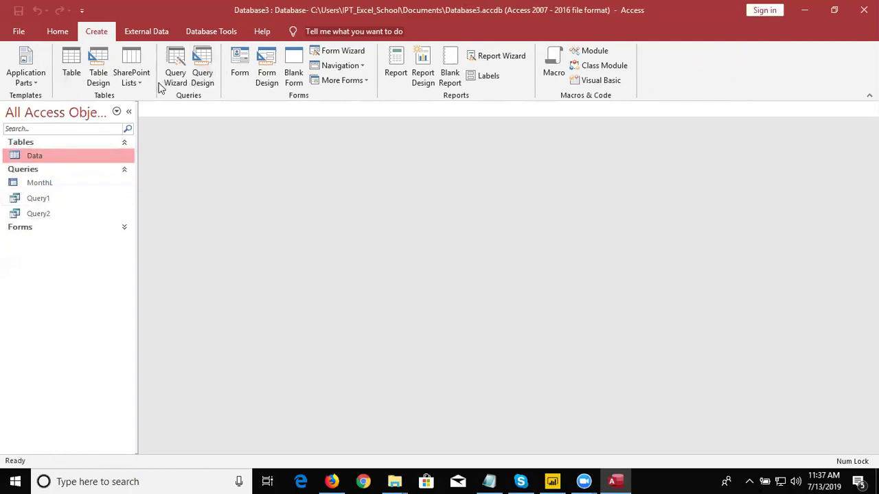
left_click(201, 77)
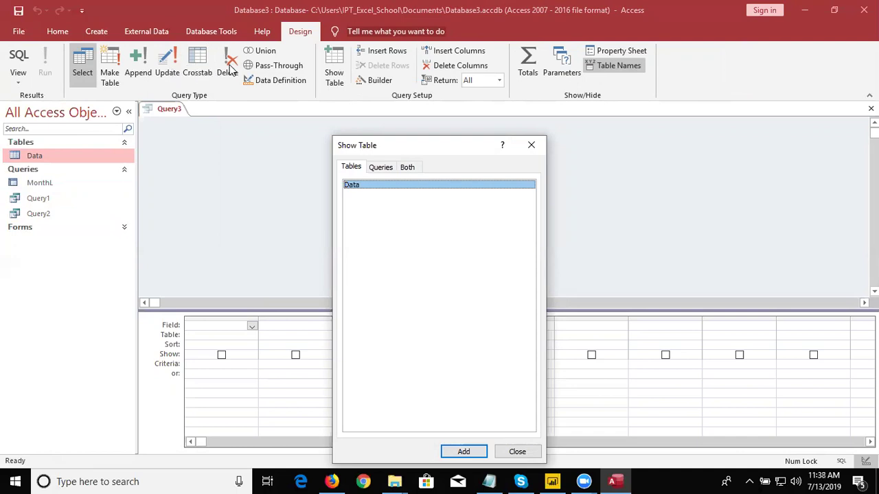
Add the Data table and its ID, Full Name, Hire Date, Salary, Bonus and Overtime fields to Query3
left_click(484, 456)
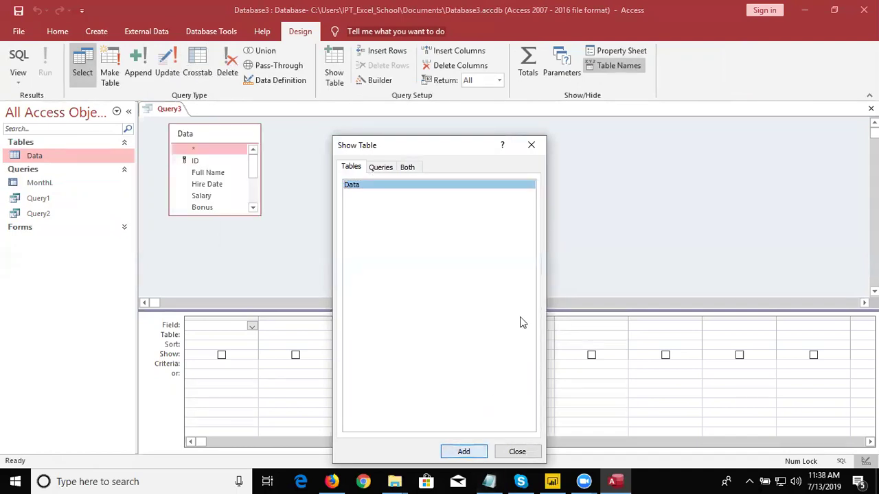
left_click(531, 145)
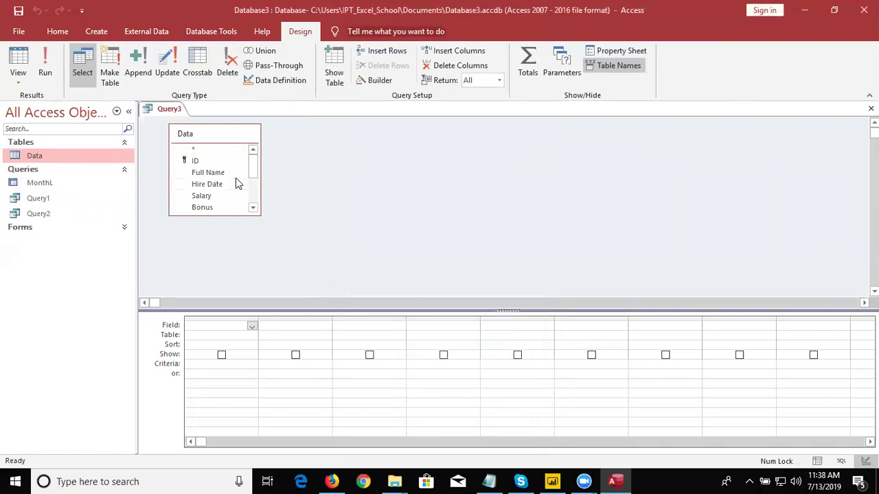
double_click(221, 165)
double_click(222, 174)
double_click(220, 186)
double_click(216, 196)
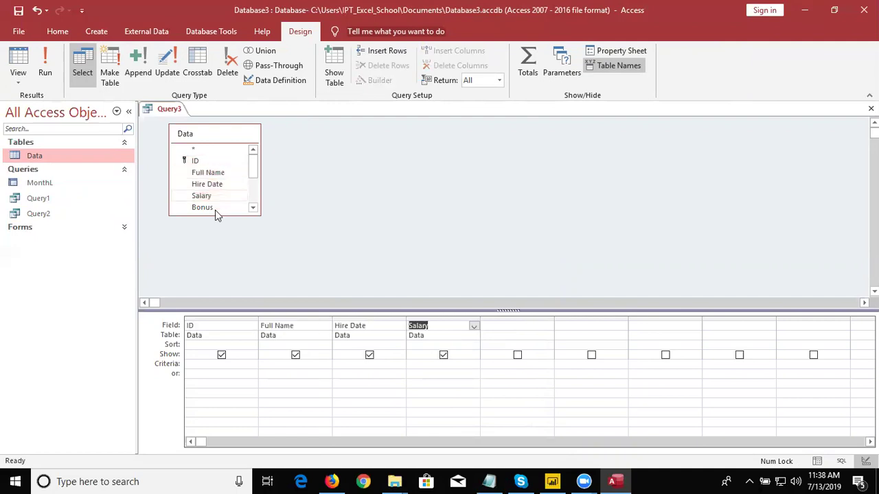
double_click(214, 209)
left_click(252, 208)
left_click(253, 208)
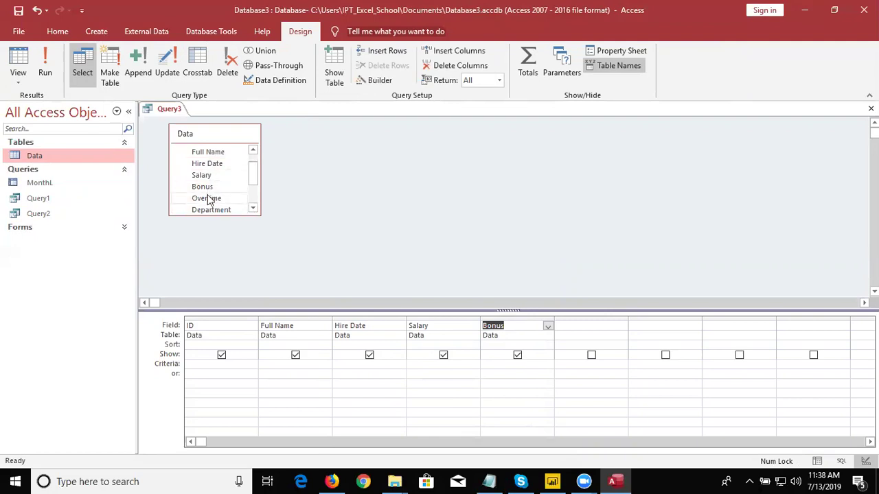
double_click(209, 199)
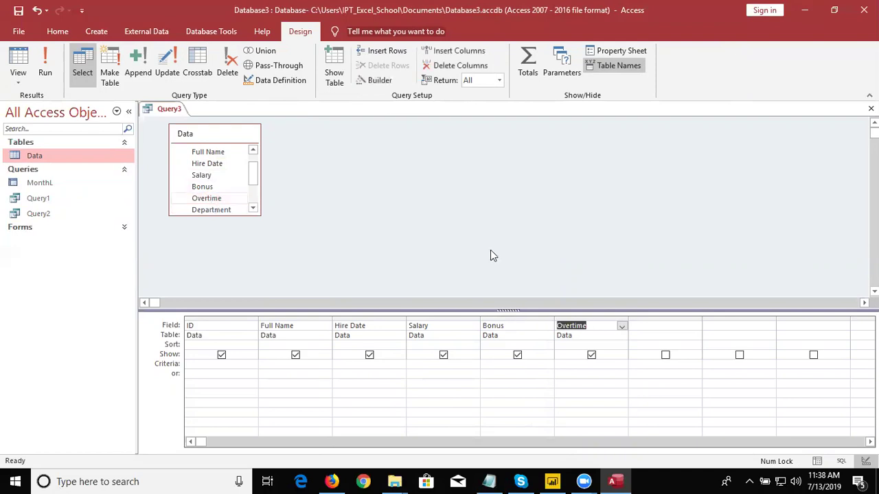
Begin a calculated field in the seventh column reading Total:[Salary] +
left_click(642, 327)
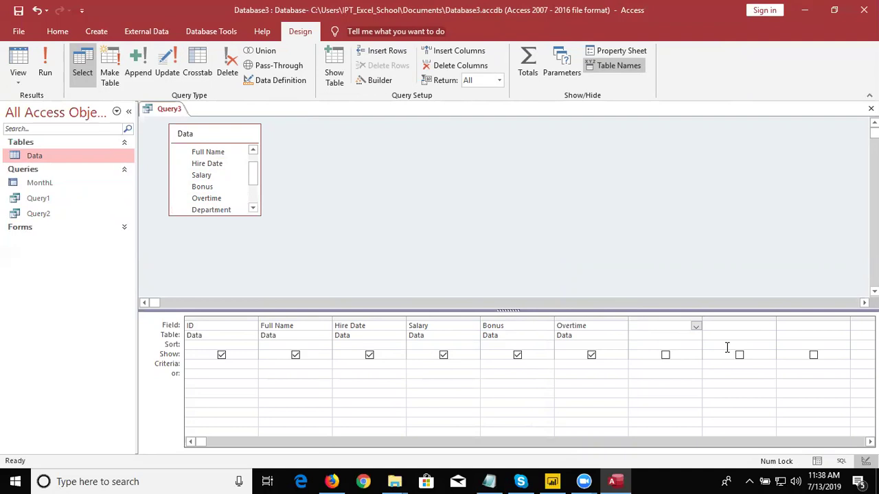
type("Tot")
key("Caps_Lock")
type("L")
key("BackSpace")
key("BackSpace")
key("Caps_Lock")
type("ta")
type("l:")
type("[")
type("Sala")
type("ry")
type("] +")
Open the Expression Builder for the Total field and expand Database3.accdb > Tables > Data
right_click(680, 326)
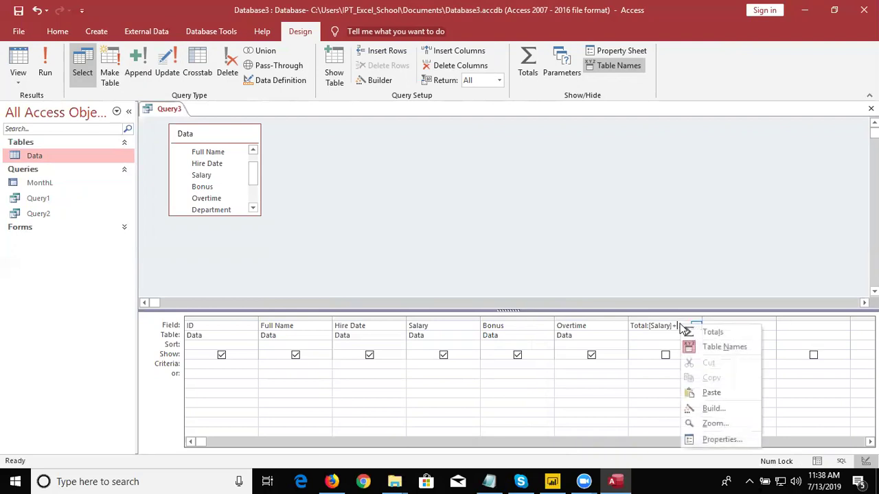
left_click(714, 410)
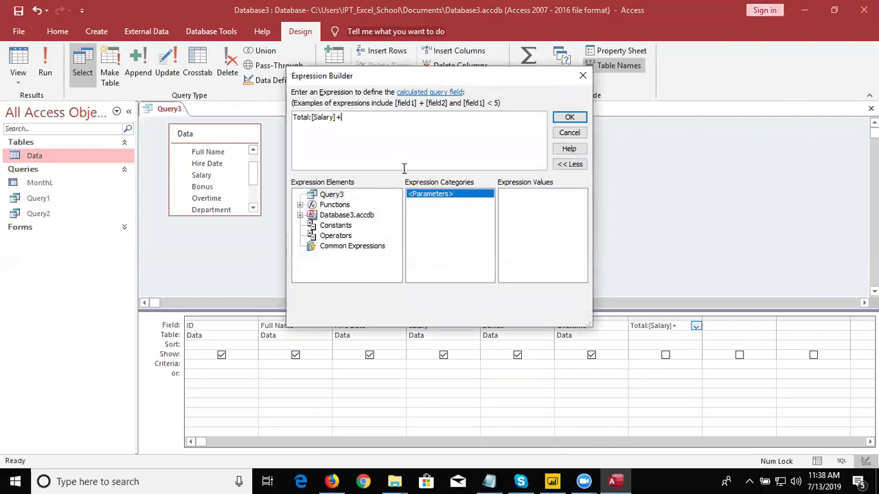
left_click(300, 215)
left_click(312, 226)
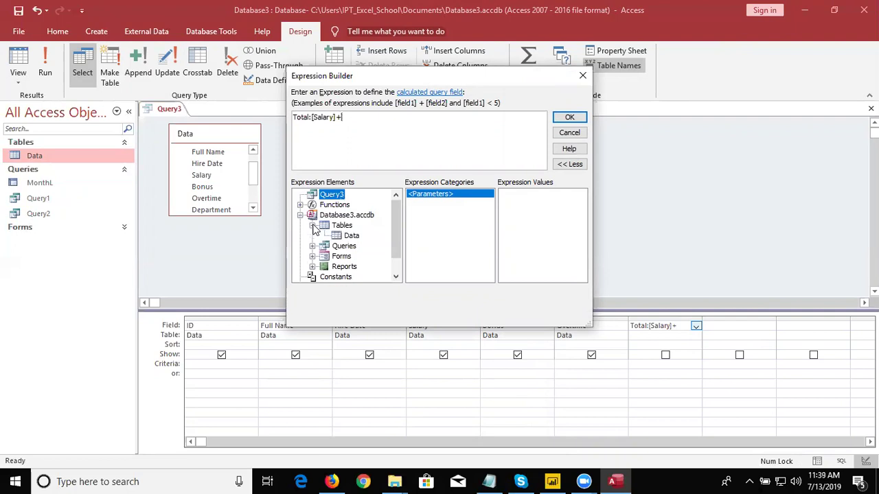
left_click(339, 238)
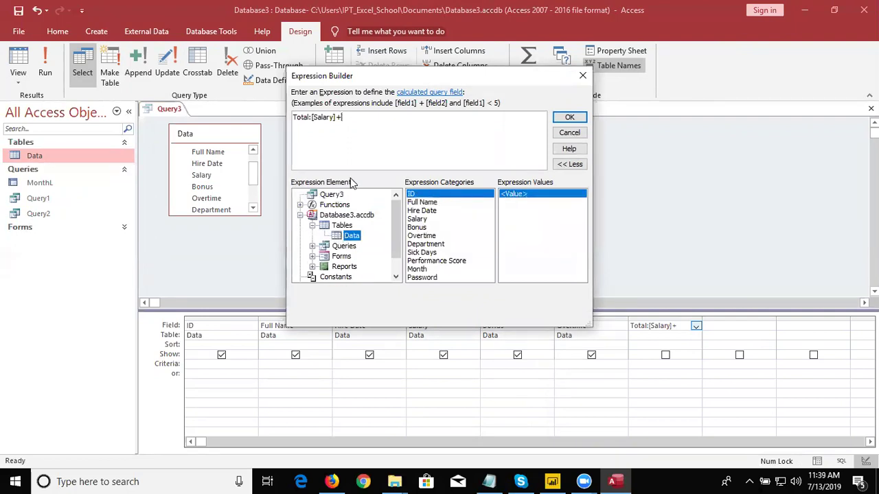
Finish the Total expression with Bonus + Overtime, accept it, and close Query3
left_click(361, 118)
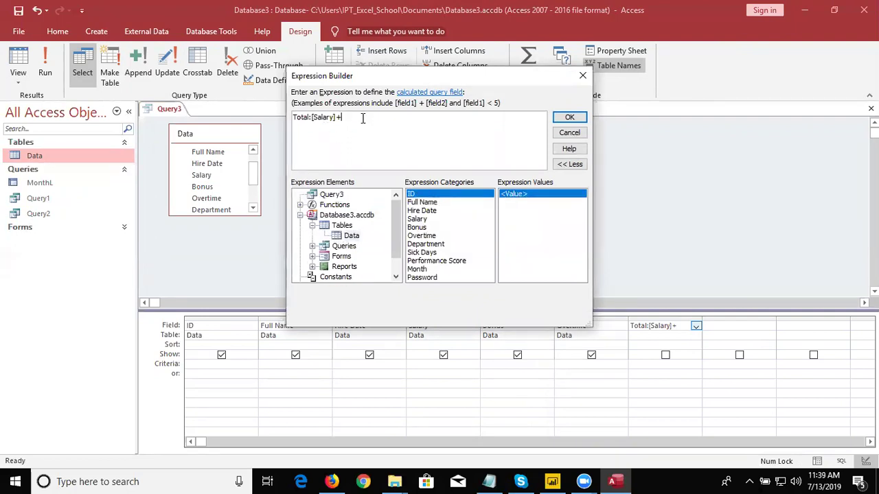
double_click(420, 228)
type("+")
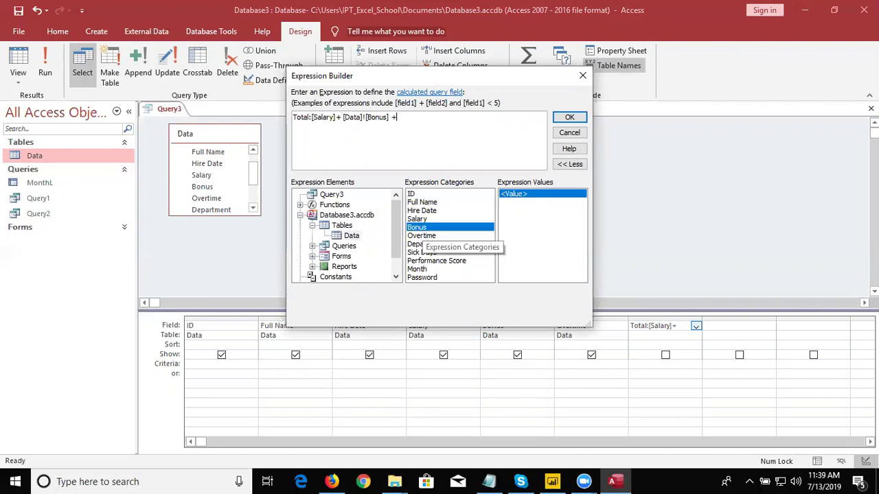
left_click(417, 244)
double_click(421, 235)
left_click(582, 119)
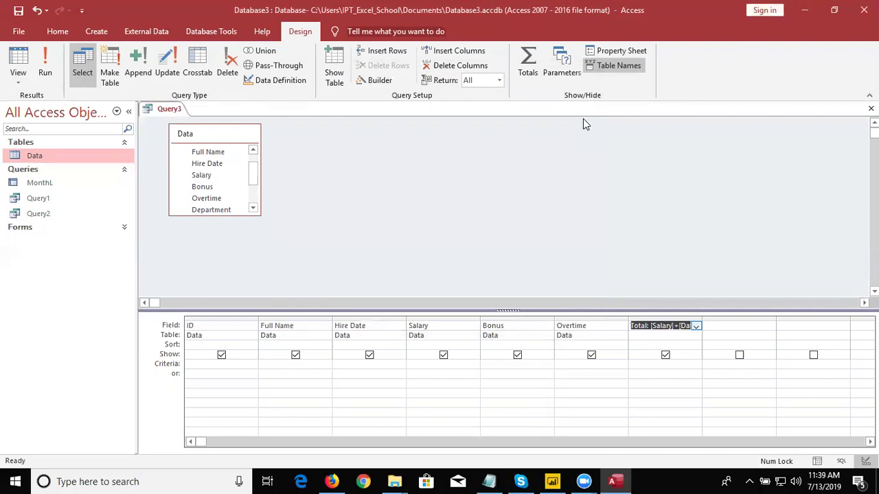
left_click(567, 364)
left_click(871, 108)
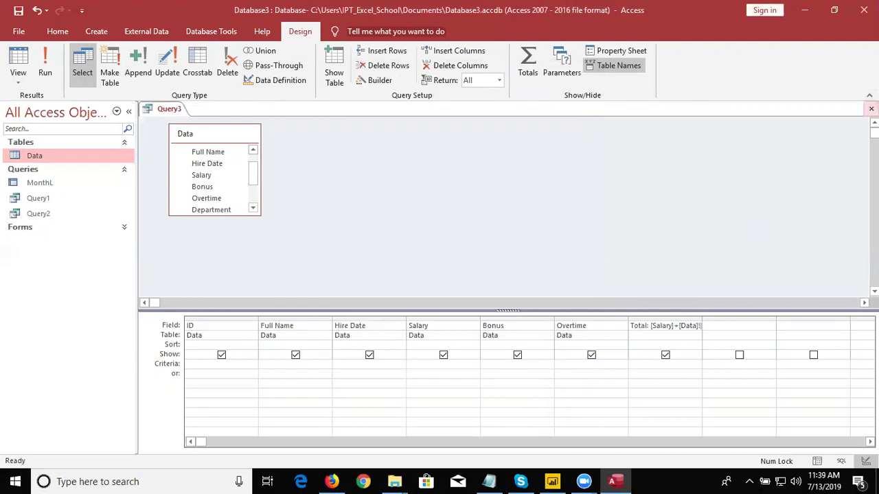
Cancel closing and add Department, Sick Days and Performance Score to Query3's grid
key("Escape")
left_click(730, 326)
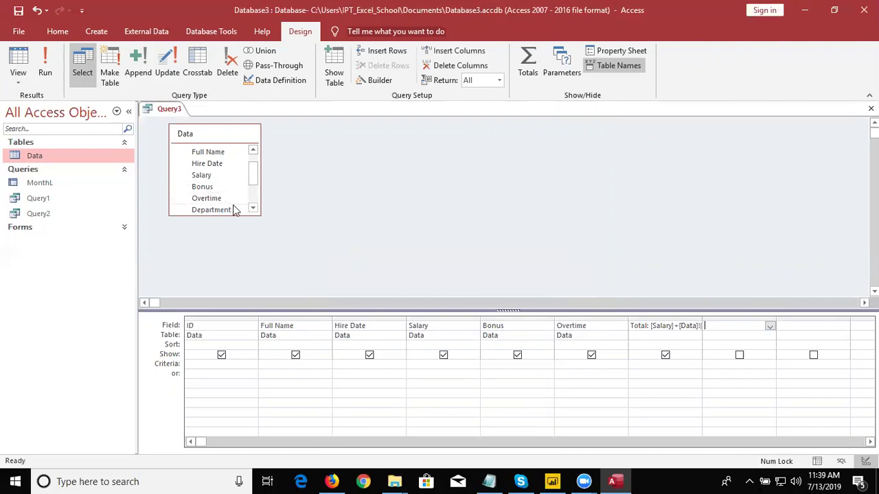
left_click(253, 208)
left_click(252, 208)
left_click(253, 208)
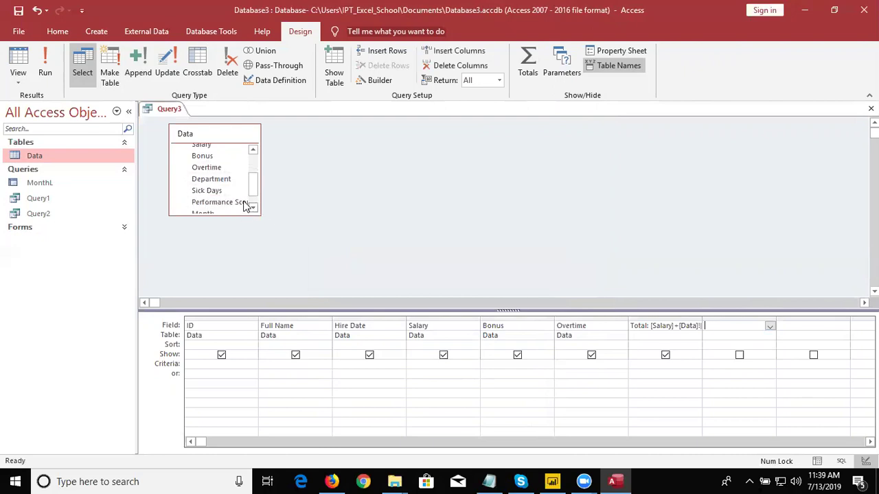
double_click(221, 180)
double_click(221, 191)
left_click(224, 203)
double_click(224, 204)
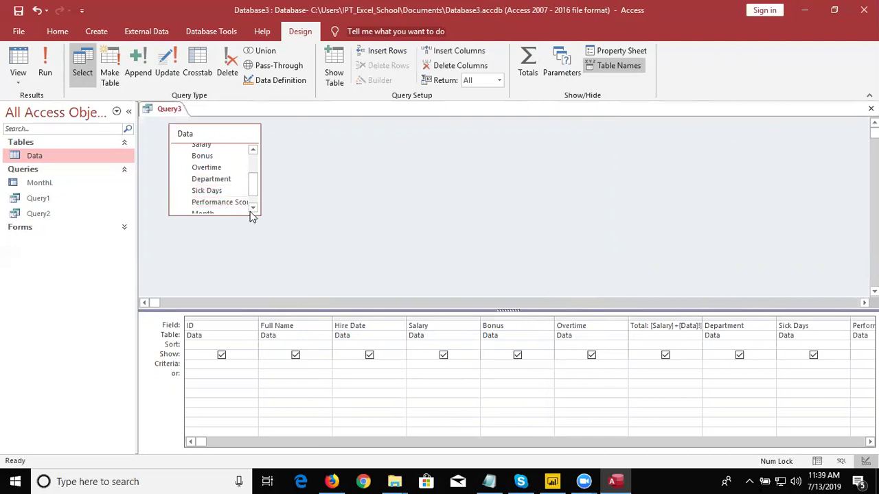
left_click(252, 208)
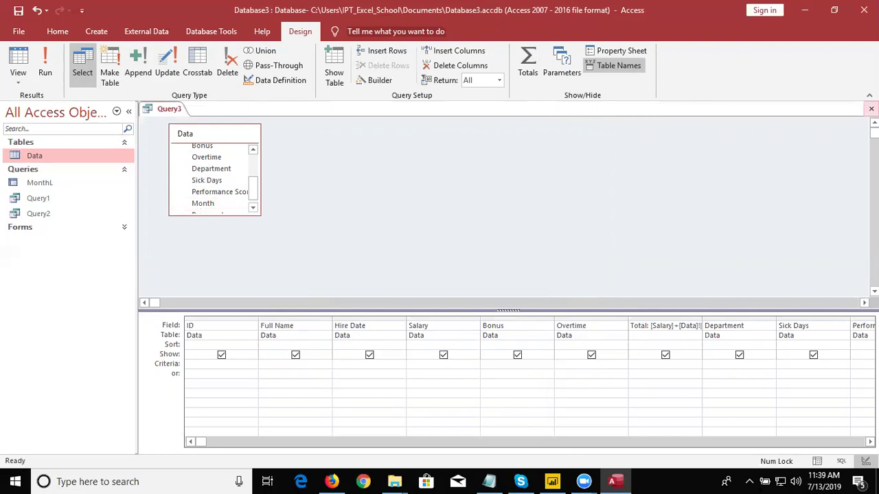
Save the query as Query3 and open its results
left_click(871, 109)
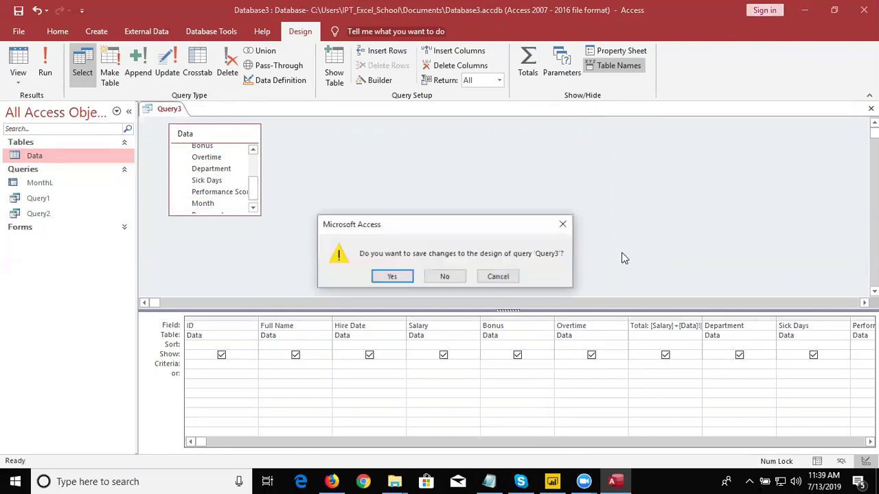
left_click(392, 276)
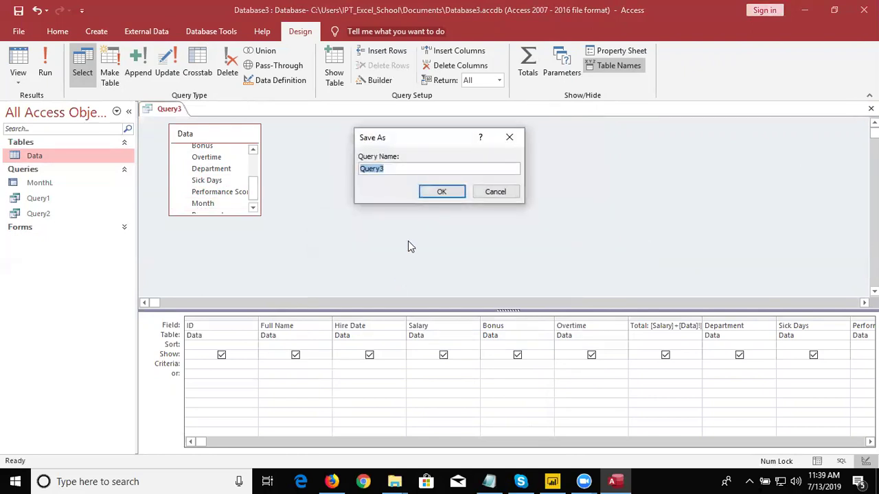
left_click(430, 192)
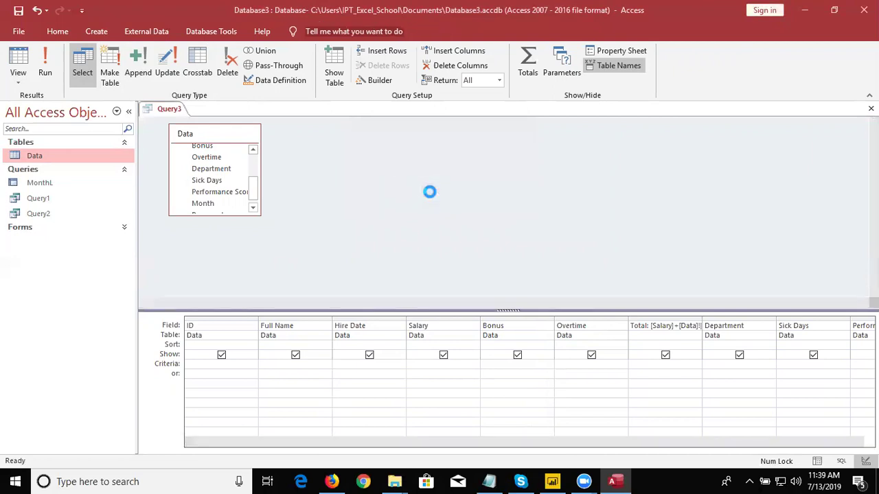
double_click(60, 230)
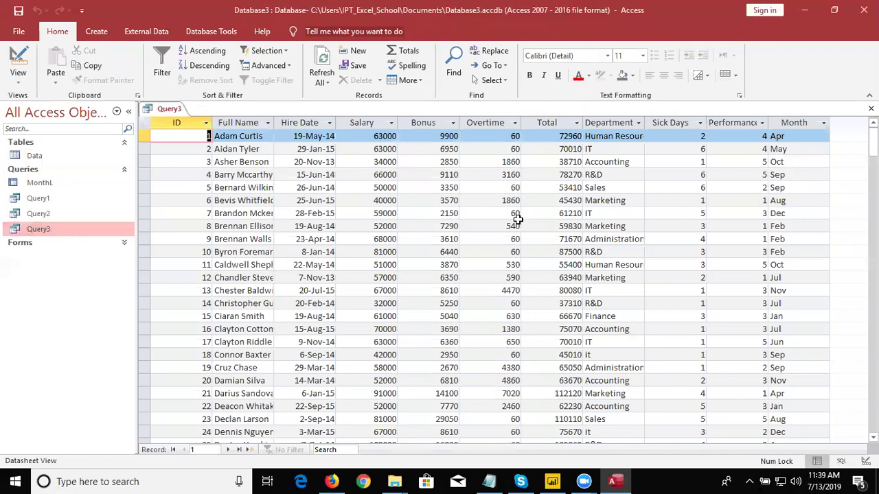
Move across the first record to its Total value of 72960
key("Tab")
key("Tab")
key("Tab")
key("Tab")
key("Tab")
key("Tab")
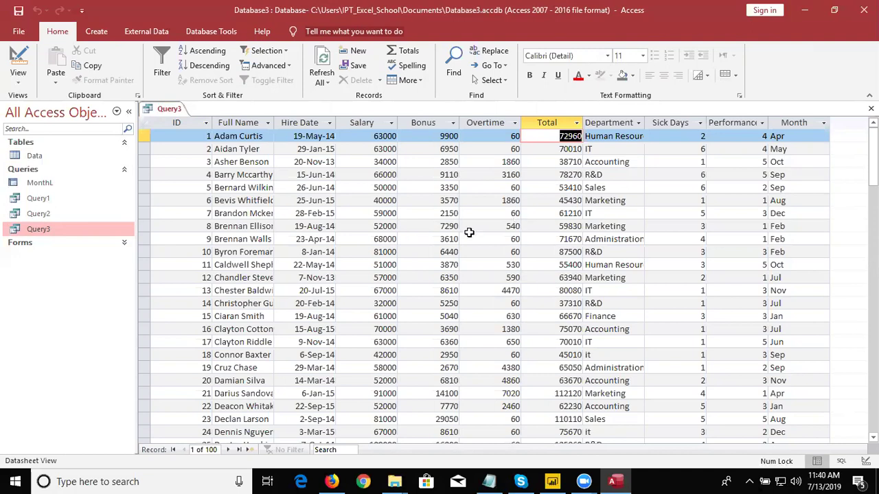
Close the Query3 results and reopen Query3 in Design View, placing the cursor in the Month field
left_click(871, 109)
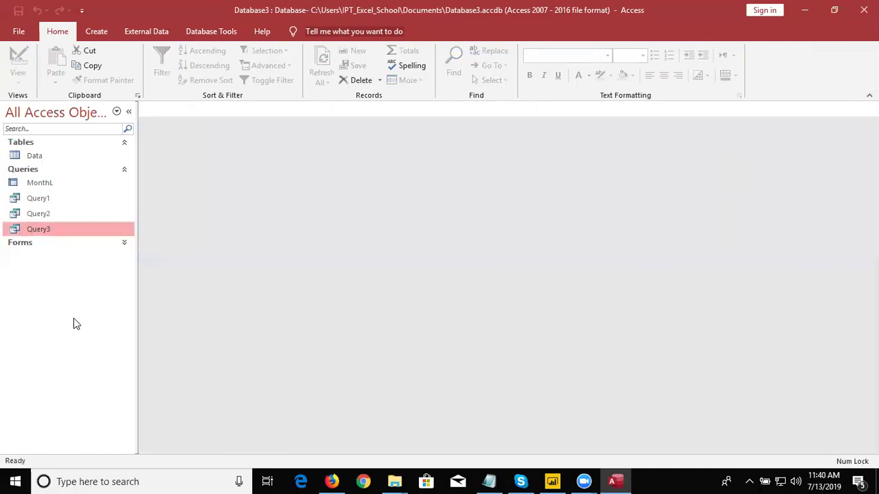
right_click(84, 234)
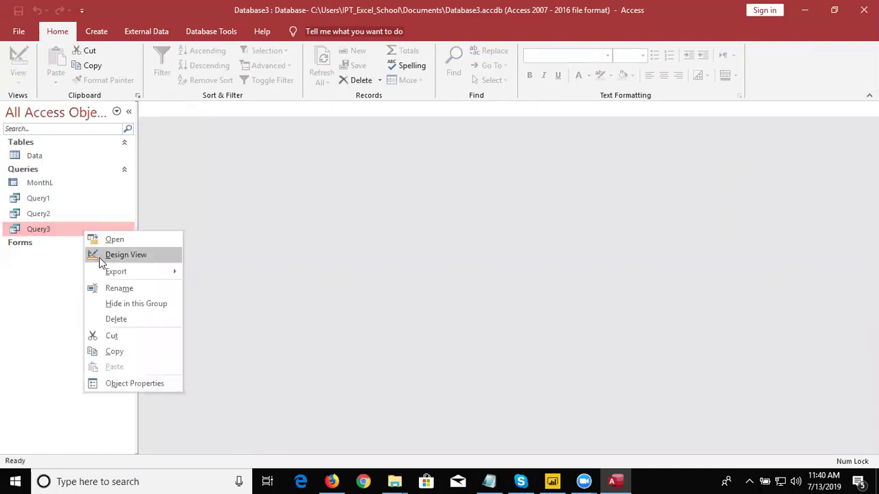
left_click(103, 256)
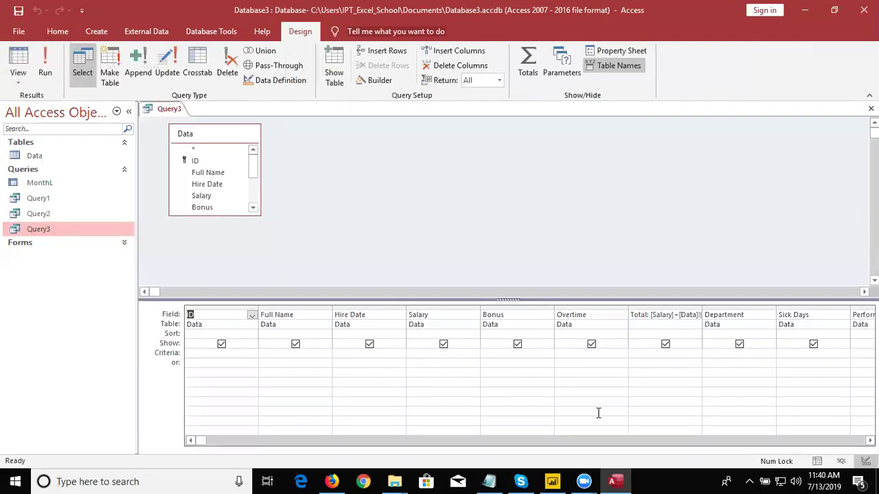
left_click(618, 441)
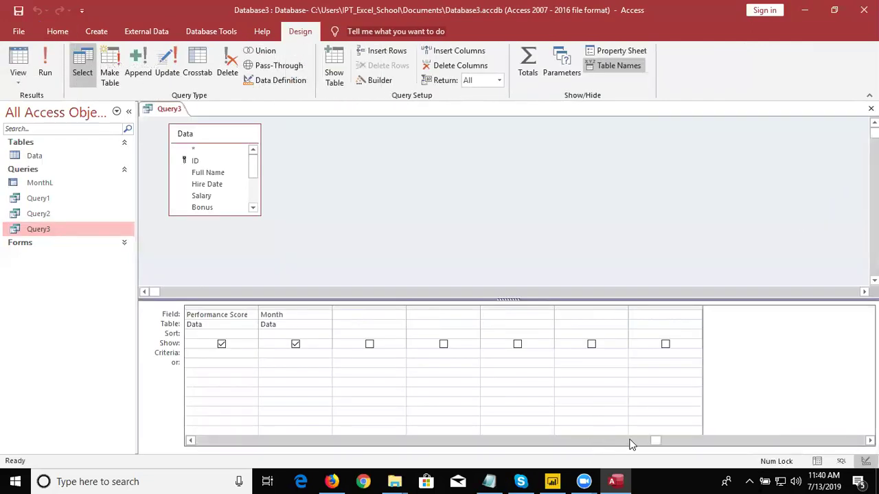
left_click(287, 315)
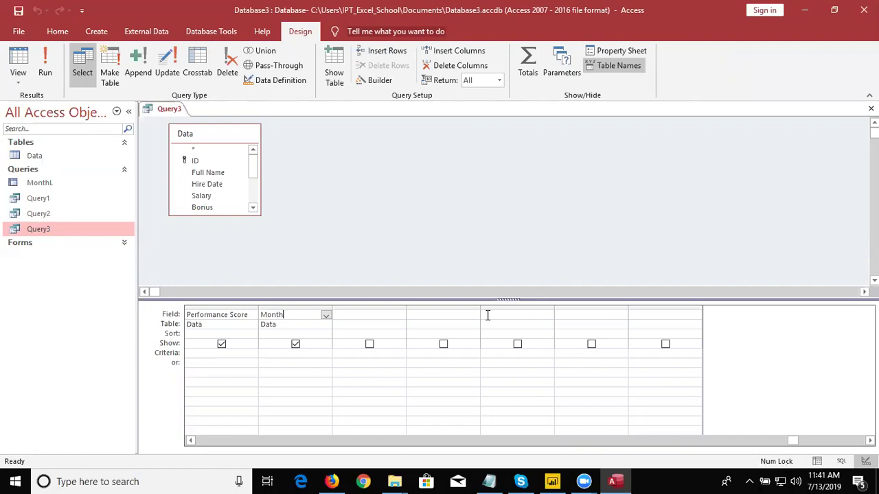
Rename the Month column with the alias SMonth so it reads SMonth: Month
key("Left")
key("Left")
type("S")
key("Right")
key("Right")
key("Right")
key("Right")
type("sMonth")
key("Tab")
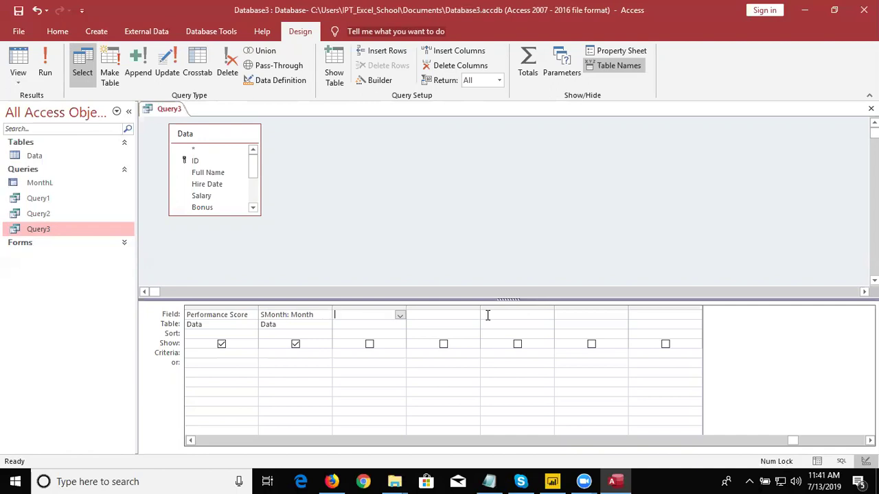
Start a JMonth: field in the next column and dismiss the invalid syntax warning
type("Join")
key("BackSpace")
key("BackSpace")
key("BackSpace")
type("Monrh")
key("BackSpace")
key("BackSpace")
type("th")
type(":")
left_click(361, 329)
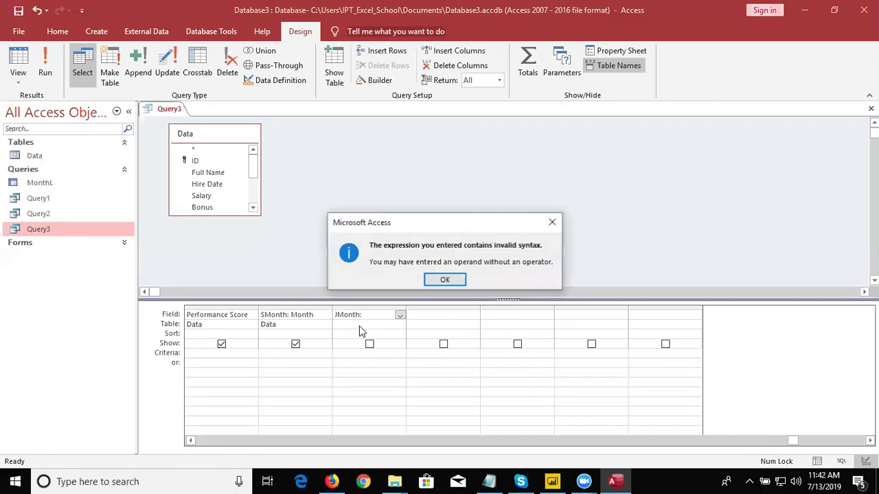
left_click(443, 280)
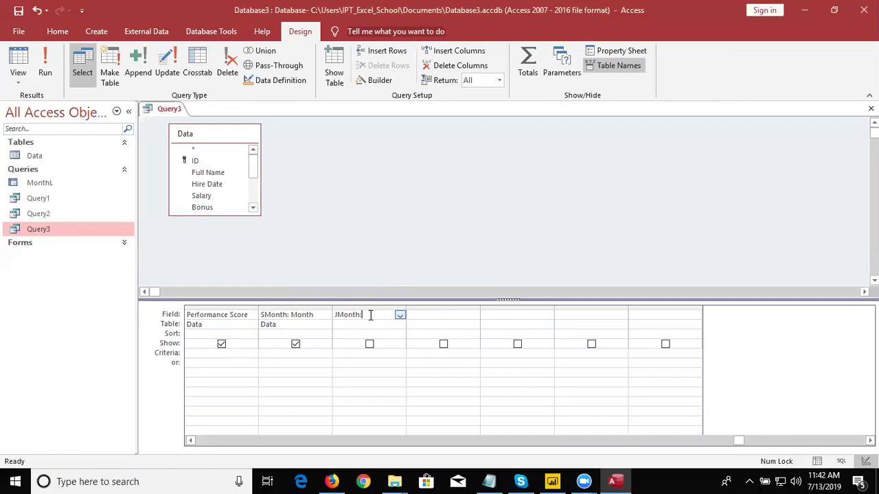
right_click(371, 315)
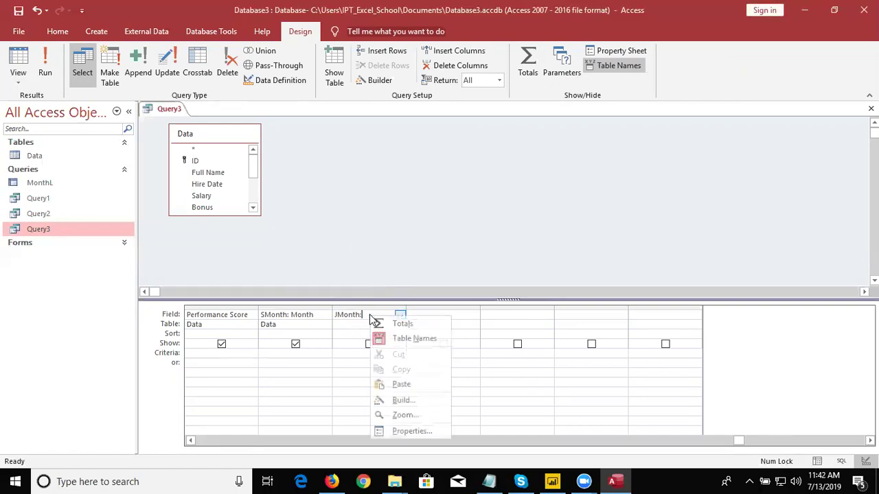
In Expression Builder for JMonth, expand Built-In Functions to Date/Time and insert CDate
left_click(402, 400)
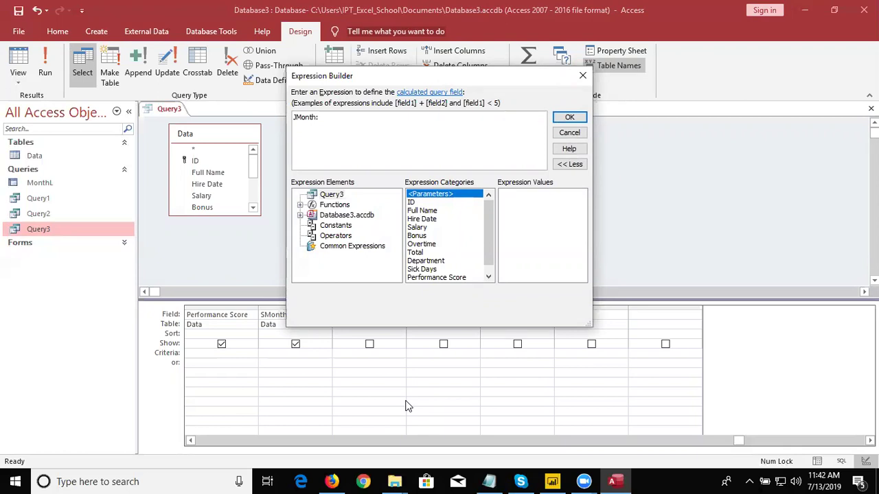
left_click(344, 206)
double_click(343, 206)
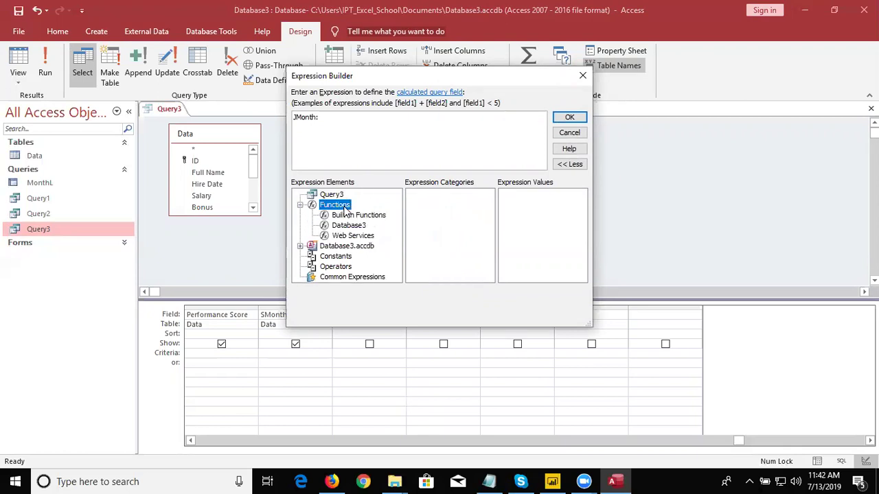
left_click(346, 216)
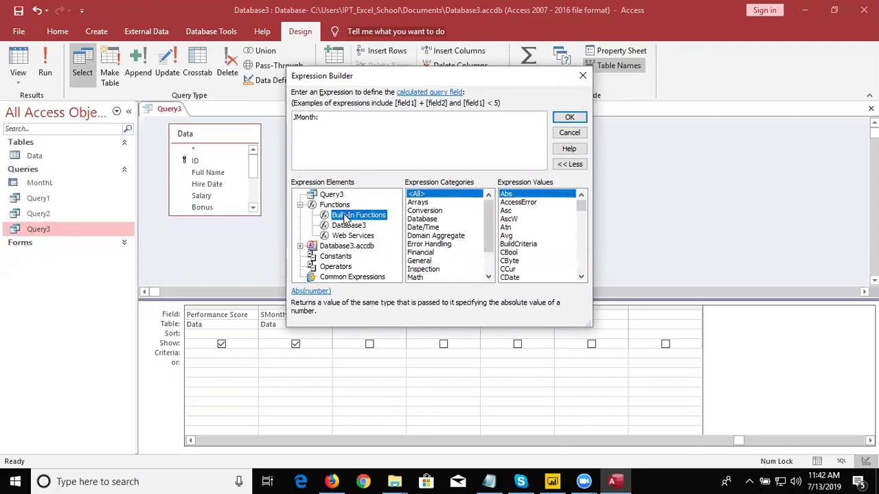
double_click(416, 227)
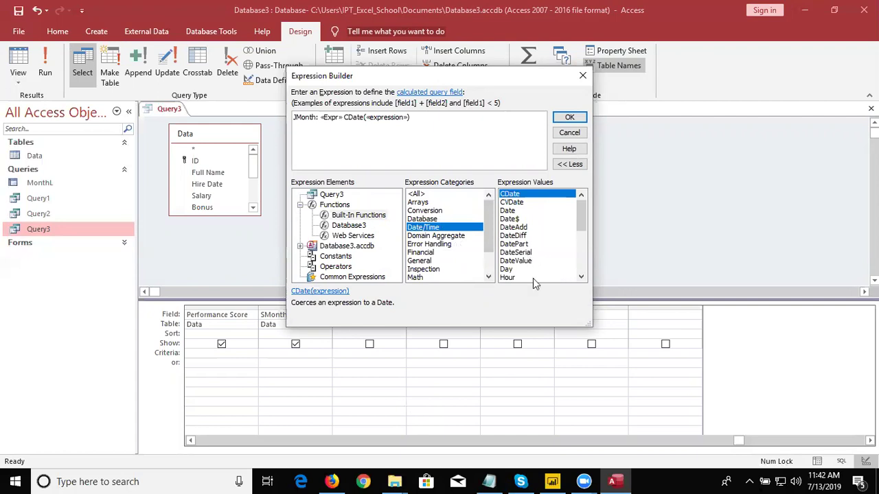
Delete the CDate and MonthName placeholders, leaving the expression as just JMonth:
left_click(580, 278)
left_click(580, 277)
left_click(580, 278)
left_click(580, 277)
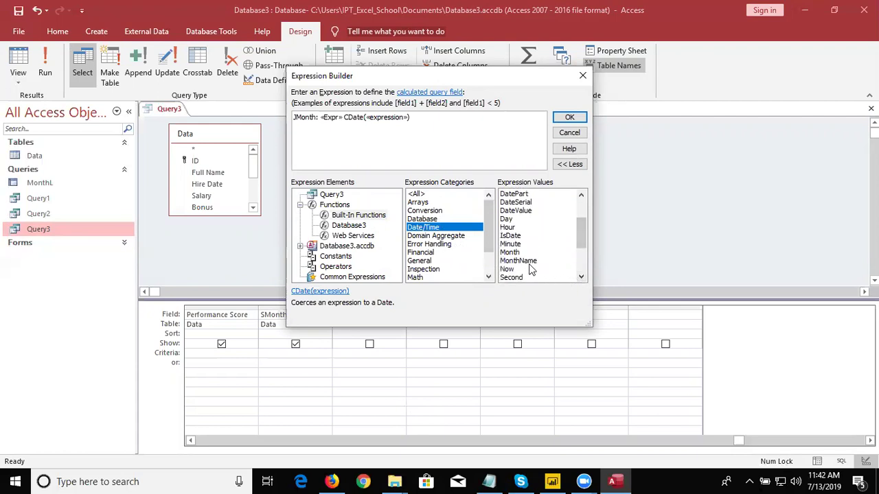
left_click(529, 265)
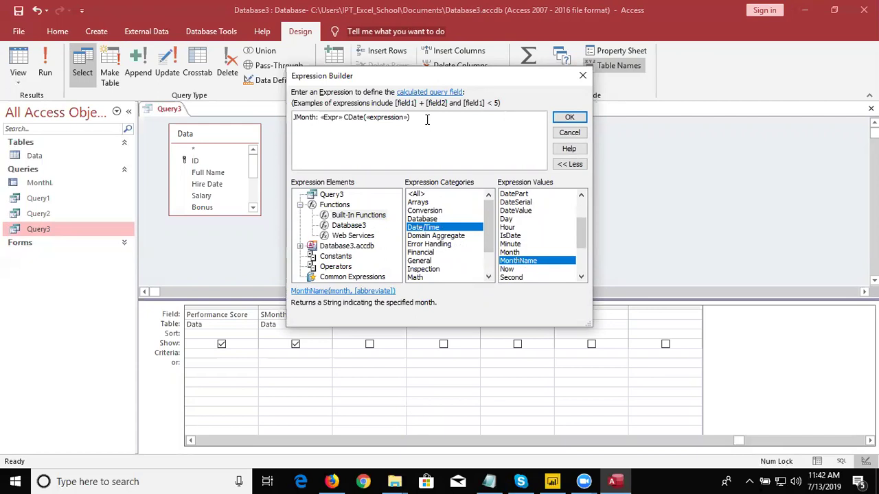
left_click_drag(410, 117, 320, 118)
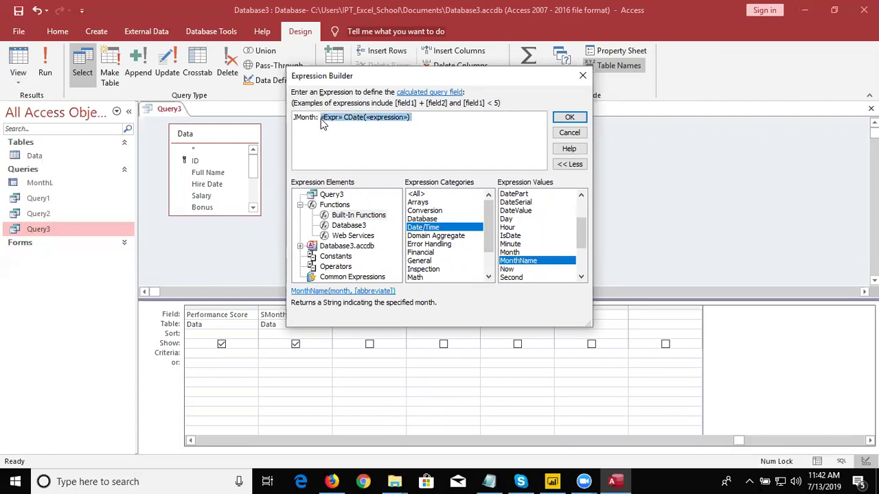
key("Delete")
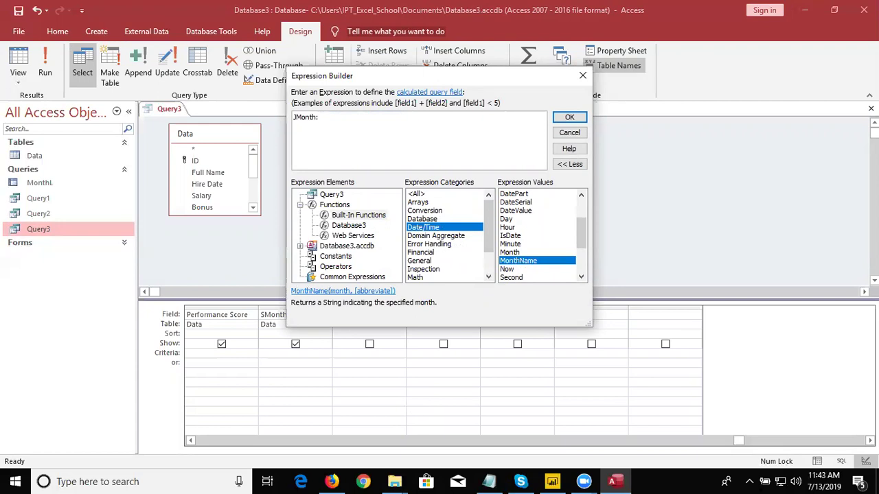
double_click(551, 267)
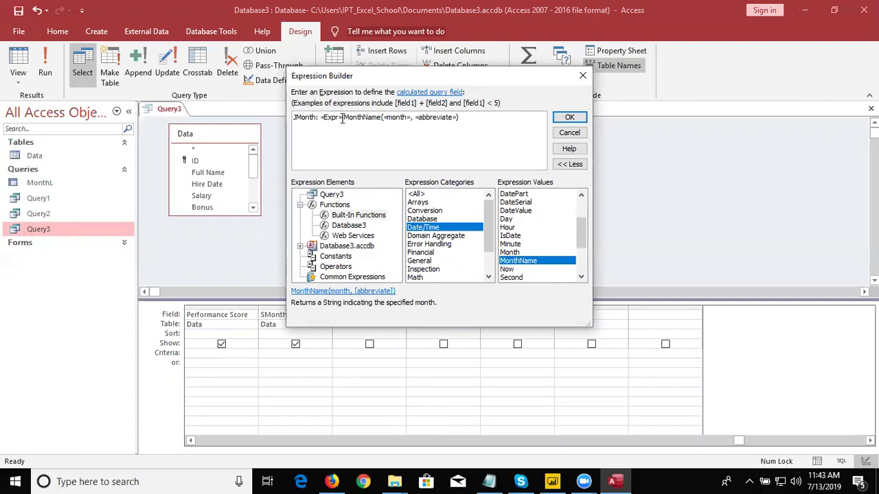
key("Delete")
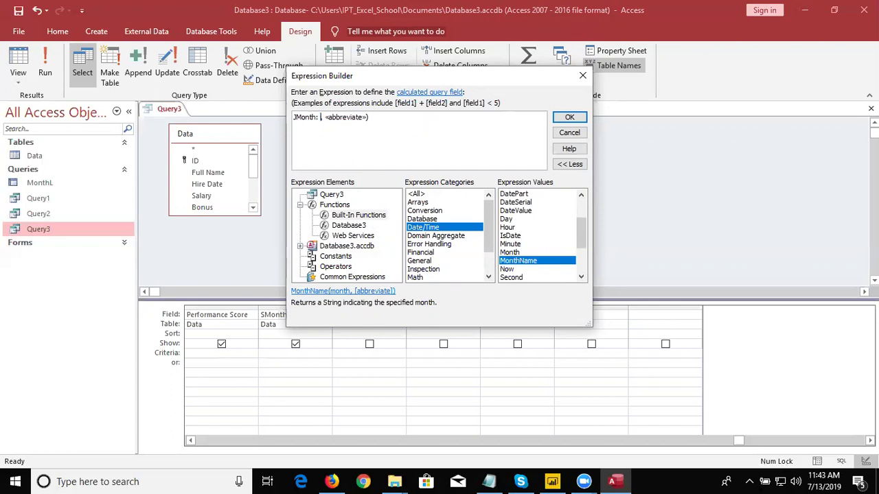
key("Delete")
key("Delete")
key("Delete")
key("Delete")
key("Delete")
key("Delete")
key("Delete")
key("Delete")
key("Delete")
key("Delete")
key("Delete")
key("Delete")
key("Delete")
key("Delete")
key("Delete")
key("Delete")
left_click(574, 118)
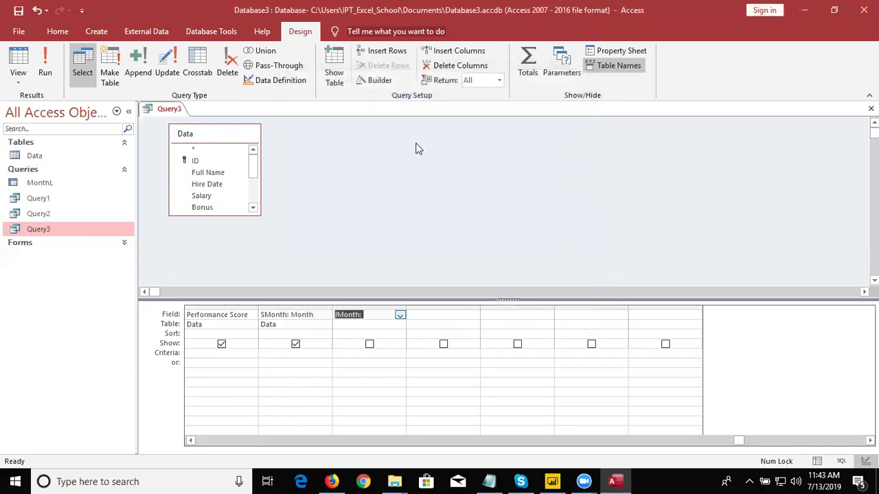
right_click(369, 316)
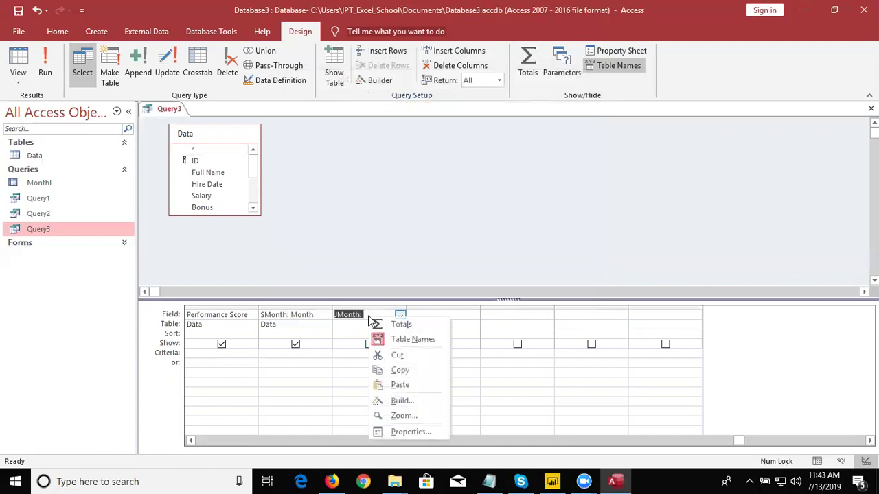
left_click(407, 401)
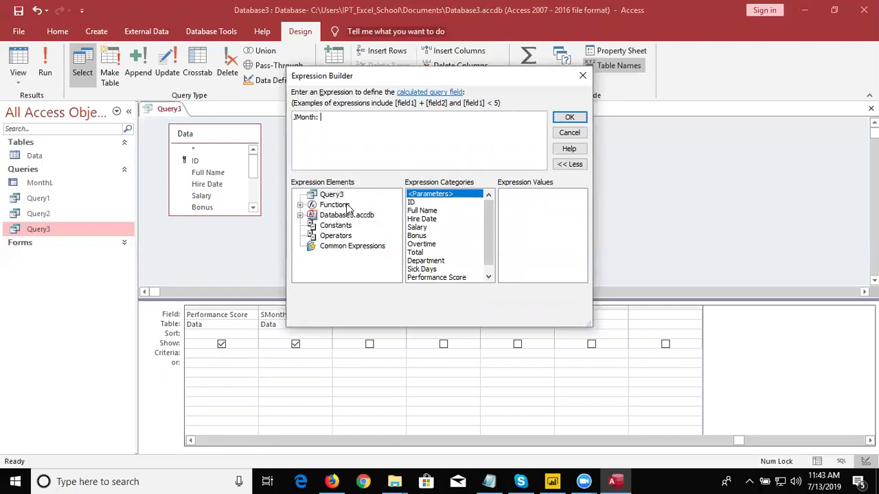
left_click(347, 208)
double_click(346, 206)
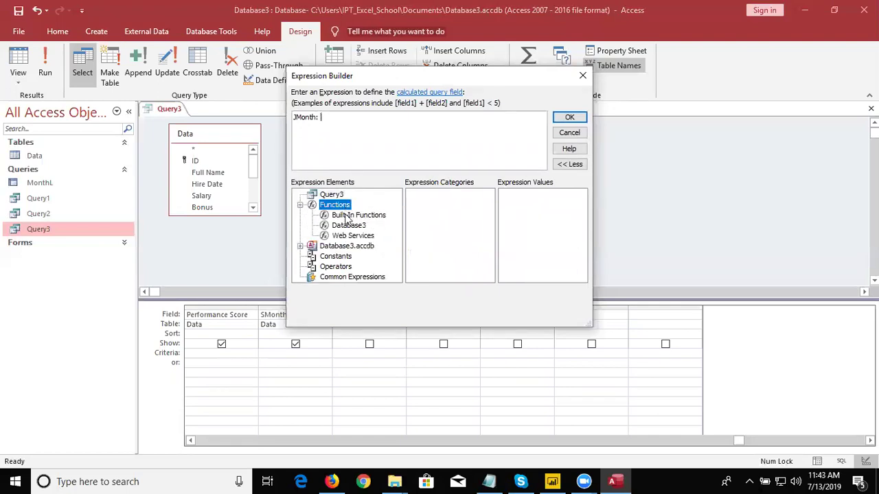
left_click(358, 215)
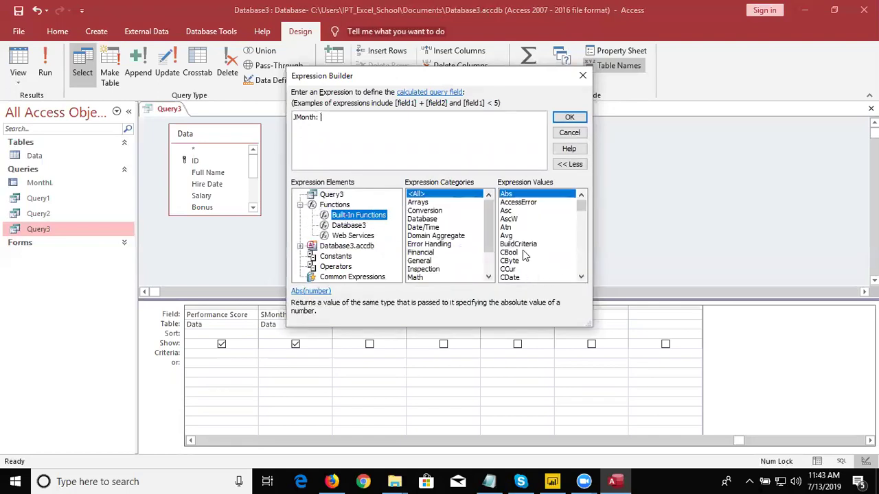
left_click(420, 230)
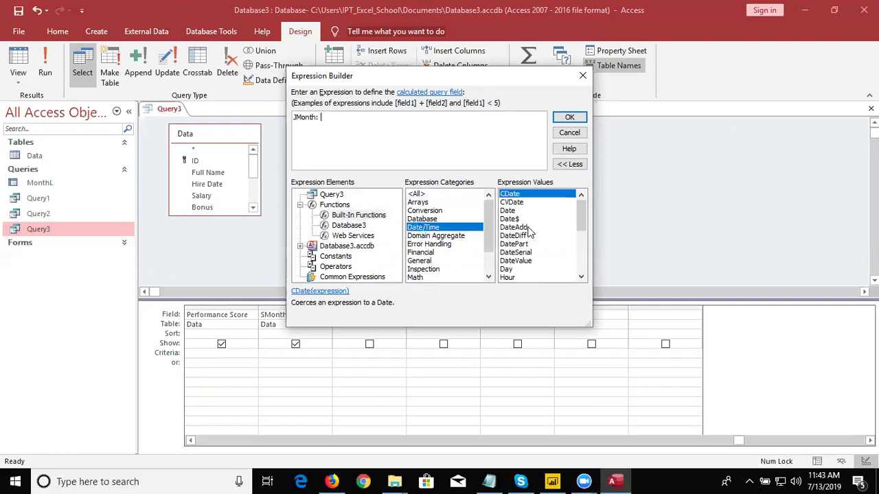
scroll(577, 260, "down", 2)
scroll(576, 259, "down", 3)
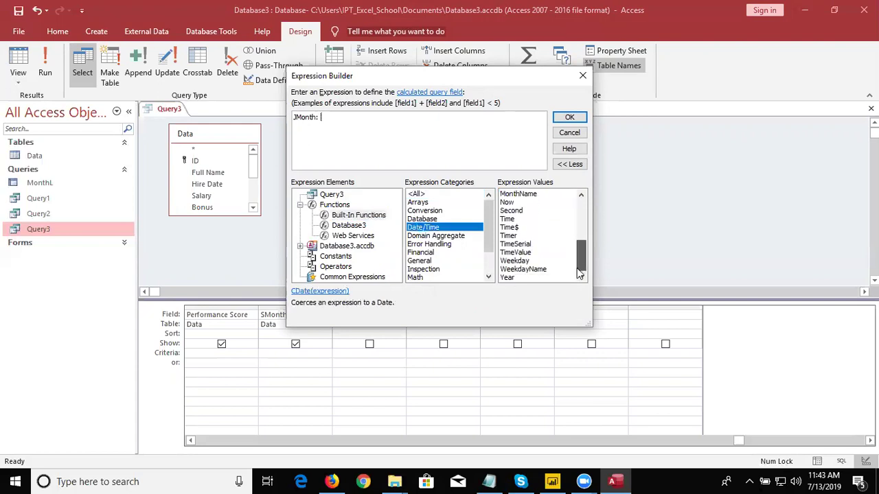
left_click(541, 261)
left_click(534, 270)
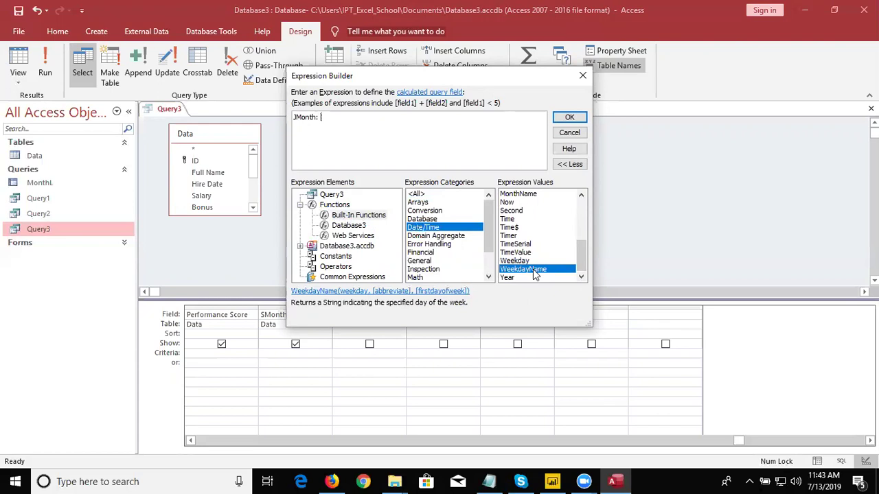
double_click(534, 271)
left_click(343, 119)
key("BackSpace")
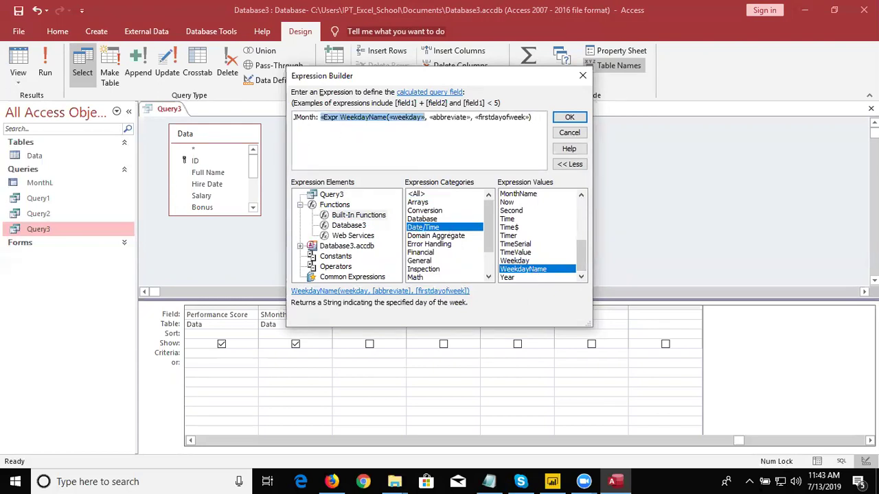
left_click(421, 118)
left_click(403, 118)
left_click(320, 117)
key("Delete")
key("Delete")
key("Delete")
key("Delete")
key("Delete")
key("Delete")
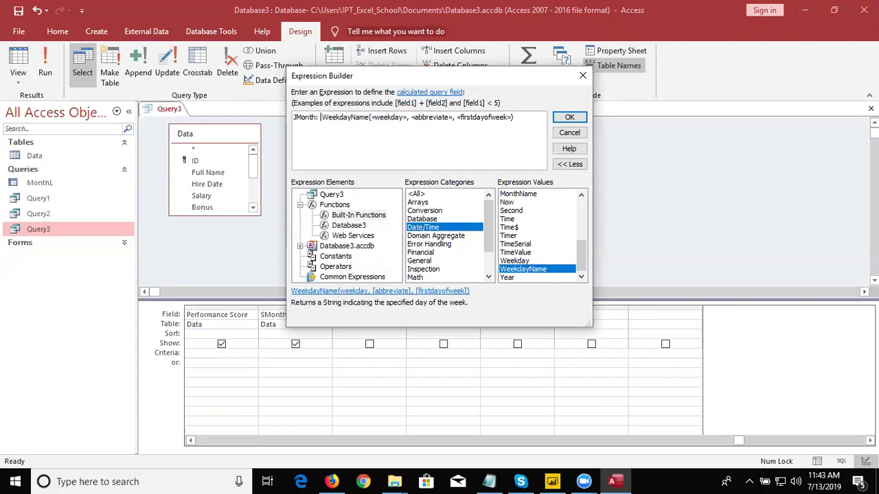
key("Delete")
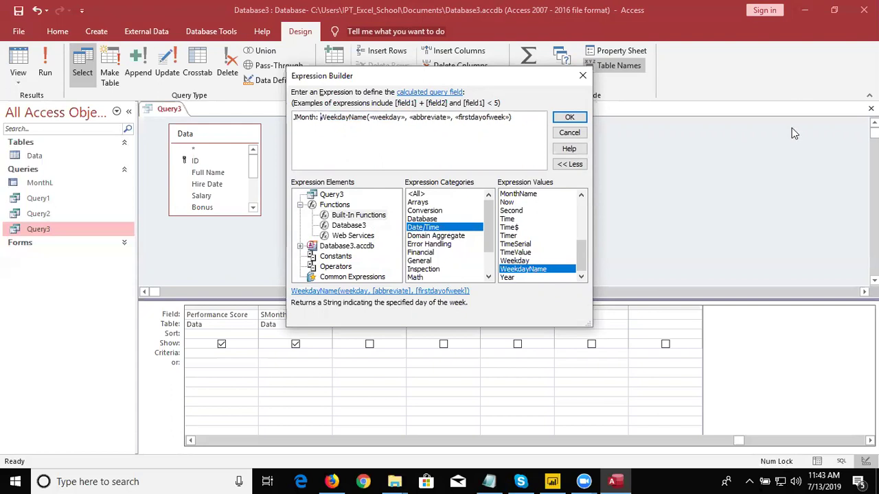
left_click(523, 120)
left_click_drag(514, 118, 320, 118)
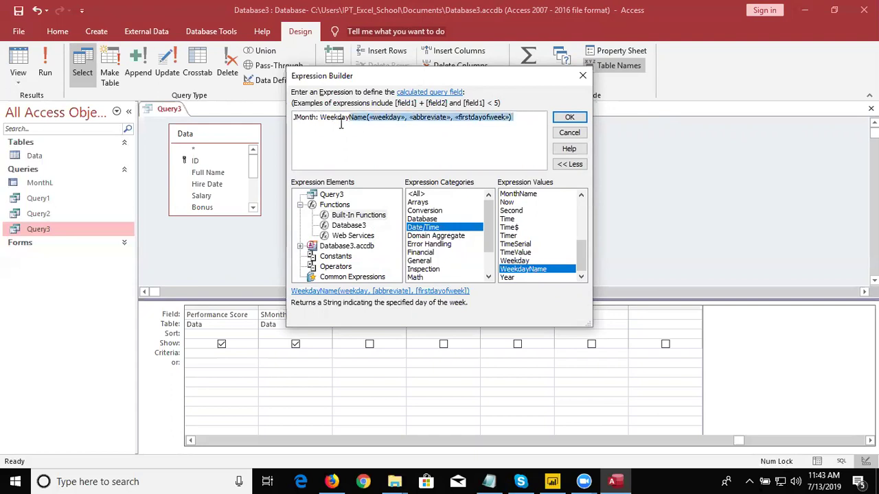
key("Delete")
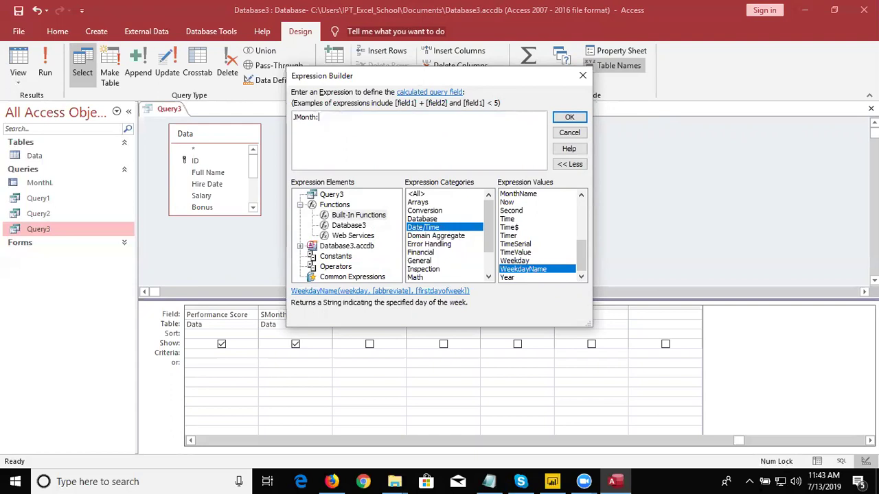
Build JMonth: MonthName(Month([Hire Date]),true) using autocomplete and accept the expression
type("Month")
type("Name")
type("(")
type("[Month])")
key("BackSpace")
key("BackSpace")
key("BackSpace")
key("BackSpace")
key("BackSpace")
key("BackSpace")
key("BackSpace")
key("BackSpace")
type("month")
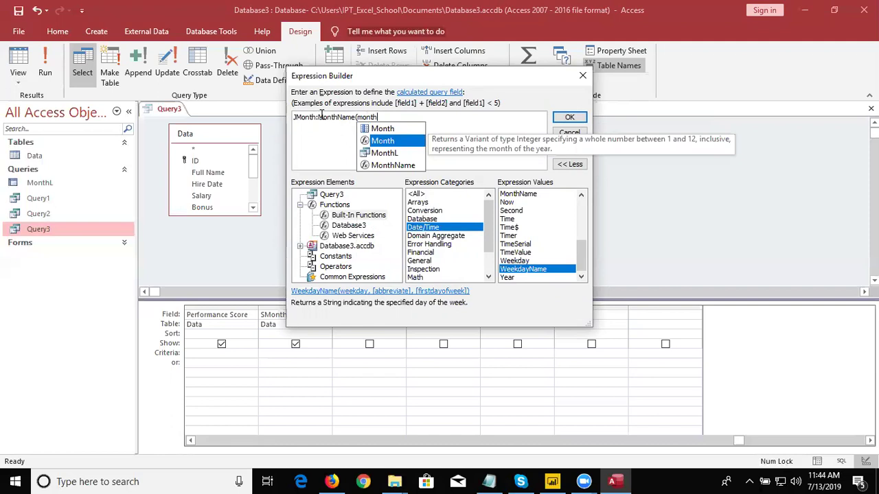
key("Up")
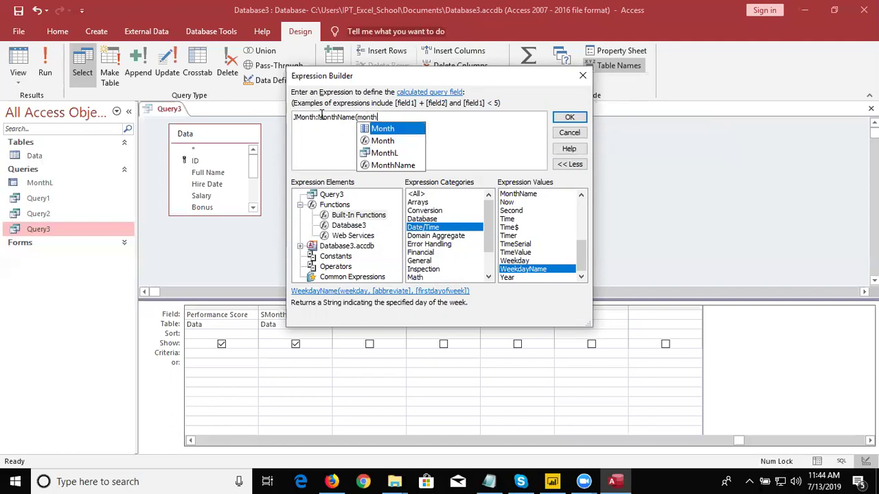
key("Down")
key("Tab")
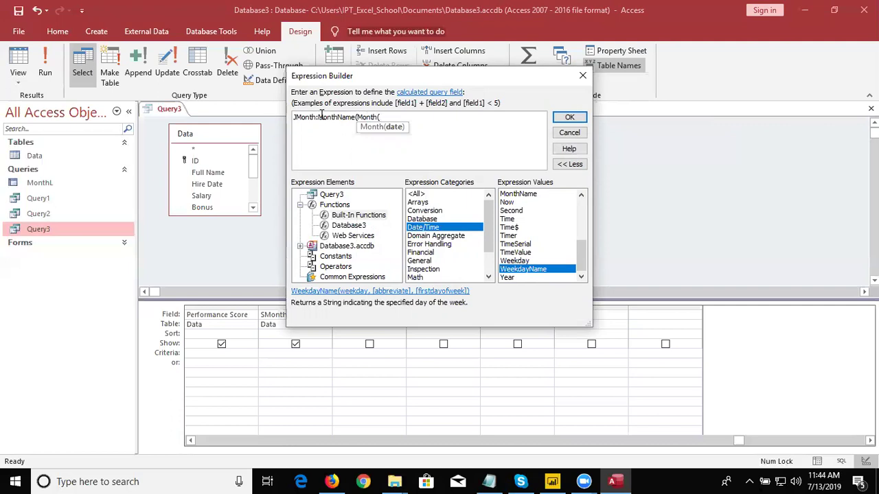
type("H")
key("Down")
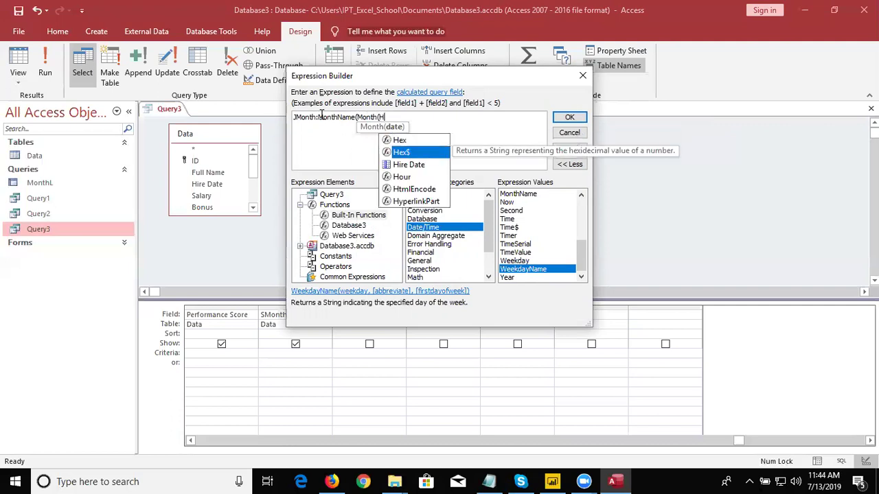
key("Down")
key("Tab")
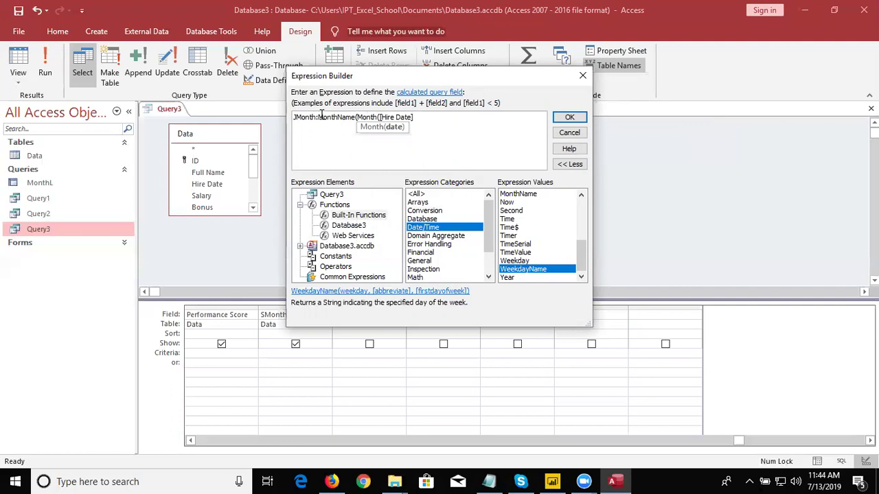
type(")")
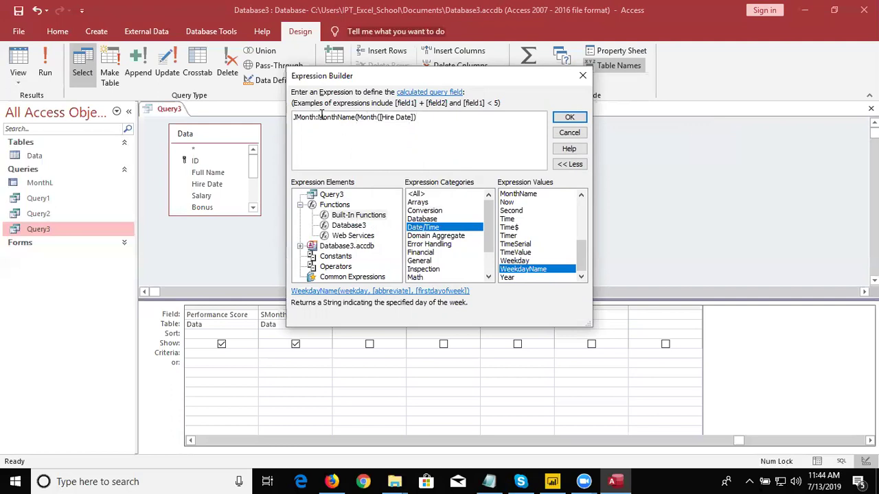
type(",")
type("true)")
left_click(573, 118)
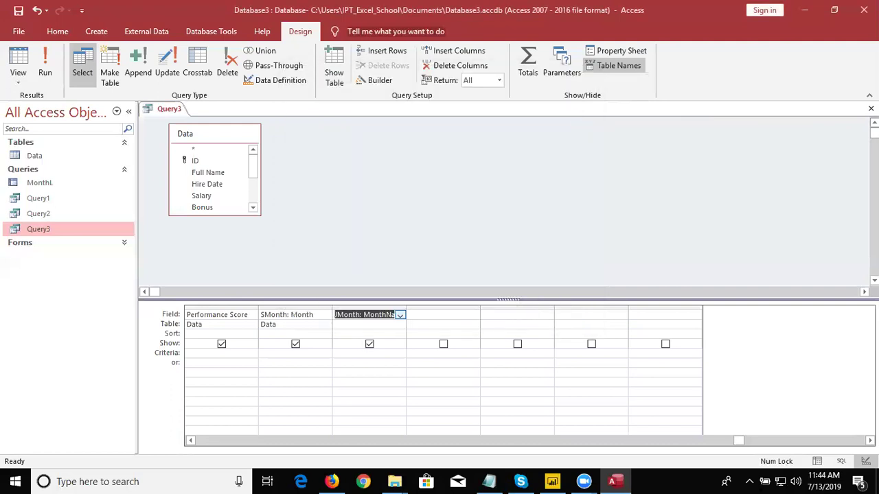
Save Query3's design, then open its datasheet and move across to the SMonth and JMonth values
left_click(871, 109)
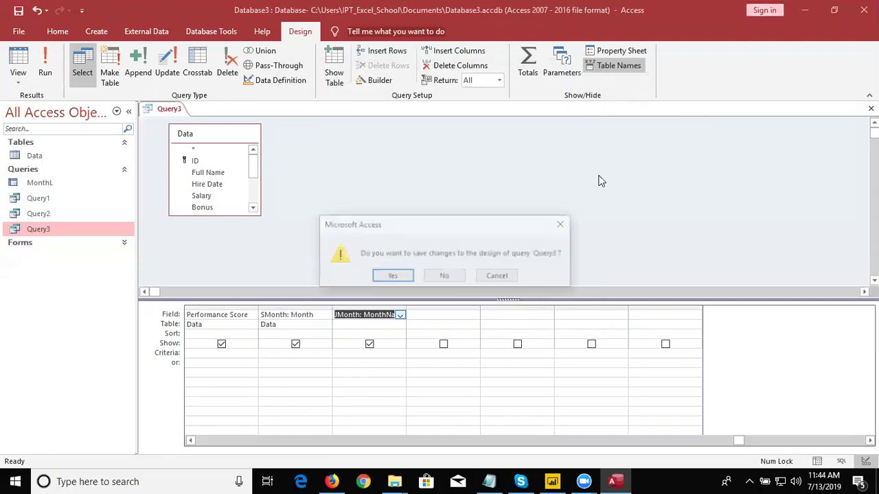
left_click(406, 276)
double_click(54, 231)
key("Tab")
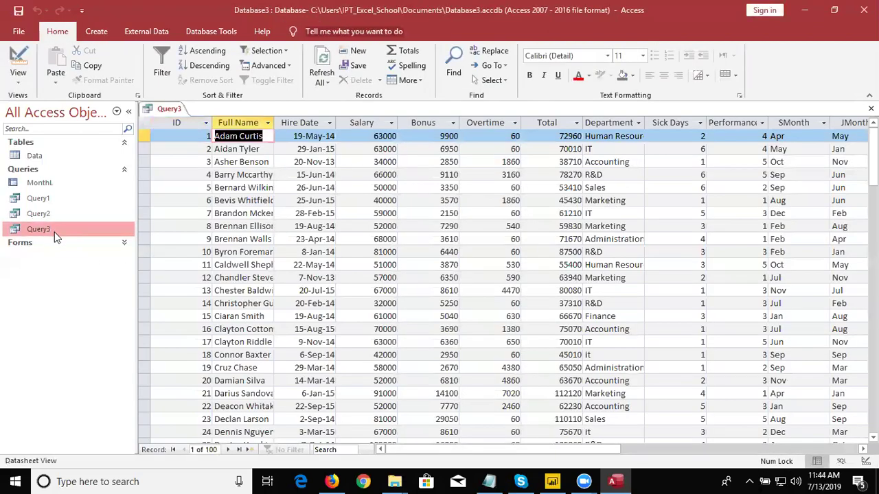
key("Down")
key("Tab")
key("Tab")
key("Tab")
key("Tab")
key("Tab")
key("Tab")
key("Tab")
key("Tab")
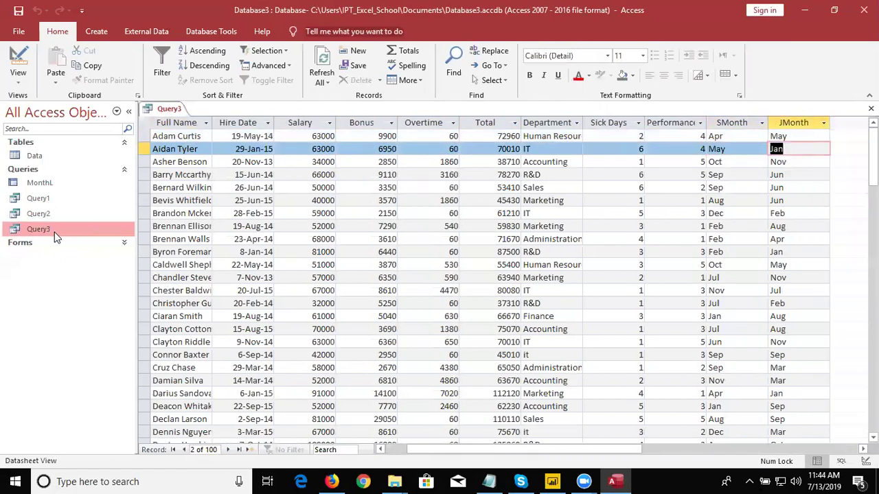
key("Up")
key("Left")
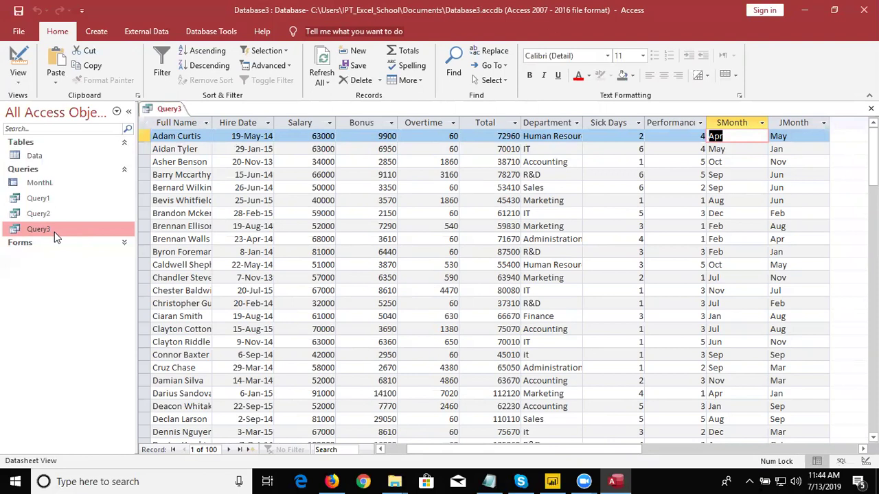
Open Query3 in Design View, scroll through its grid columns, then close the design
right_click(55, 234)
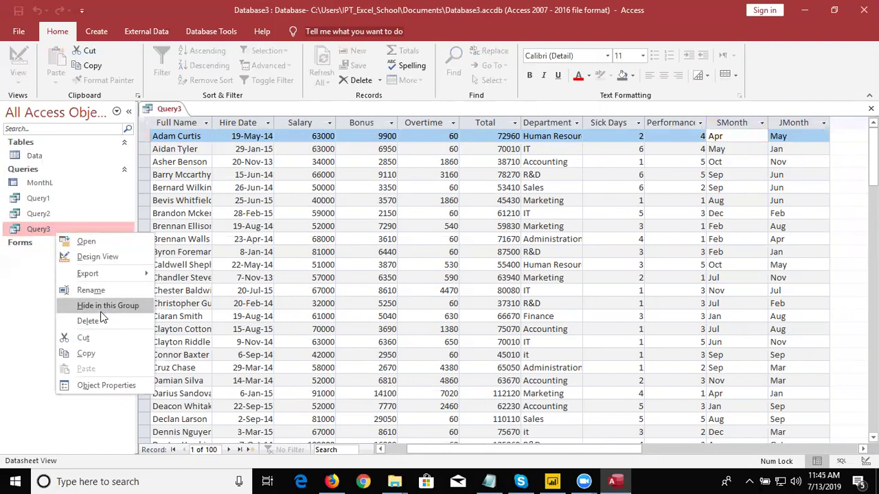
left_click(99, 258)
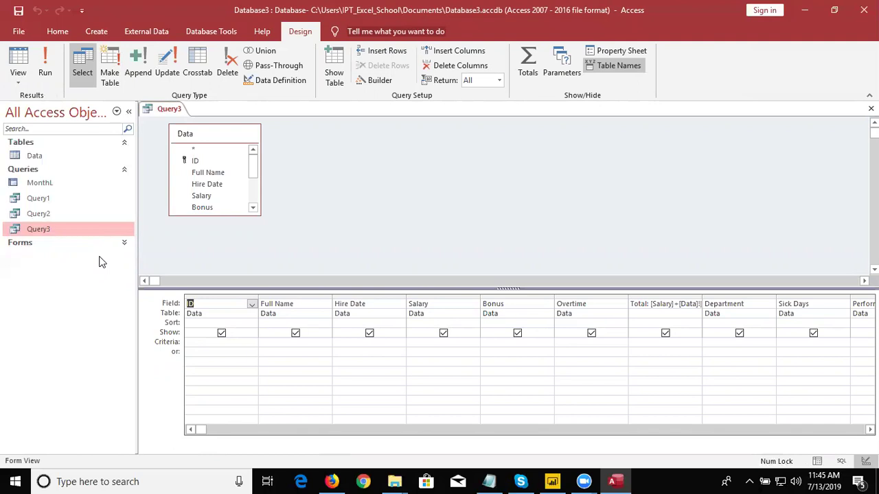
left_click(510, 430)
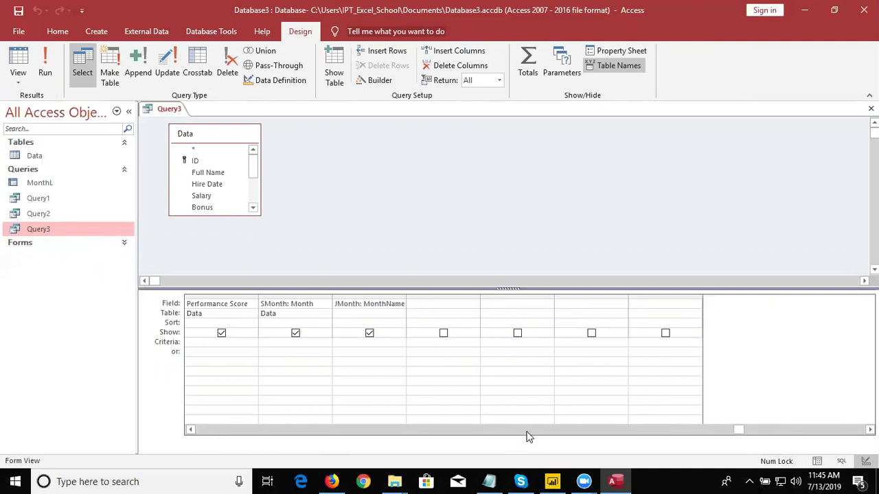
left_click(436, 420)
left_click(434, 430)
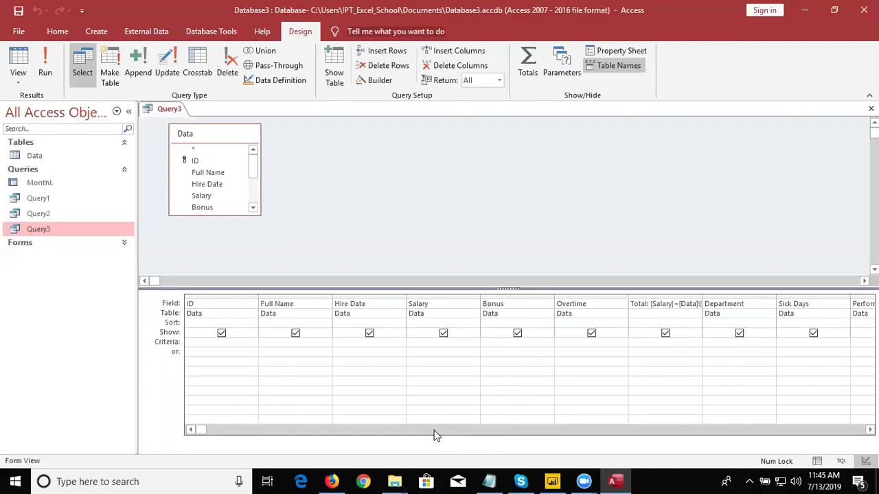
left_click(434, 430)
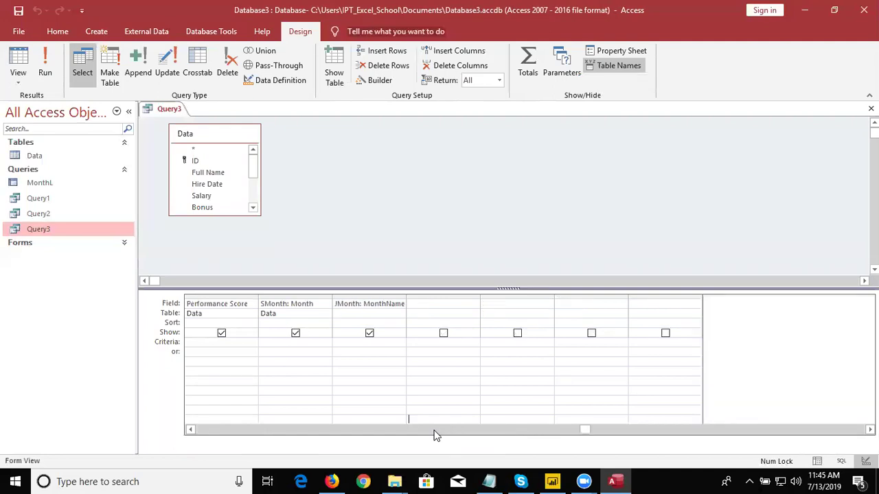
left_click(230, 430)
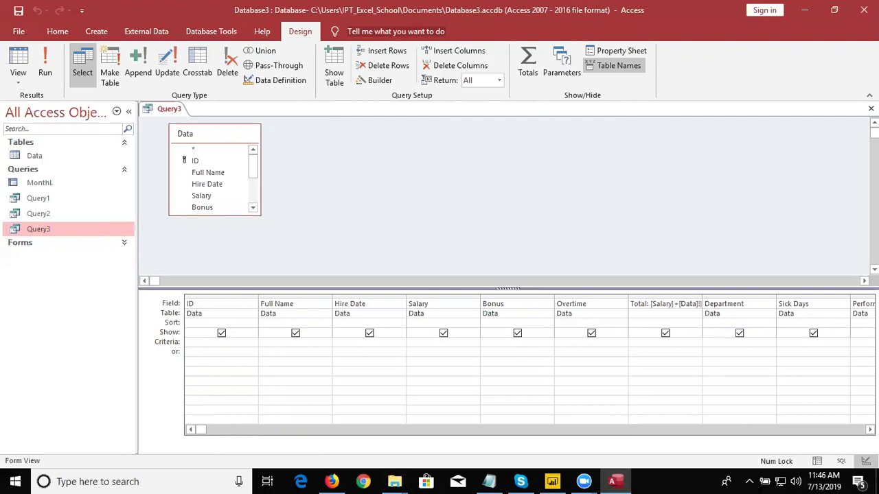
left_click(871, 108)
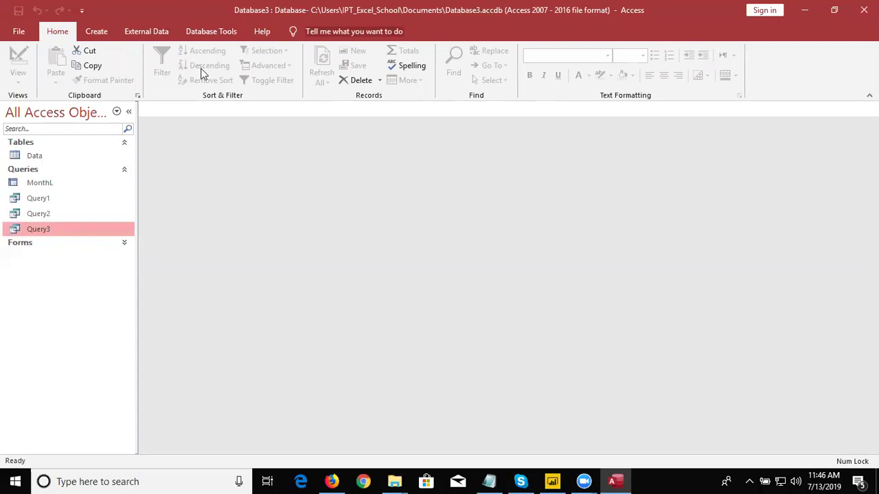
Open Query1 and change the third employee's Salary from 66000 to 70000
left_click(96, 31)
left_click(76, 198)
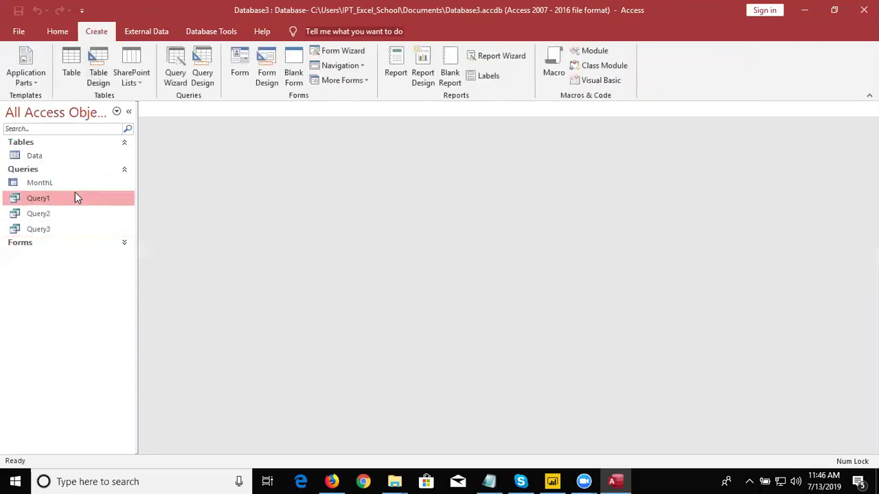
double_click(74, 193)
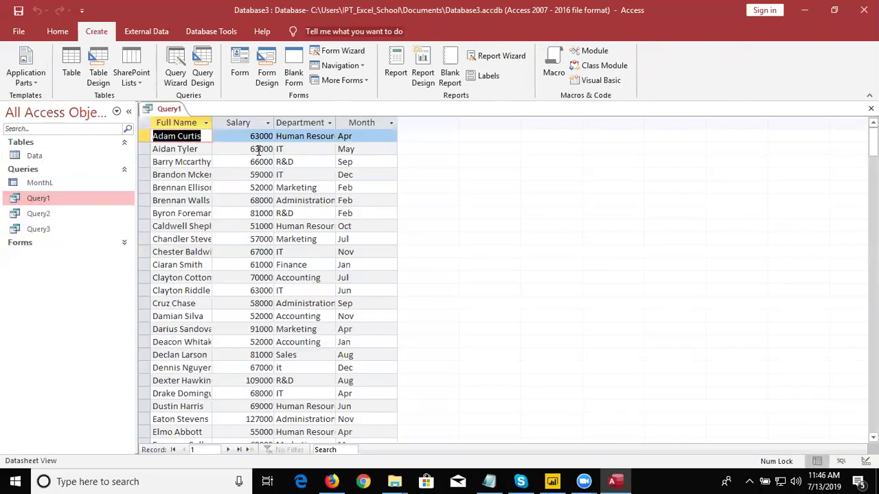
left_click(253, 123)
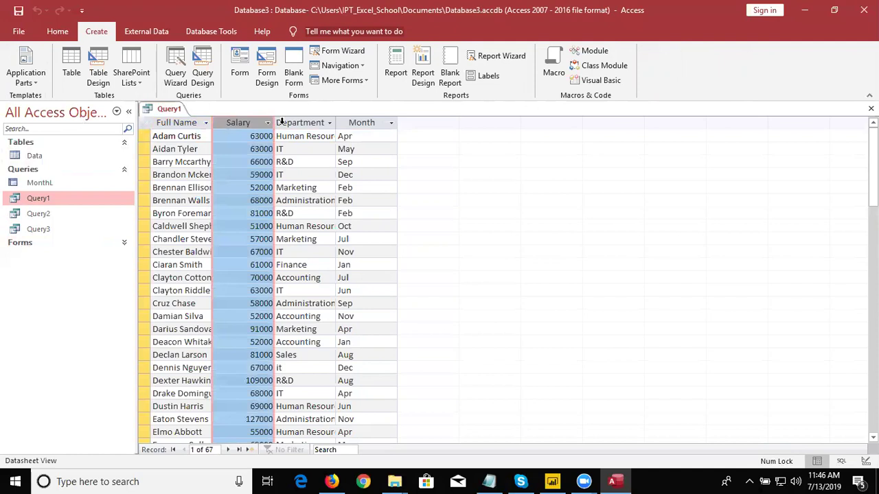
left_click(301, 123)
left_click(353, 123)
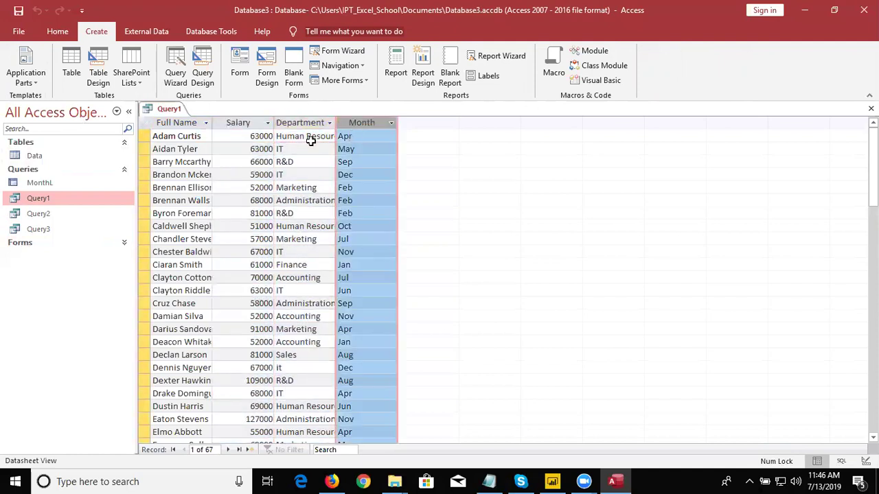
left_click(248, 157)
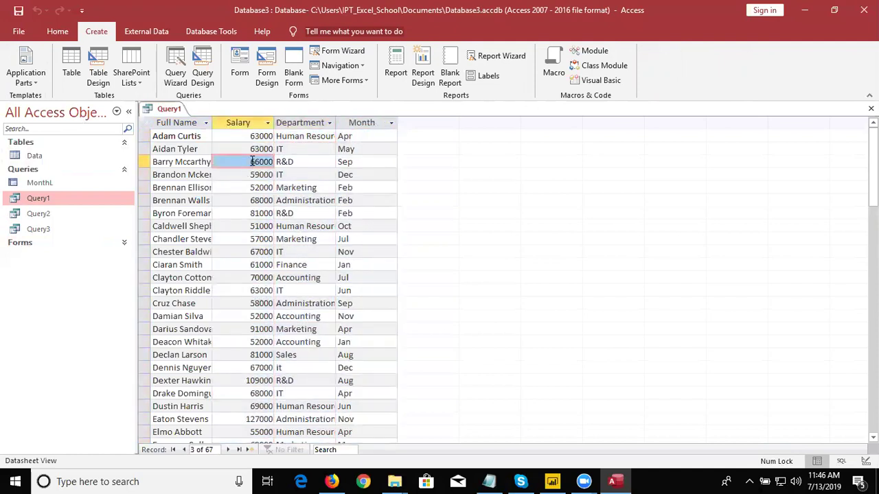
left_click(254, 161)
type("700")
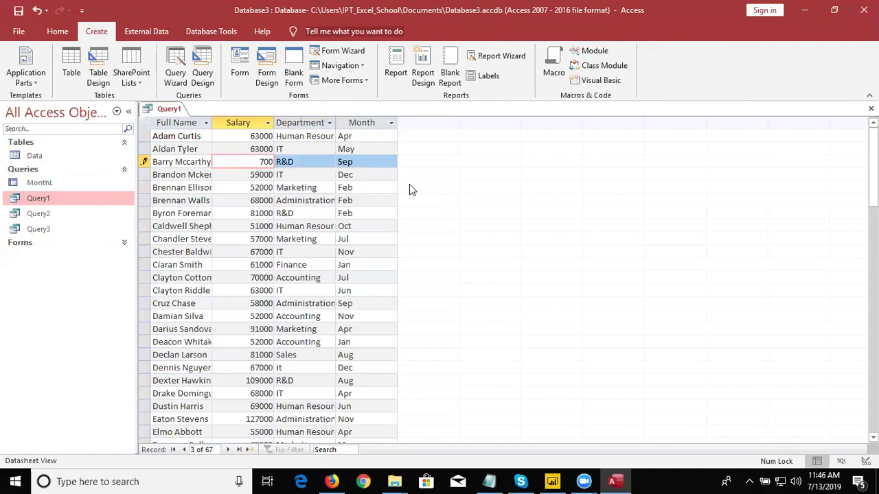
type("00")
key("Tab")
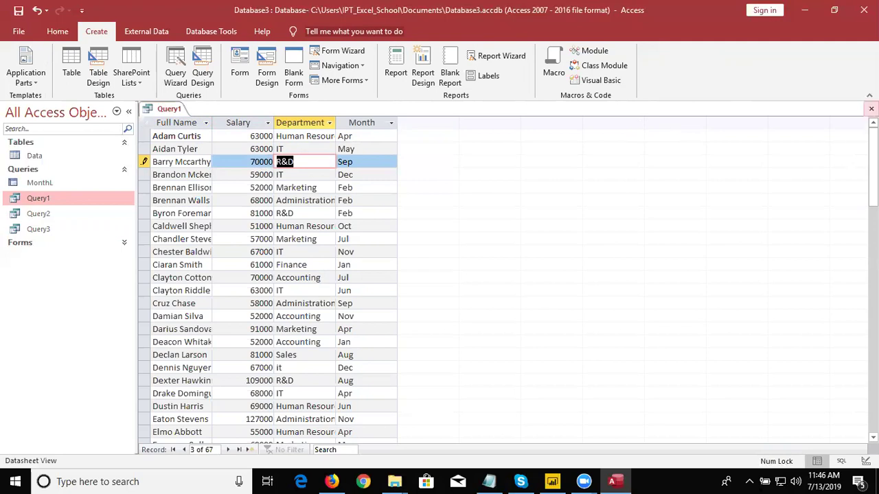
Close and reopen Query1 to confirm the 70000 salary saved, then close it again
left_click(870, 109)
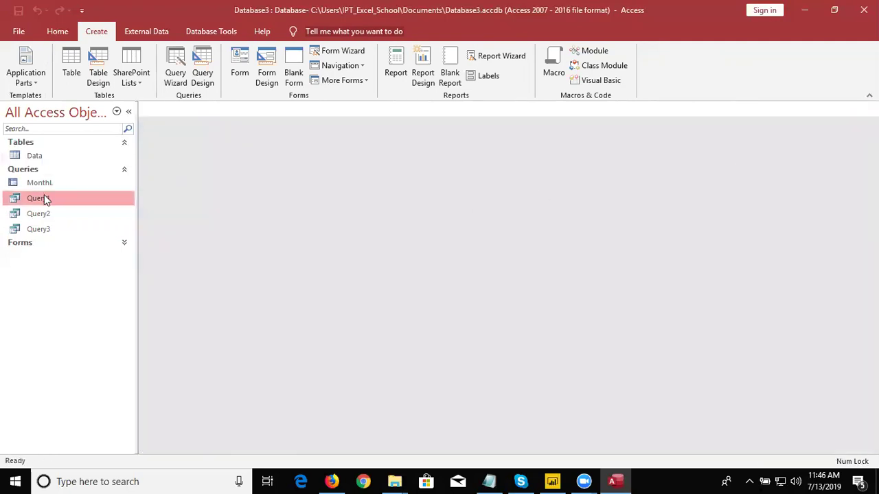
double_click(44, 198)
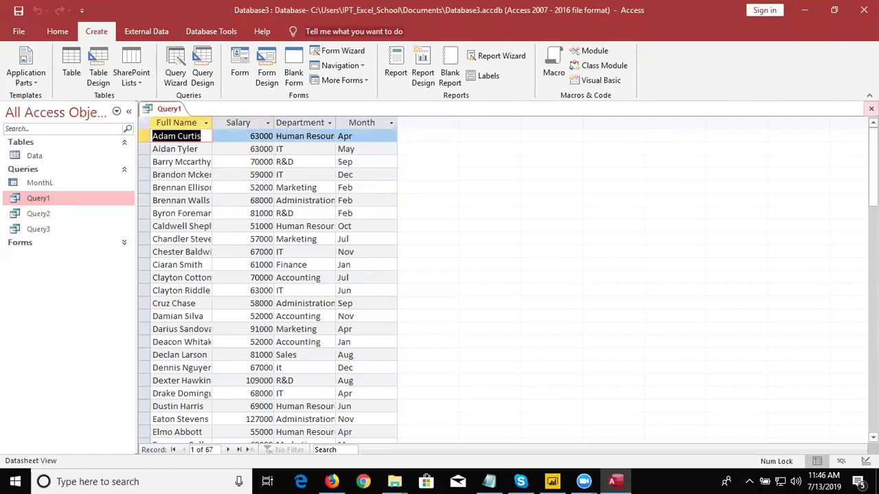
left_click(871, 108)
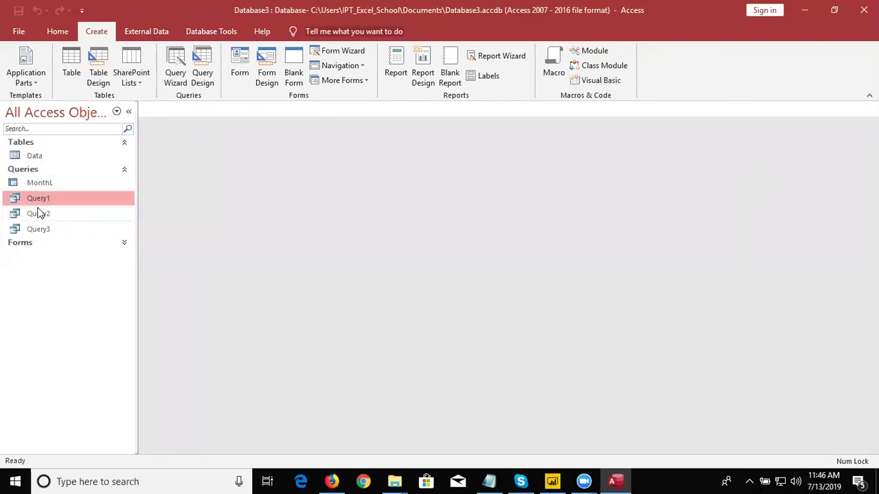
left_click(36, 158)
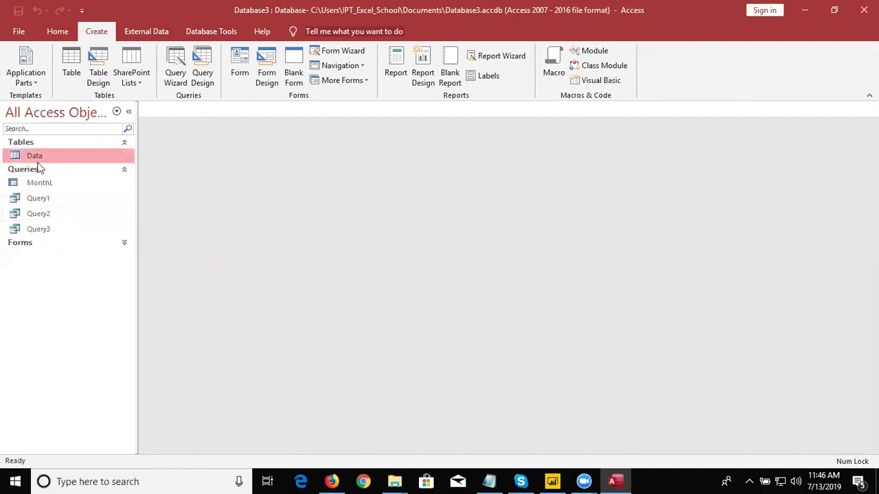
left_click(39, 199)
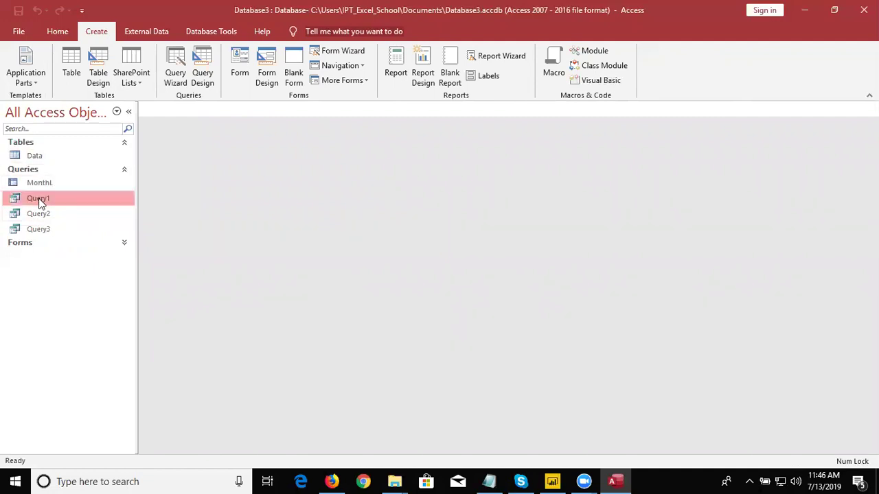
Check the 70000 salary in the Data table, close it, and reopen Query1's datasheet
left_click(48, 158)
double_click(48, 158)
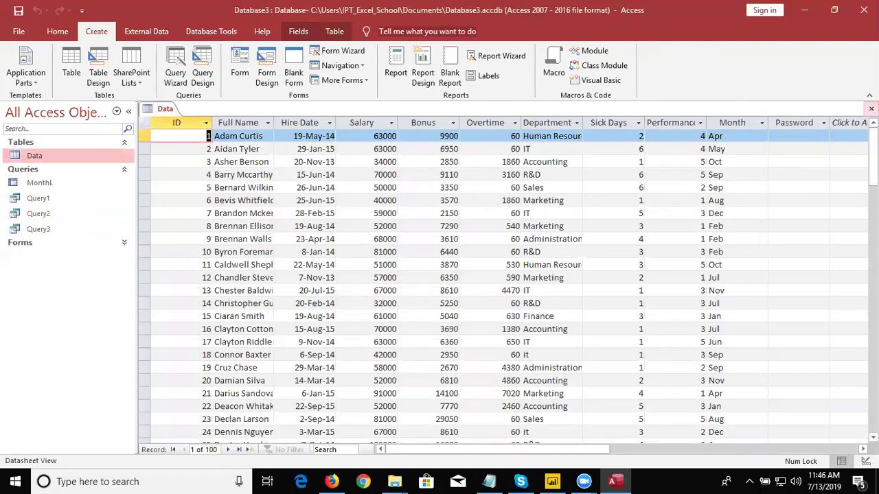
left_click(871, 109)
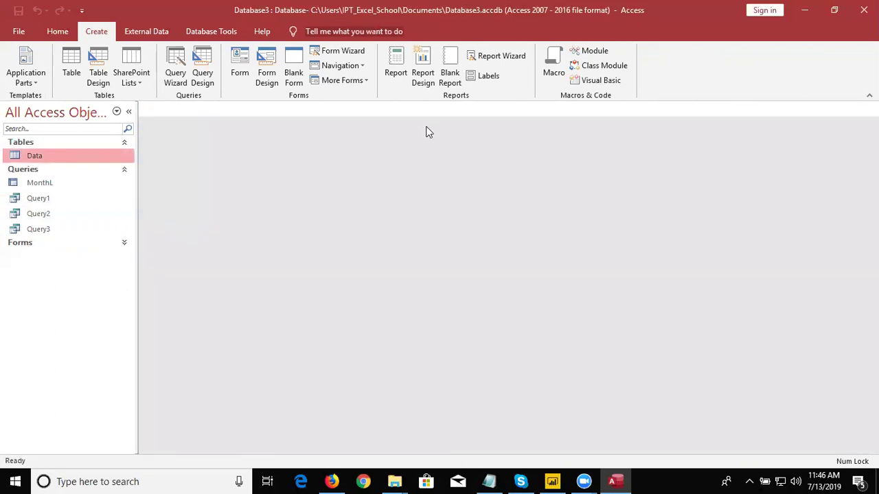
left_click(40, 227)
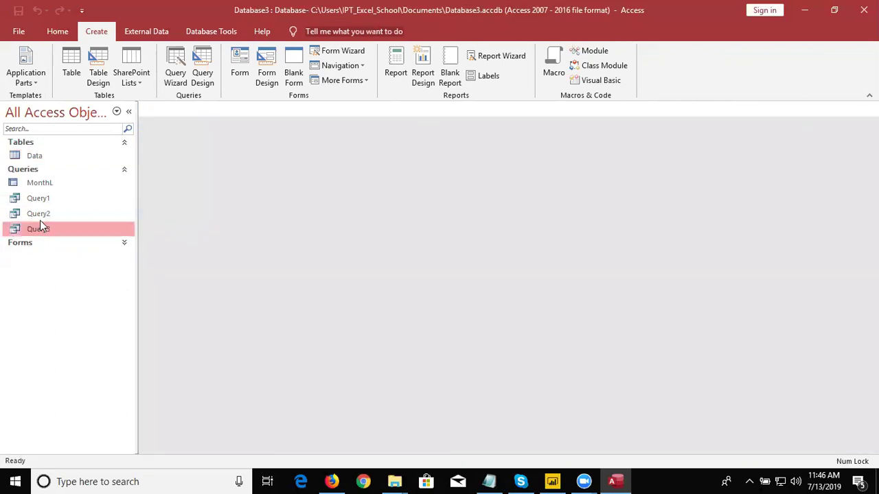
left_click(39, 183)
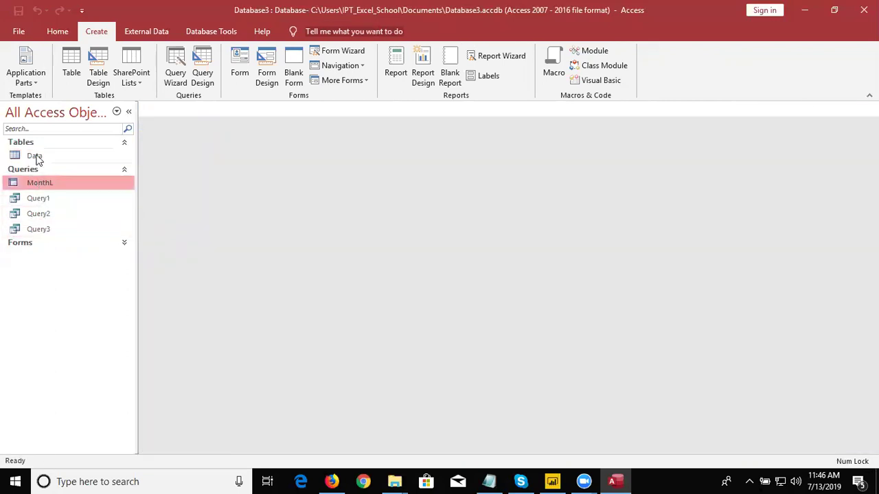
double_click(44, 199)
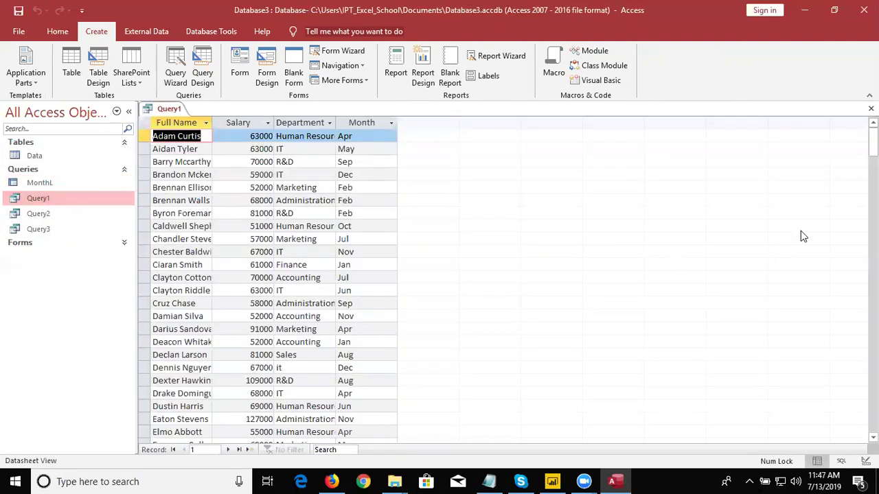
Close the Query1 datasheet, leaving no objects open
left_click(870, 109)
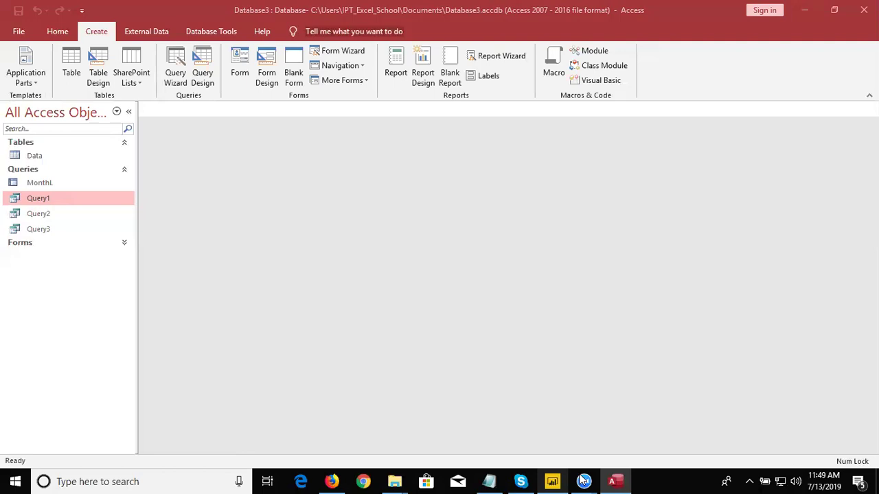
Launch Excel from a Start menu search for 'exce' and dismiss the default-program prompt
mouse_move(584, 481)
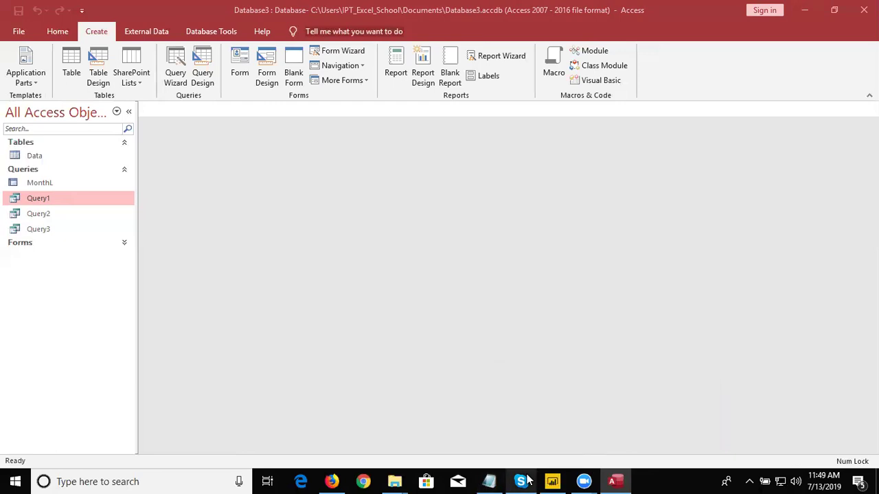
key("super")
type("exce")
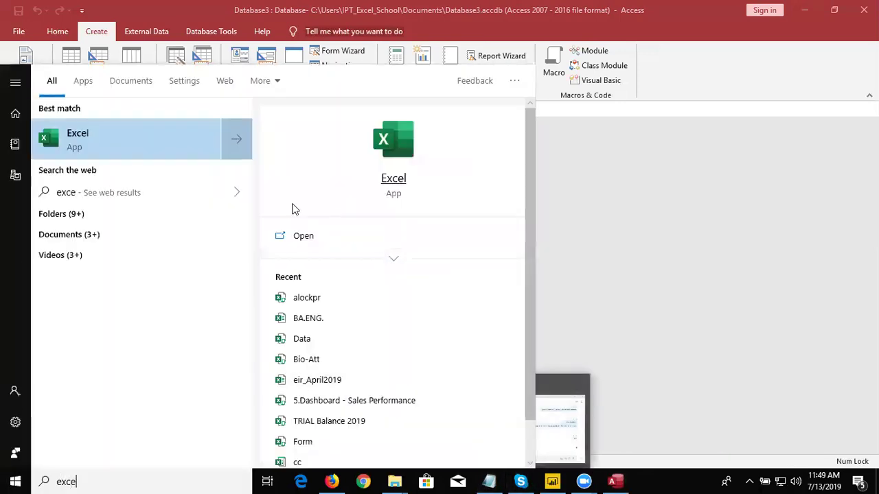
left_click(138, 145)
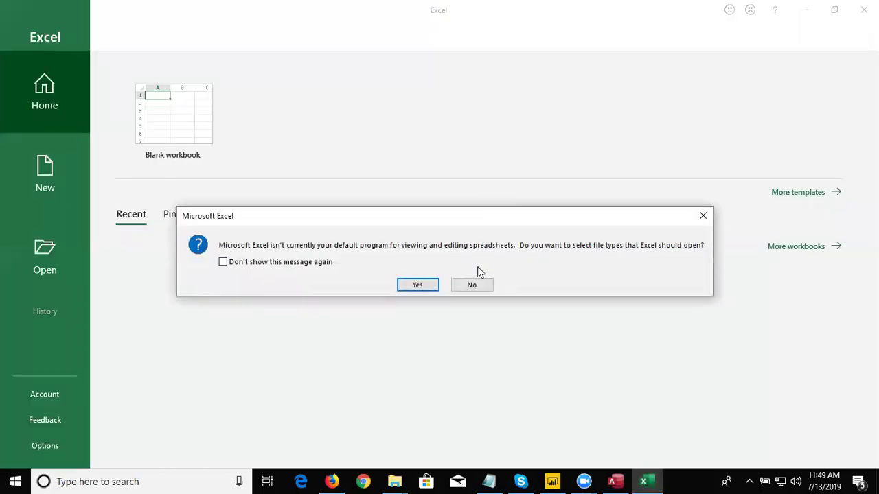
left_click(474, 287)
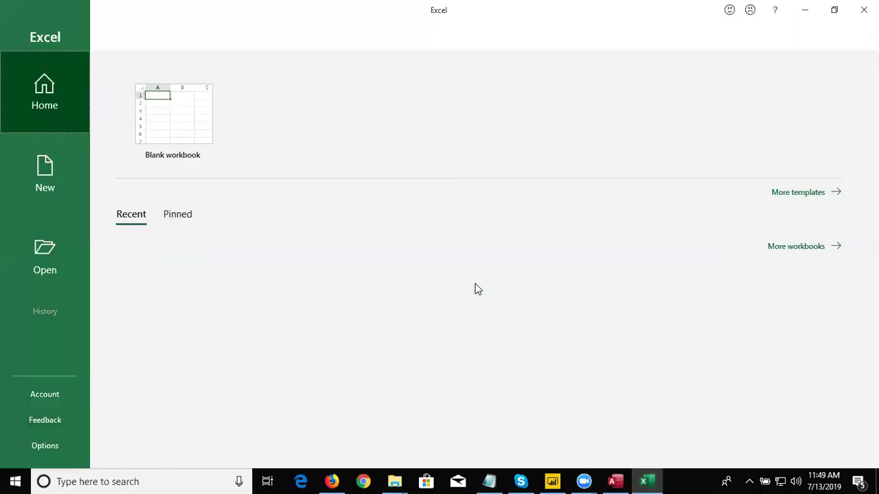
Create a blank Excel workbook and rename its first sheet to Data
left_click(192, 130)
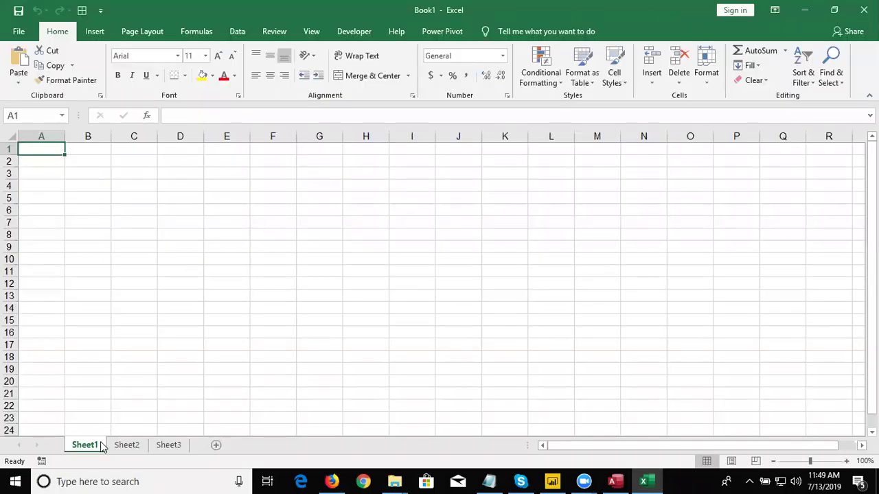
double_click(98, 446)
type("Da")
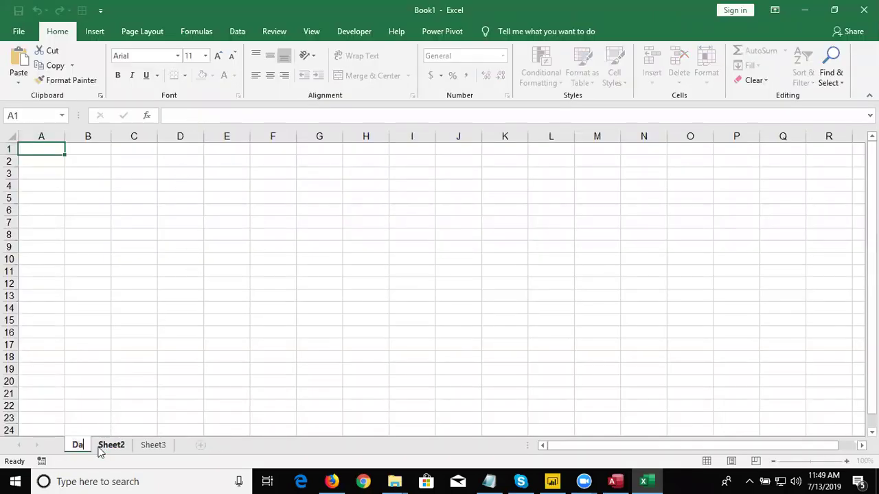
type("ta")
key("Return")
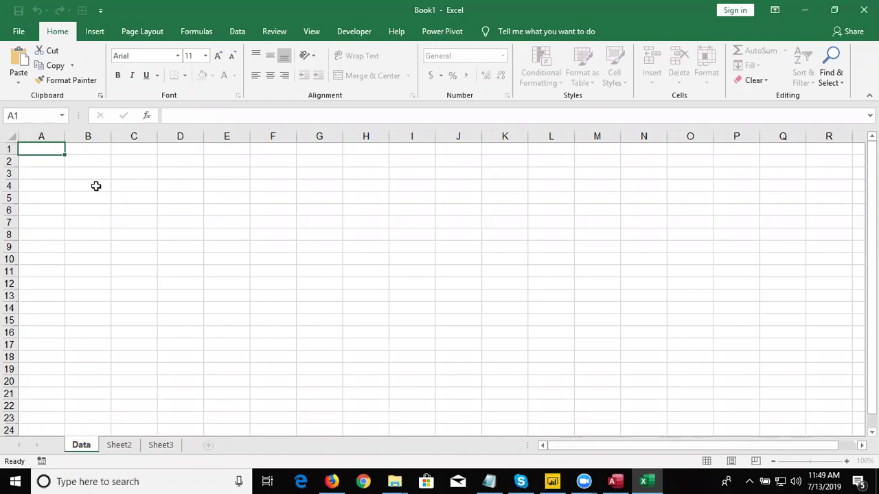
left_click(96, 186)
Enter the headers CID, Date, Qty and Mrp across A1:D1
left_click(48, 161)
left_click(38, 148)
type("CID")
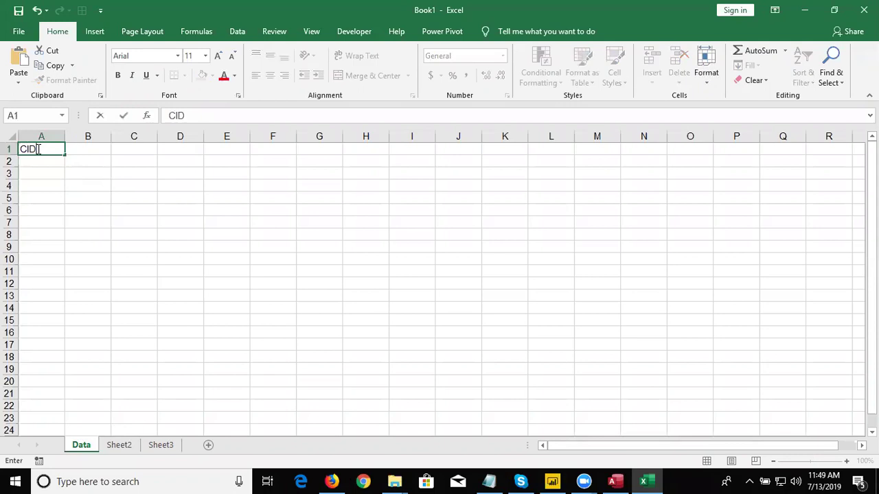
key("Tab")
type("Datre")
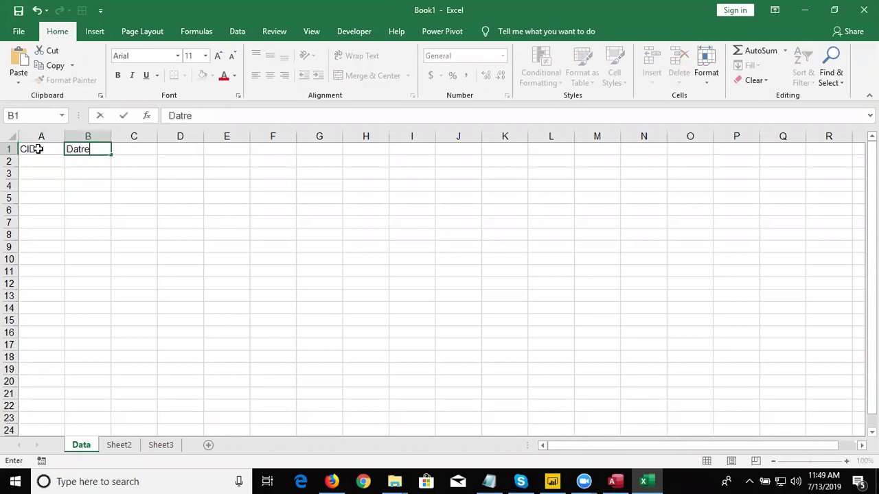
key("BackSpace")
key("BackSpace")
type("e")
key("Tab")
type("Qty")
key("Tab")
type("Mrp")
key("Tab")
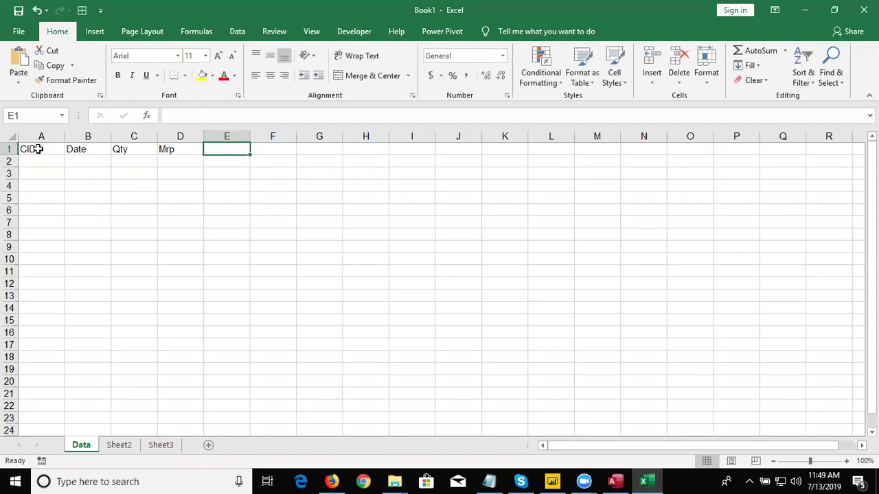
Enter sample CID values 1, 2, 3, 1, 2 down column A
key("Left")
key("Left")
key("Left")
key("Down")
key("Left")
type("1")
key("Tab")
key("Down")
key("Left")
type("1")
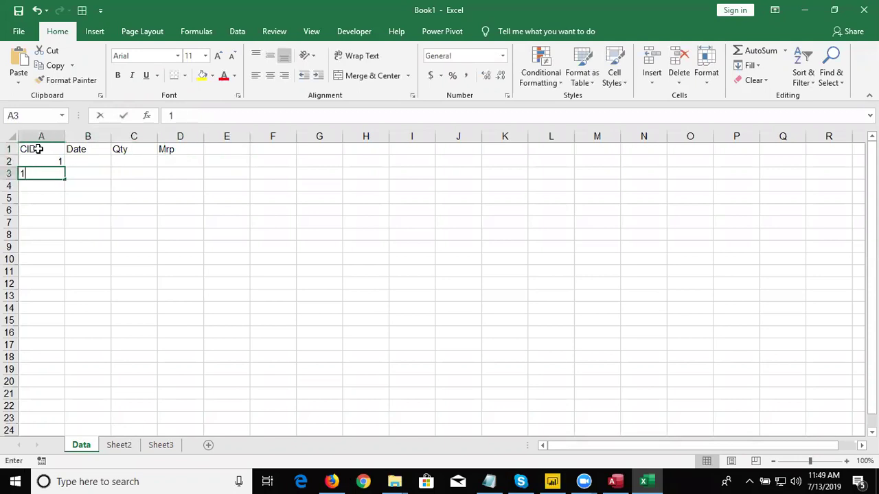
key("BackSpace")
type("2")
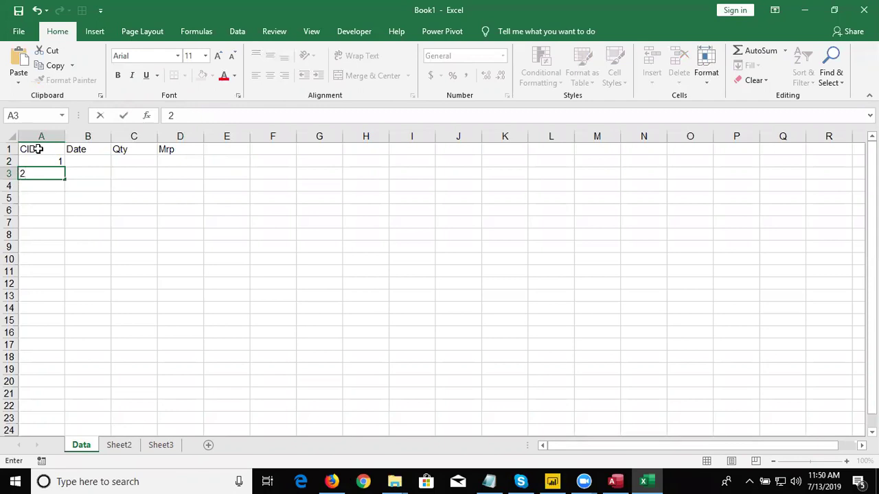
key("Return")
type("3")
key("Return")
type("1")
key("Return")
type("2")
key("Return")
Clear the sample CID values so only the header row remains
key("Up")
key("shift+Right")
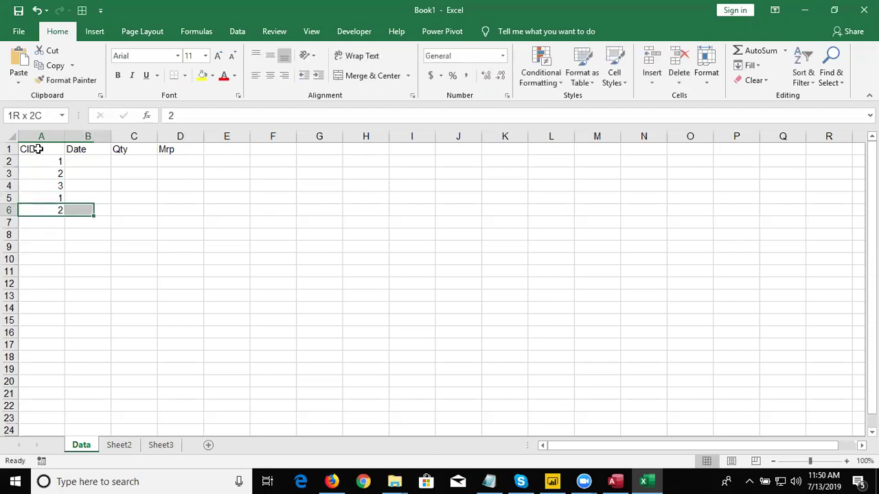
key("shift+Right")
key("shift+Right")
key("shift+Up")
key("shift+Up")
key("shift+Up")
key("shift+Up")
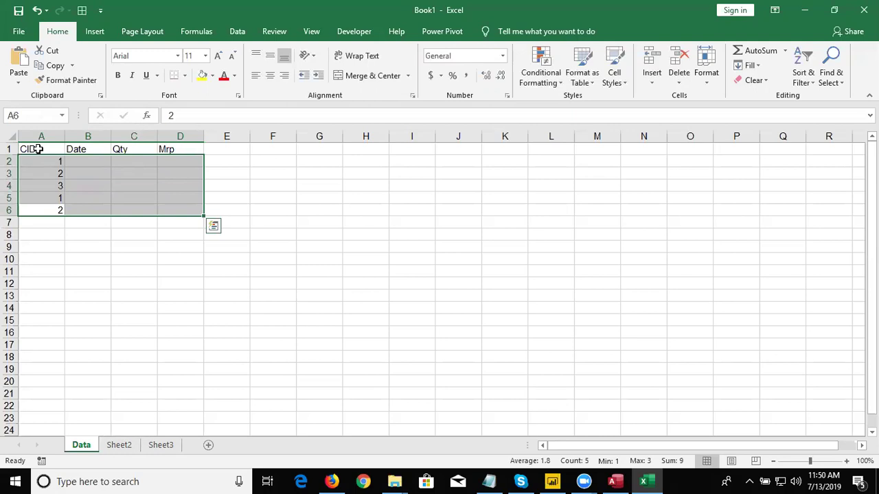
key("Delete")
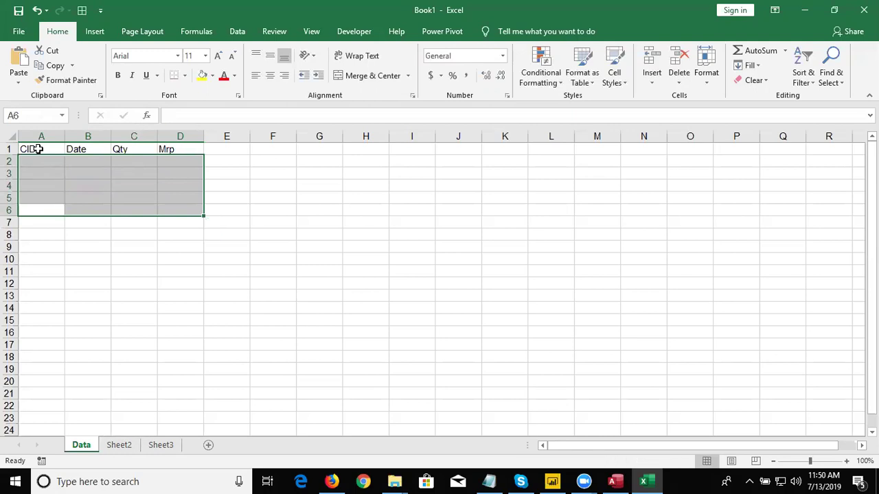
Rename Sheet2 and Sheet3 to 1 and 2
left_click(115, 449)
type("1")
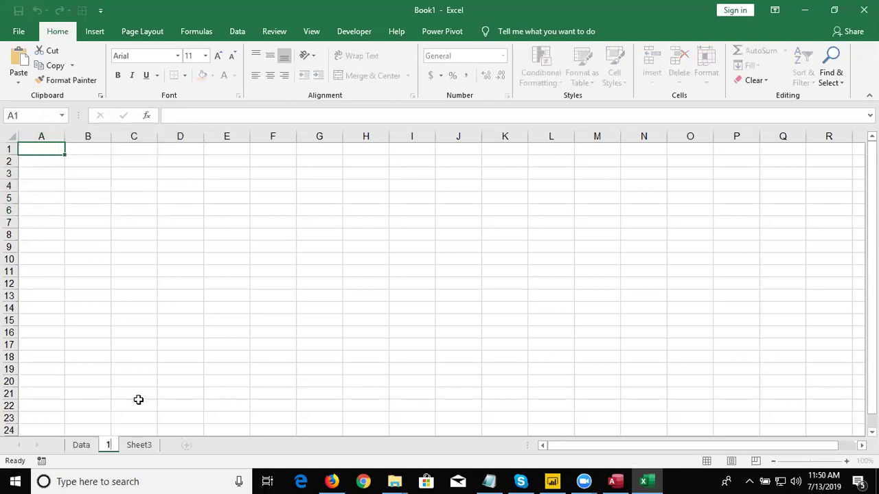
left_click(137, 403)
double_click(138, 446)
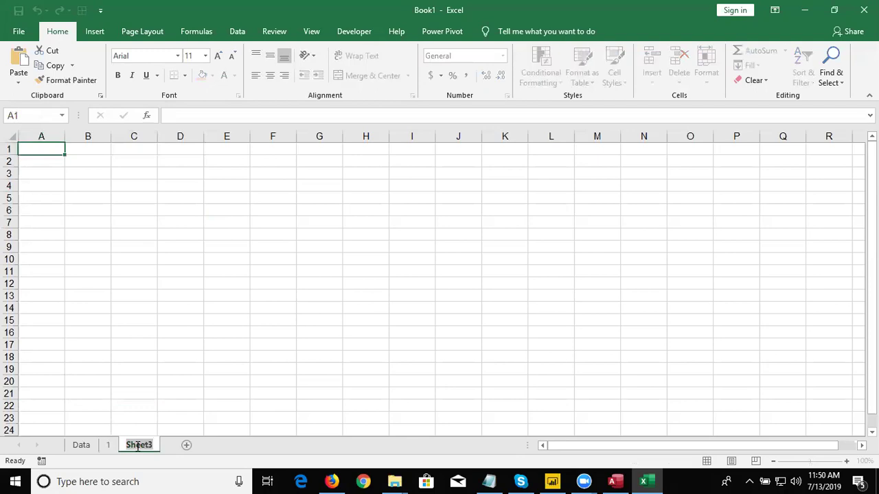
type("2")
left_click(156, 405)
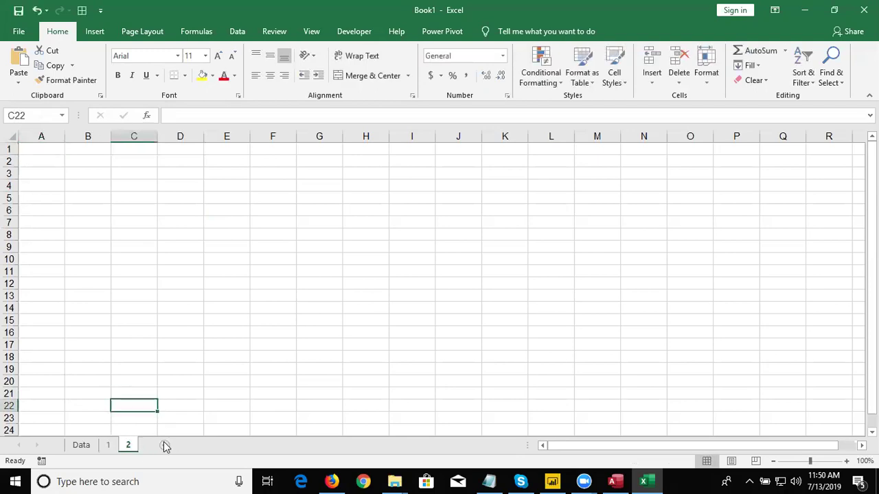
Add two new sheets and name them 3 and 4
left_click(165, 445)
type("3")
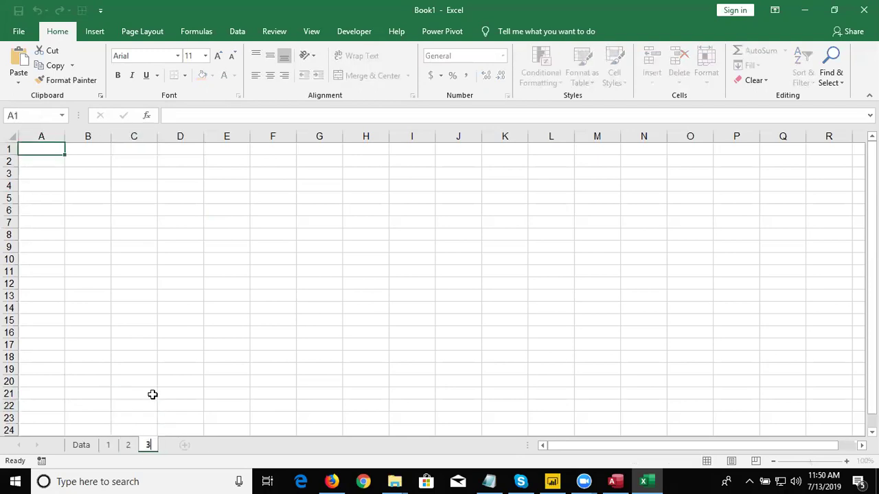
left_click(149, 395)
left_click(181, 445)
double_click(179, 443)
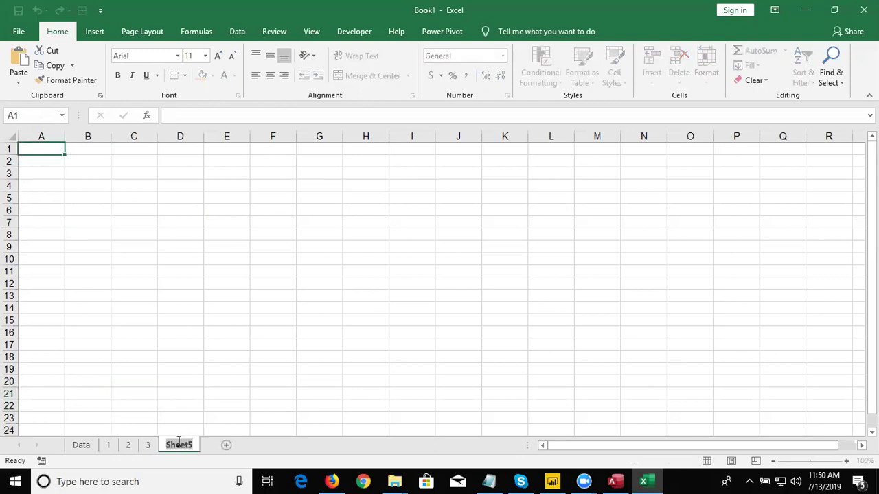
type("4")
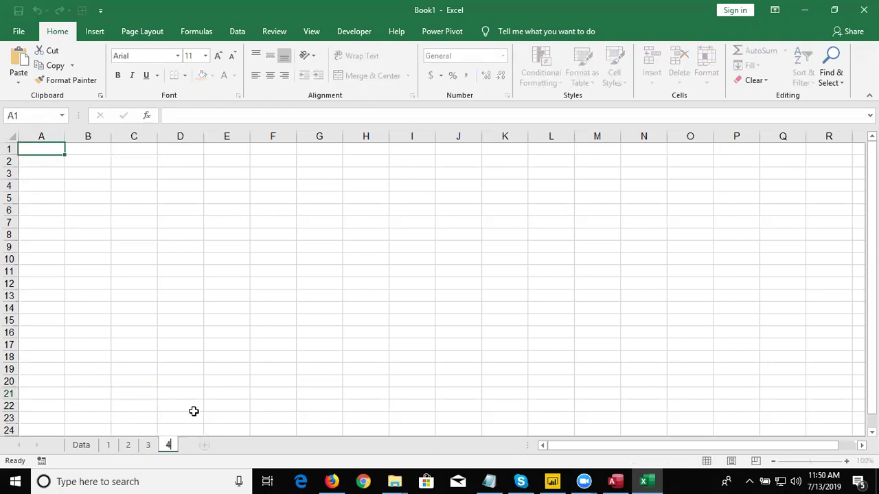
left_click(197, 380)
left_click(351, 200)
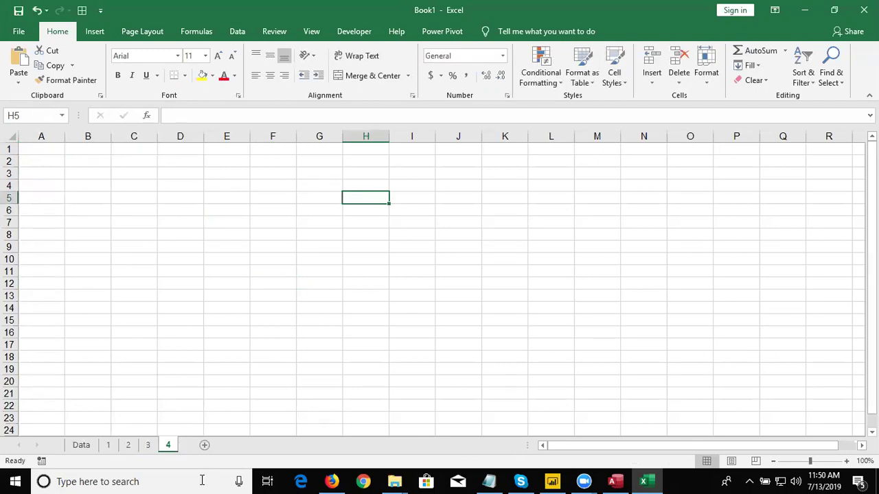
Copy the CID, Date, Qty, Mrp header row from the Data sheet
left_click(108, 445)
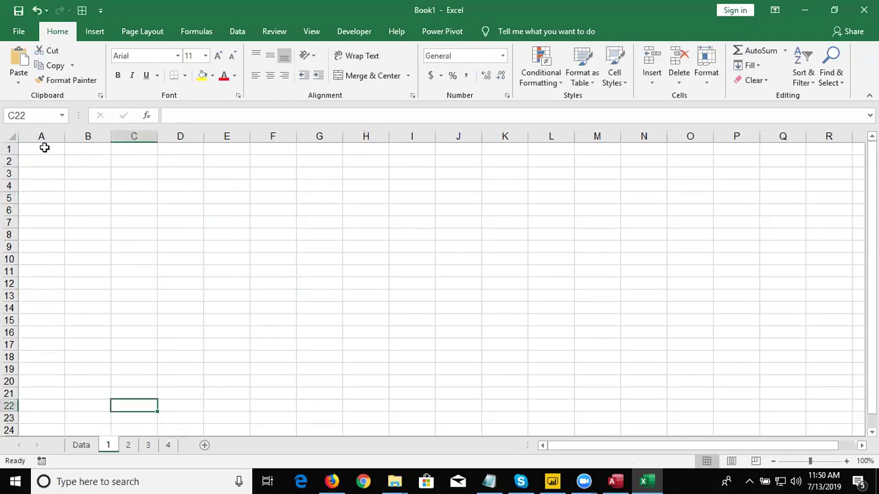
left_click_drag(41, 146, 230, 232)
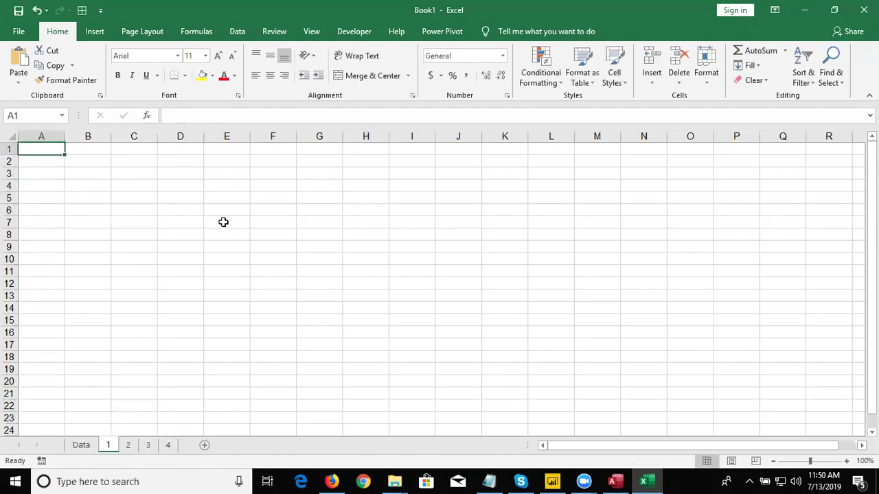
left_click(81, 445)
left_click_drag(39, 145, 174, 146)
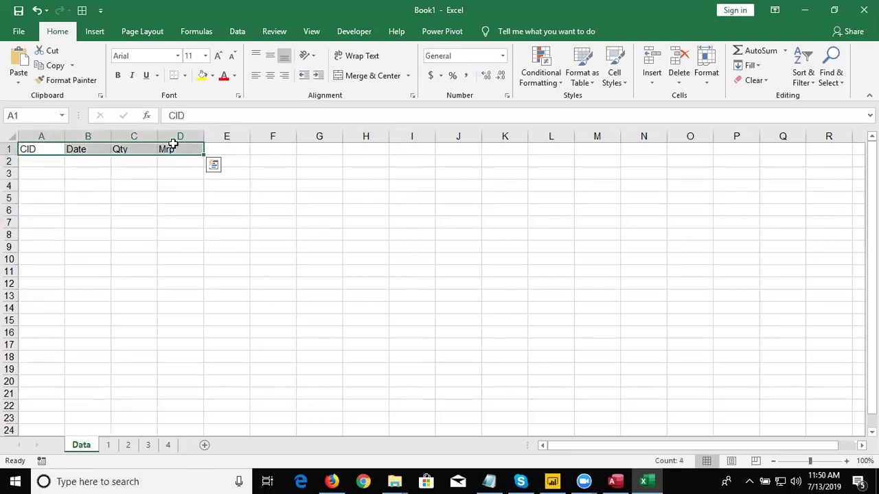
key("ctrl+c")
Paste the headers into cell A1 of sheets 1 and 2
left_click(109, 446)
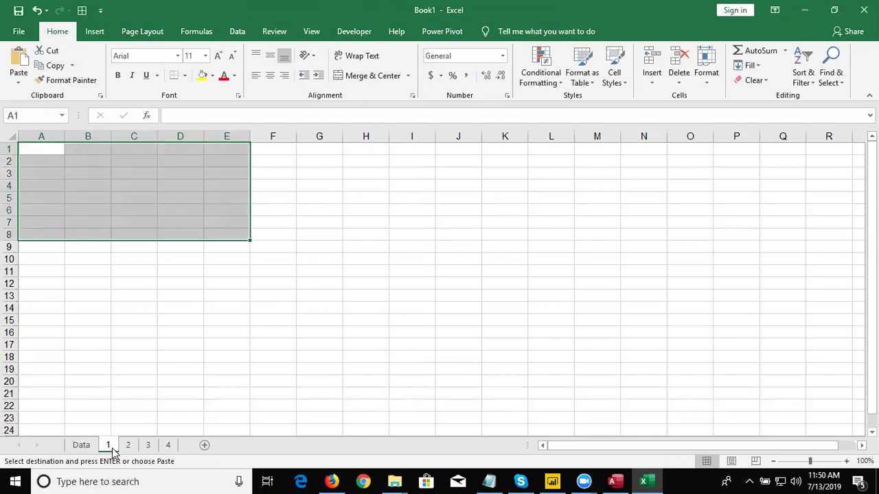
left_click(41, 158)
left_click(41, 149)
key("ctrl+v")
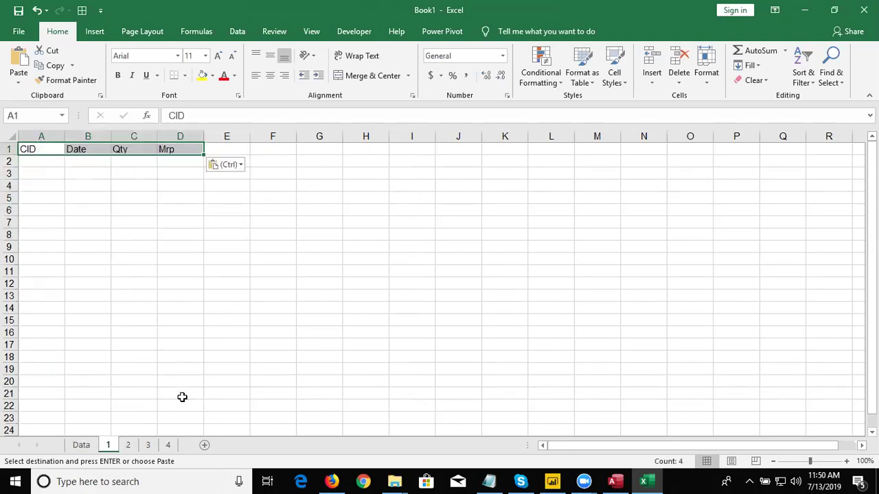
left_click(135, 448)
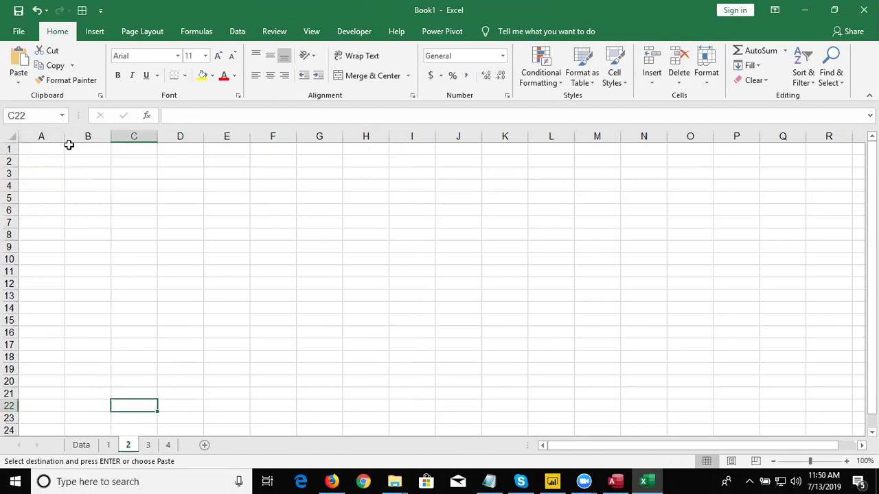
left_click(55, 146)
key("ctrl+v")
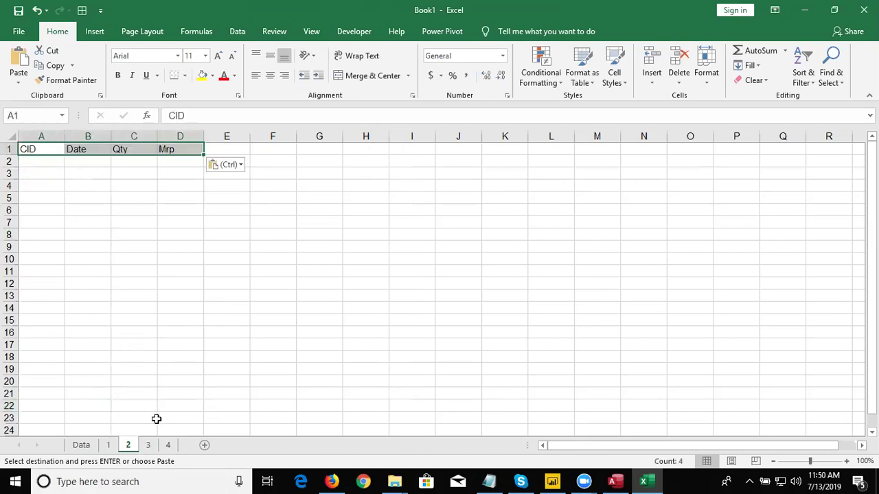
Paste the headers into A1 of sheets 3 and 4, then switch away from Excel
left_click(148, 445)
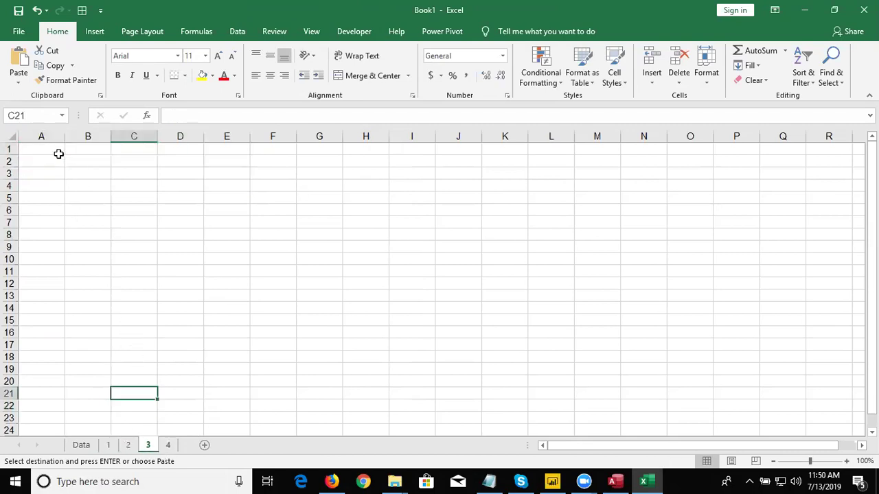
left_click(58, 149)
key("ctrl+v")
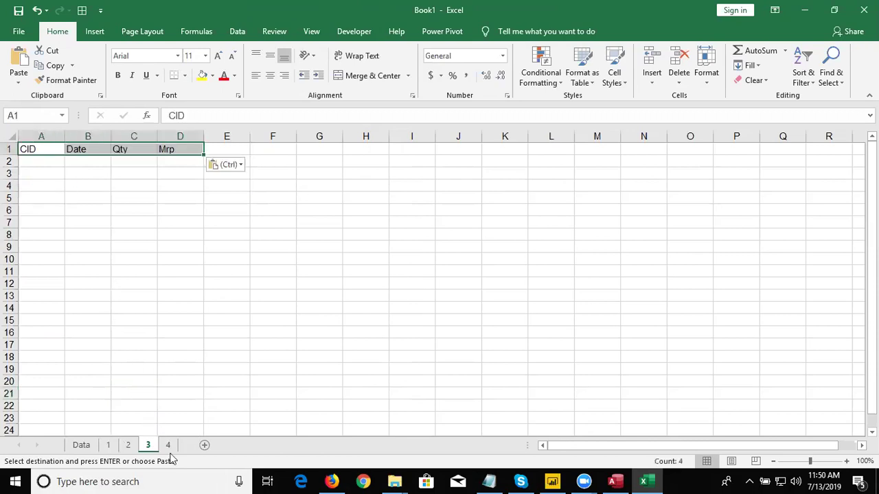
left_click(168, 445)
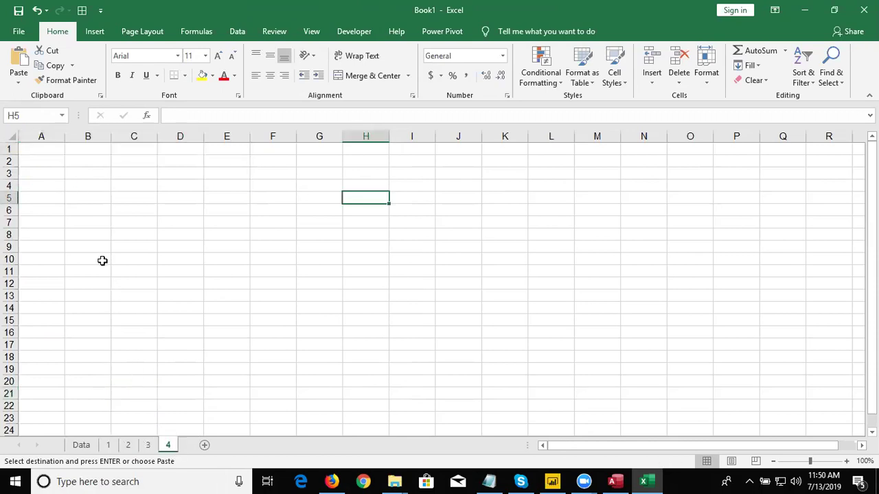
left_click(50, 149)
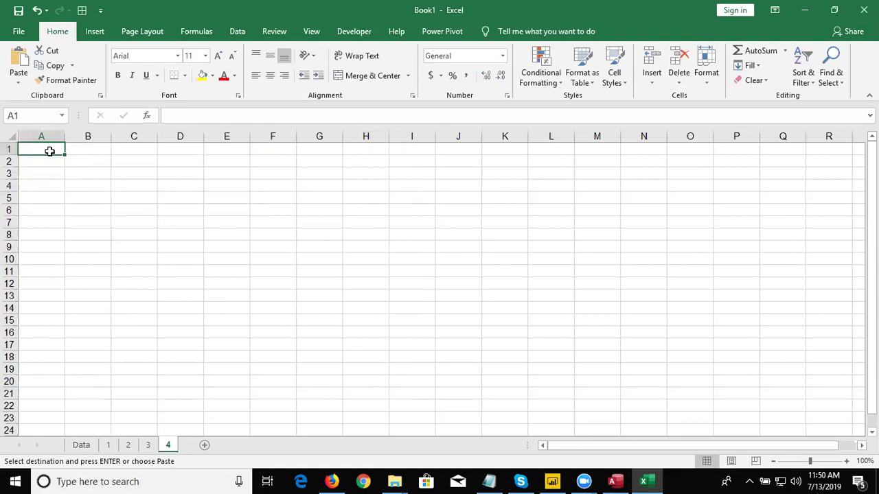
key("ctrl+v")
left_click(80, 193)
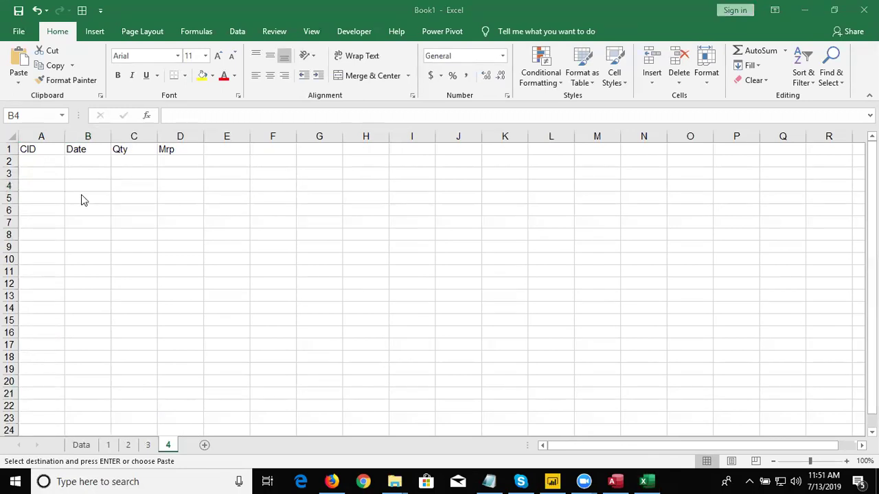
key("alt+Tab")
key("alt+Tab")
Bring Access forward, open the Data table to review its records, then close it
left_click(41, 156)
double_click(42, 156)
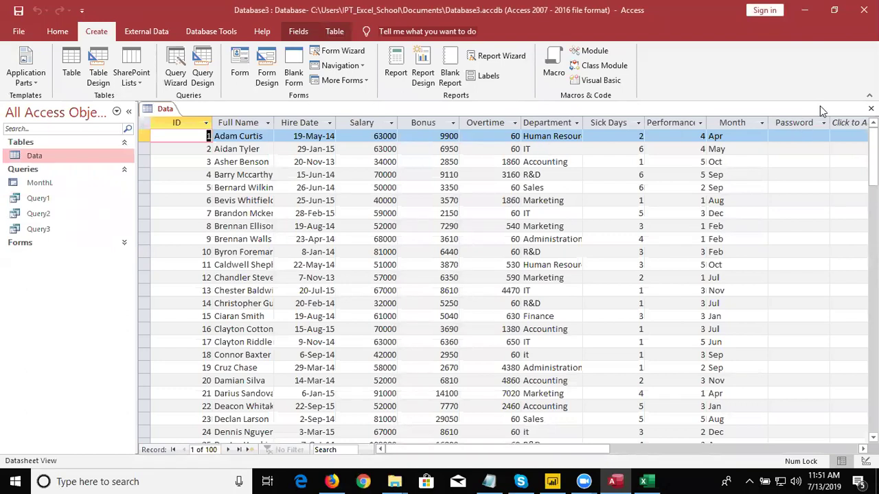
left_click(871, 109)
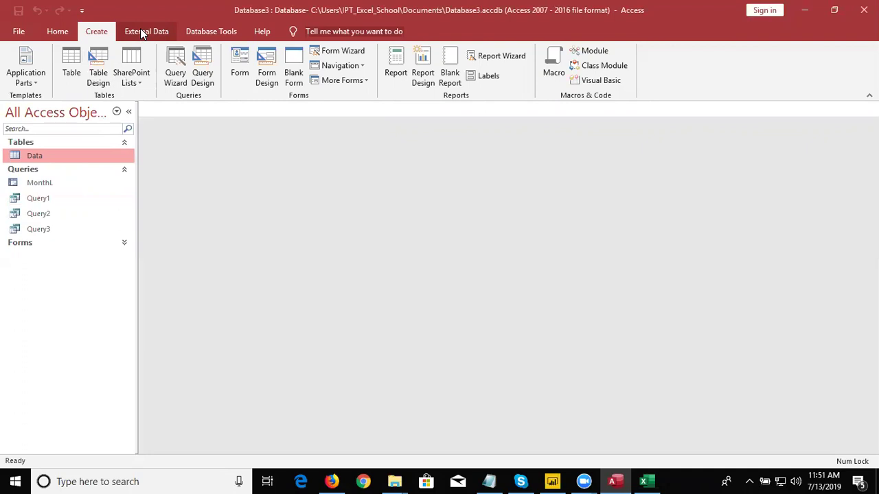
Start a new blank query design from the Create tab and add the Data table
left_click(141, 31)
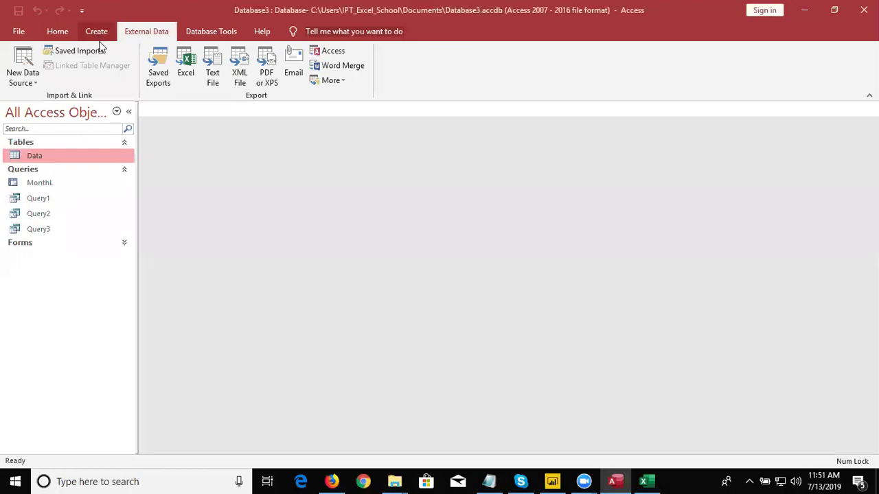
left_click(98, 32)
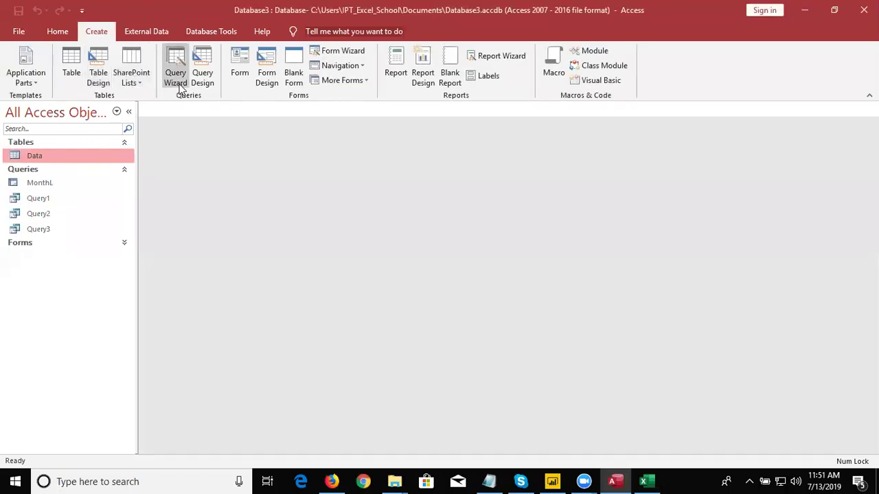
left_click(202, 76)
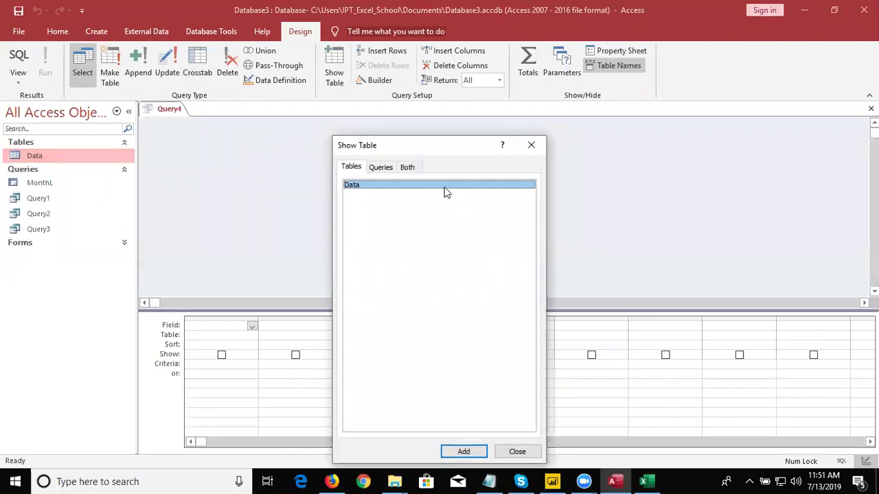
double_click(444, 186)
Make the query a make-table query targeting Data and add all Data fields (*)
left_click(530, 145)
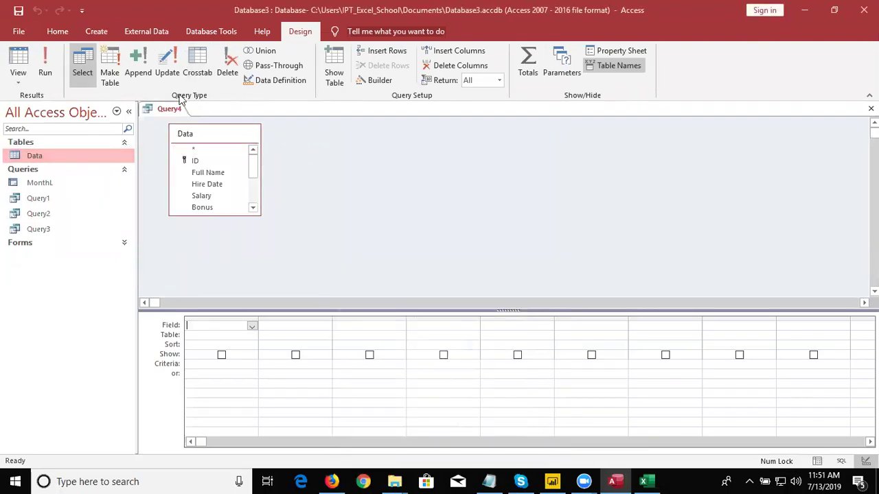
left_click(108, 72)
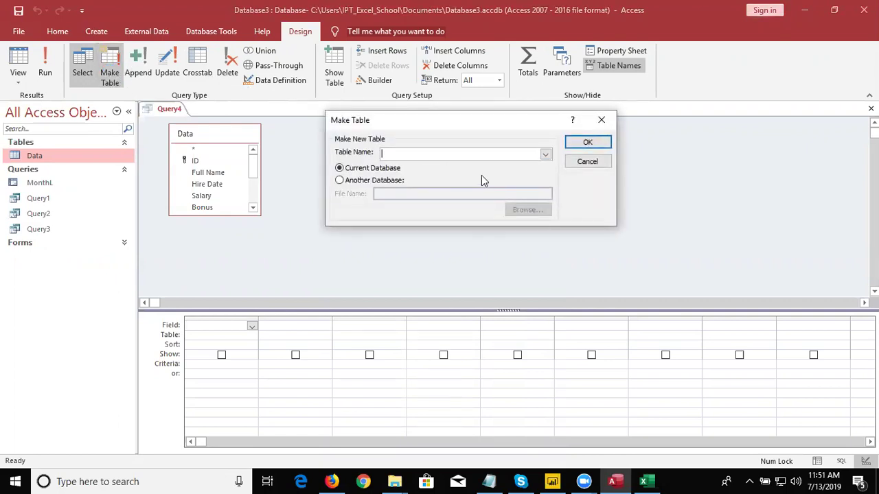
left_click(546, 155)
left_click(528, 169)
left_click(578, 142)
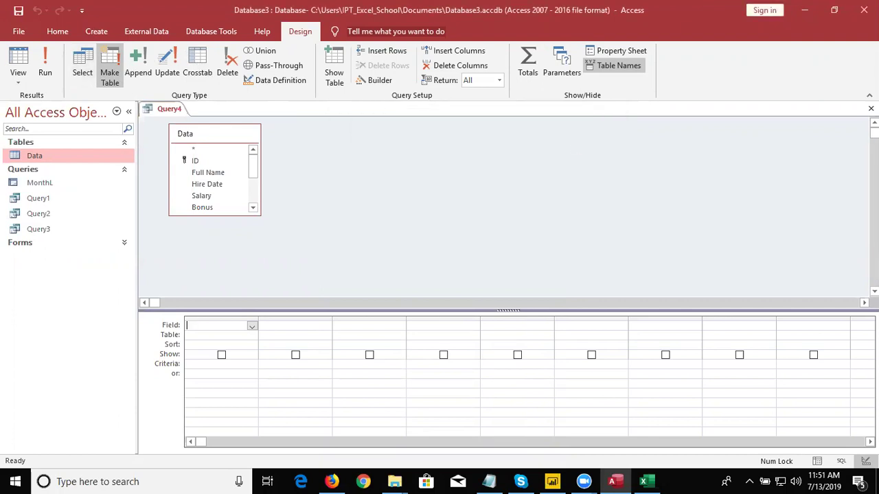
left_click(210, 152)
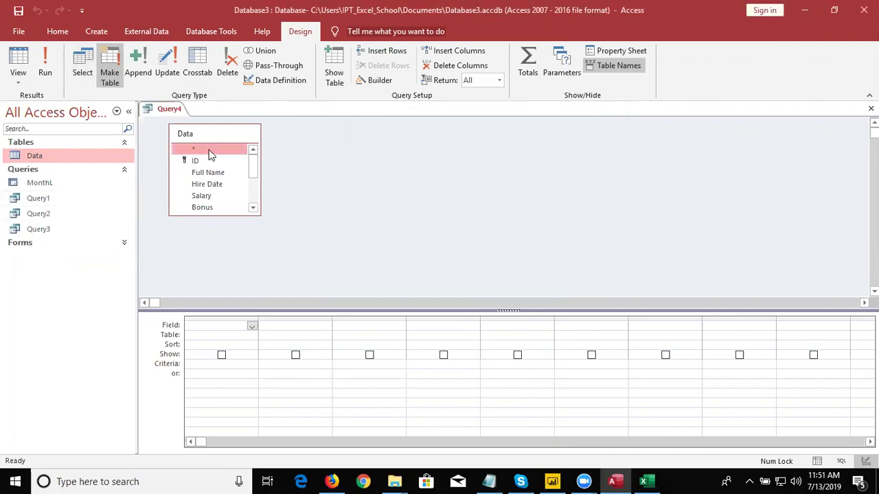
double_click(211, 153)
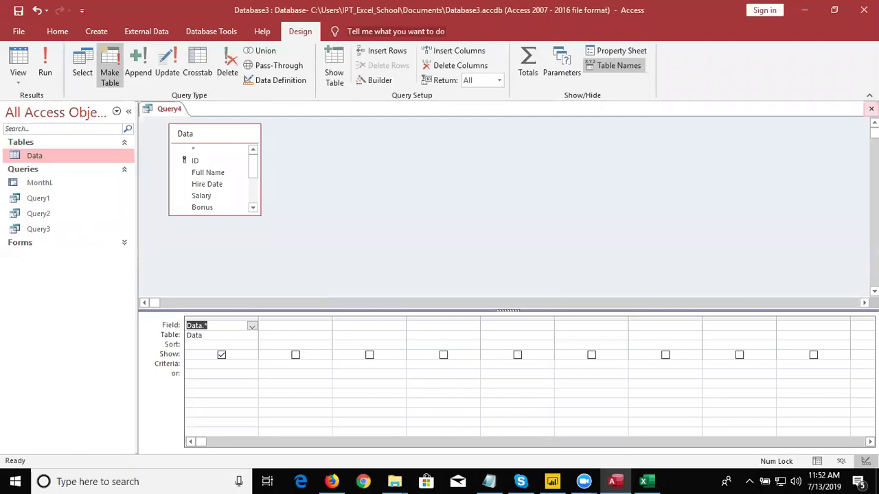
Save the query as Query4, run it, and dismiss the same-source-and-destination error
left_click(870, 109)
left_click(390, 277)
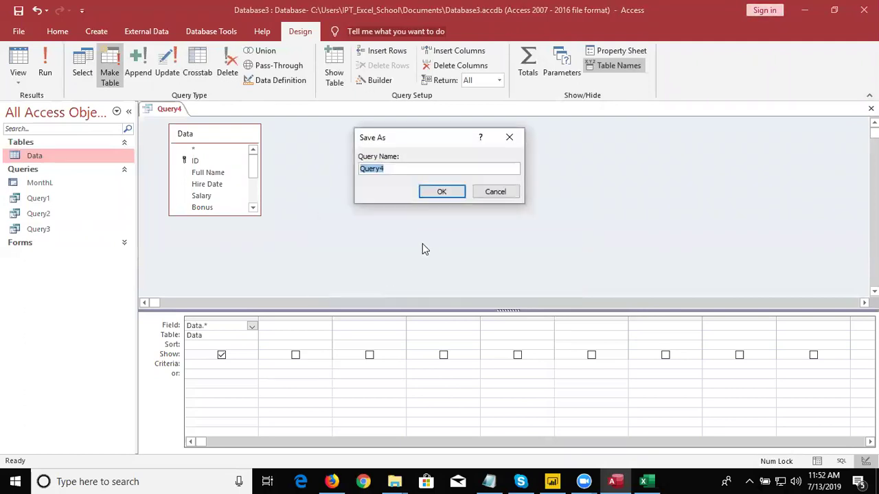
left_click(443, 196)
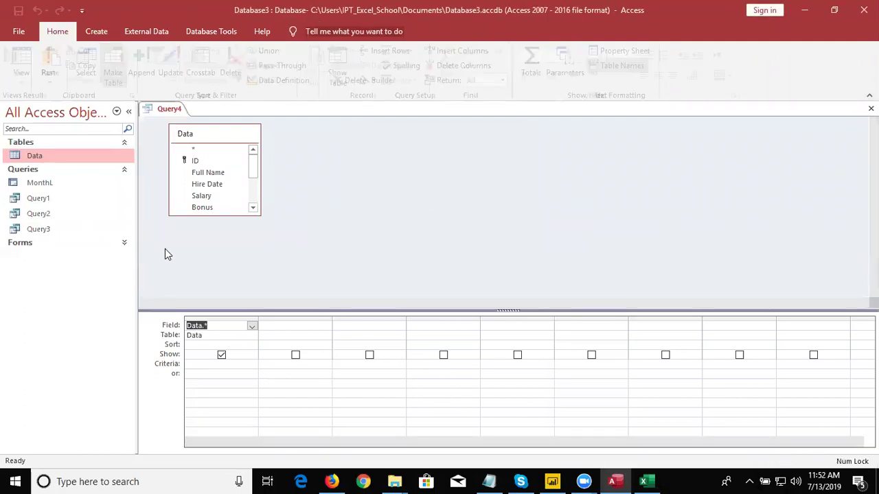
left_click(77, 201)
double_click(77, 202)
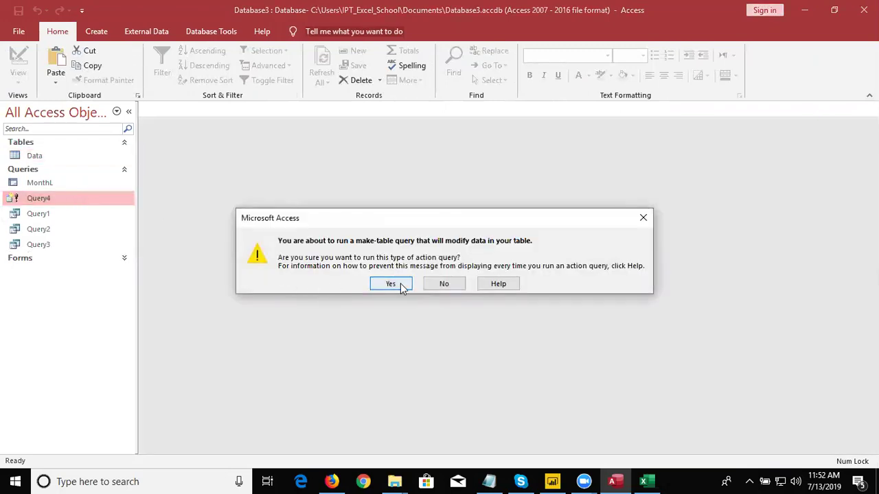
left_click(403, 288)
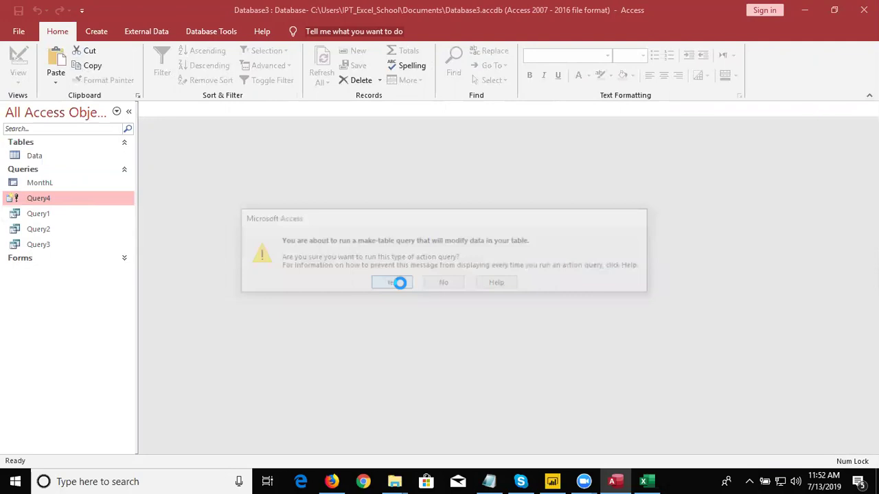
left_click(414, 277)
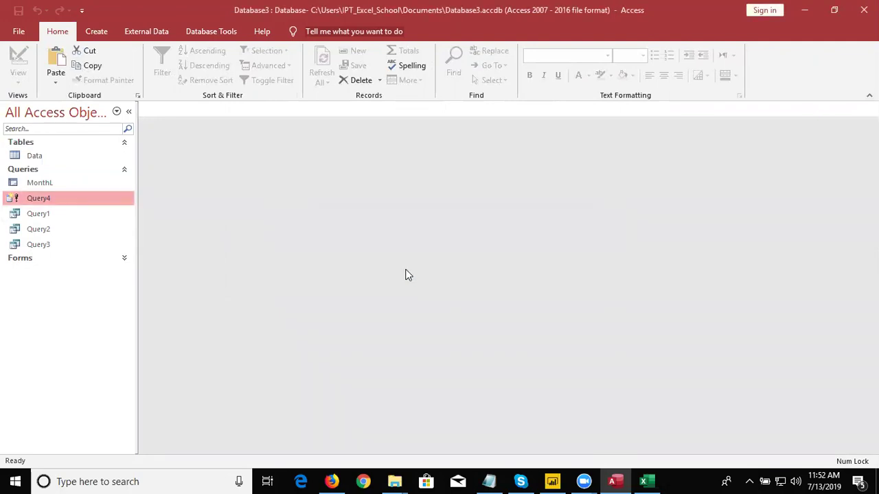
Edit Query4's make-table target name in Design View and save the query
right_click(84, 198)
left_click(117, 221)
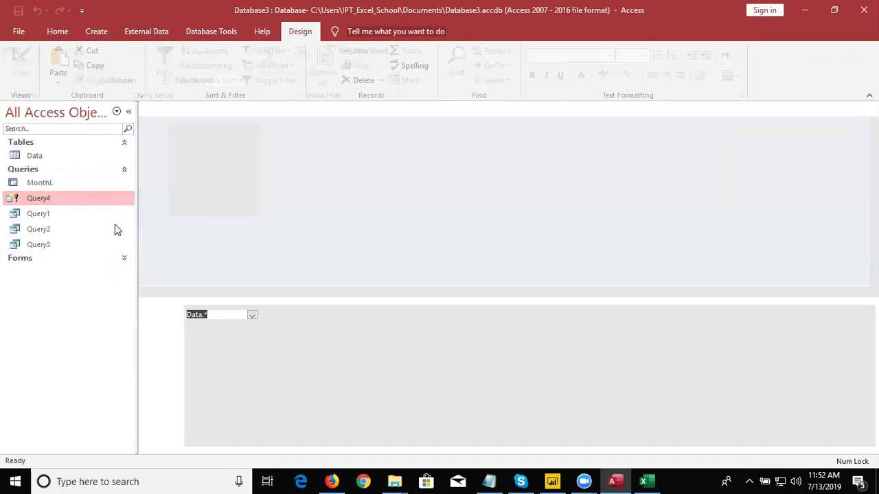
left_click(107, 77)
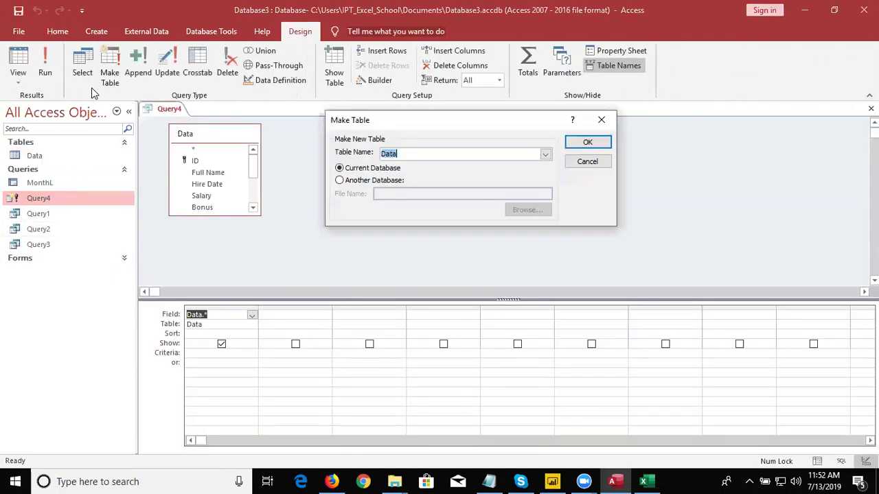
left_click(412, 155)
type("?")
left_click(589, 142)
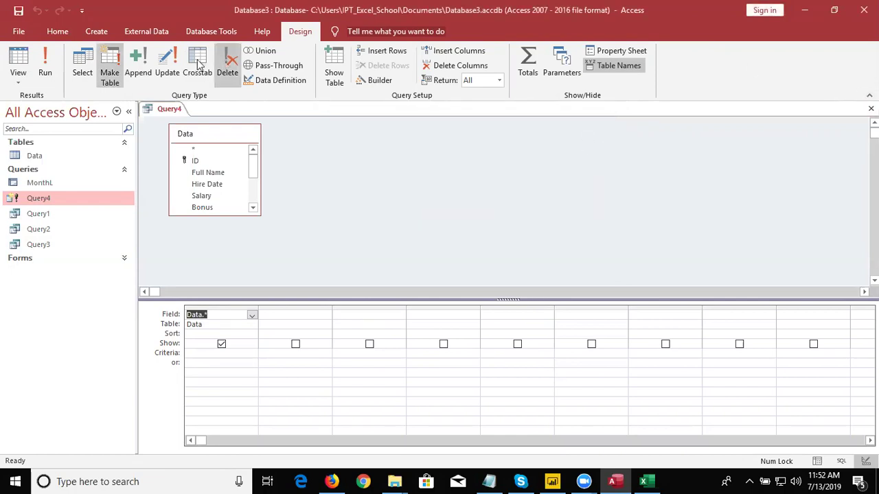
left_click(108, 77)
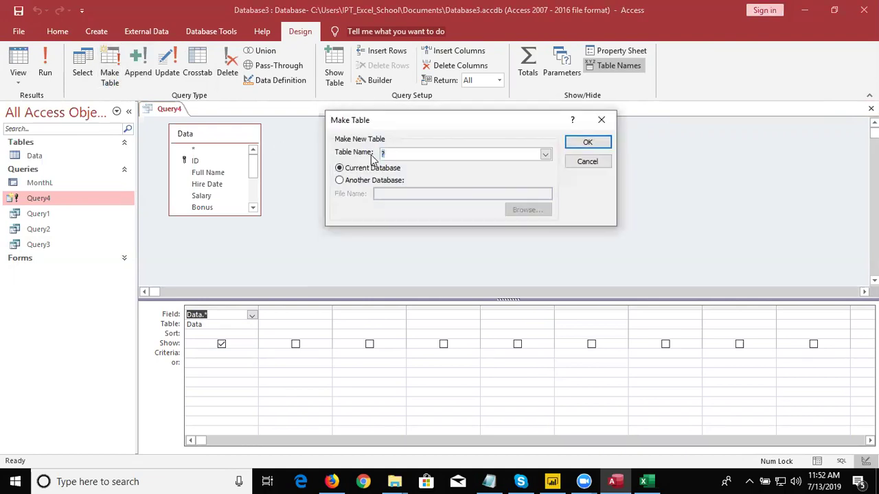
left_click(601, 120)
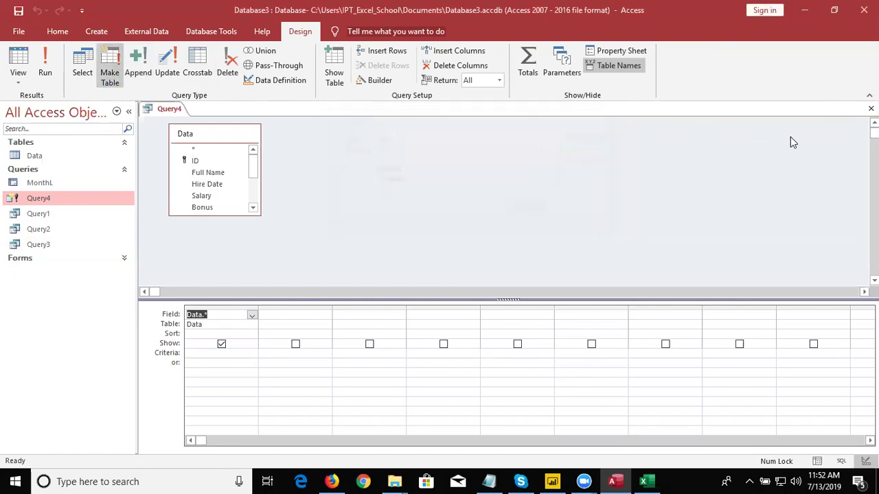
left_click(871, 109)
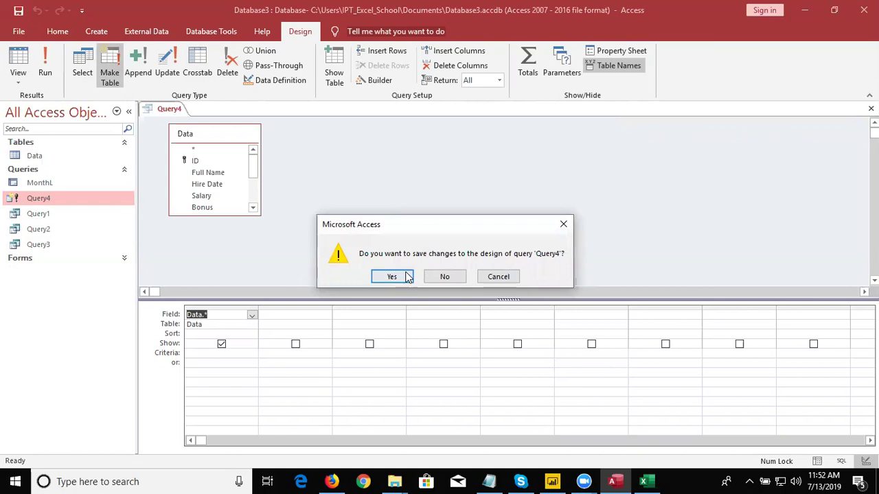
left_click(405, 277)
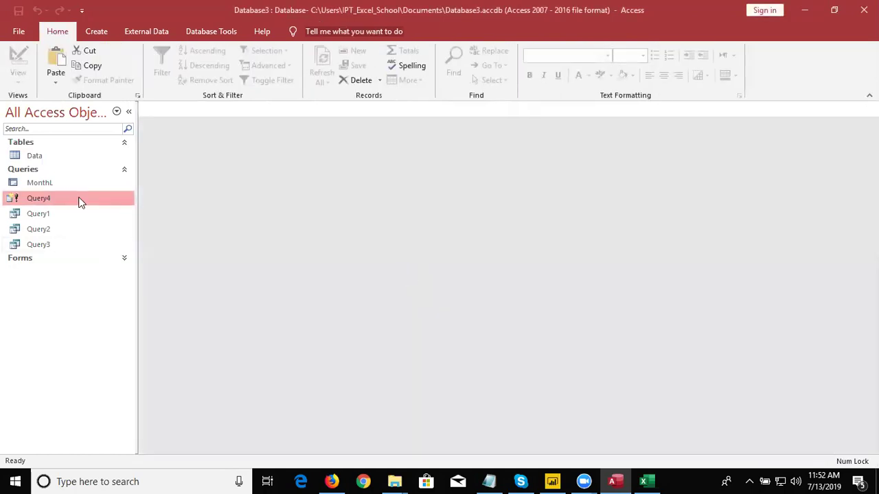
Run Query4 to paste 100 rows into a ? table, then delete that ? table
double_click(79, 200)
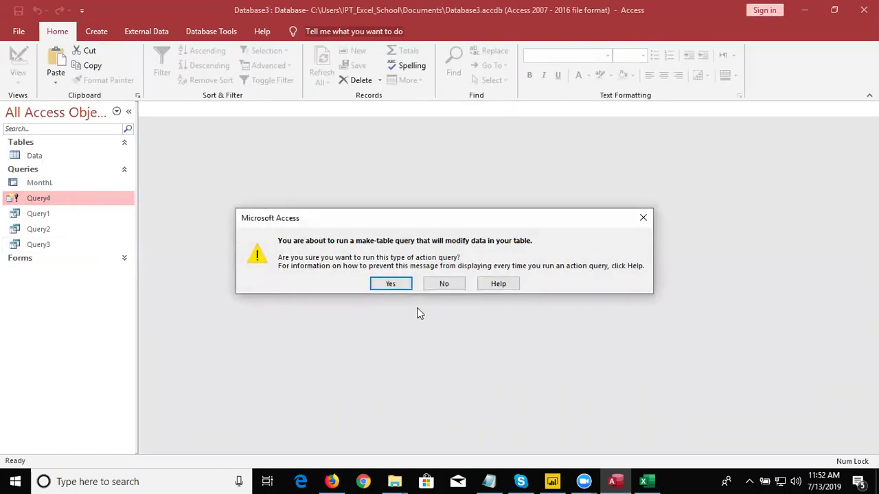
left_click(390, 285)
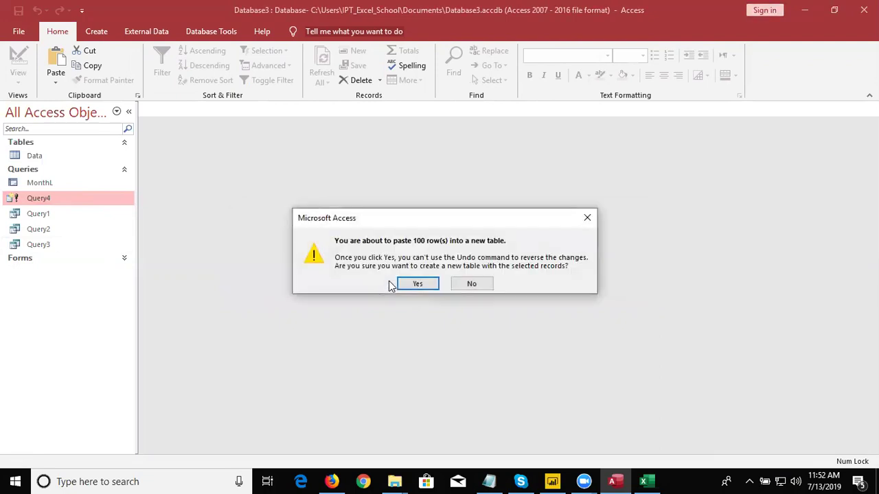
left_click(406, 285)
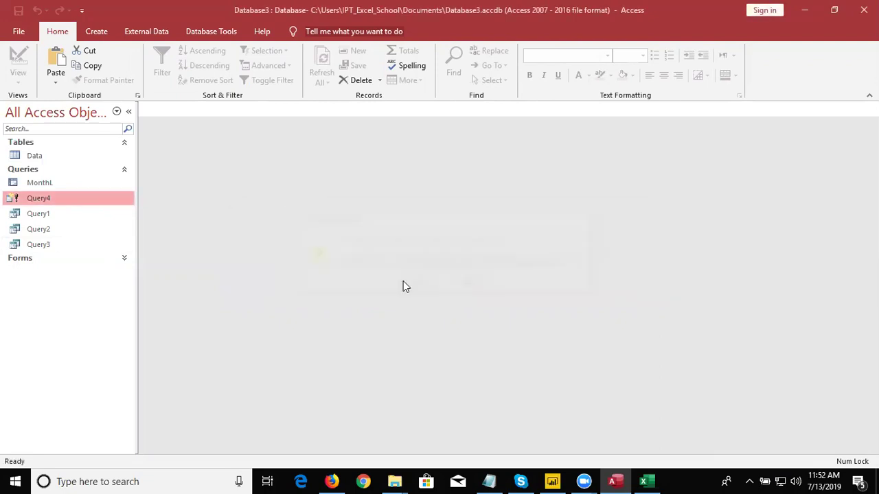
left_click(58, 159)
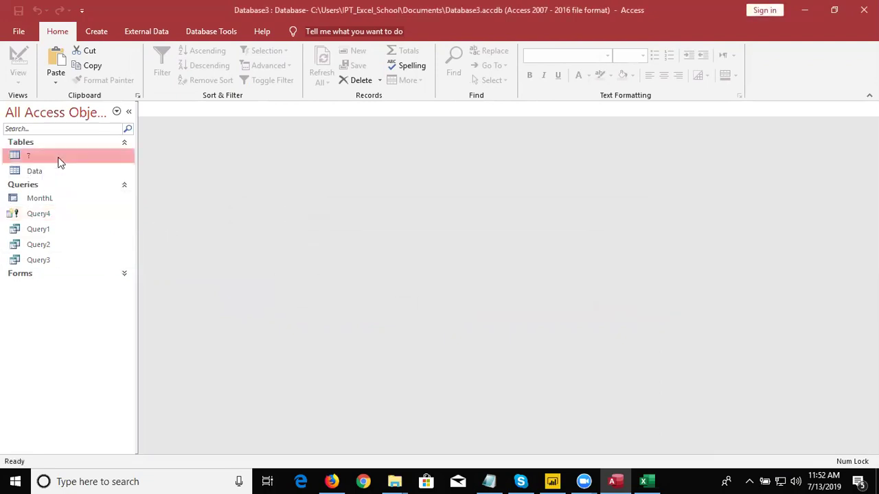
right_click(60, 158)
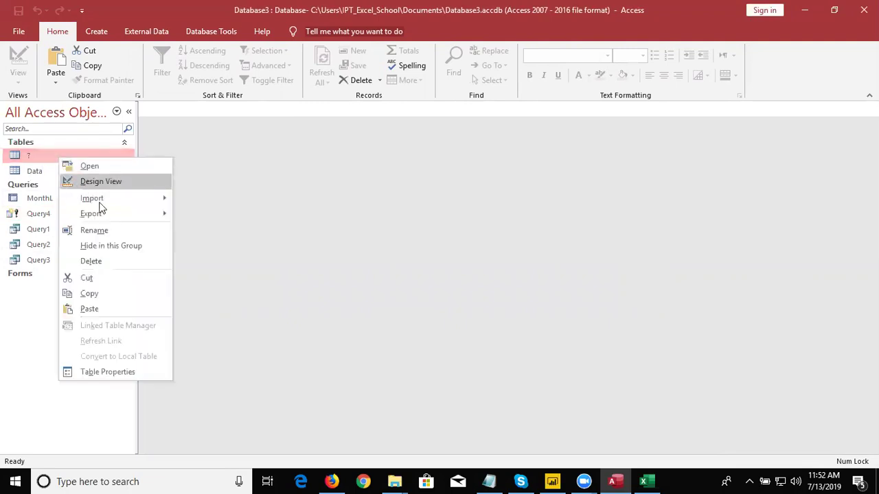
left_click(96, 262)
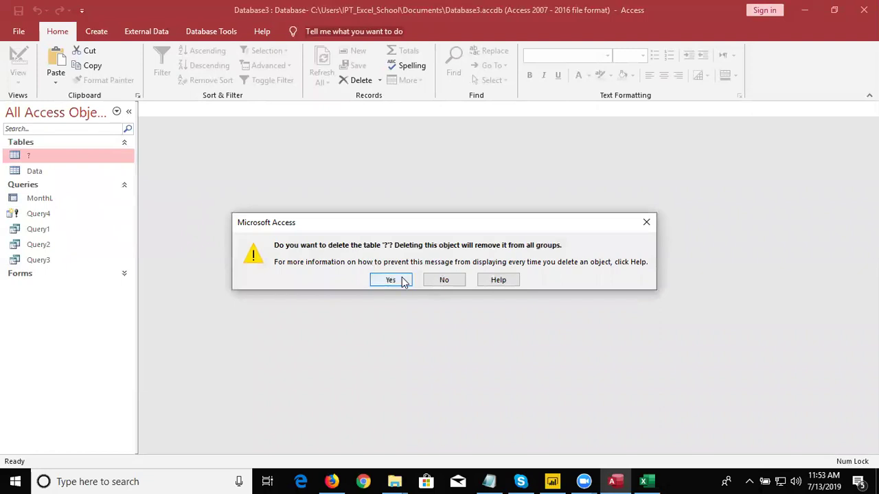
left_click(402, 280)
right_click(78, 156)
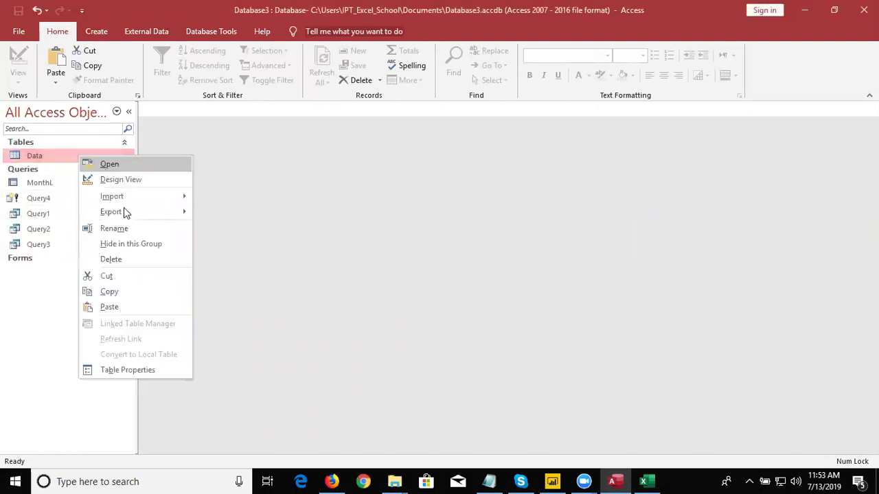
Glance at the Data table design, then set Query4's make-table target to JAN
left_click(115, 182)
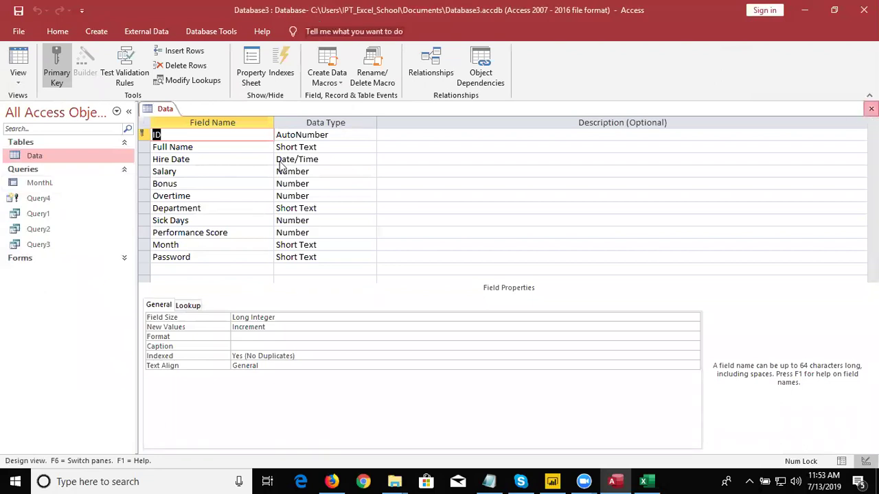
left_click(870, 109)
left_click(30, 199)
right_click(30, 199)
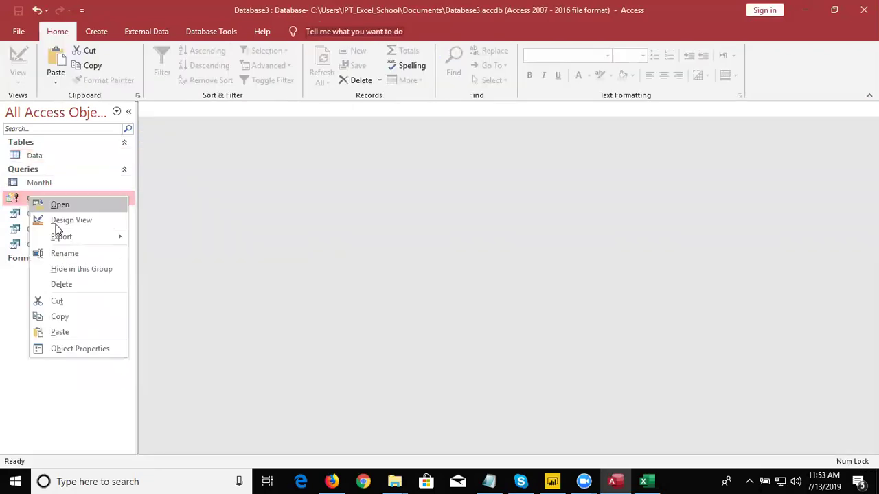
left_click(69, 220)
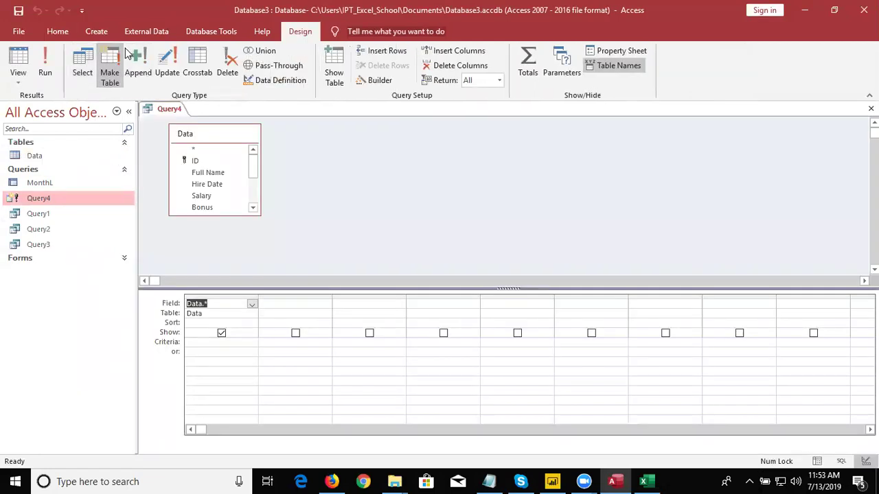
left_click(113, 82)
type("J")
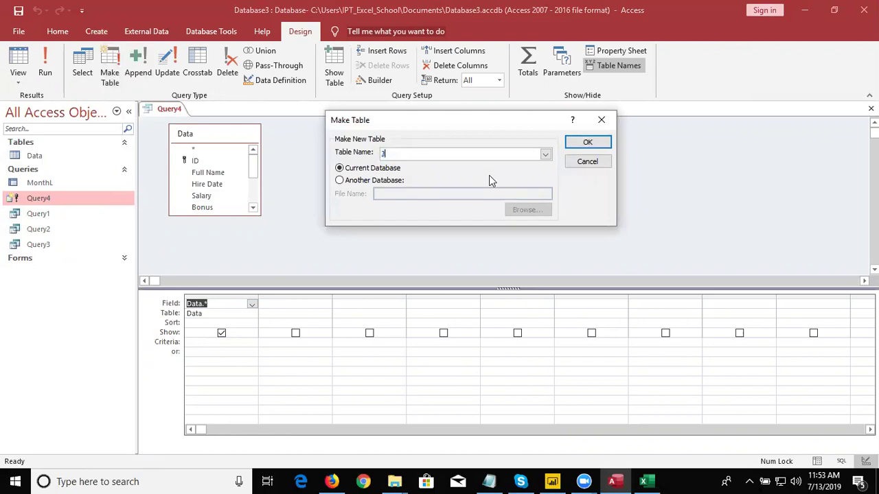
type("AN")
left_click(587, 142)
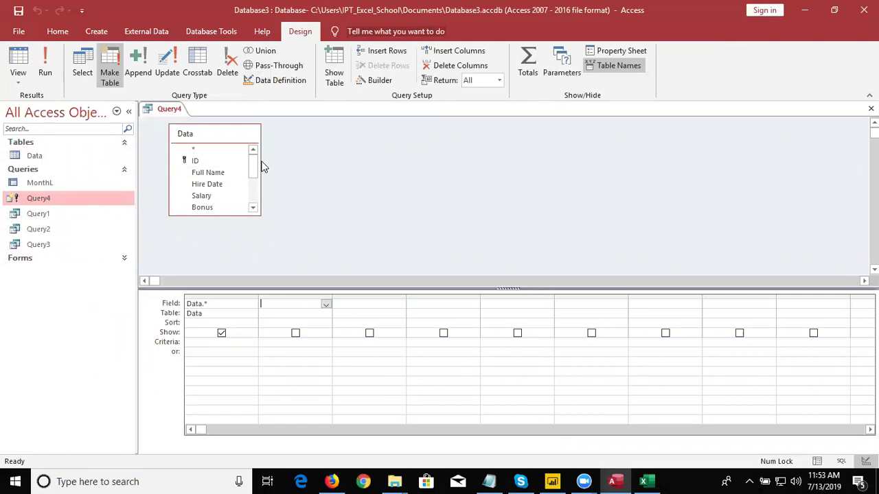
Add the Month field with criteria "JAN", hide it from output, and save Query4
left_click_drag(254, 168, 236, 198)
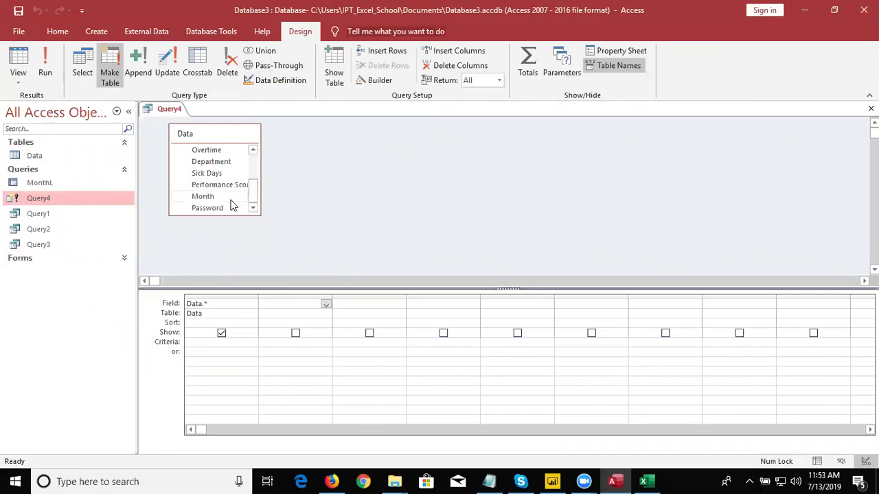
double_click(231, 197)
left_click(296, 333)
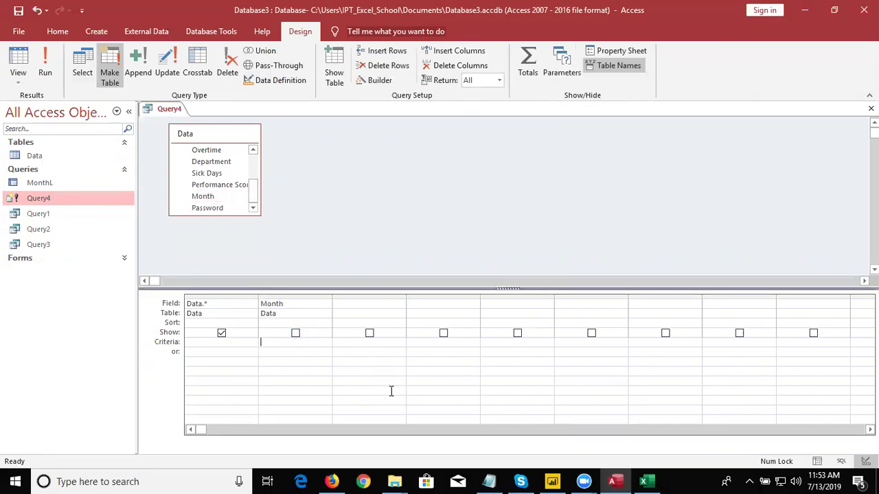
type("JAN\"")
left_click(870, 108)
left_click(405, 277)
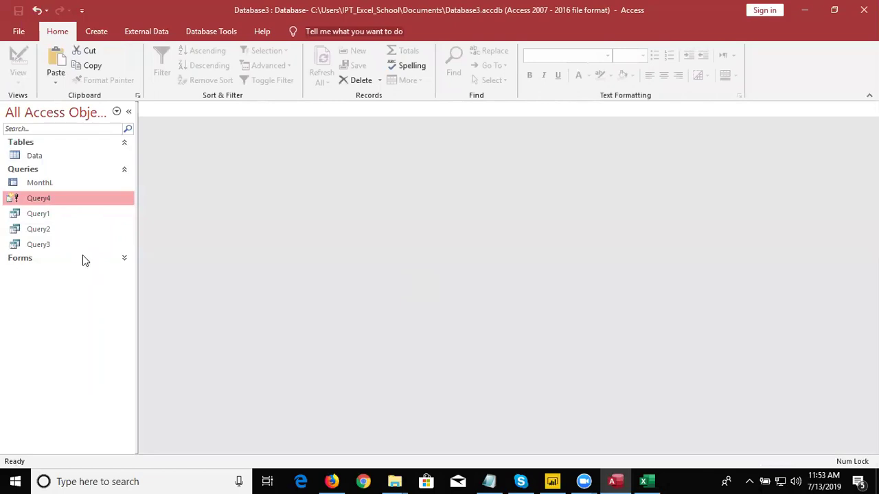
Run Query4 to create the 9-row JAN table
double_click(50, 198)
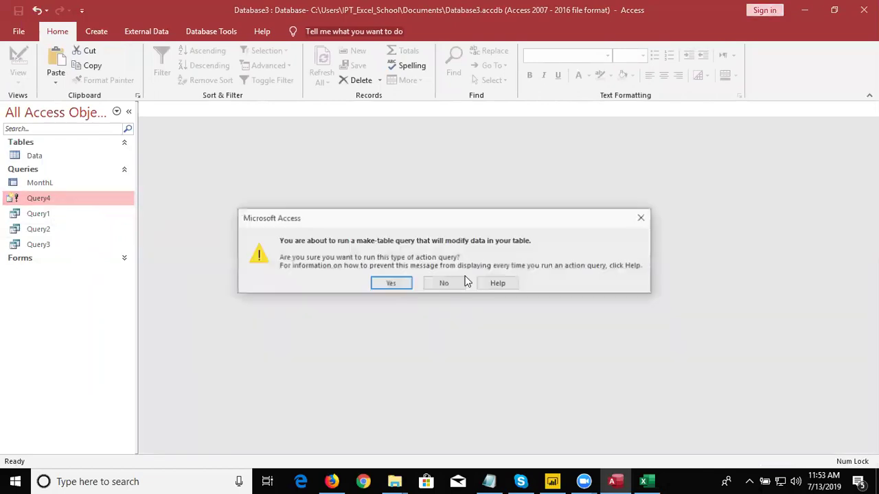
left_click(406, 289)
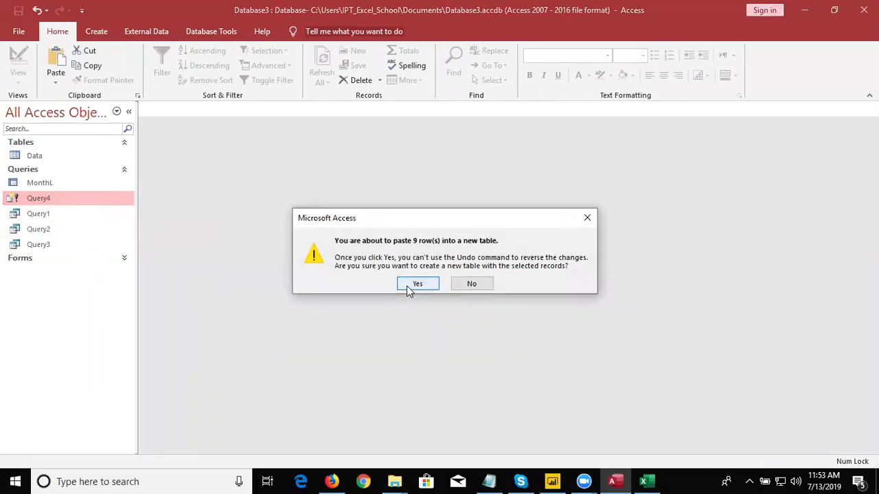
left_click(407, 284)
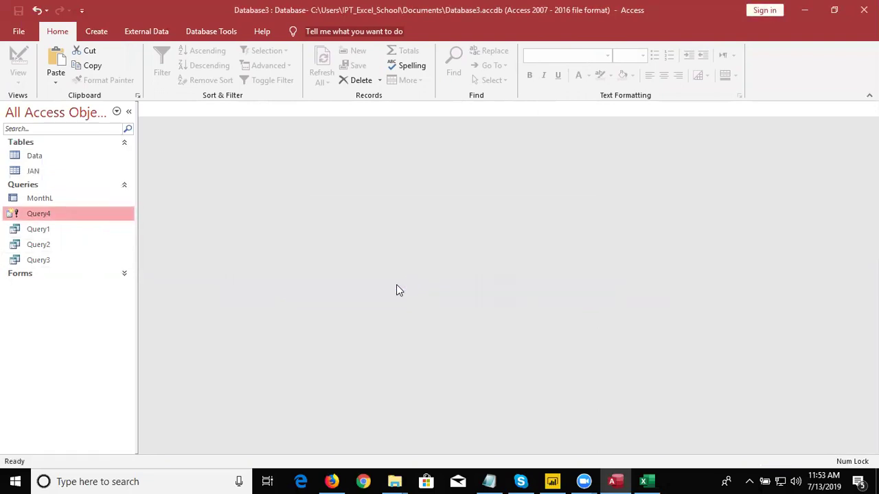
left_click(69, 177)
Review the 9 JAN records, then delete the JAN table
double_click(69, 176)
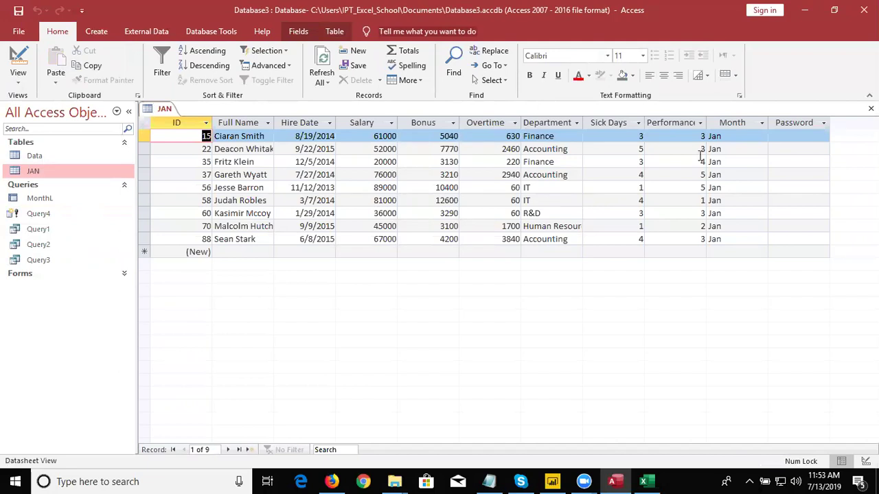
left_click(870, 109)
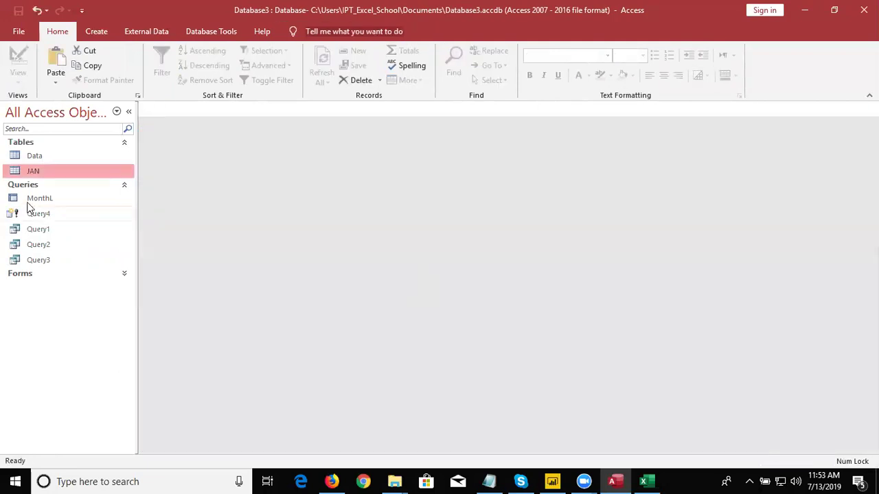
right_click(38, 178)
mouse_move(84, 214)
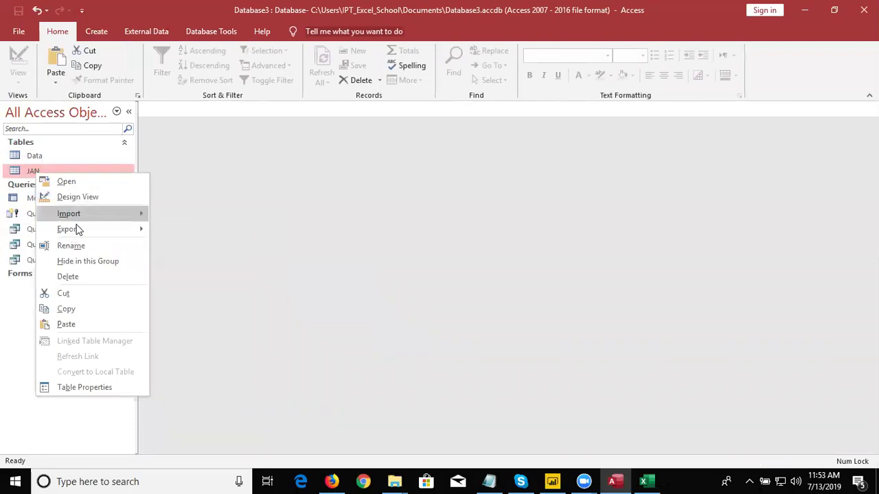
left_click(72, 274)
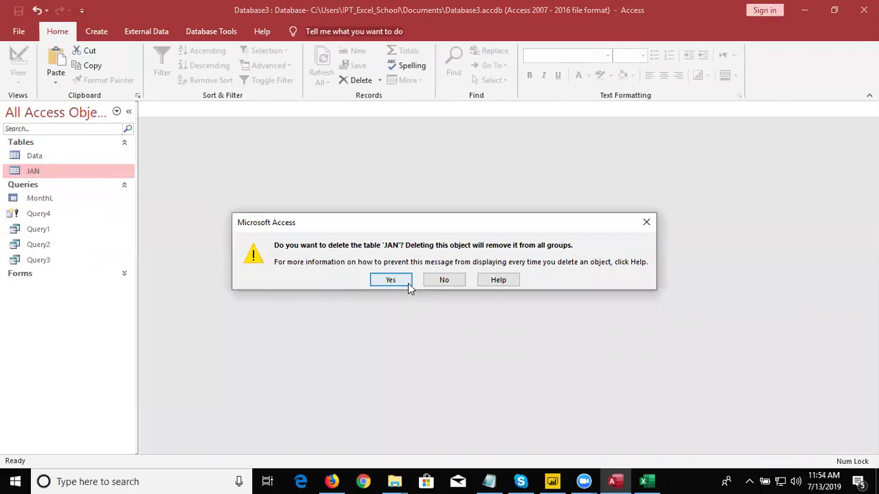
left_click(403, 281)
Reopen Query4 in Design View to check the Month criteria, then close Access
right_click(59, 200)
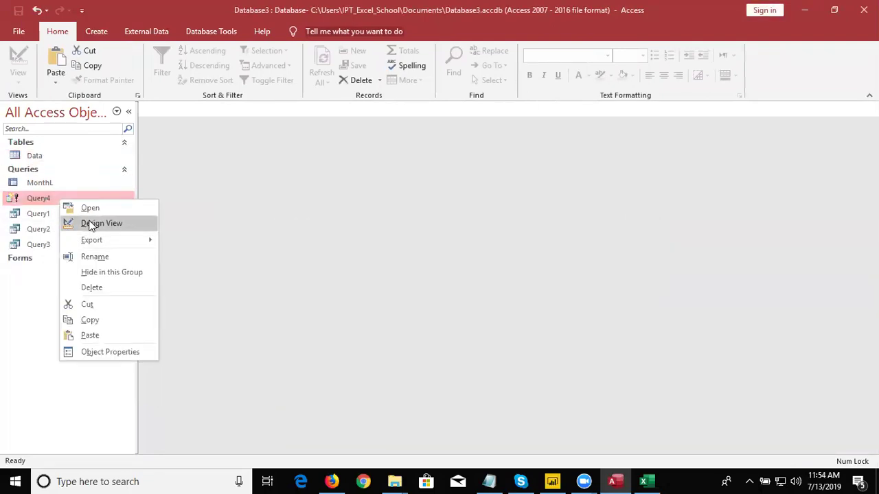
left_click(89, 223)
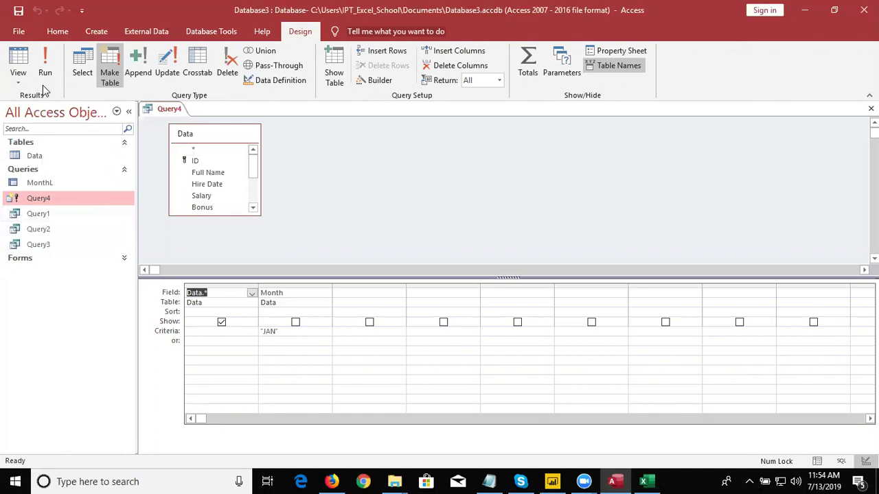
left_click(863, 10)
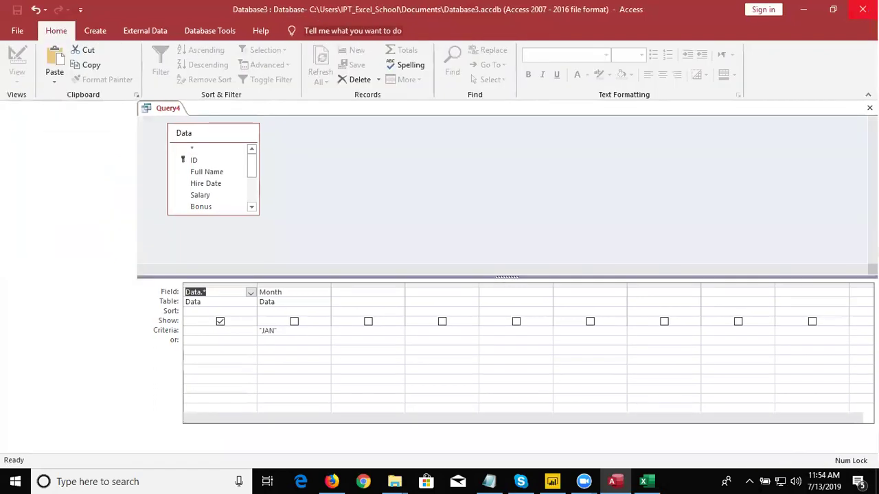